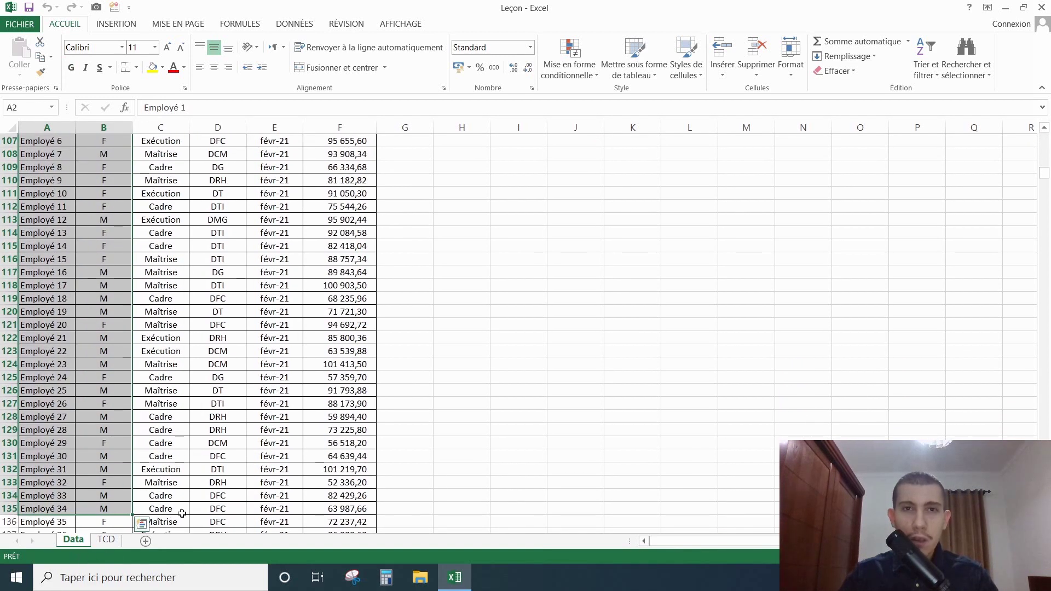
# Examine the employee payroll table on the Data sheet, column by column and down through the monthly records to March
pyautogui.scroll(20, 186, 506)
pyautogui.scroll(11, 209, 470)
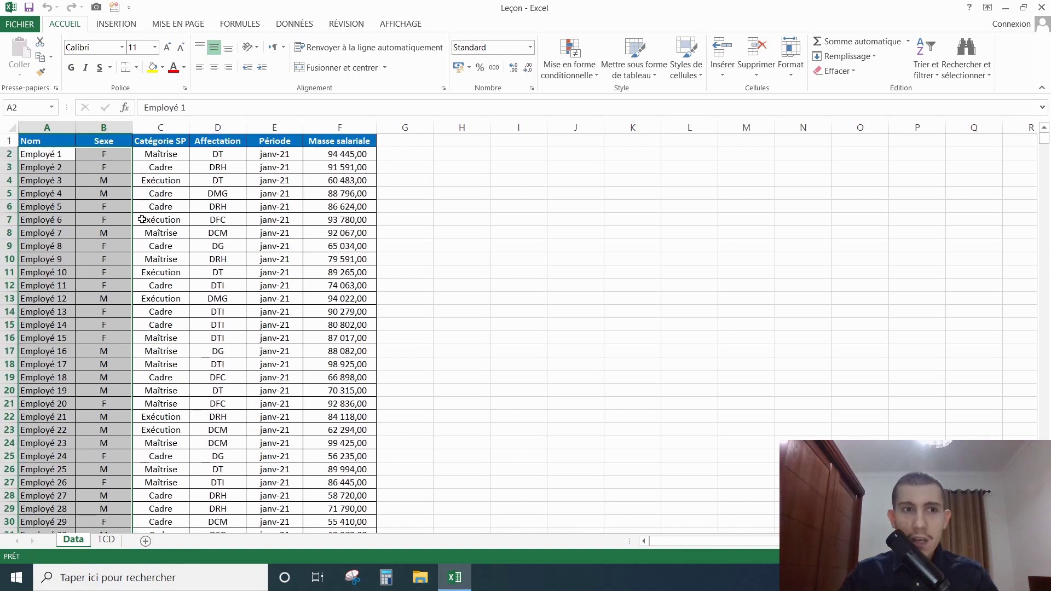
pyautogui.moveTo(112, 141); pyautogui.dragTo(110, 219)
pyautogui.moveTo(159, 153); pyautogui.dragTo(164, 324)
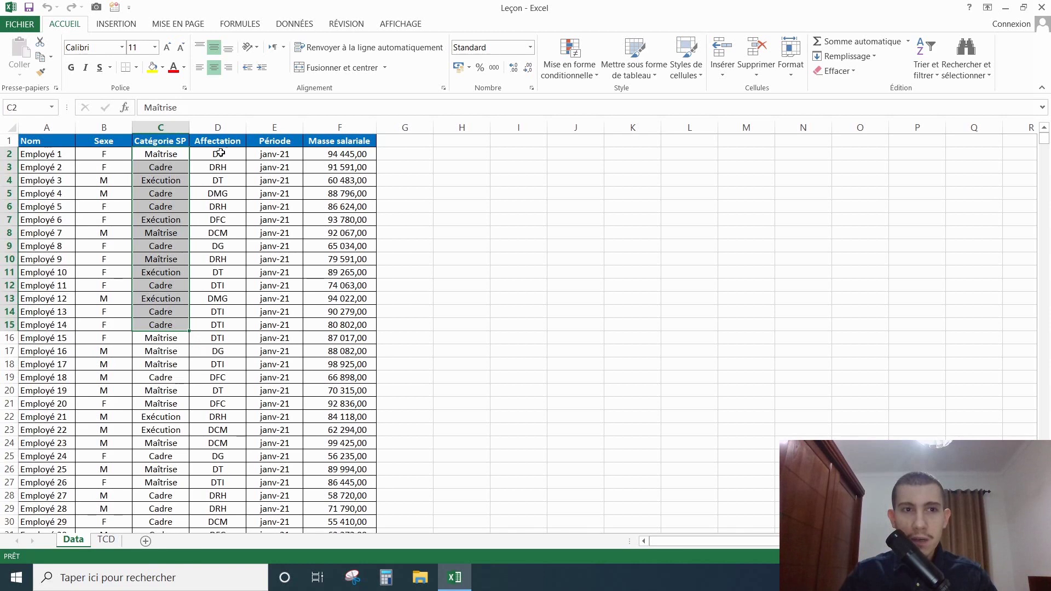
pyautogui.moveTo(227, 140); pyautogui.dragTo(219, 325)
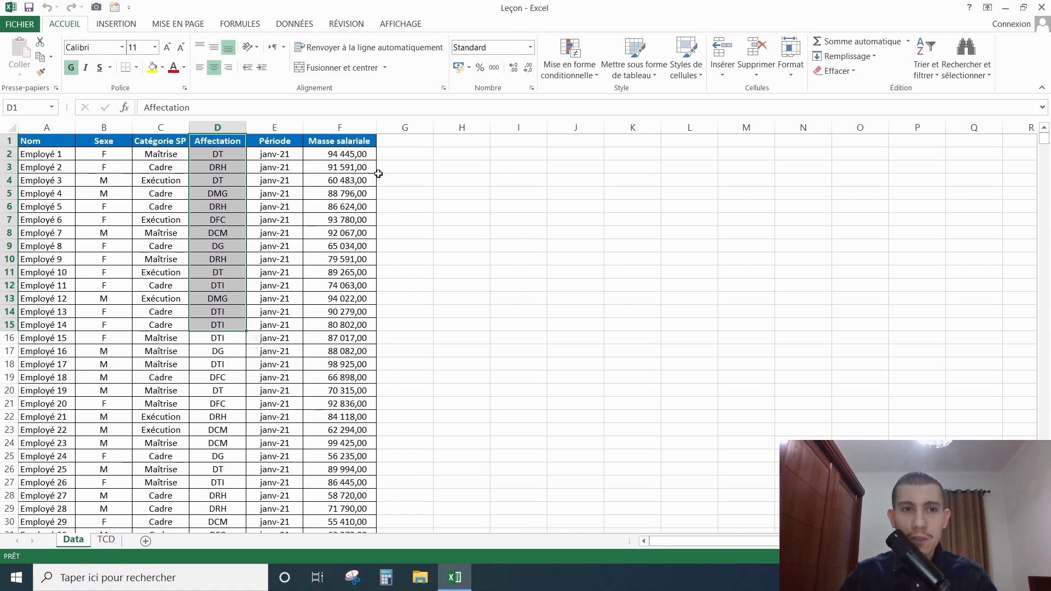
pyautogui.moveTo(277, 154); pyautogui.dragTo(274, 324)
pyautogui.moveTo(339, 140); pyautogui.dragTo(339, 312)
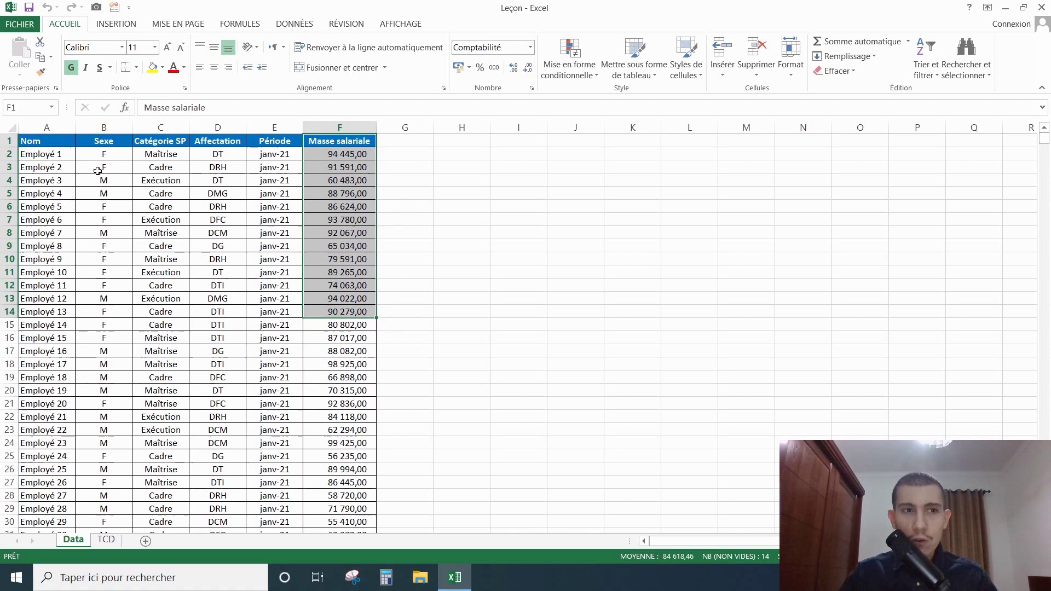
pyautogui.moveTo(38, 141); pyautogui.dragTo(329, 458)
pyautogui.scroll(-20, 336, 403)
pyautogui.scroll(-20, 371, 430)
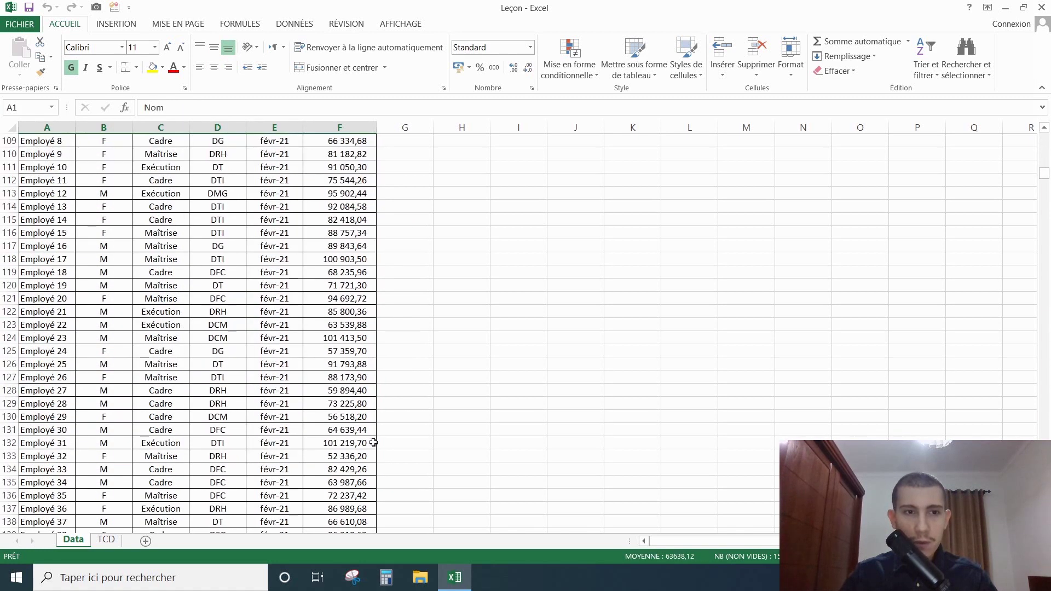
pyautogui.scroll(-7, 374, 436)
pyautogui.scroll(18, 372, 434)
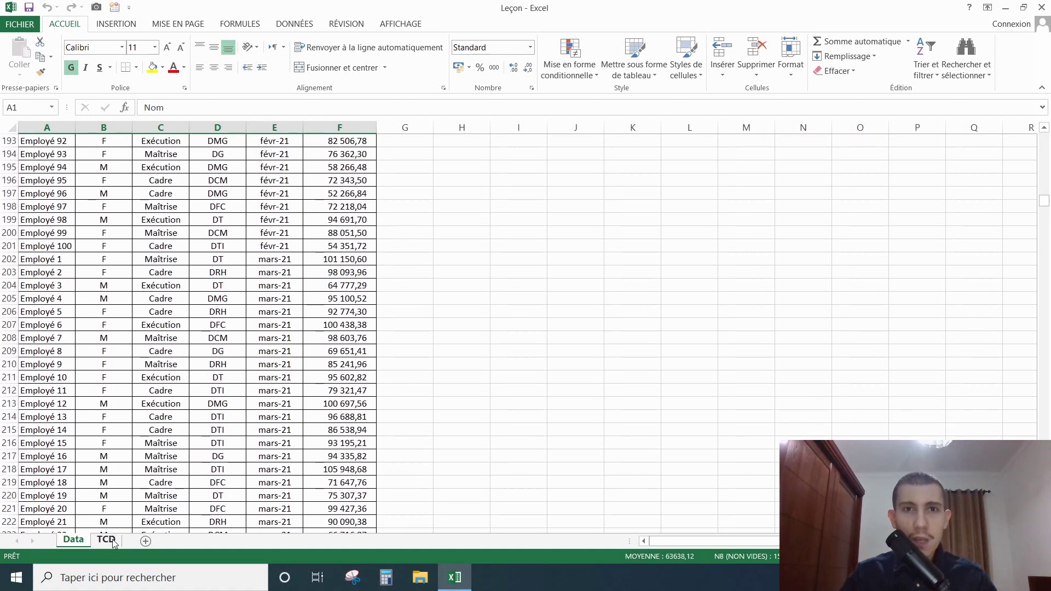
# On the TCD sheet, filter Affectation by DFC alone, DMG alone, and finally DFC, DG and DMG together
pyautogui.click(107, 540)
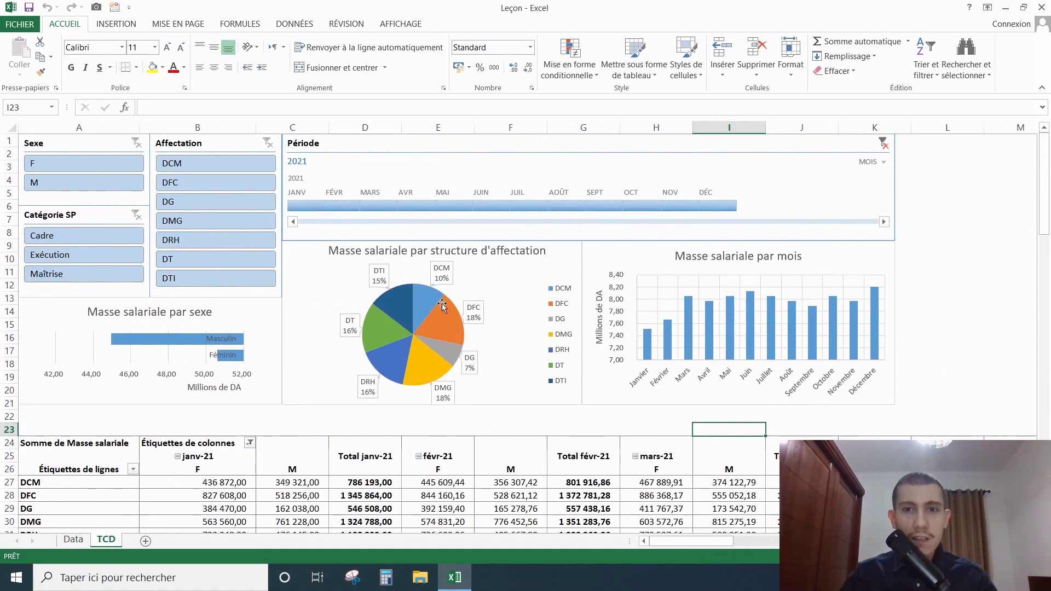
pyautogui.click(215, 183)
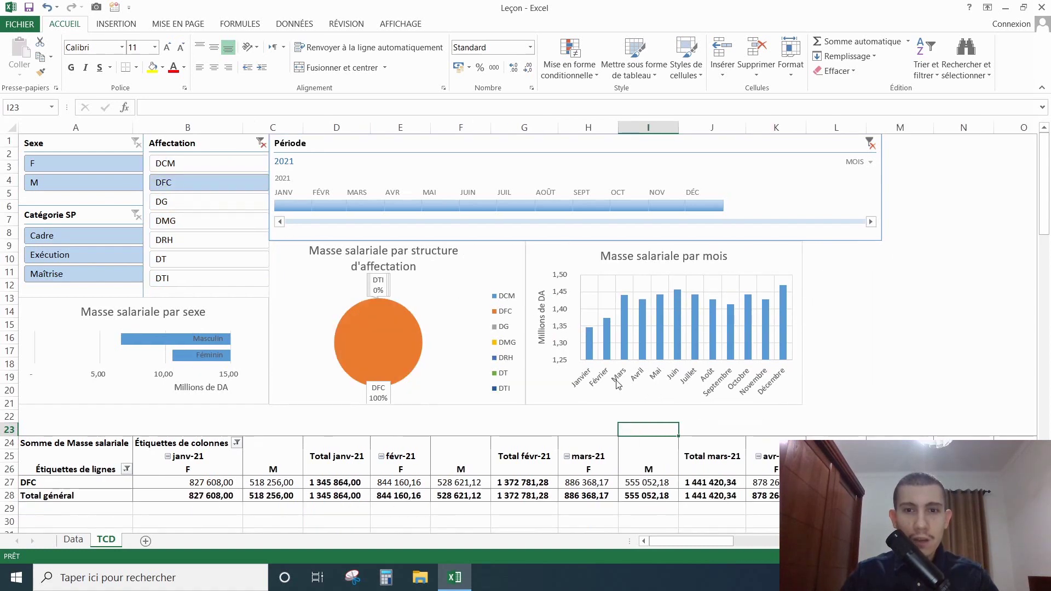
pyautogui.click(217, 226)
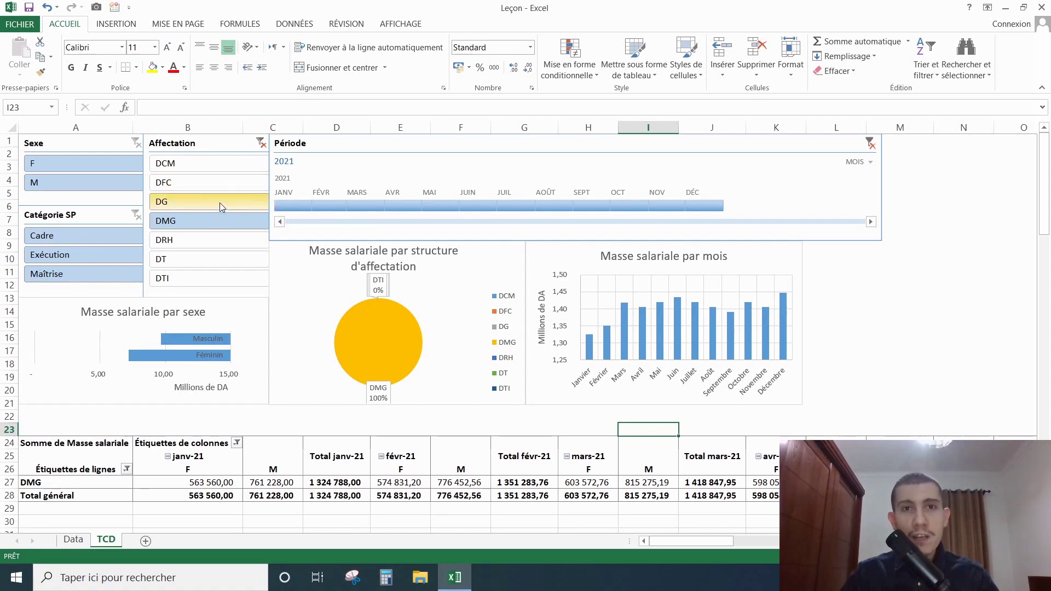
pyautogui.click(217, 187)
pyautogui.moveTo(217, 188); pyautogui.dragTo(216, 218)
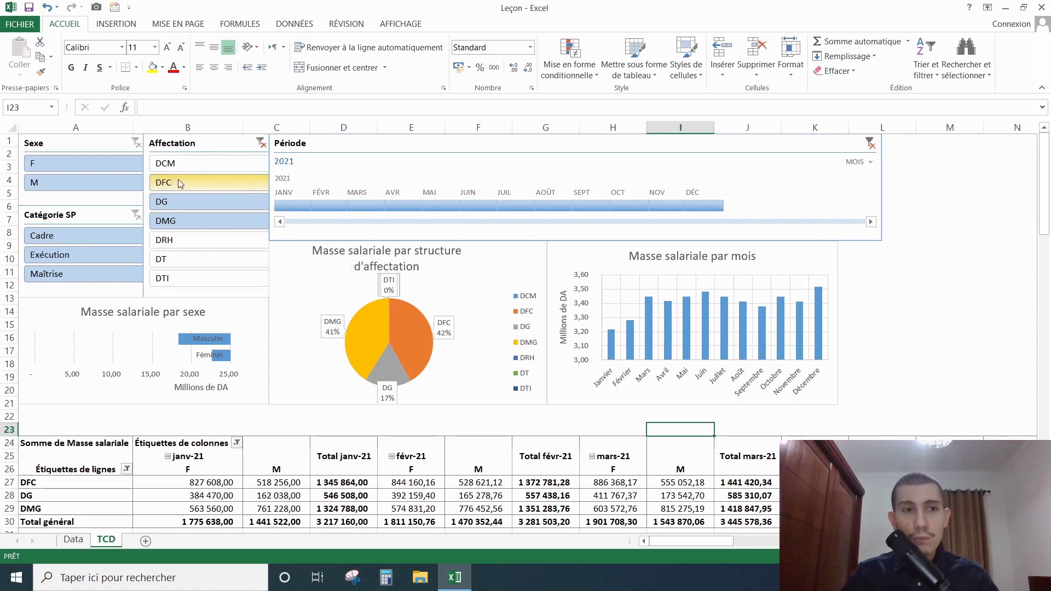
# Filter Catégorie SP by Cadre, Exécution and finally Maîtrise, and filter Sexe by M and finally F
pyautogui.click(110, 238)
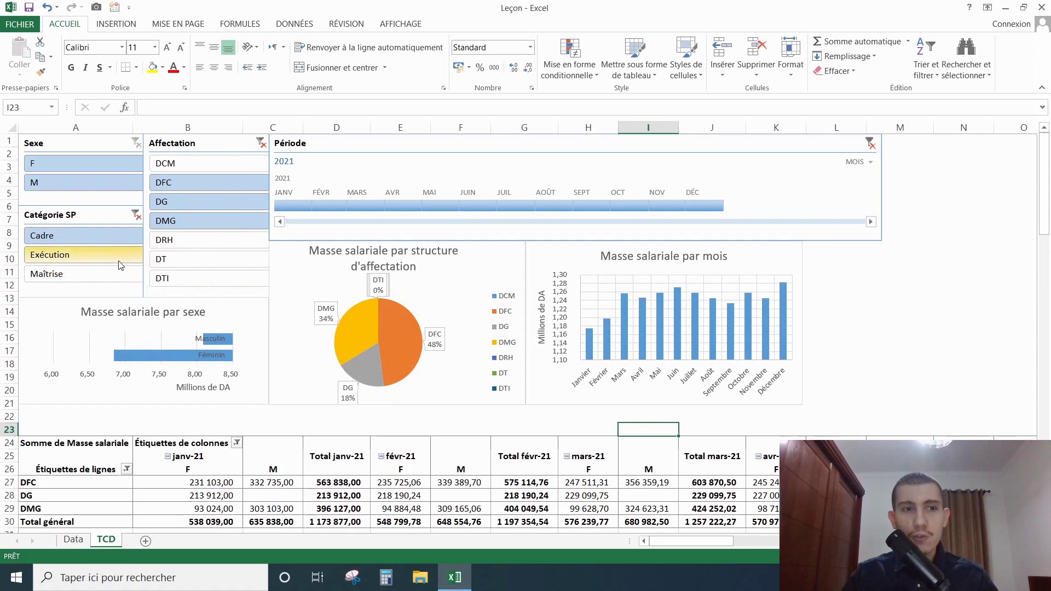
pyautogui.click(119, 265)
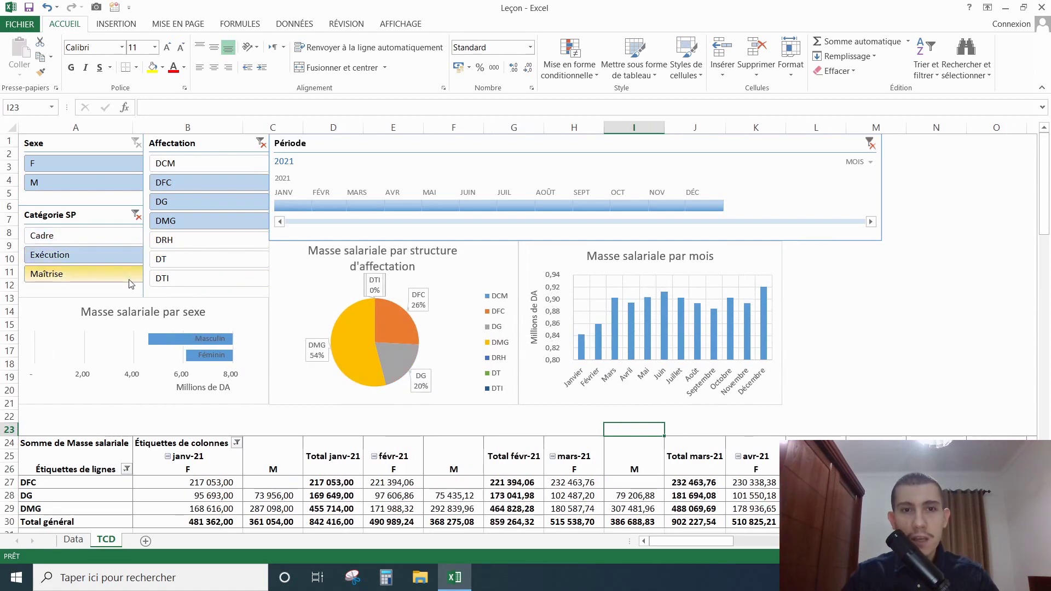
pyautogui.click(129, 280)
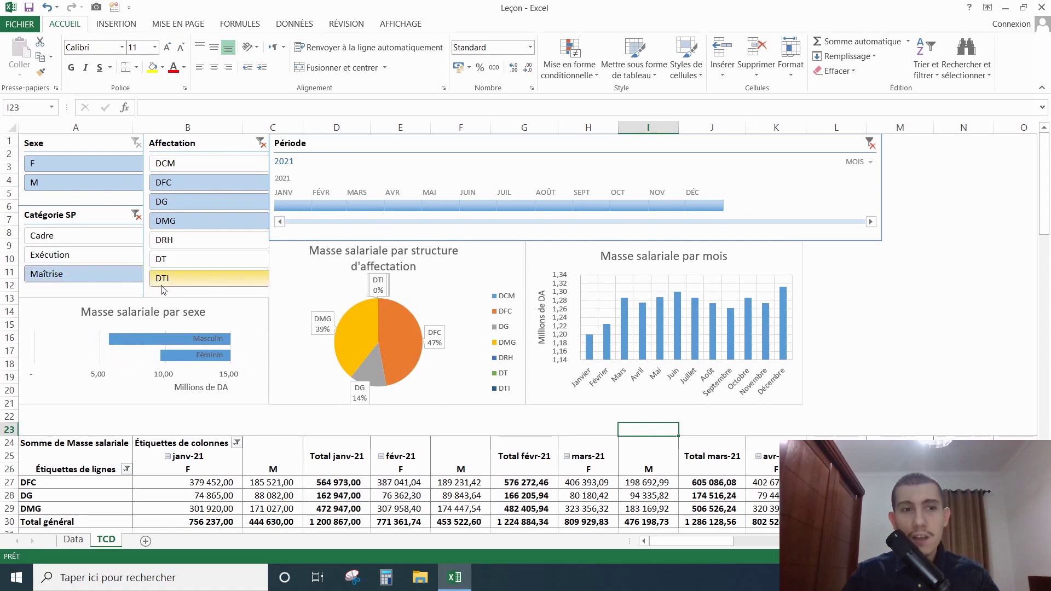
pyautogui.click(109, 181)
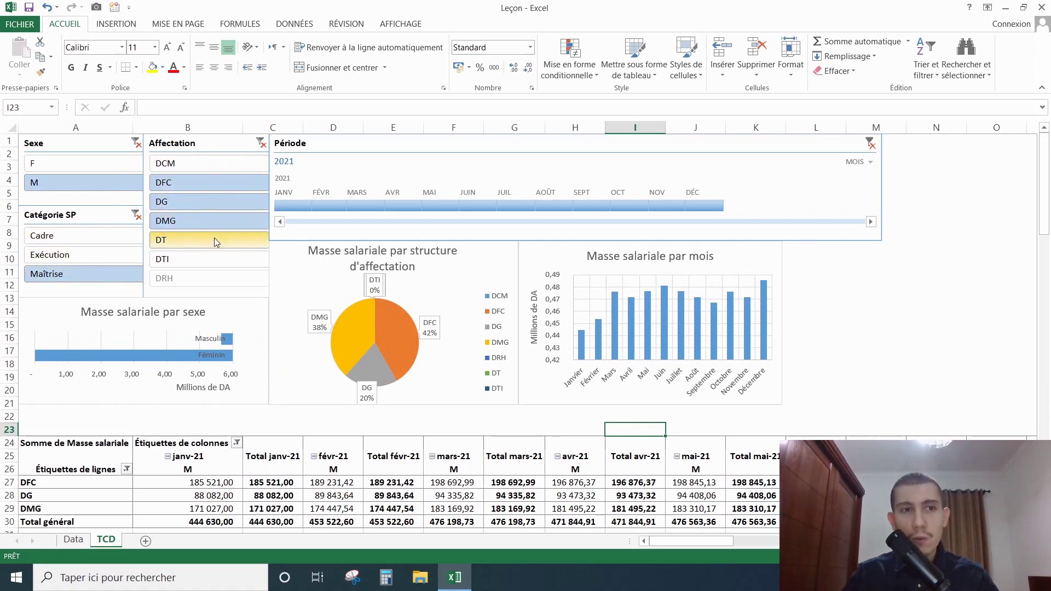
pyautogui.click(108, 168)
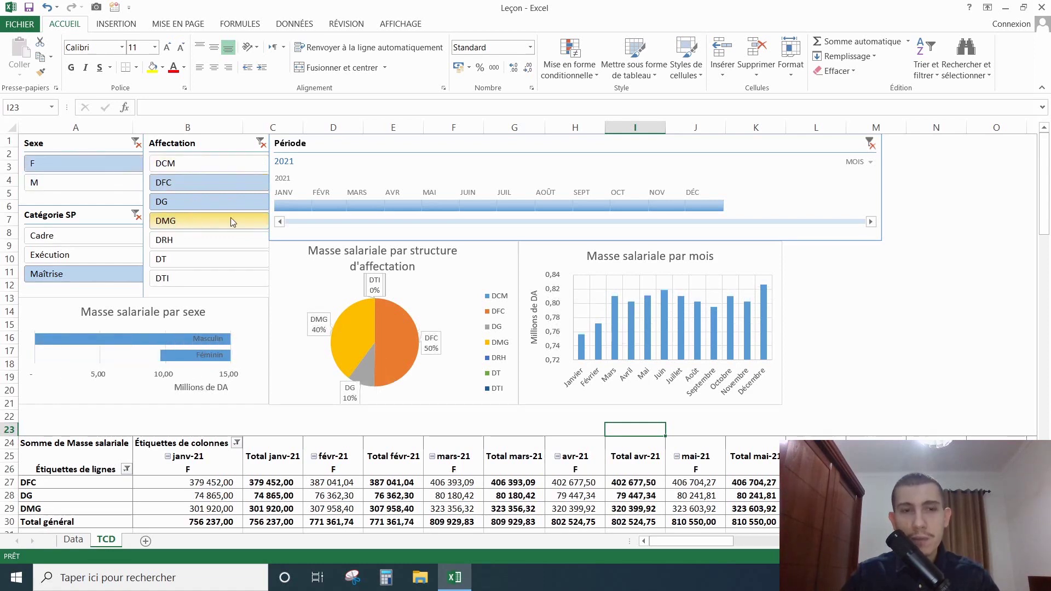
# Filter the Période timeline by January 2021, February alone, January again, and finally January through March
pyautogui.click(305, 210)
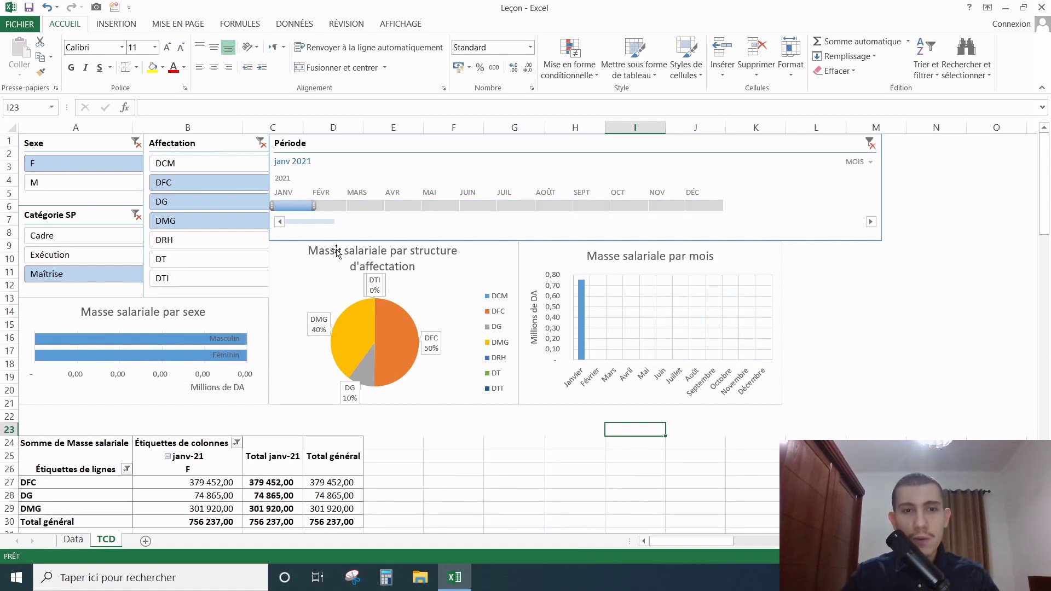
pyautogui.click(330, 212)
pyautogui.click(280, 206)
pyautogui.moveTo(292, 207); pyautogui.dragTo(365, 211)
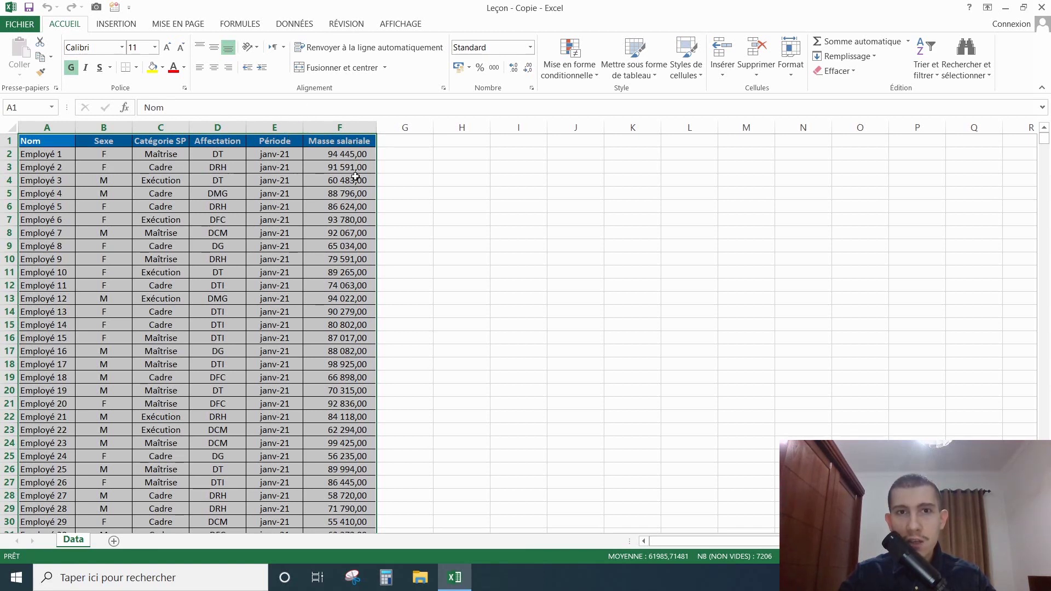
# In the Leçon - Copie workbook, review the Data sheet's monthly payroll records from January into March and return to the first rows
pyautogui.scroll(-1, 295, 177)
pyautogui.scroll(1, 285, 161)
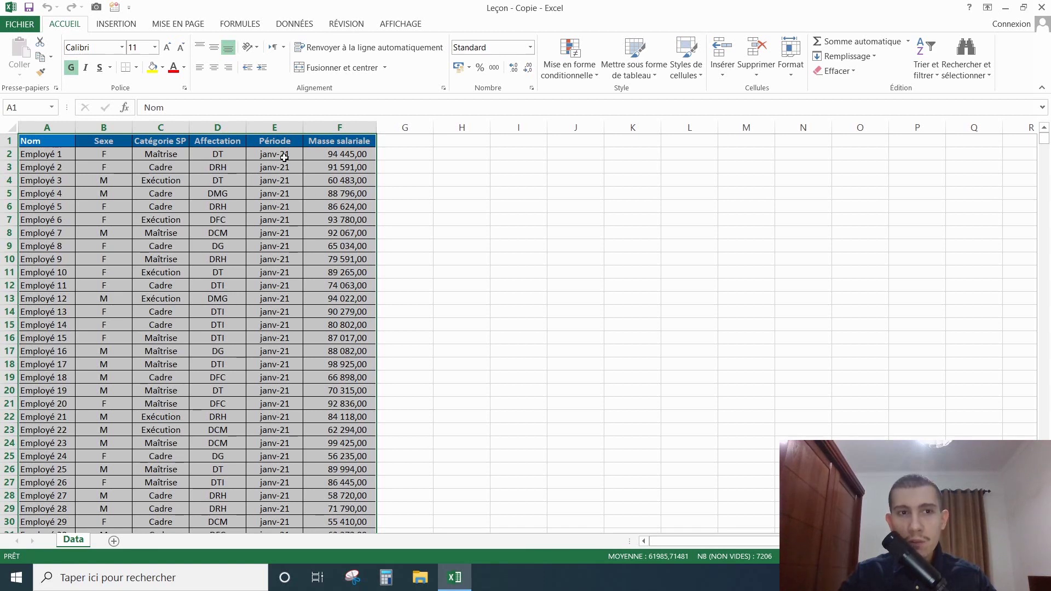
pyautogui.scroll(-20, 280, 156)
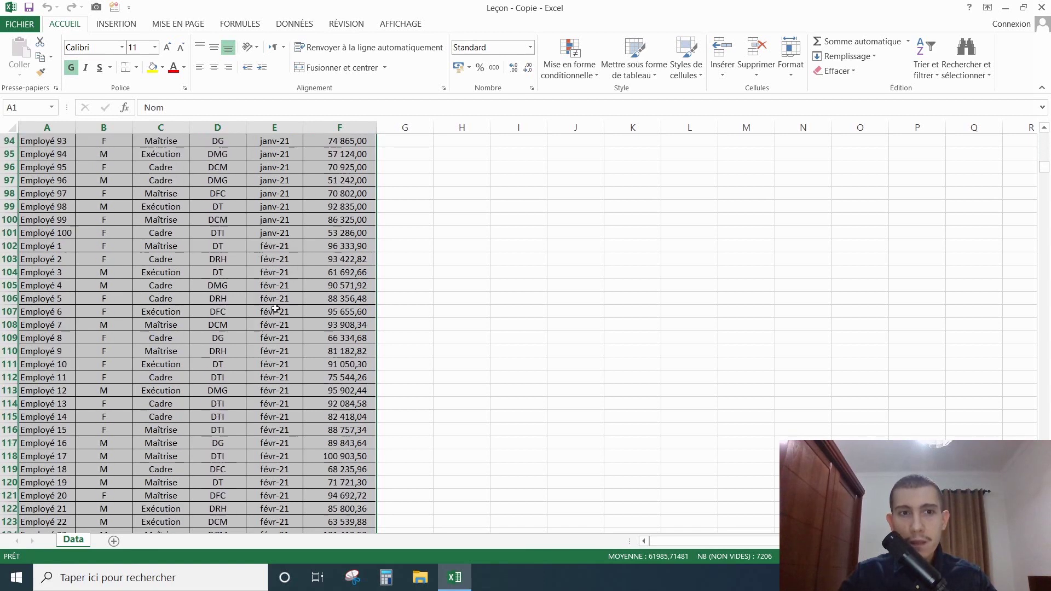
pyautogui.scroll(-20, 278, 286)
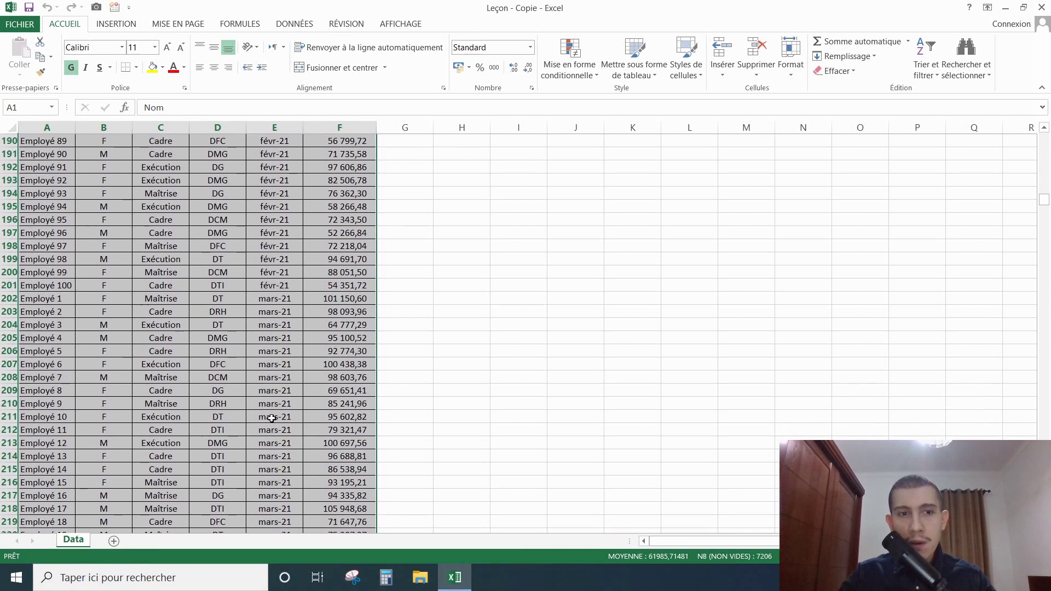
pyautogui.scroll(-1, 268, 417)
pyautogui.scroll(-5, 277, 402)
pyautogui.scroll(6, 277, 396)
pyautogui.scroll(15, 278, 395)
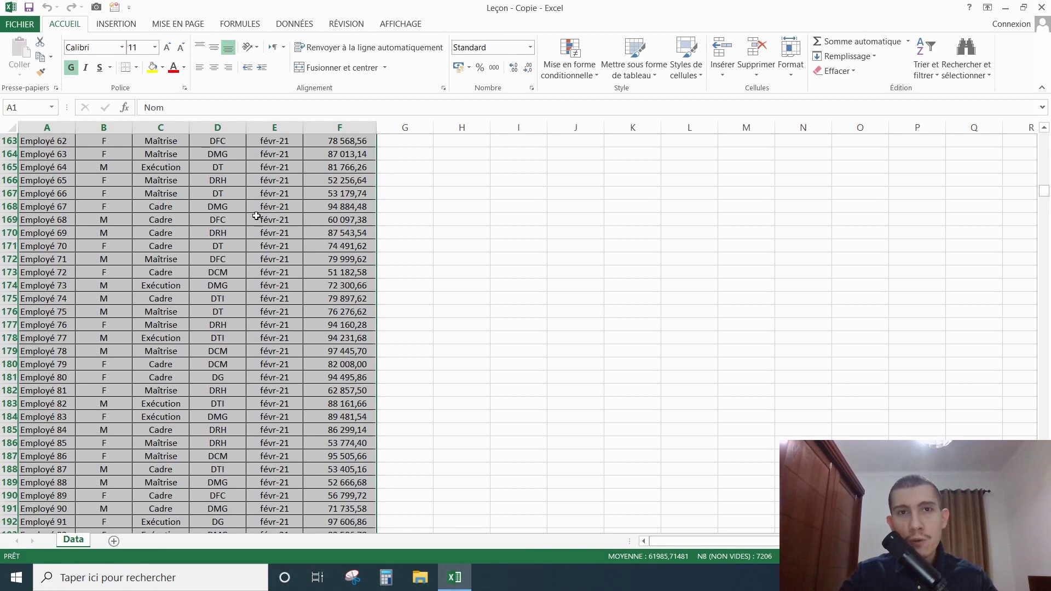
pyautogui.scroll(20, 290, 180)
pyautogui.scroll(20, 290, 190)
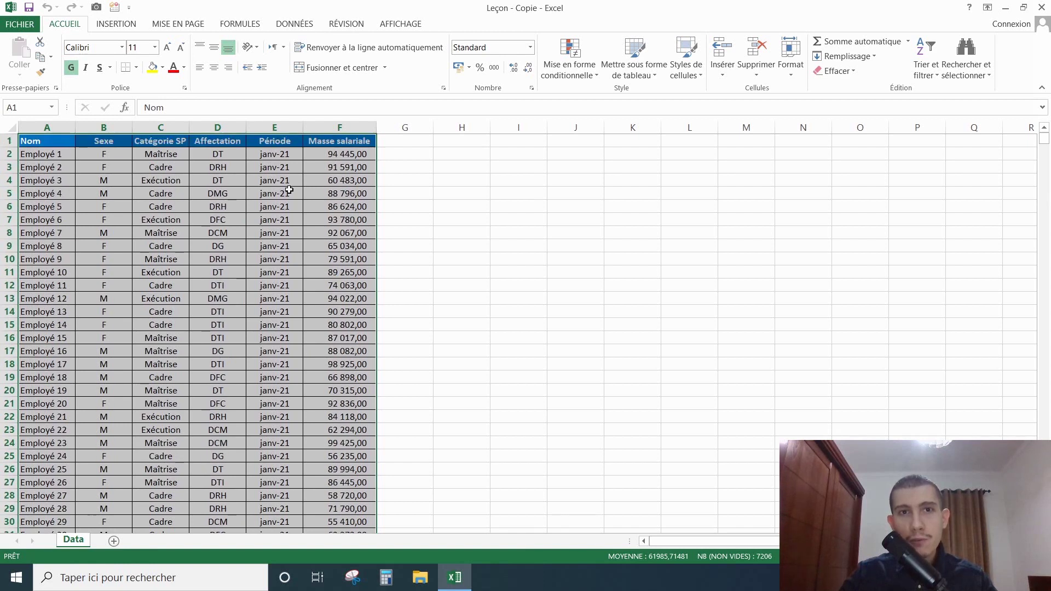
# Add a new worksheet after the Data sheet and name it TCD
pyautogui.click(114, 542)
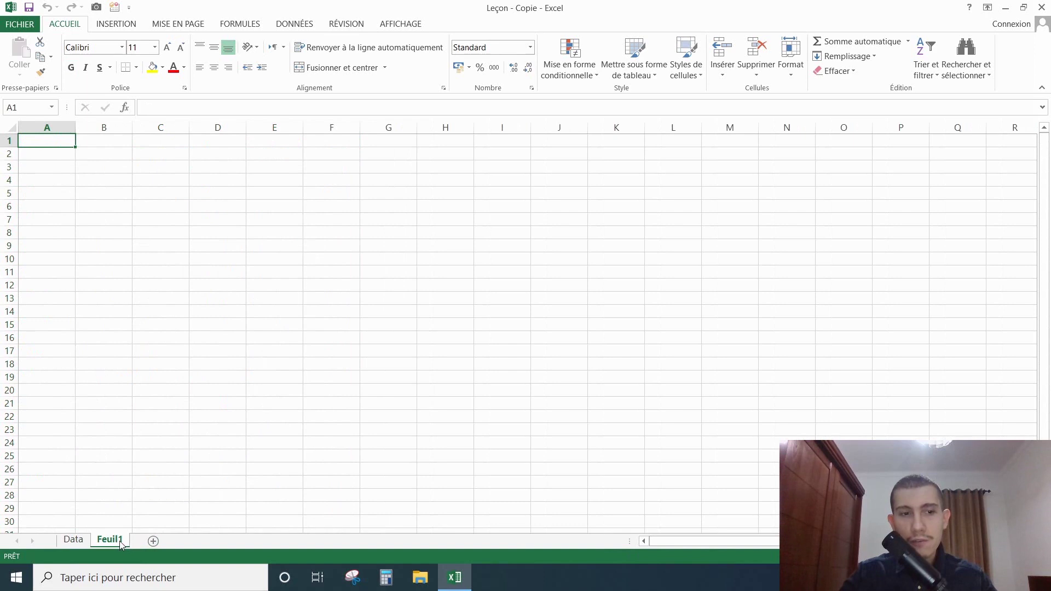
pyautogui.doubleClick(119, 541)
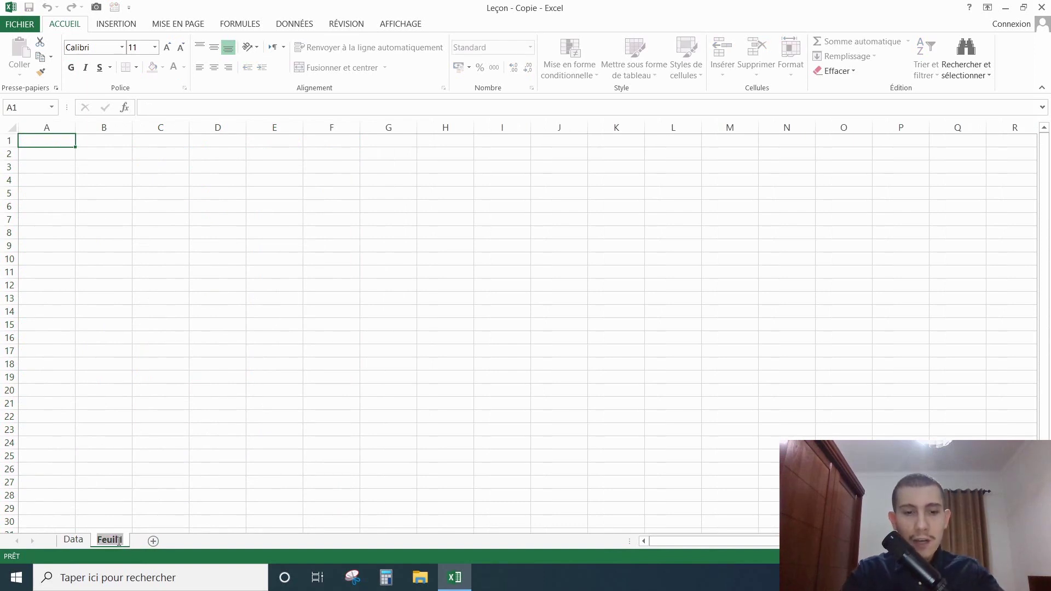
pyautogui.write('TCD')
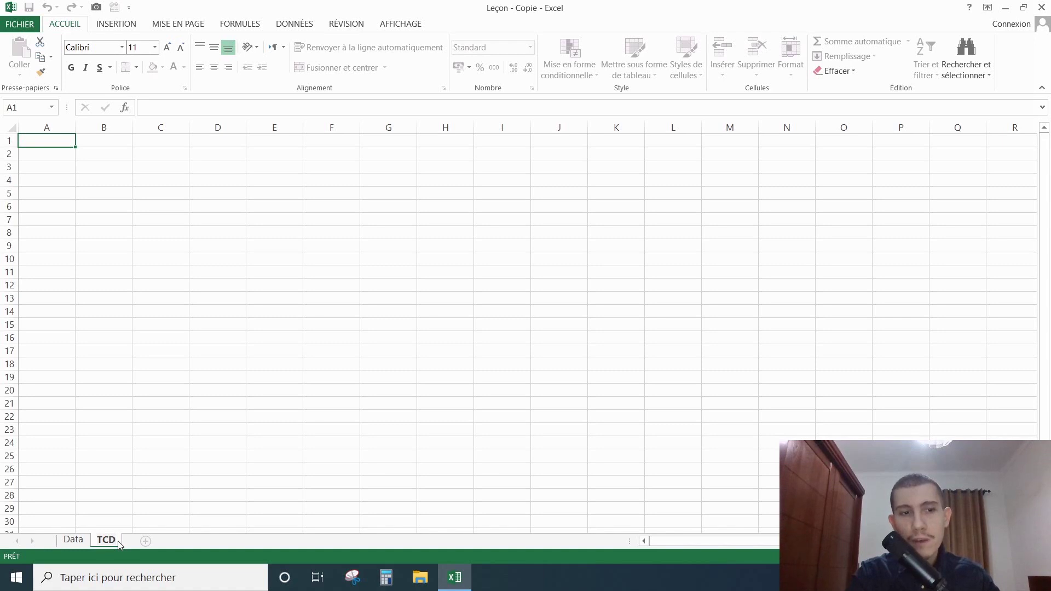
pyautogui.press('Return')
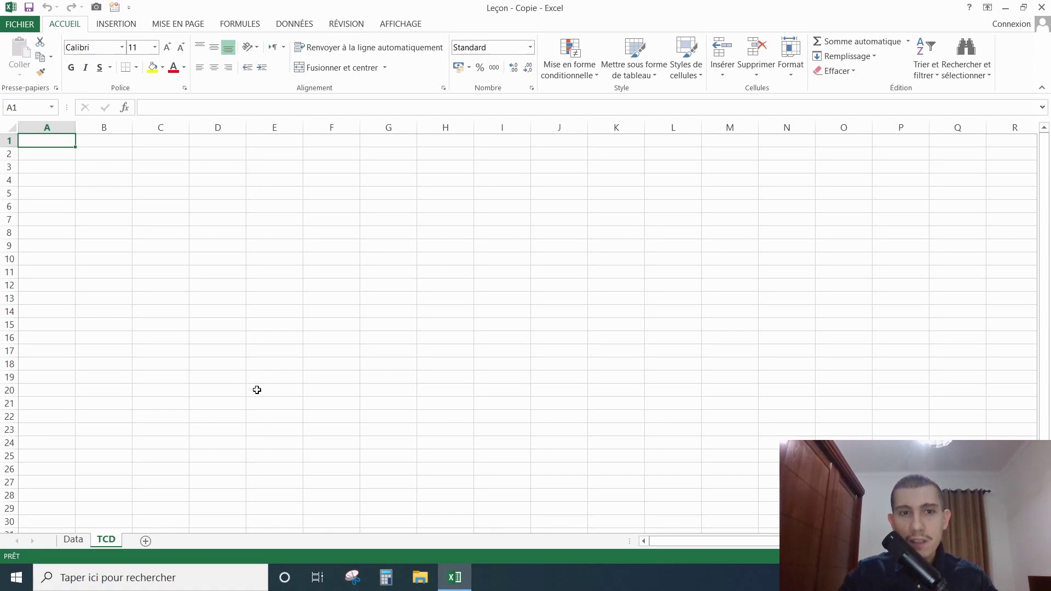
# Start creating a pivot table from the Data sheet's selected payroll range A1:F1201
pyautogui.click(71, 543)
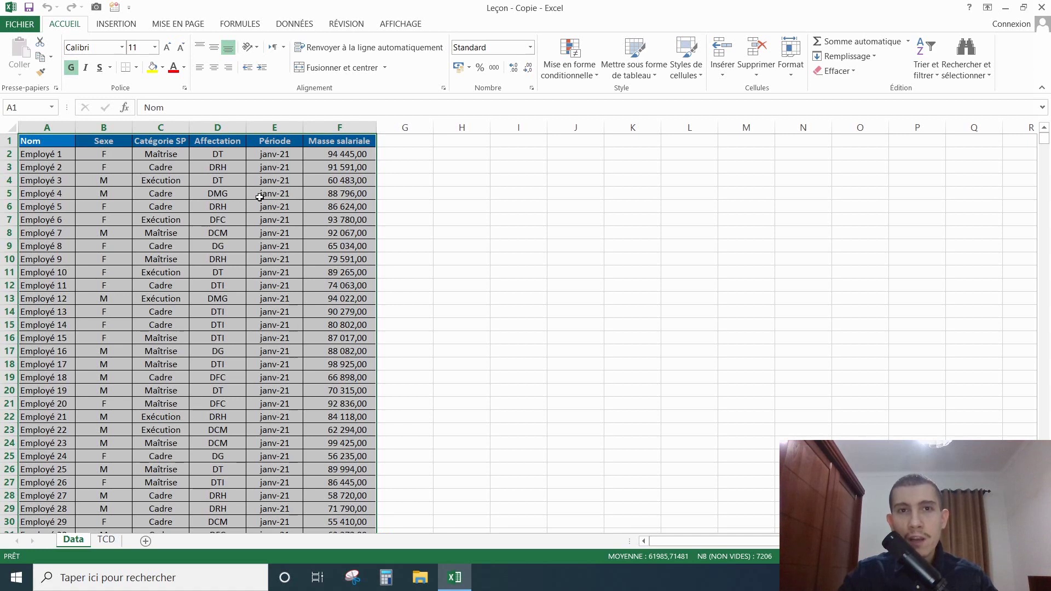
pyautogui.scroll(-8, 246, 257)
pyautogui.scroll(8, 328, 262)
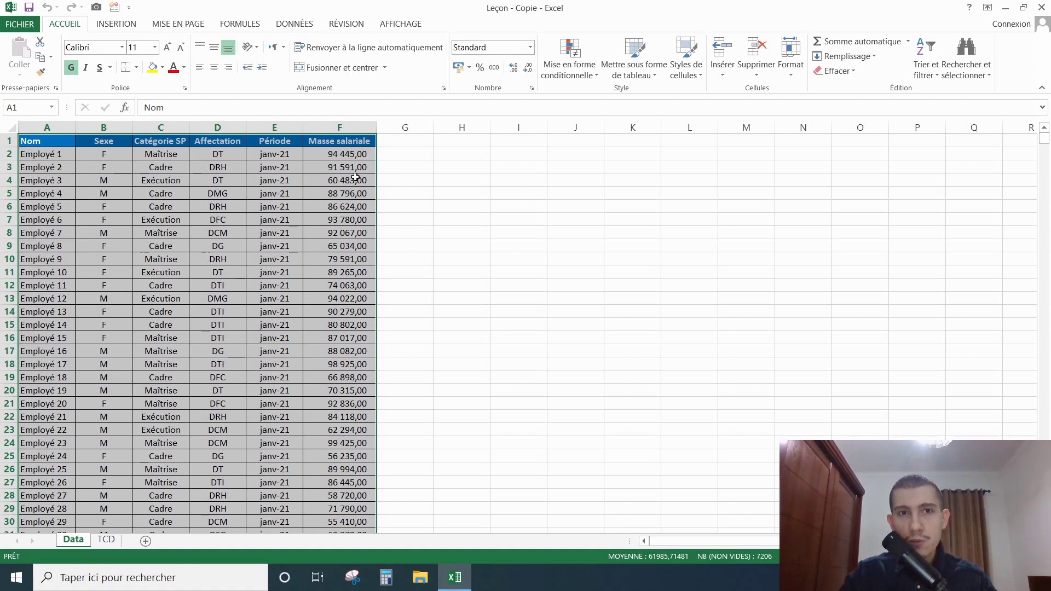
pyautogui.click(131, 31)
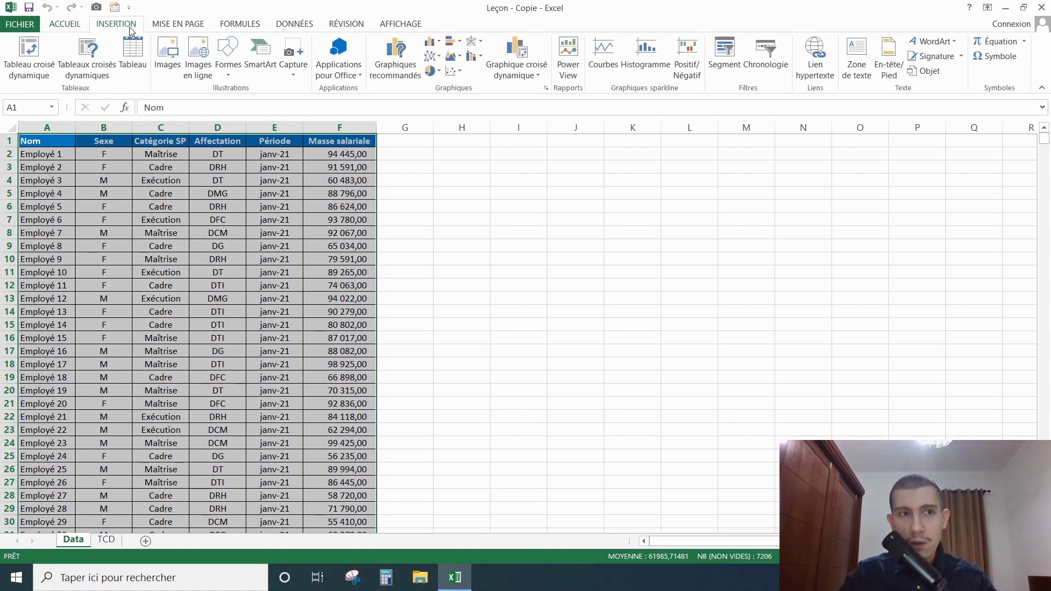
pyautogui.click(30, 79)
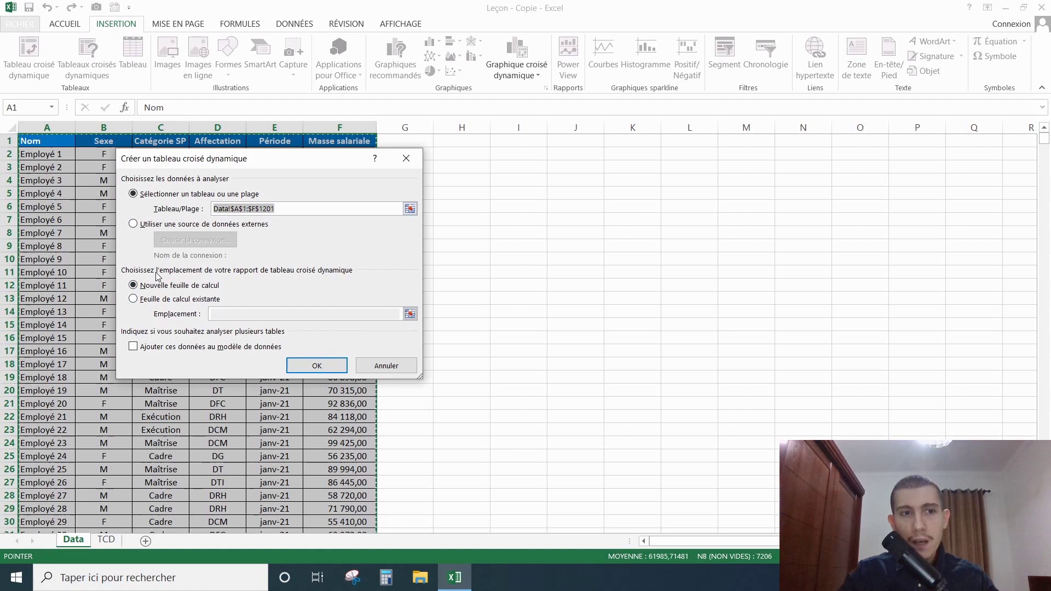
# Set the pivot table's location to the existing worksheet TCD at cell E11
pyautogui.click(178, 301)
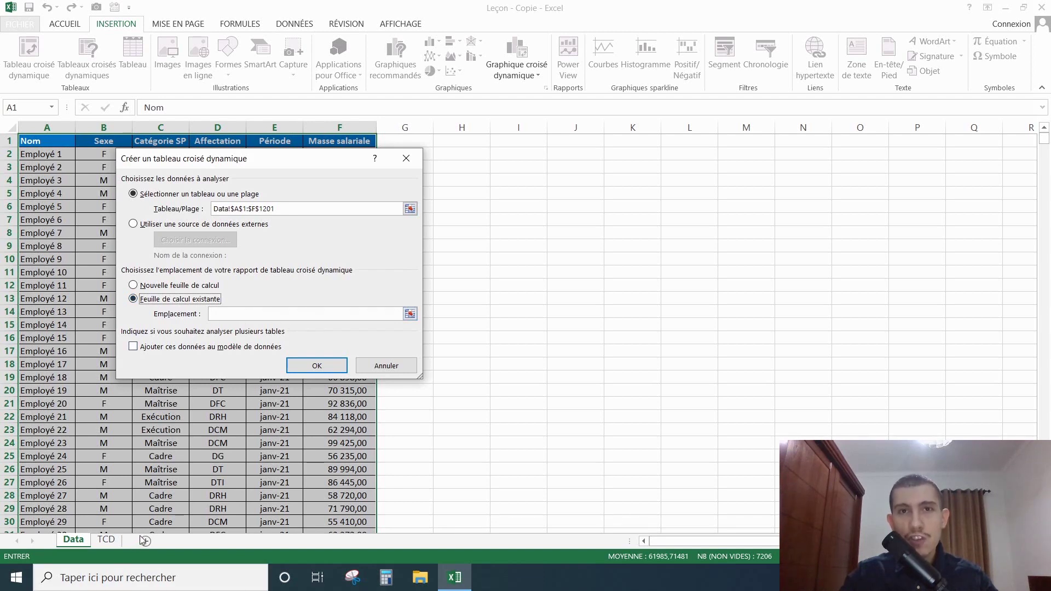
pyautogui.click(410, 314)
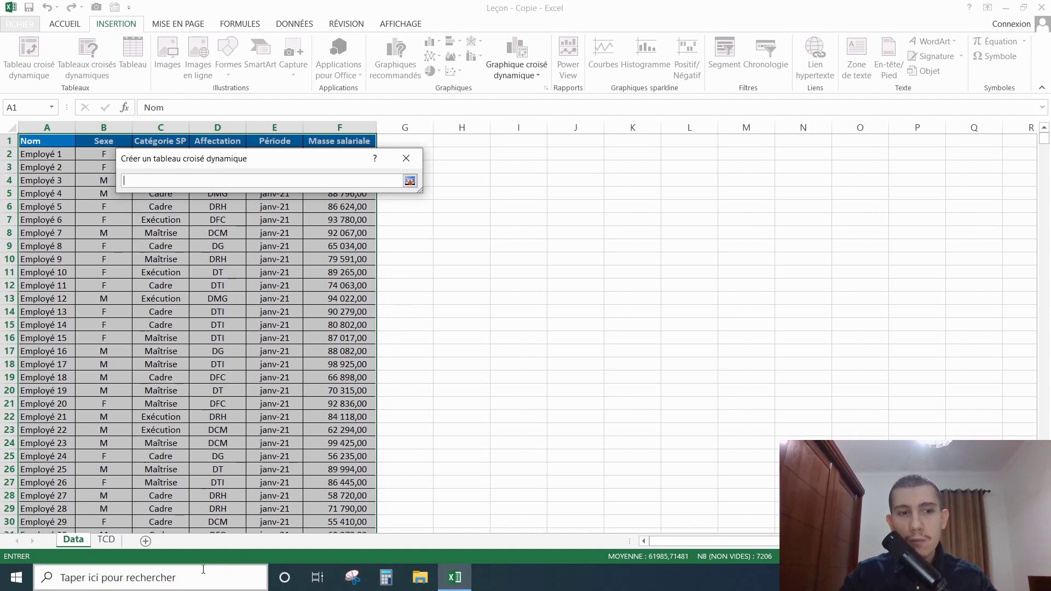
pyautogui.click(108, 542)
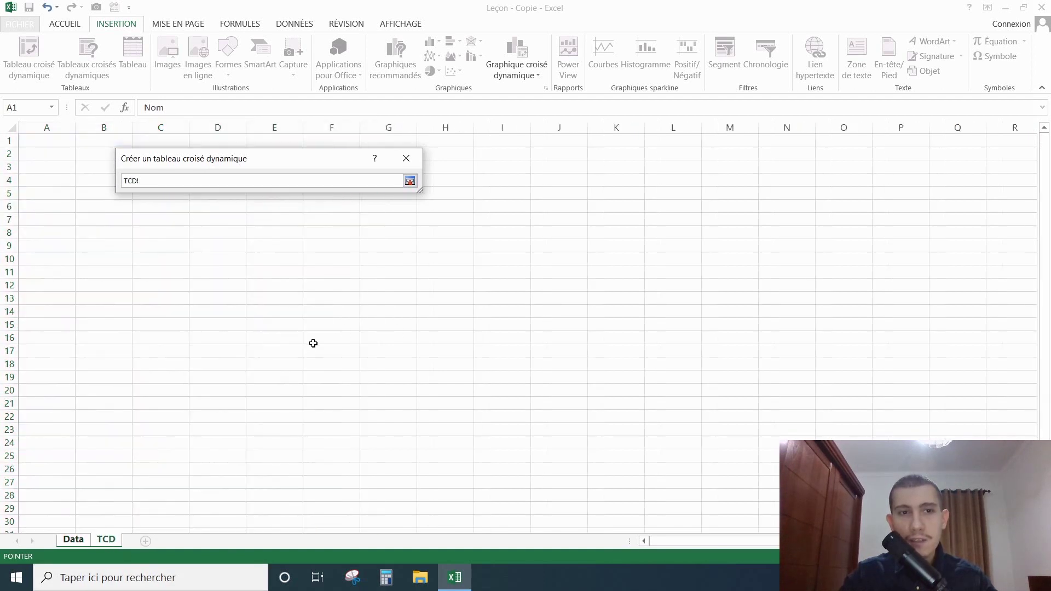
pyautogui.click(275, 272)
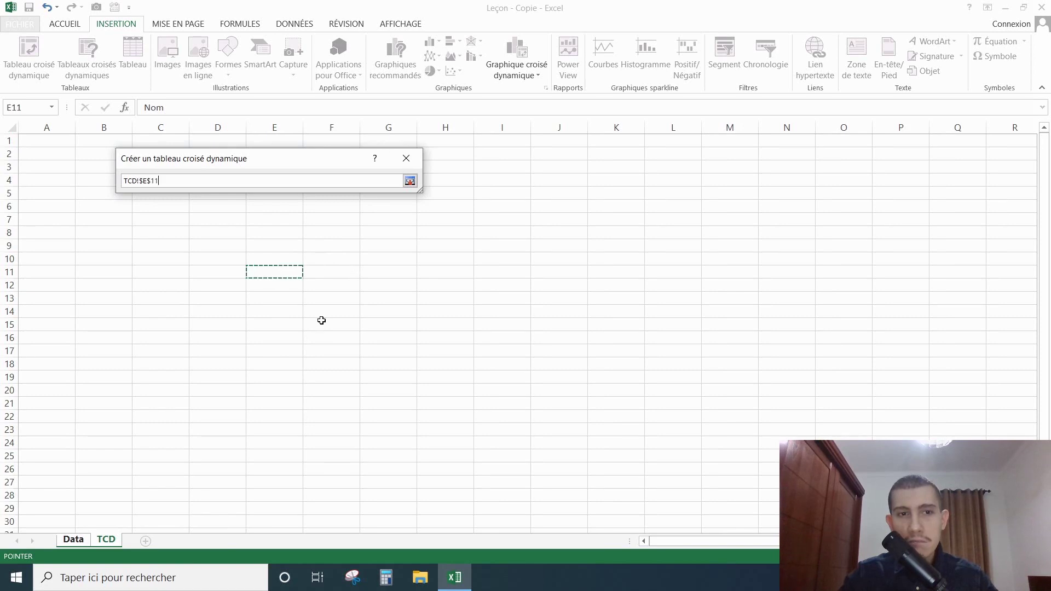
pyautogui.click(410, 180)
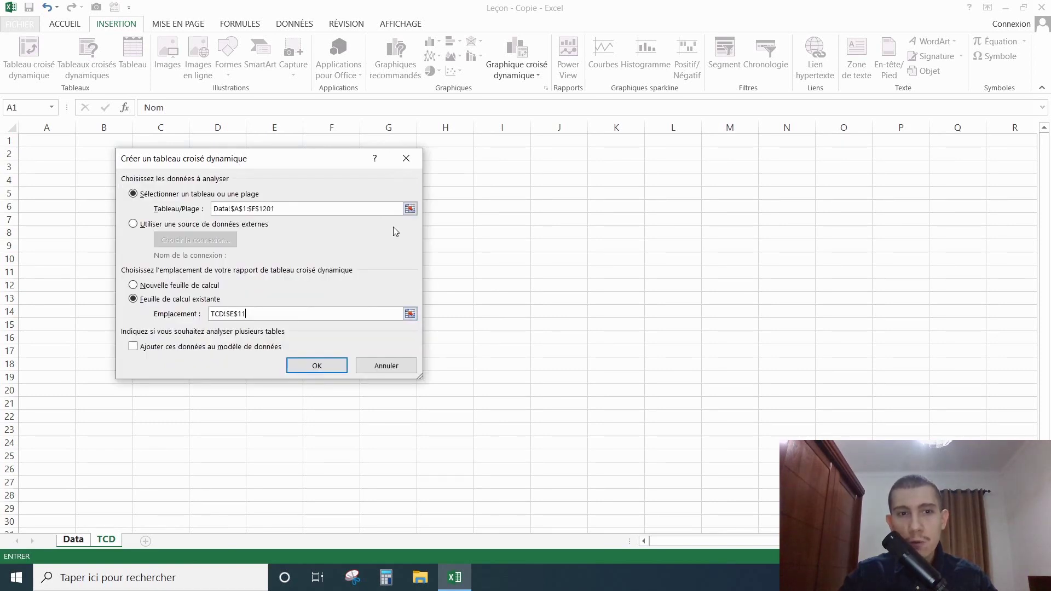
# Create the pivot table and place Affectation in its rows and Période in its columns
pyautogui.click(310, 367)
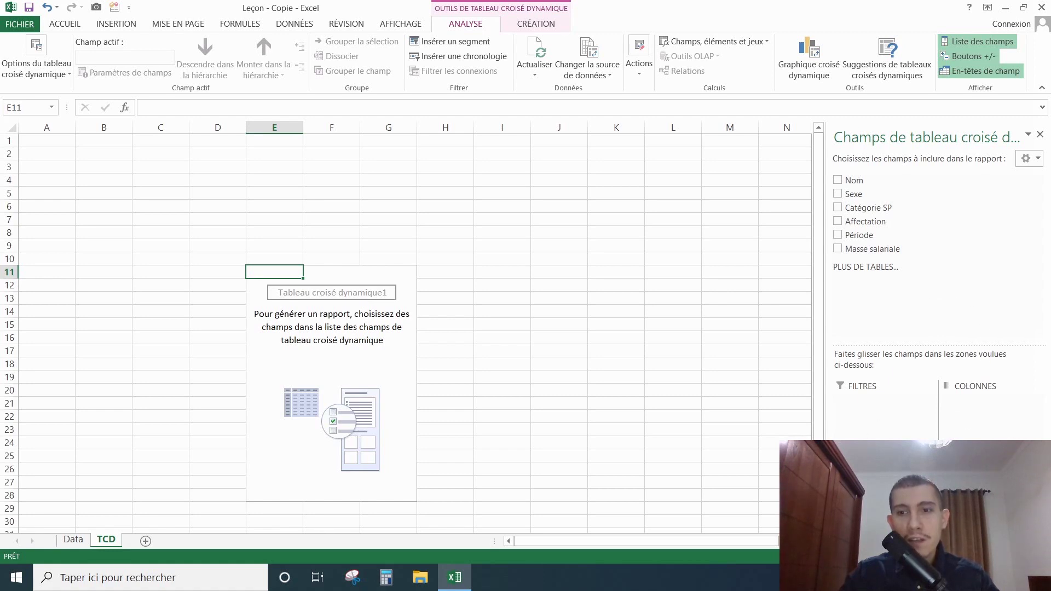
pyautogui.click(843, 222)
pyautogui.moveTo(846, 225); pyautogui.dragTo(890, 485)
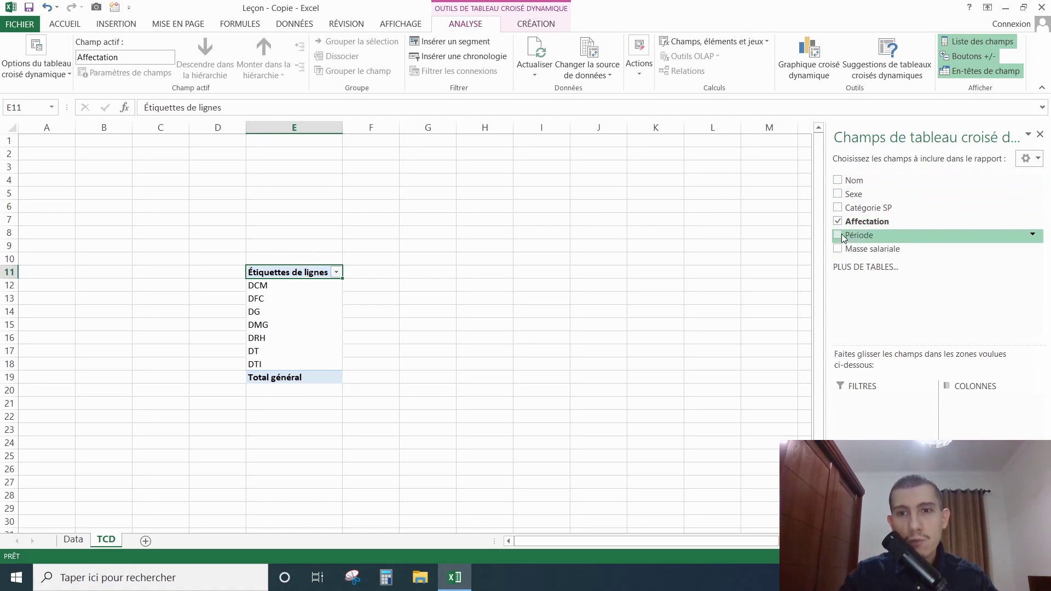
pyautogui.moveTo(845, 238); pyautogui.dragTo(967, 408)
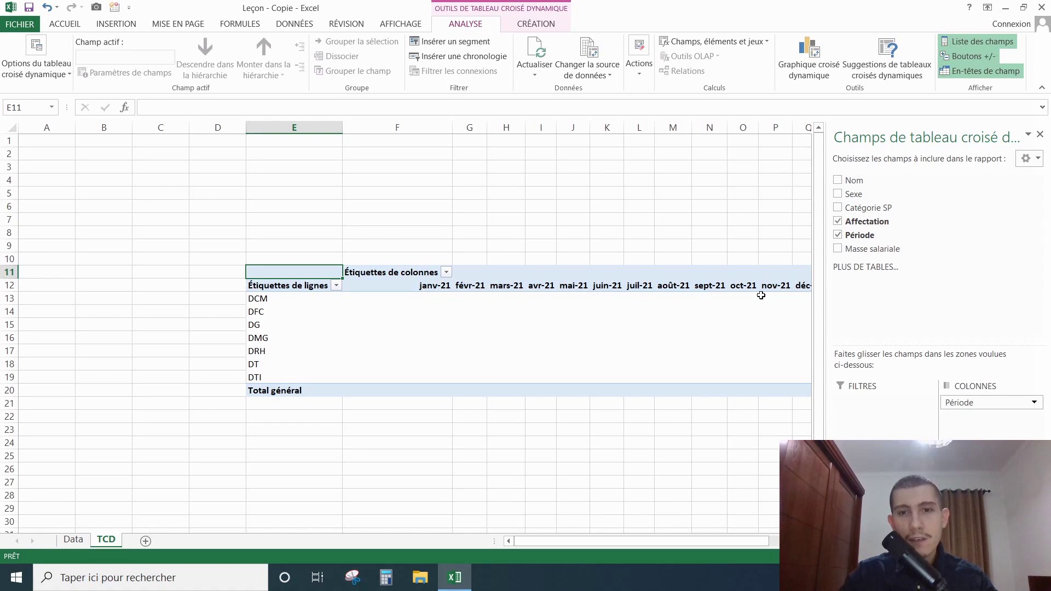
# Add Masse salariale to the pivot table as summed values
pyautogui.moveTo(572, 541)
pyautogui.mouseDown()
pyautogui.moveTo(612, 540)
pyautogui.moveTo(569, 540)
pyautogui.mouseUp()
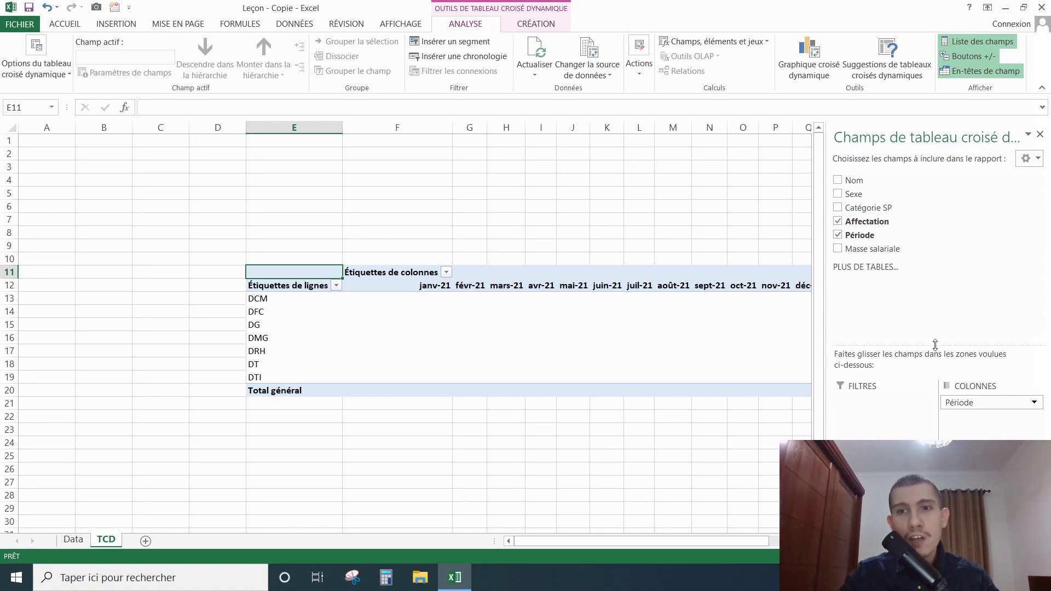
pyautogui.moveTo(858, 252)
pyautogui.mouseDown()
pyautogui.moveTo(953, 345)
pyautogui.moveTo(876, 307)
pyautogui.moveTo(870, 252)
pyautogui.mouseUp()
pyautogui.moveTo(869, 248); pyautogui.dragTo(975, 493)
pyautogui.click(569, 456)
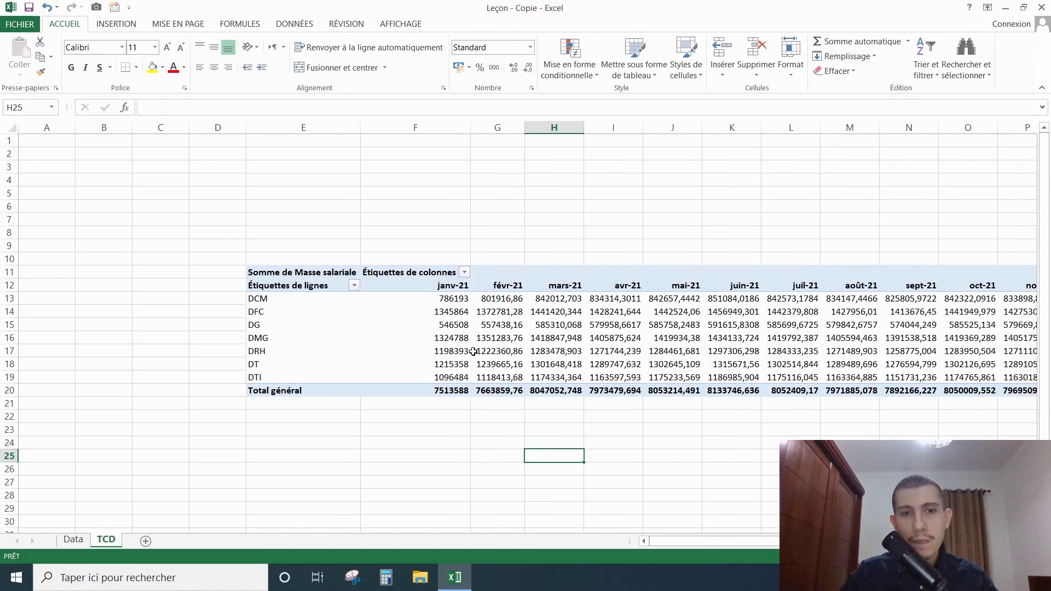
# Apply the thousands-separator number format to columns F through R and auto-fit their widths
pyautogui.moveTo(422, 120); pyautogui.dragTo(927, 102)
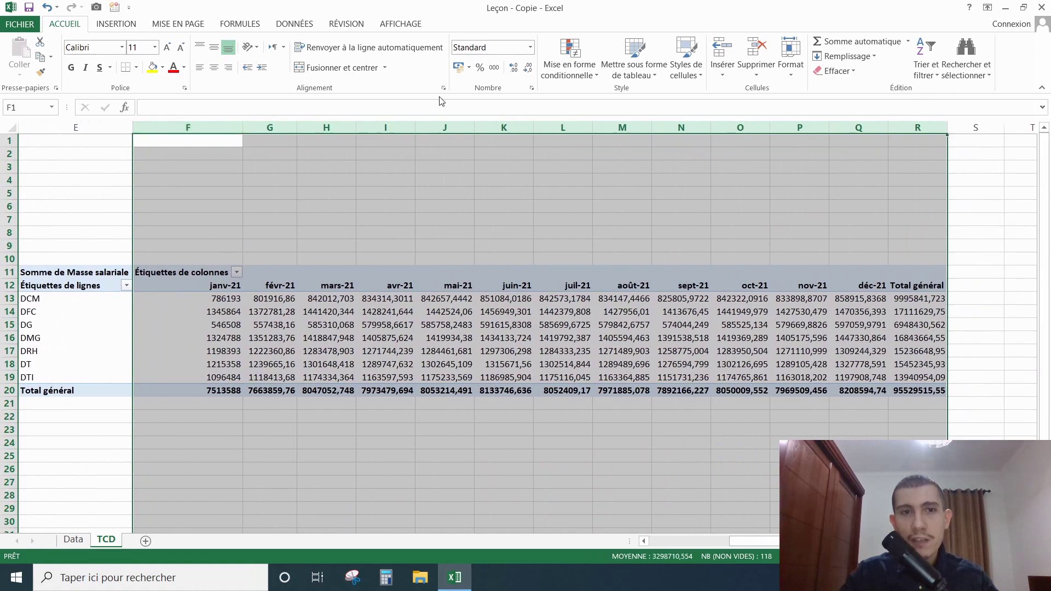
pyautogui.click(494, 68)
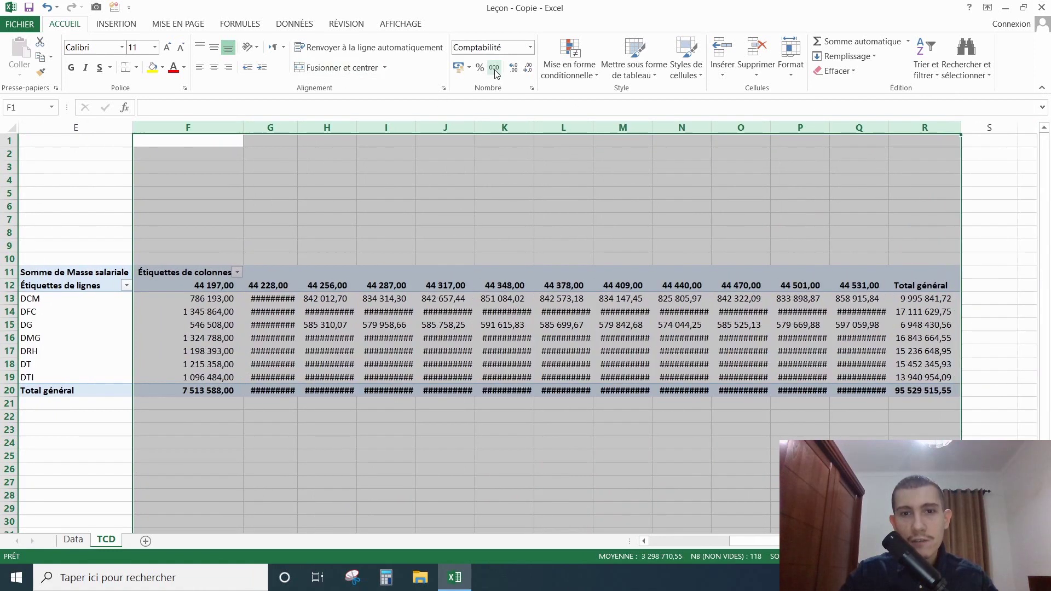
pyautogui.doubleClick(357, 124)
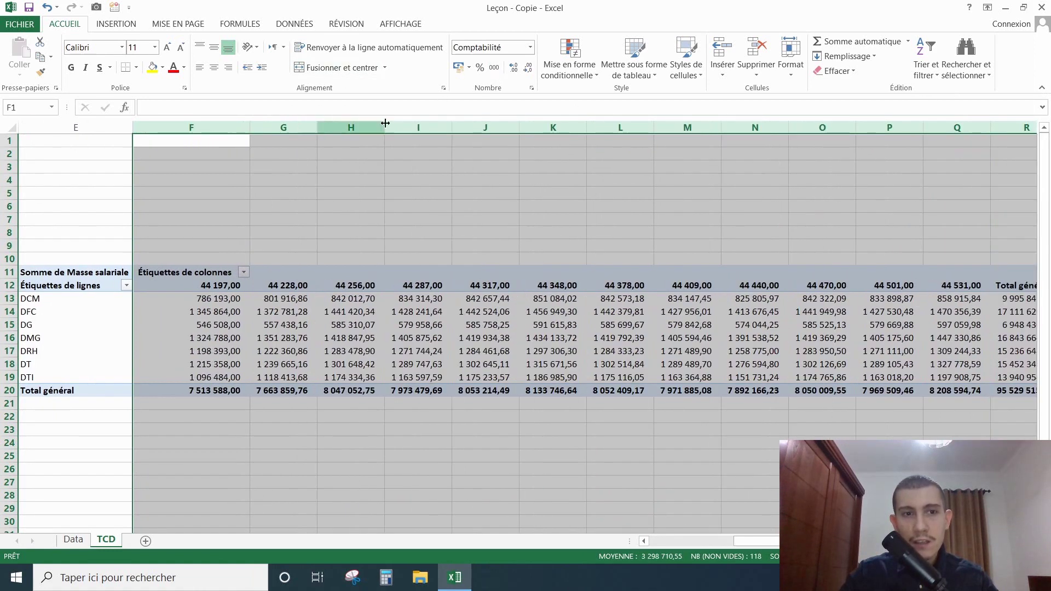
pyautogui.click(704, 441)
pyautogui.moveTo(758, 541); pyautogui.dragTo(719, 543)
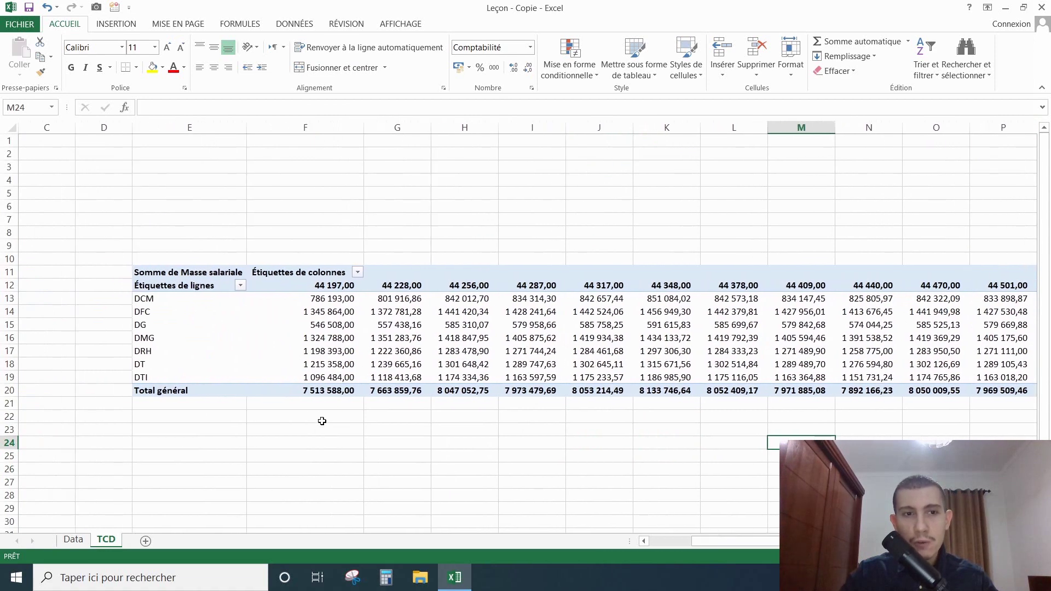
# Select the pivot table's header row 12 and format it as a short date (Date courte)
pyautogui.click(311, 279)
pyautogui.click(326, 281)
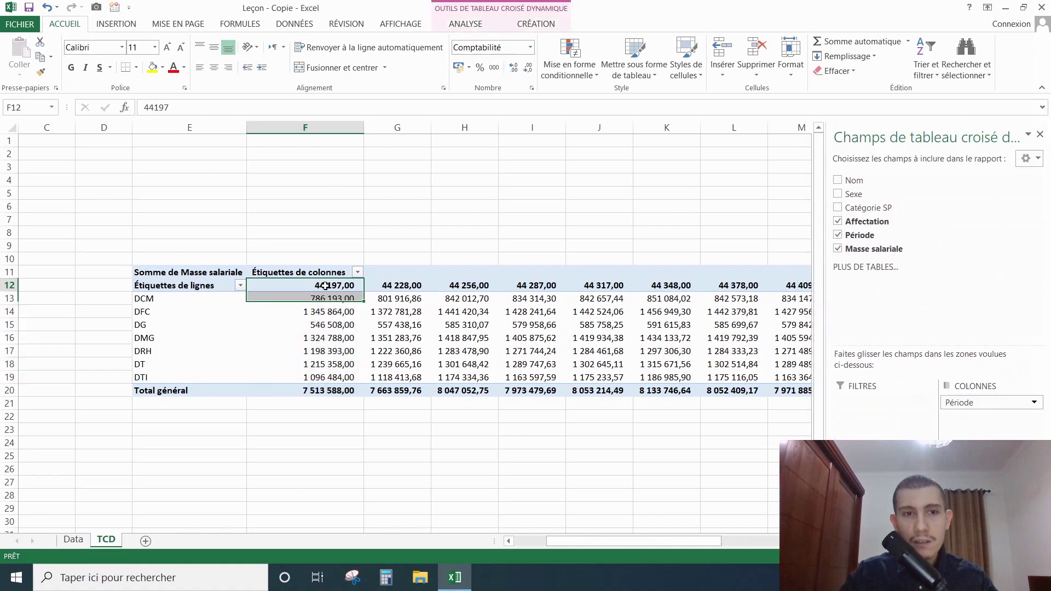
pyautogui.moveTo(328, 281); pyautogui.dragTo(467, 281)
pyautogui.click(469, 280)
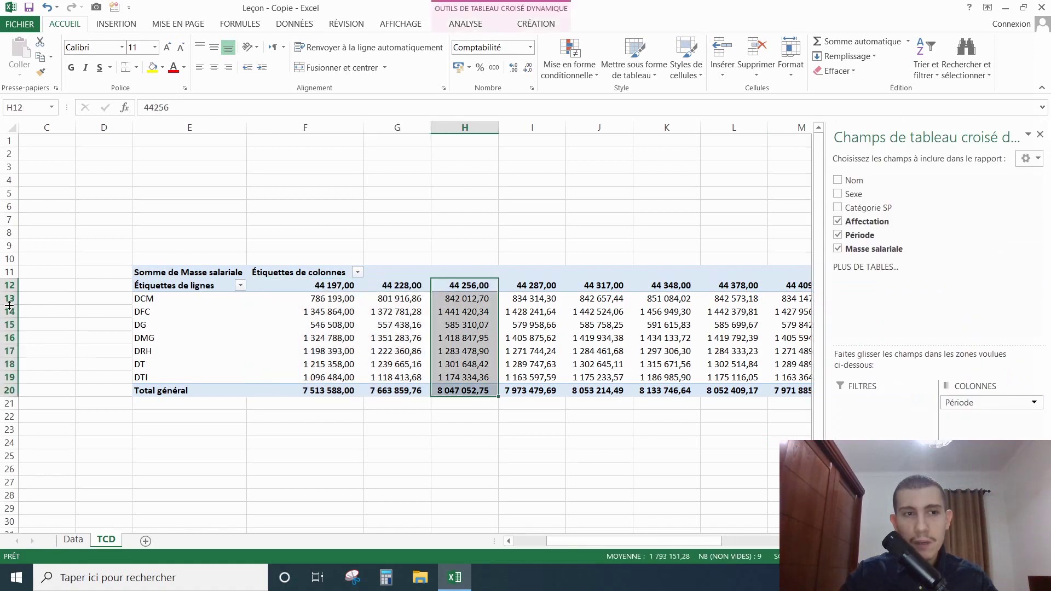
pyautogui.click(10, 272)
pyautogui.click(10, 286)
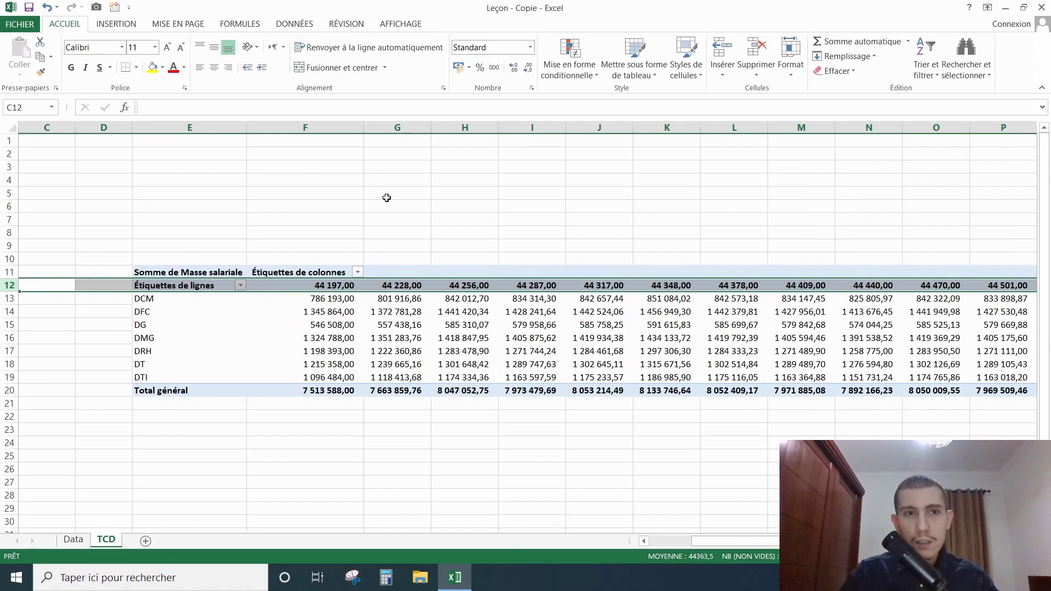
pyautogui.click(115, 24)
pyautogui.click(70, 23)
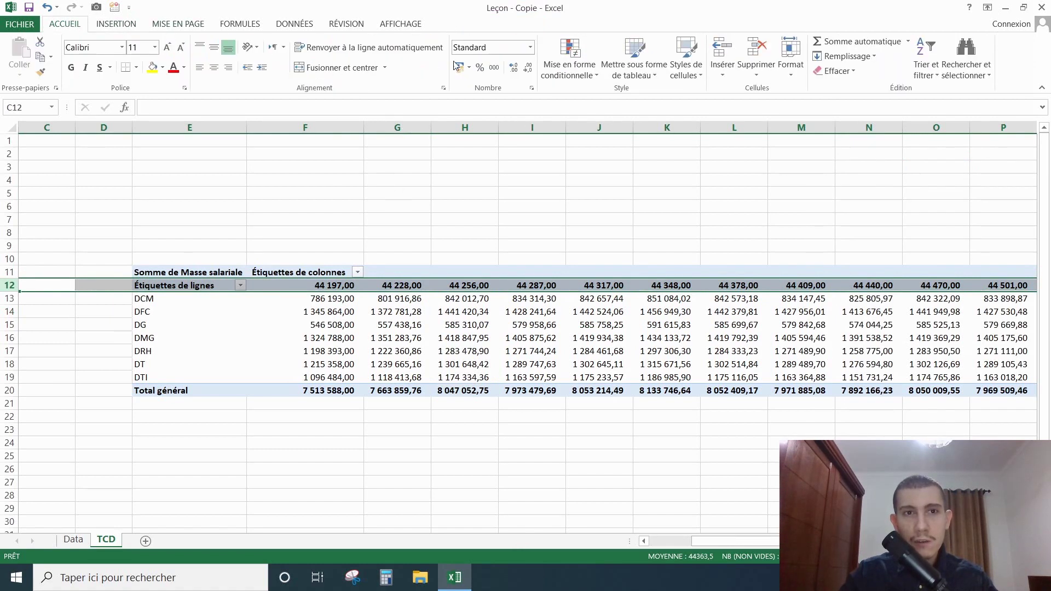
pyautogui.click(530, 47)
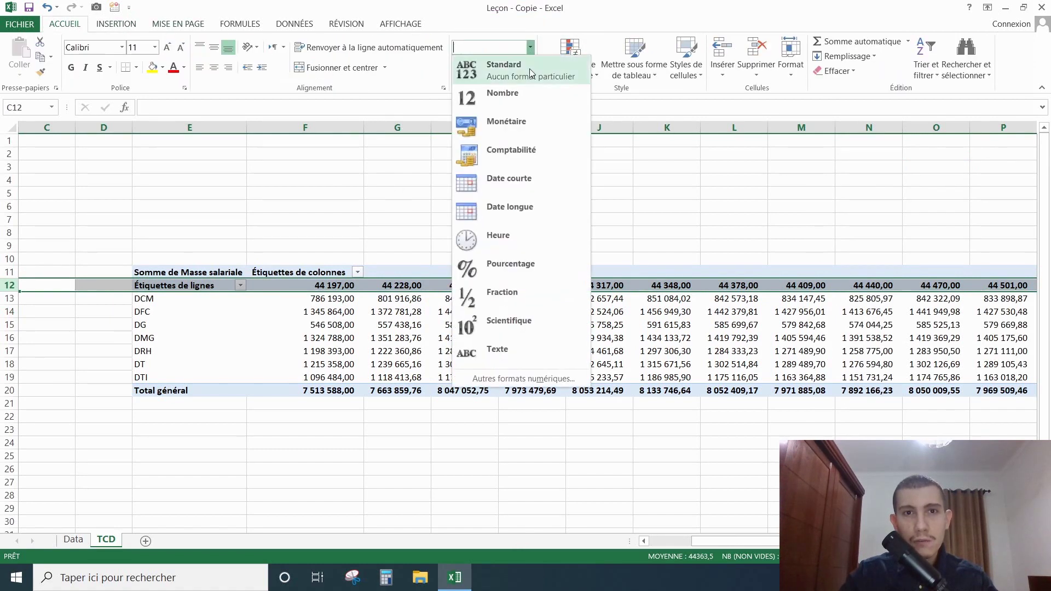
pyautogui.click(516, 184)
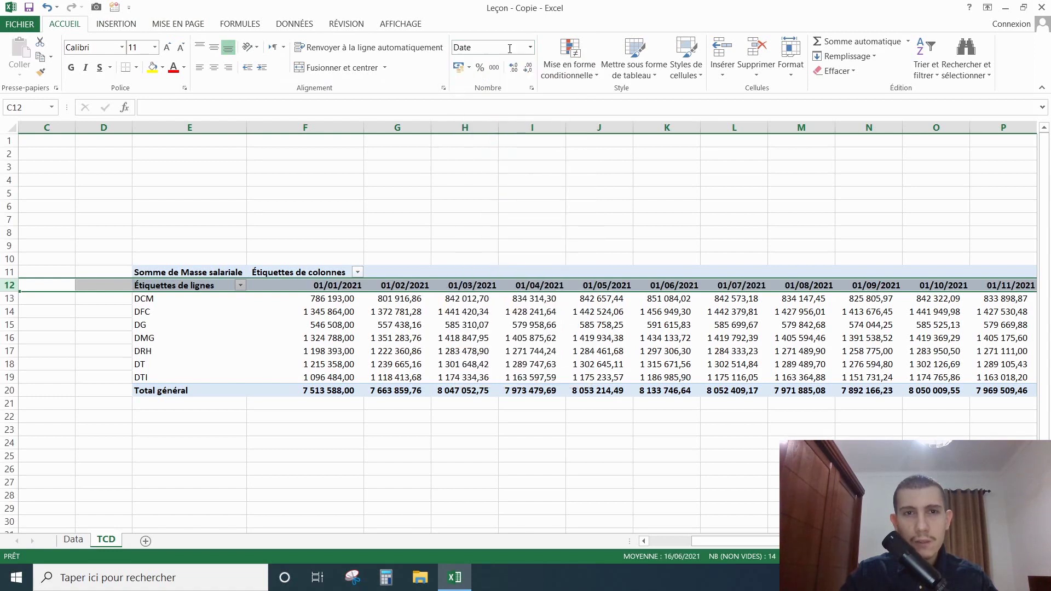
pyautogui.click(531, 49)
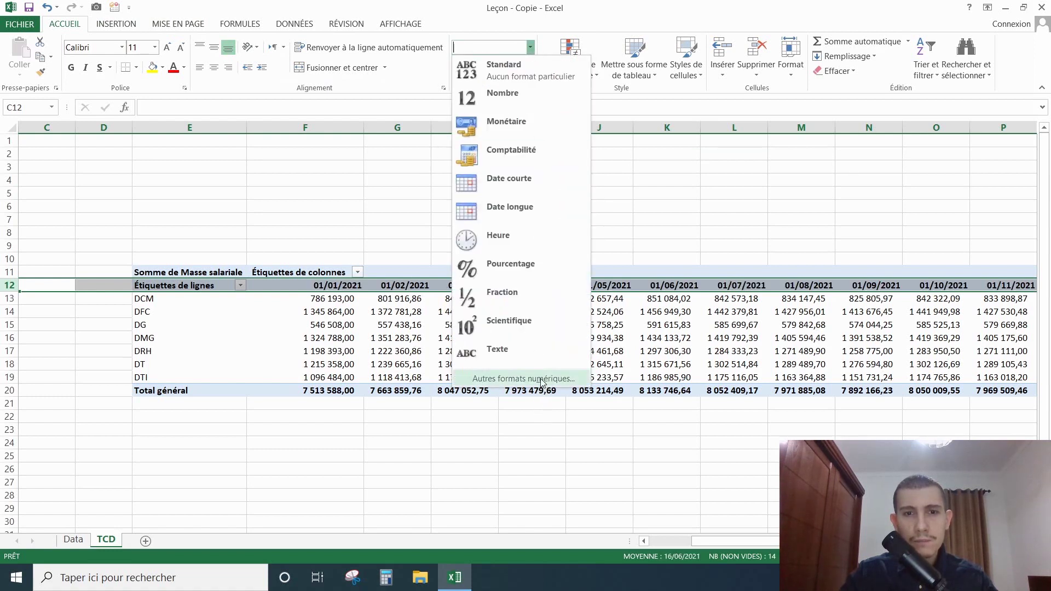
pyautogui.click(534, 181)
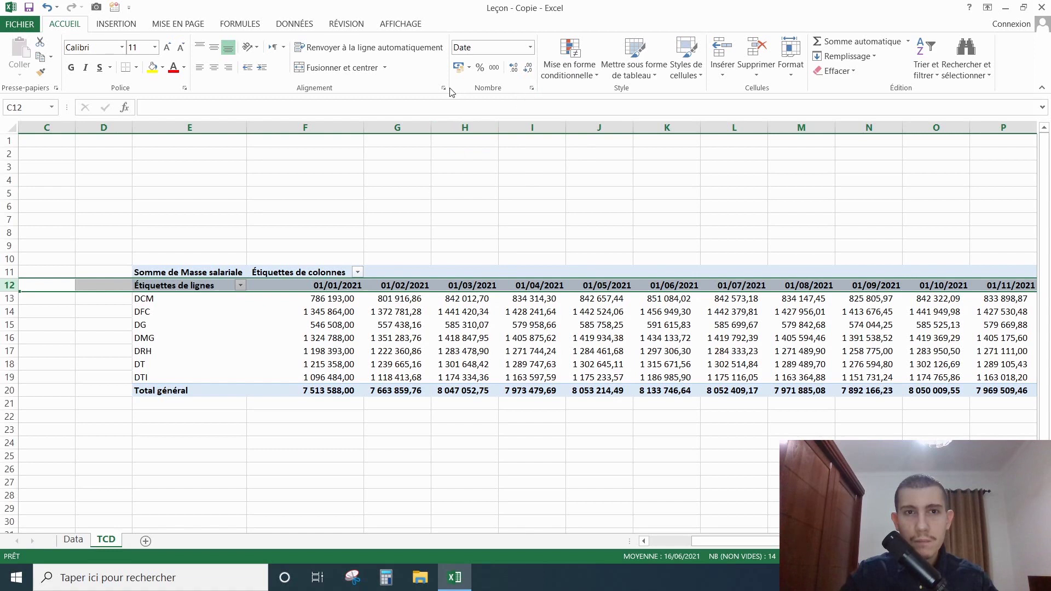
# Set row 12 to the mars-12 month-year date format and centre its headers horizontally
pyautogui.click(532, 89)
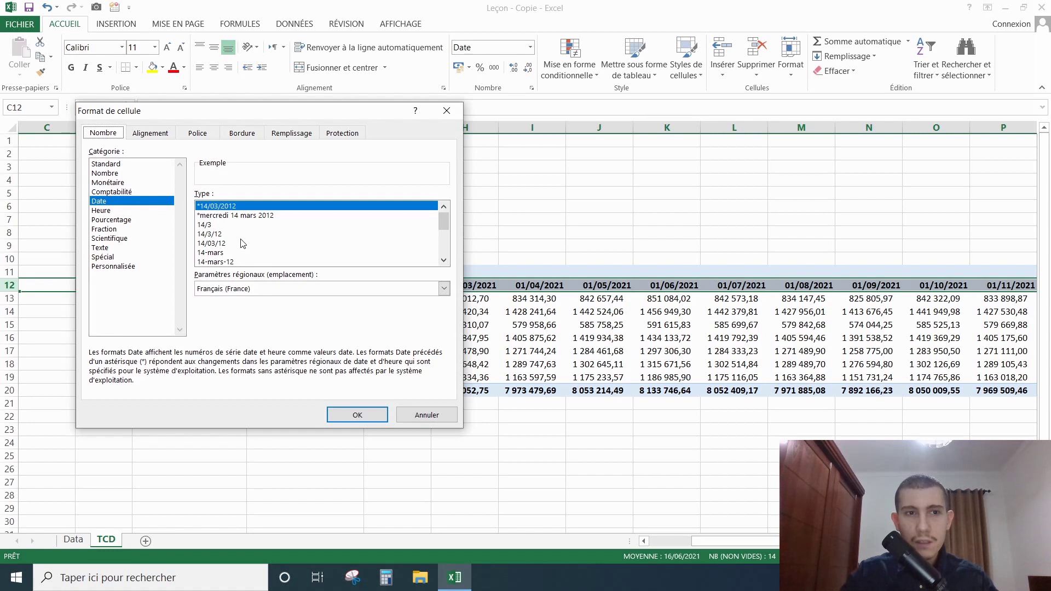
pyautogui.scroll(-1, 239, 261)
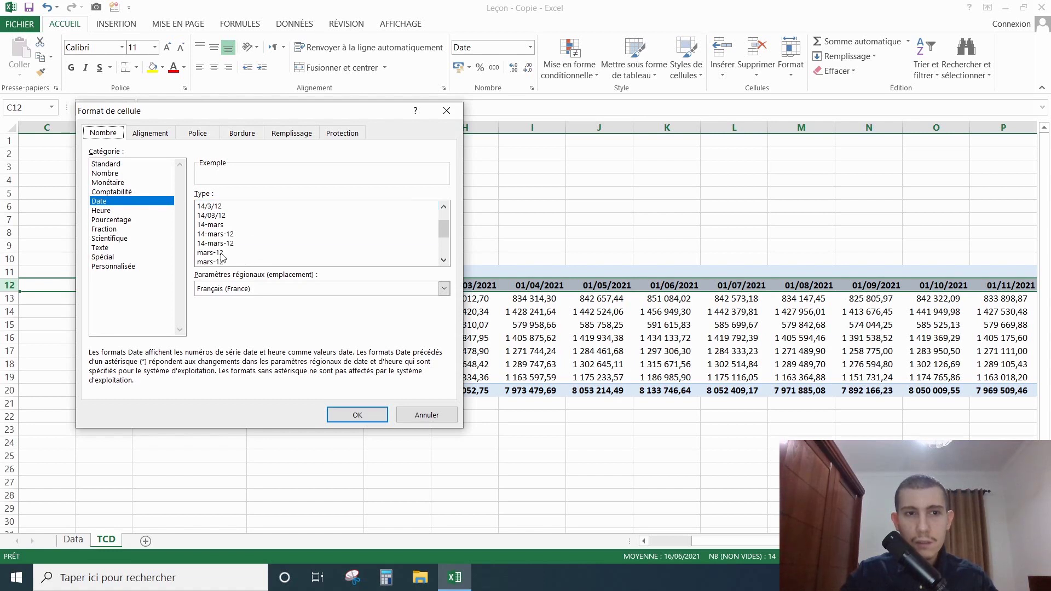
pyautogui.click(225, 256)
pyautogui.click(357, 415)
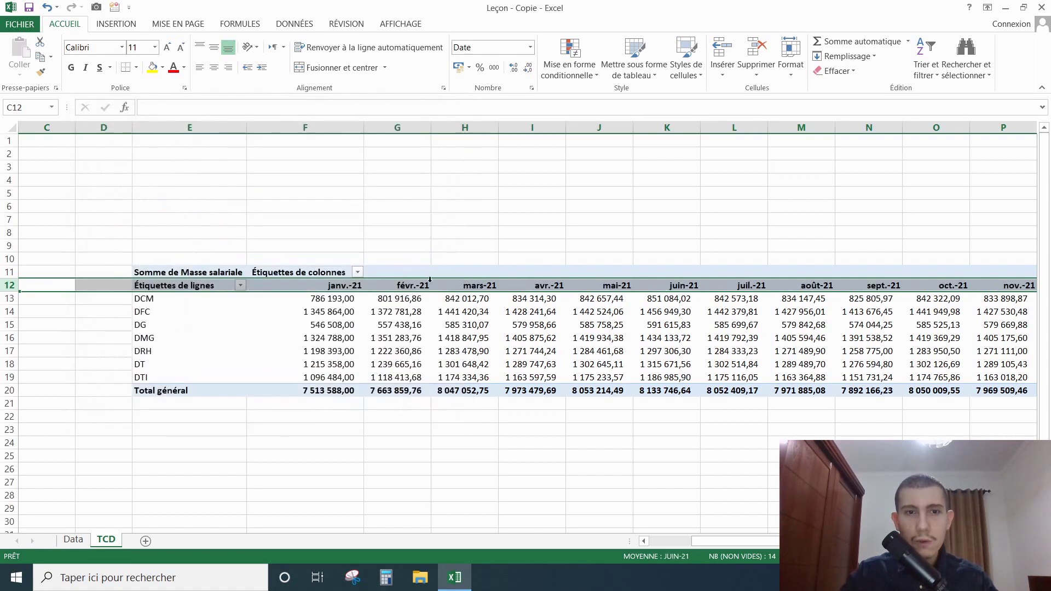
pyautogui.click(213, 67)
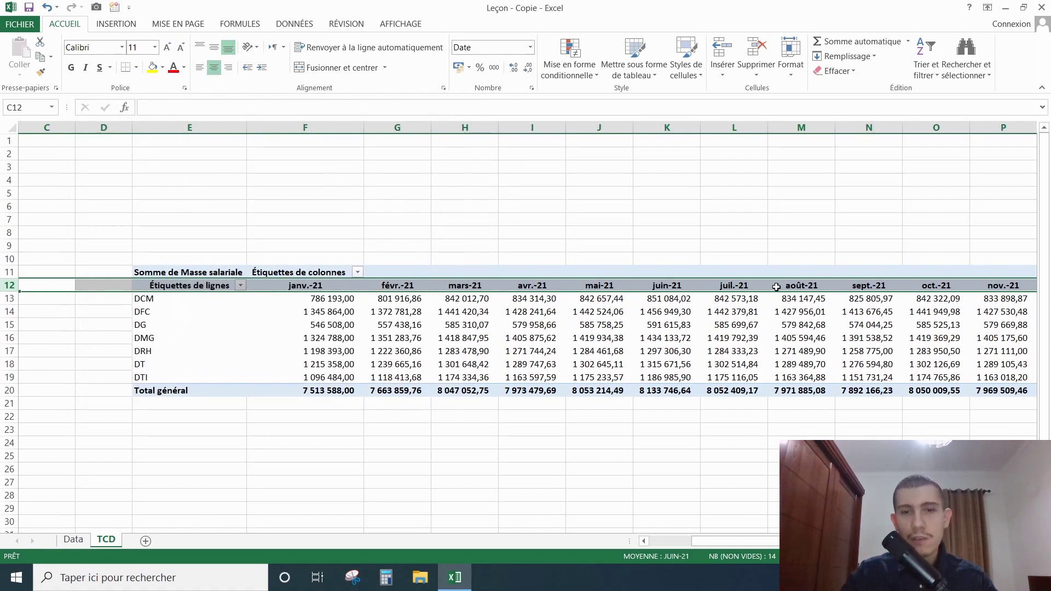
pyautogui.click(613, 495)
pyautogui.moveTo(730, 544); pyautogui.dragTo(665, 542)
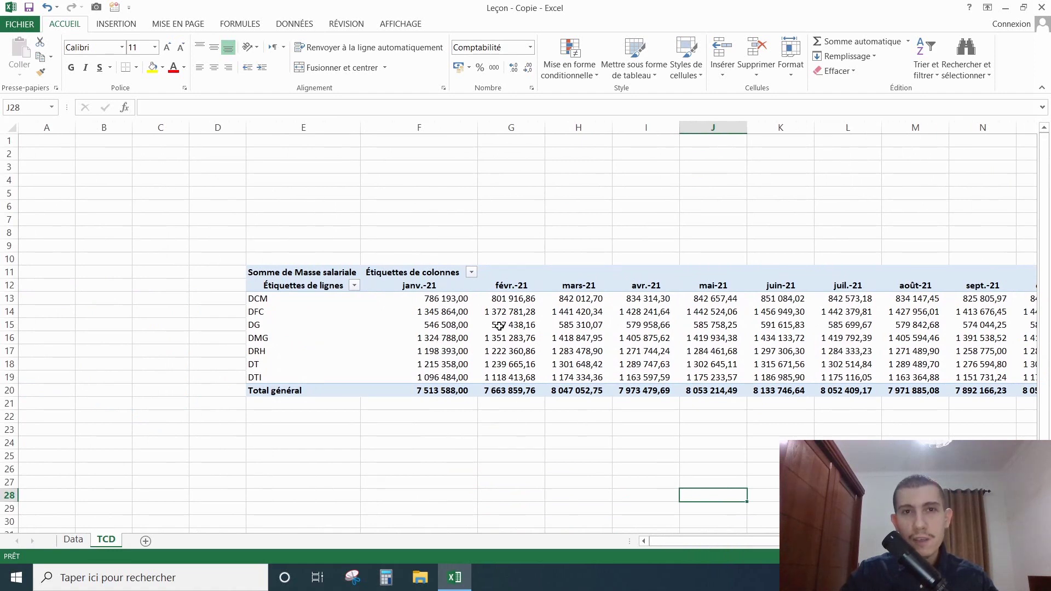
# On the Data sheet, examine the Employé 1 record in row 2, from its name and Affectation to its Masse salariale
pyautogui.moveTo(499, 327)
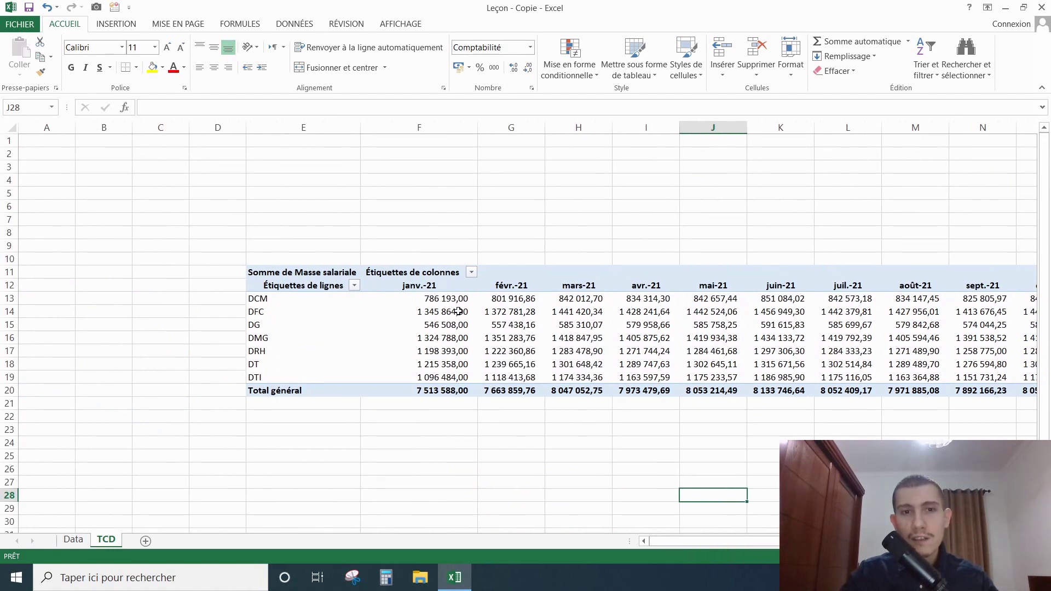
pyautogui.moveTo(443, 302)
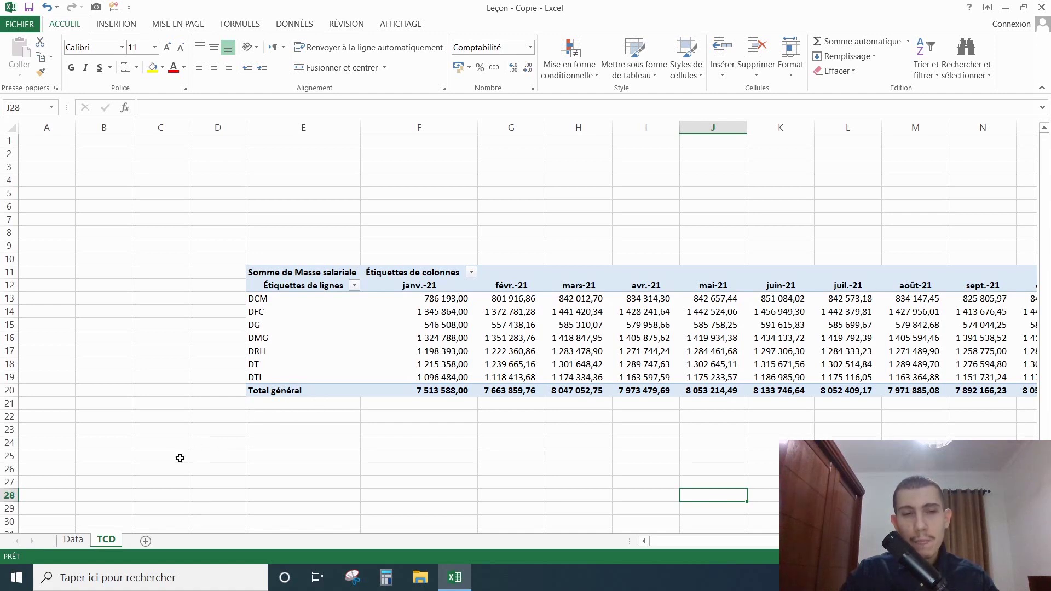
pyautogui.click(72, 539)
pyautogui.click(448, 219)
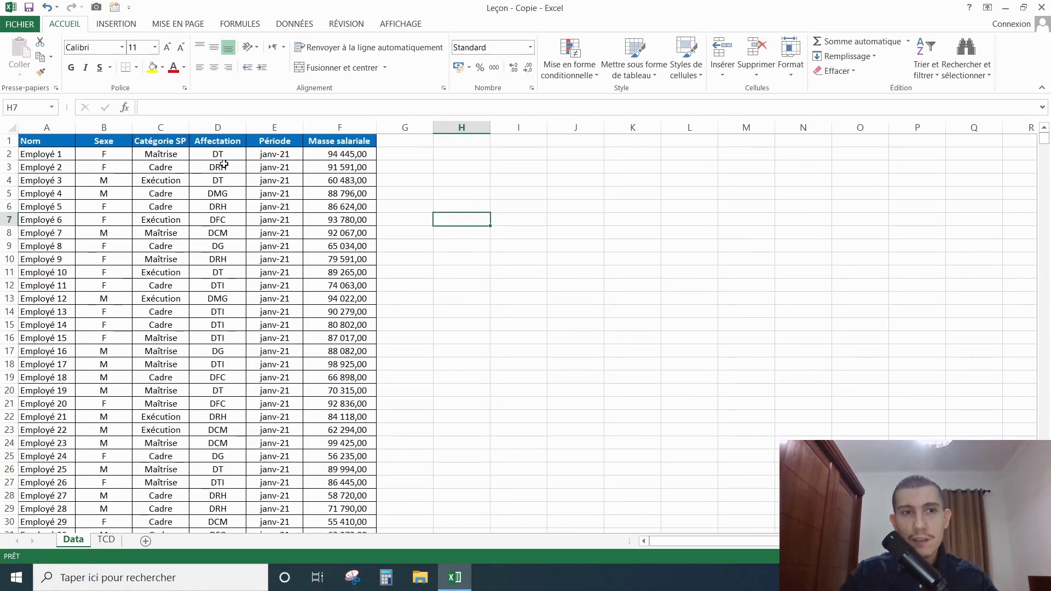
pyautogui.moveTo(57, 154); pyautogui.dragTo(362, 159)
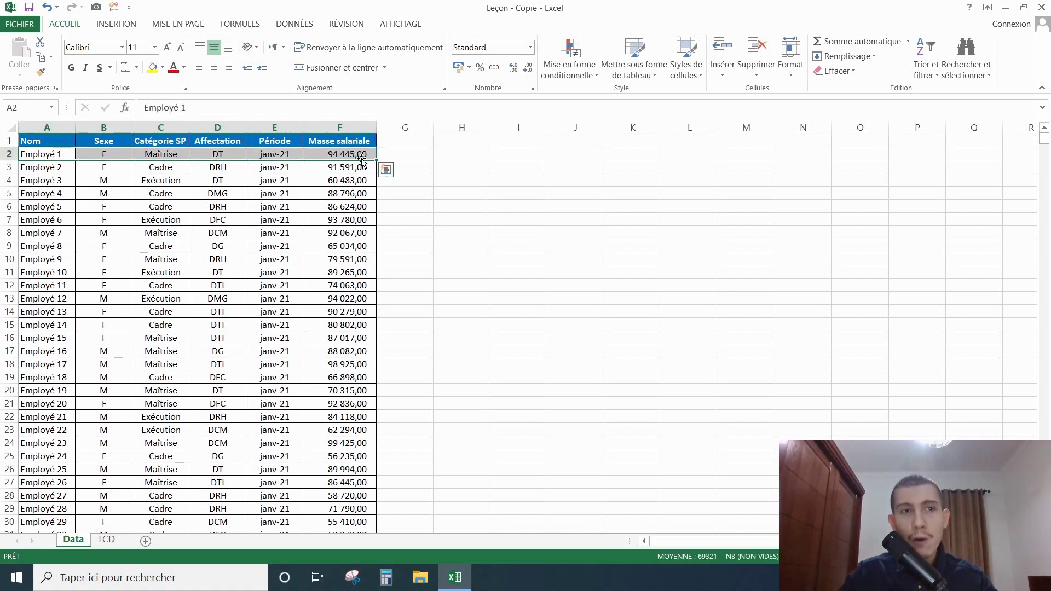
pyautogui.click(39, 155)
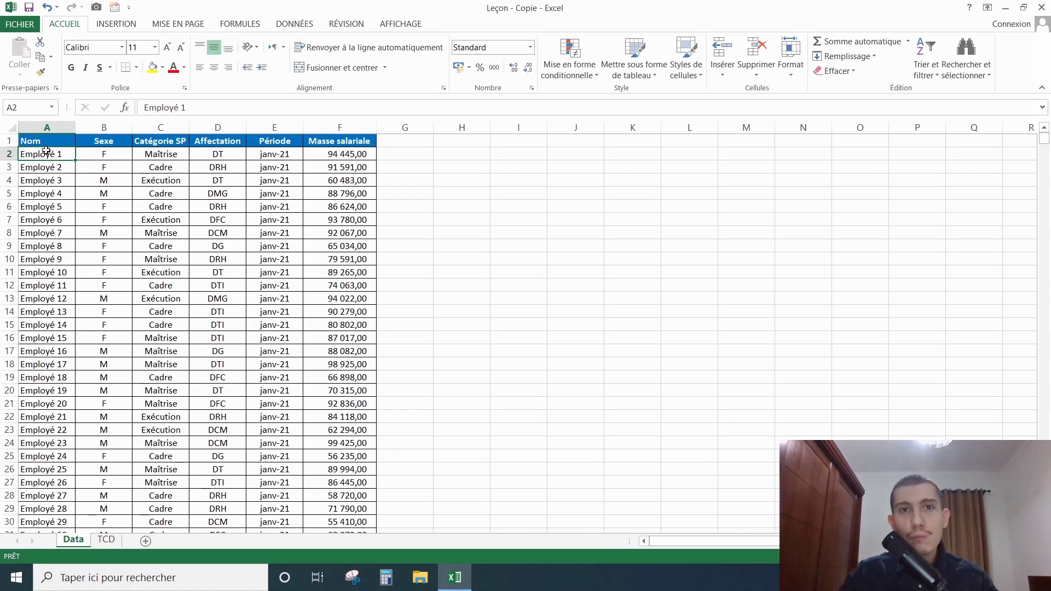
pyautogui.click(233, 152)
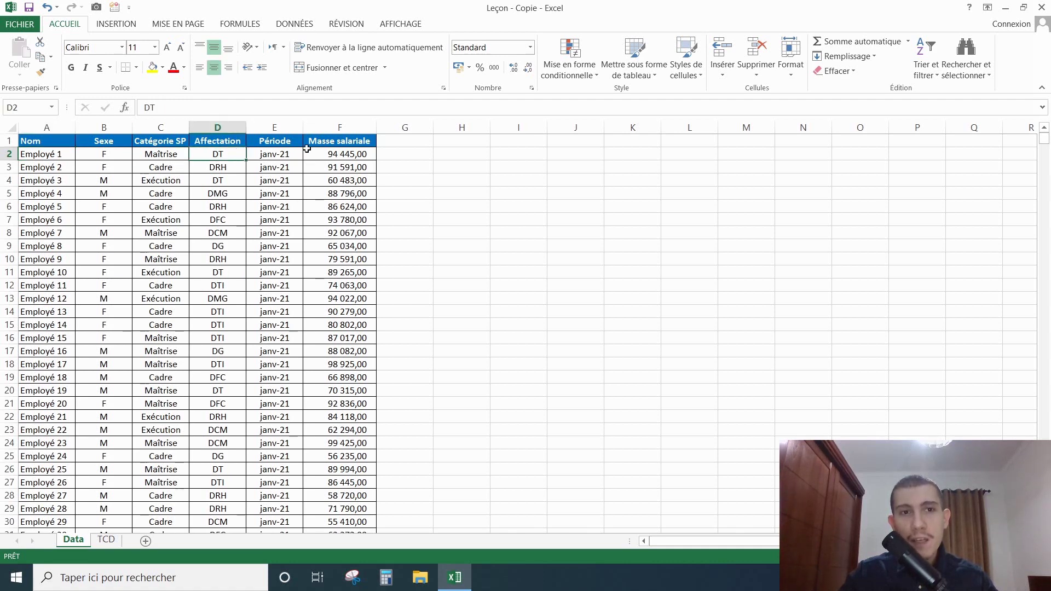
# On the TCD sheet, check the January DCM amount, the DCM row total and the overall grand total
pyautogui.click(106, 540)
pyautogui.click(446, 296)
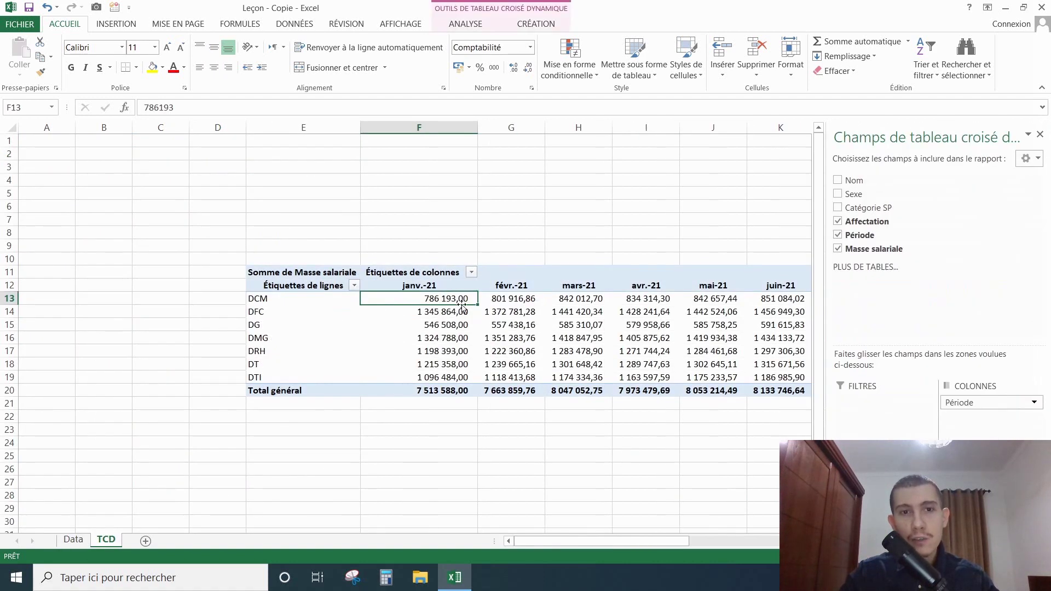
pyautogui.moveTo(586, 543); pyautogui.dragTo(696, 543)
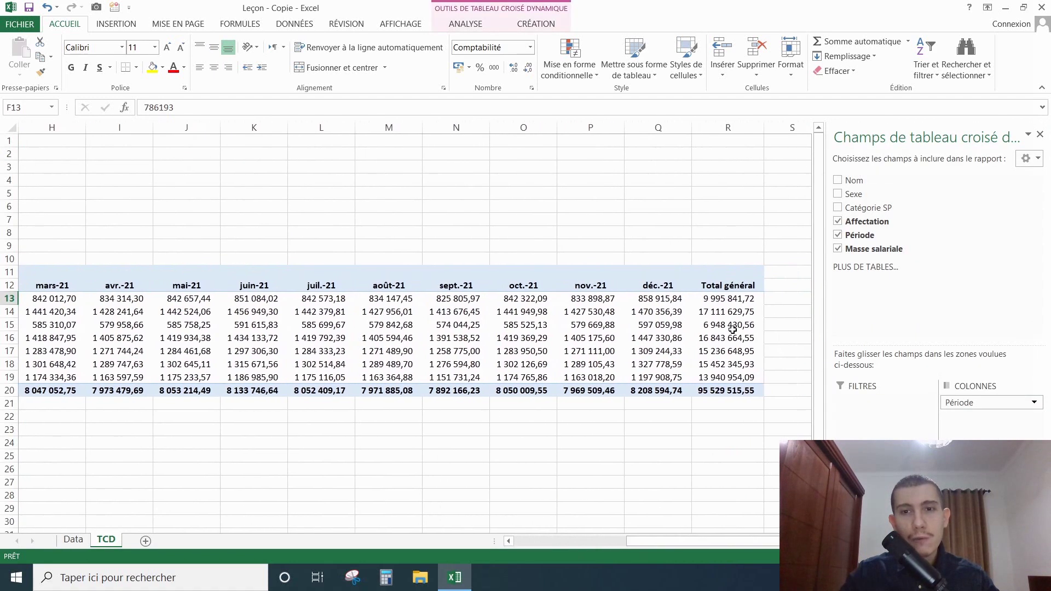
pyautogui.click(732, 300)
pyautogui.click(734, 391)
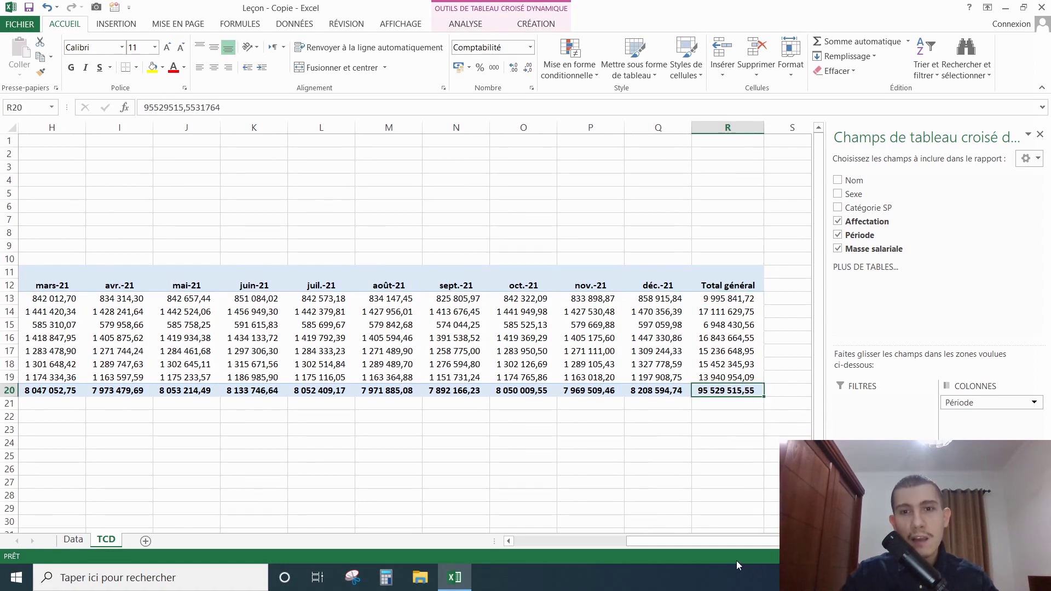
# Return to the first months of the pivot table and examine the January header and the available pivot fields
pyautogui.moveTo(652, 541)
pyautogui.mouseDown()
pyautogui.moveTo(539, 542)
pyautogui.moveTo(658, 522)
pyautogui.mouseUp()
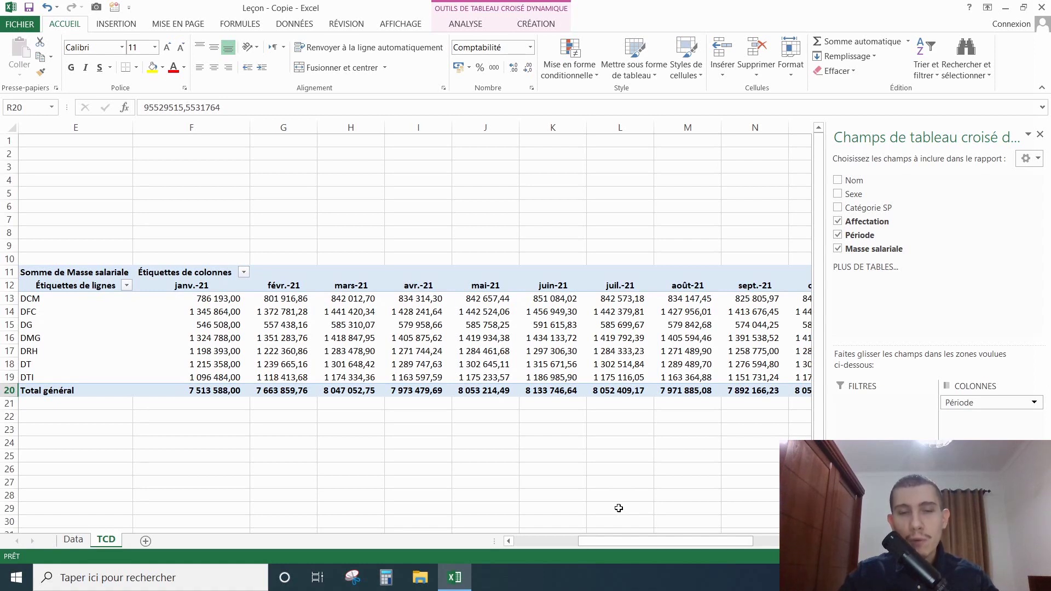
pyautogui.moveTo(616, 540); pyautogui.dragTo(580, 536)
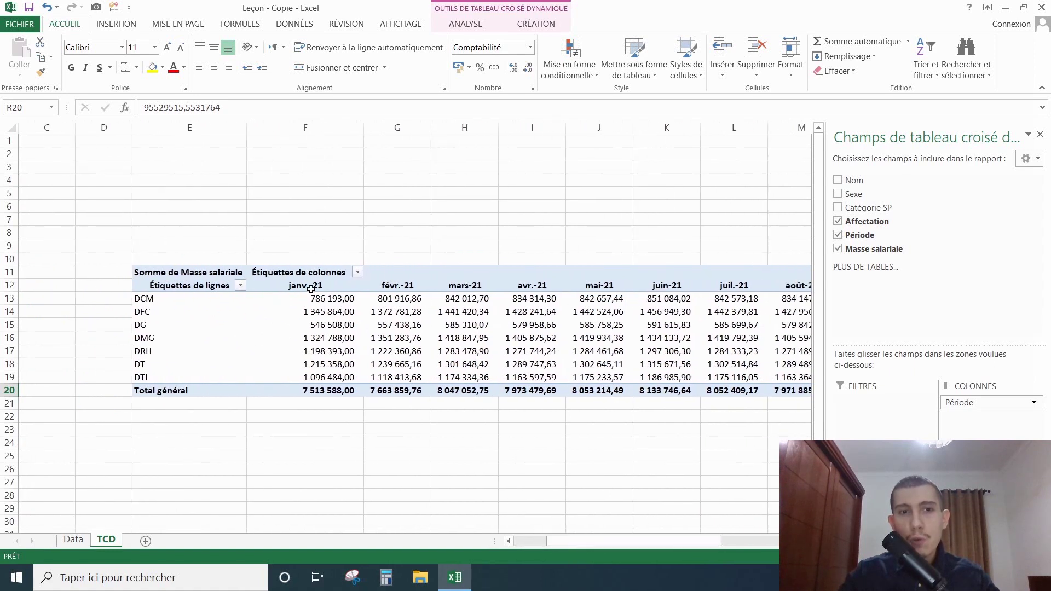
pyautogui.click(311, 287)
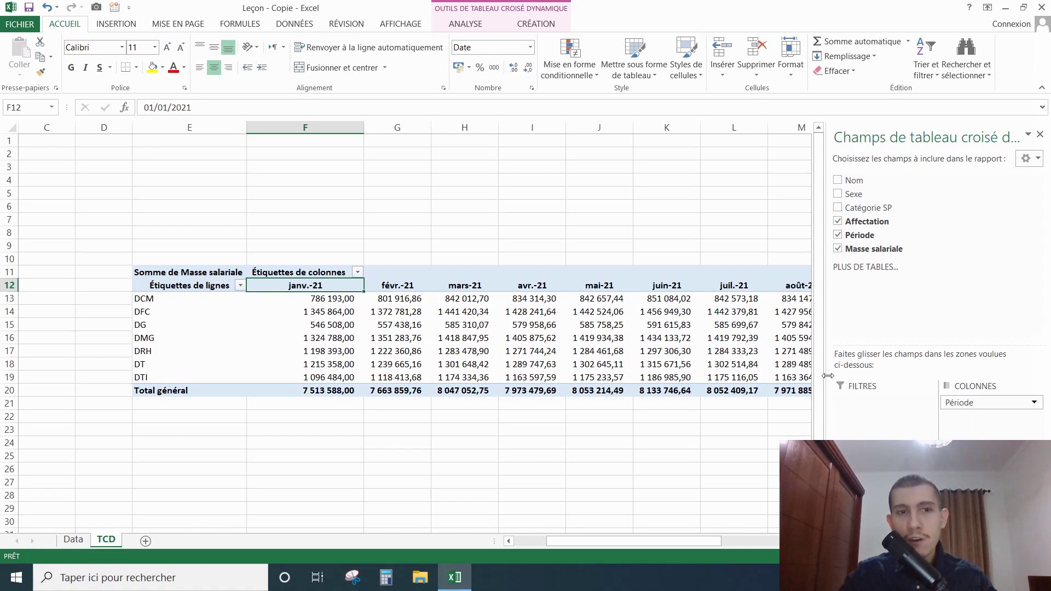
pyautogui.moveTo(787, 346)
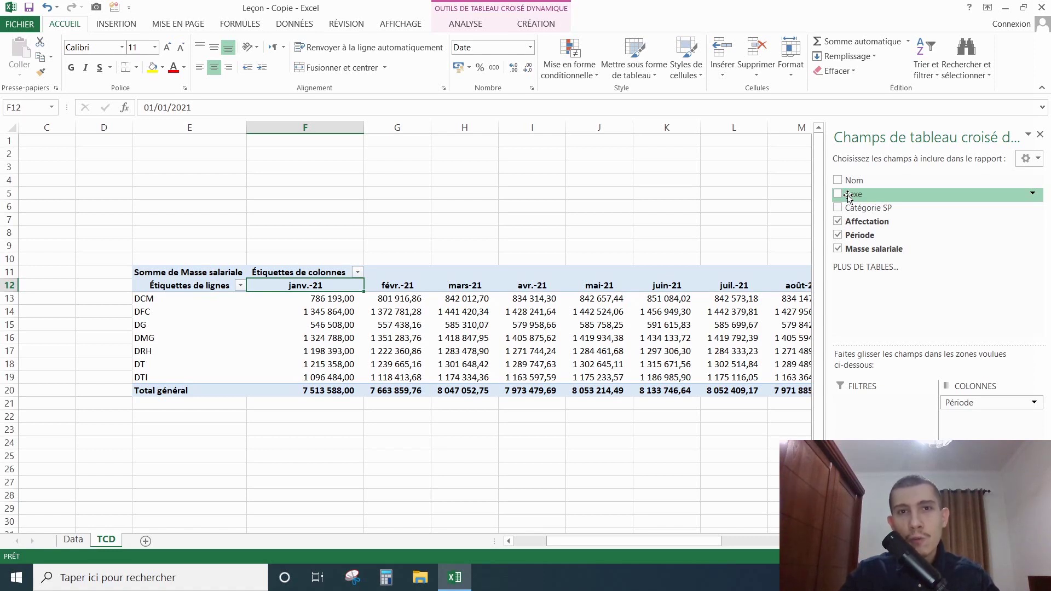
# Add the Sexe field below Période in the pivot table's columns and centre the F and M headers in row 13
pyautogui.moveTo(848, 197); pyautogui.dragTo(981, 426)
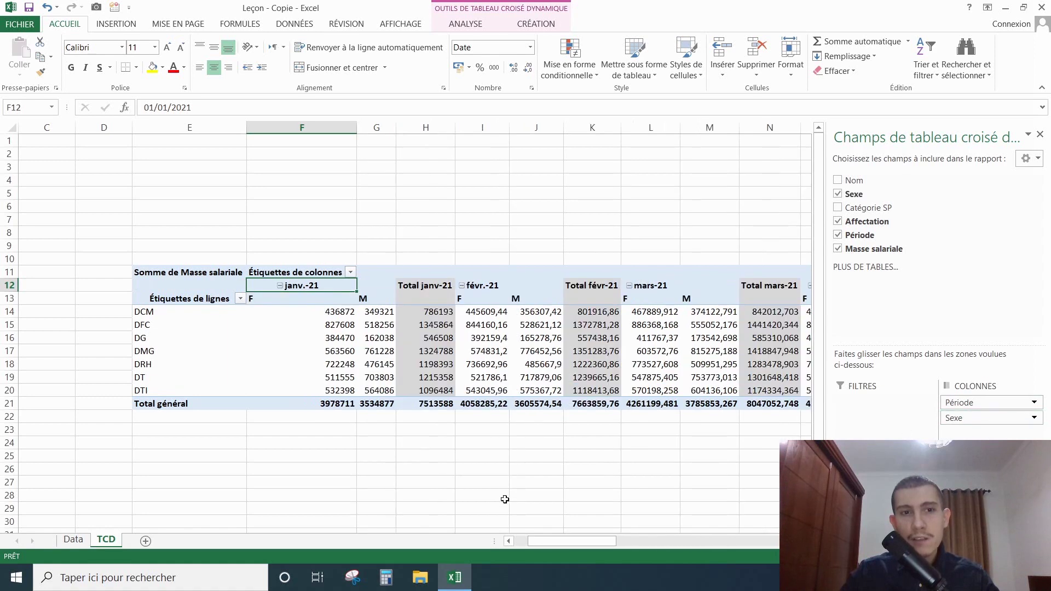
pyautogui.click(472, 483)
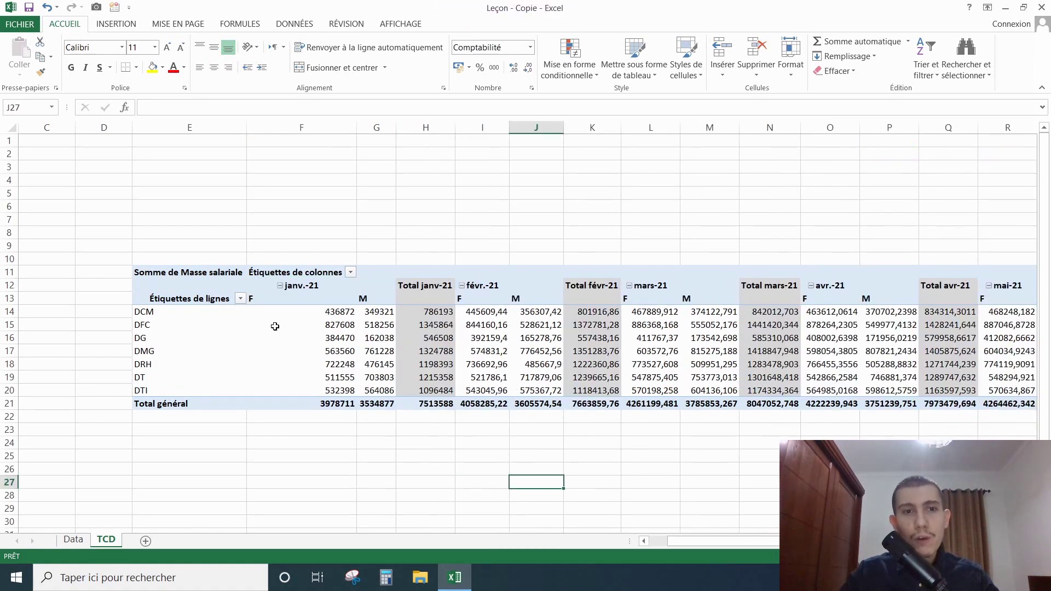
pyautogui.moveTo(276, 301); pyautogui.dragTo(1048, 300)
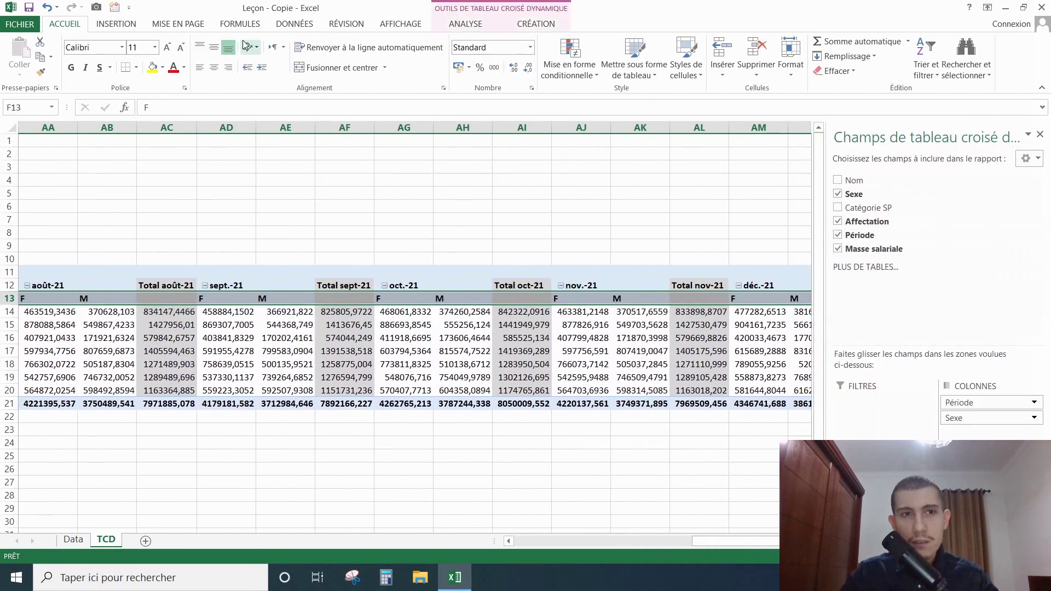
# Apply the Comptabilité number format to the pivot values in rows 14 to 20 and autofit the too-narrow columns up to Total avr-21
pyautogui.moveTo(414, 309); pyautogui.dragTo(786, 391)
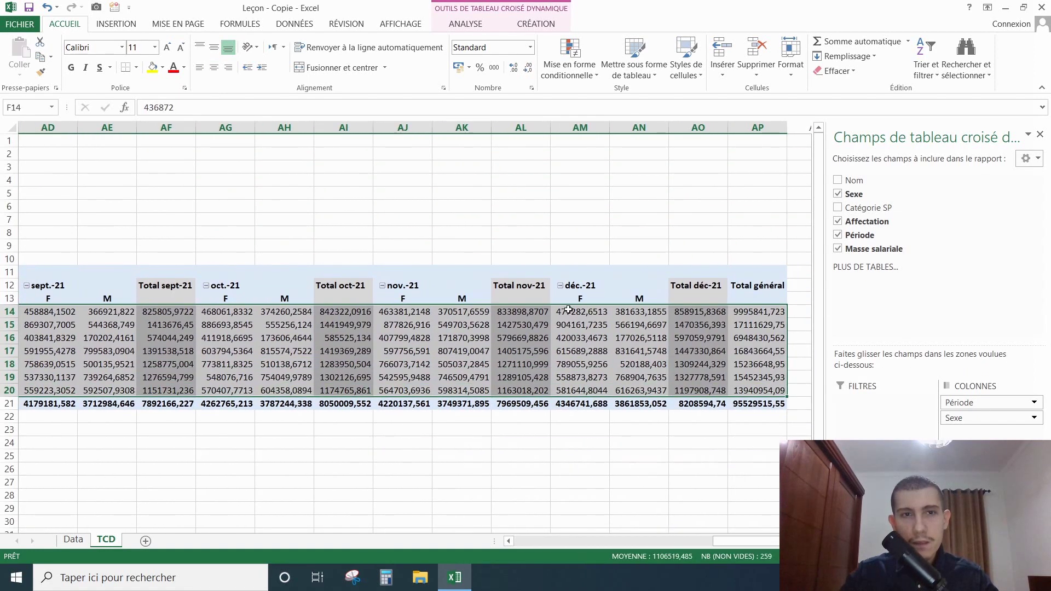
pyautogui.click(494, 67)
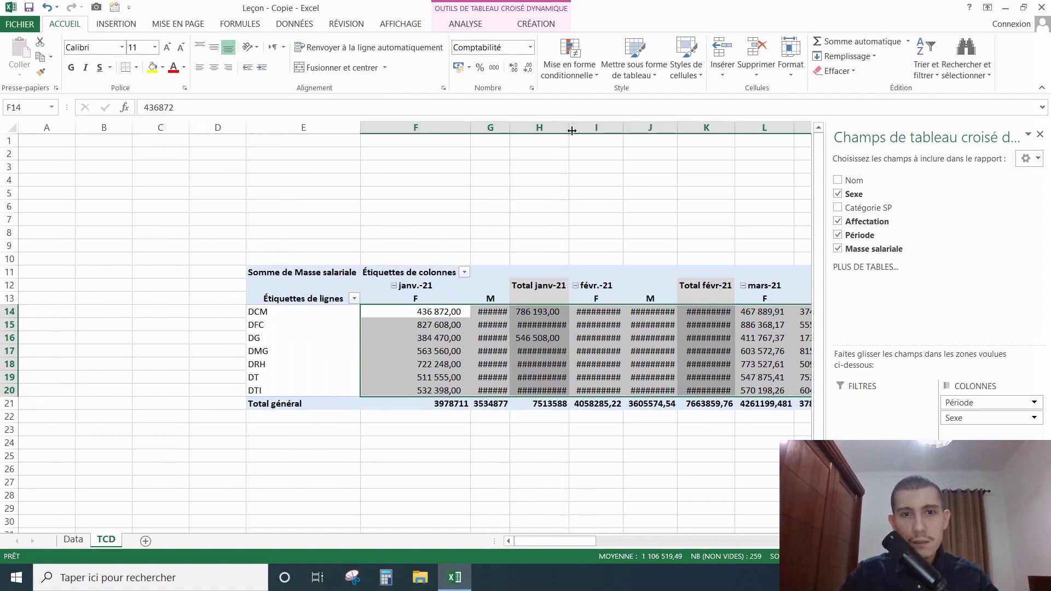
pyautogui.doubleClick(509, 127)
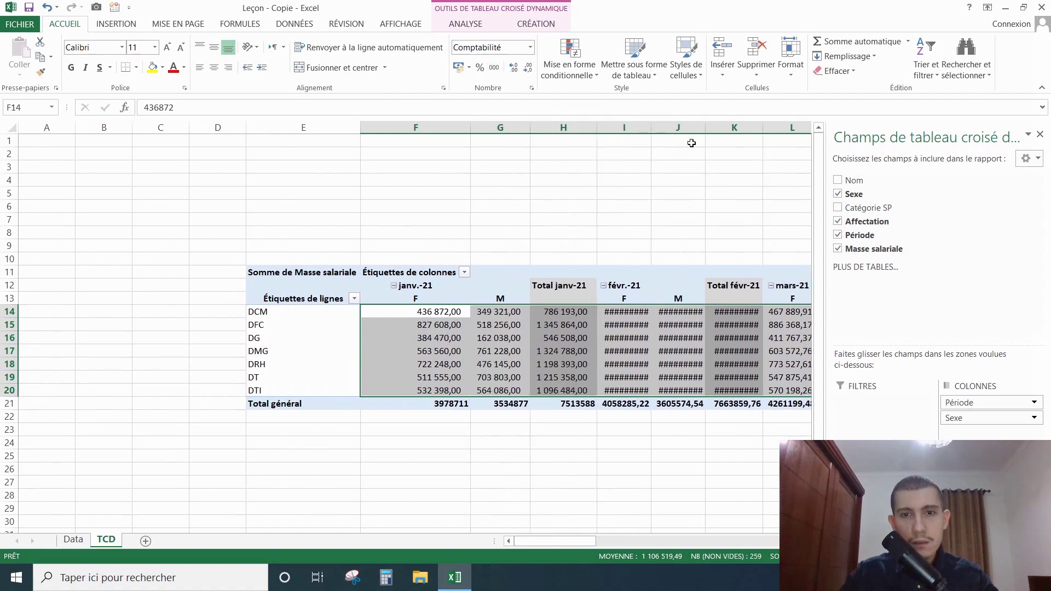
pyautogui.doubleClick(651, 127)
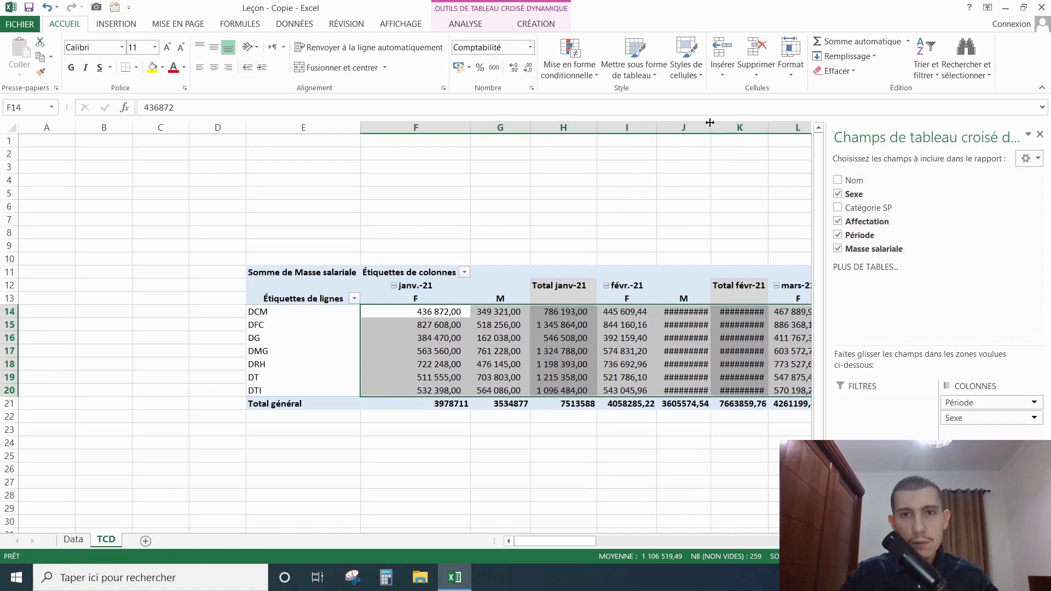
pyautogui.doubleClick(710, 124)
pyautogui.moveTo(584, 541); pyautogui.dragTo(625, 543)
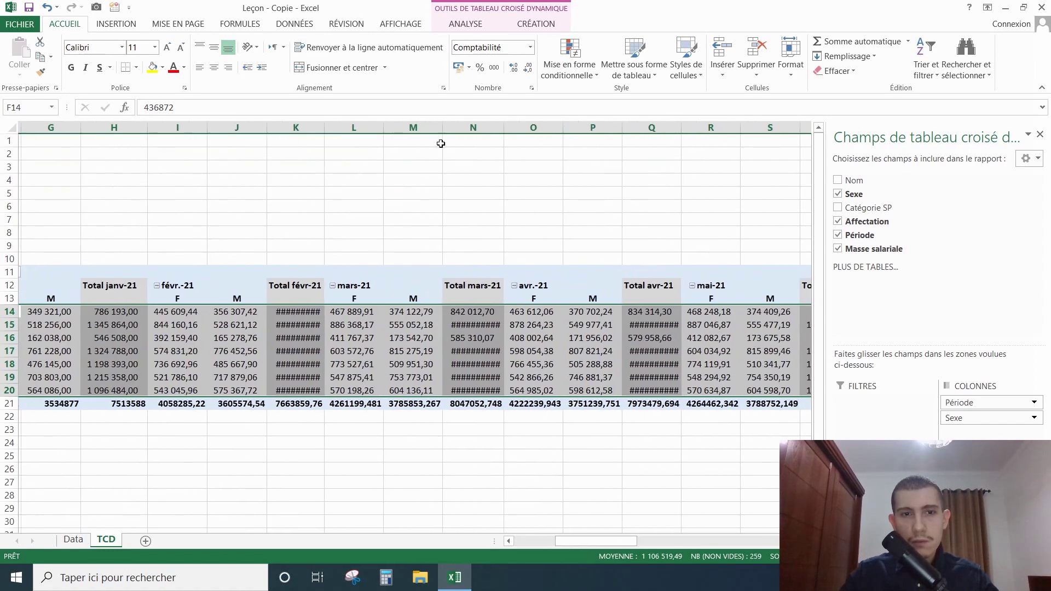
pyautogui.doubleClick(322, 127)
pyautogui.doubleClick(515, 127)
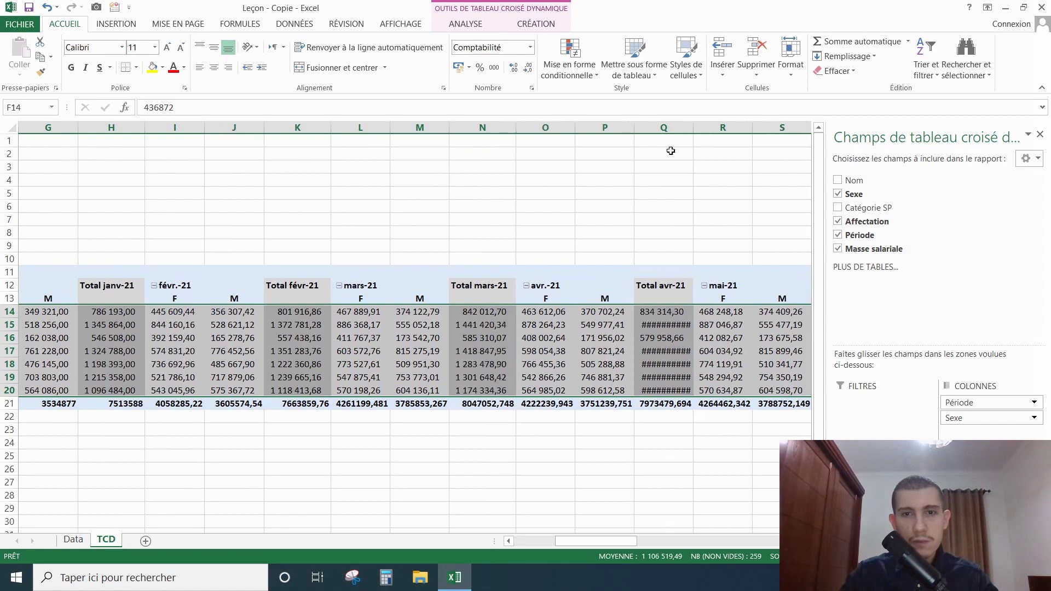
pyautogui.doubleClick(692, 126)
pyautogui.moveTo(613, 543); pyautogui.dragTo(521, 542)
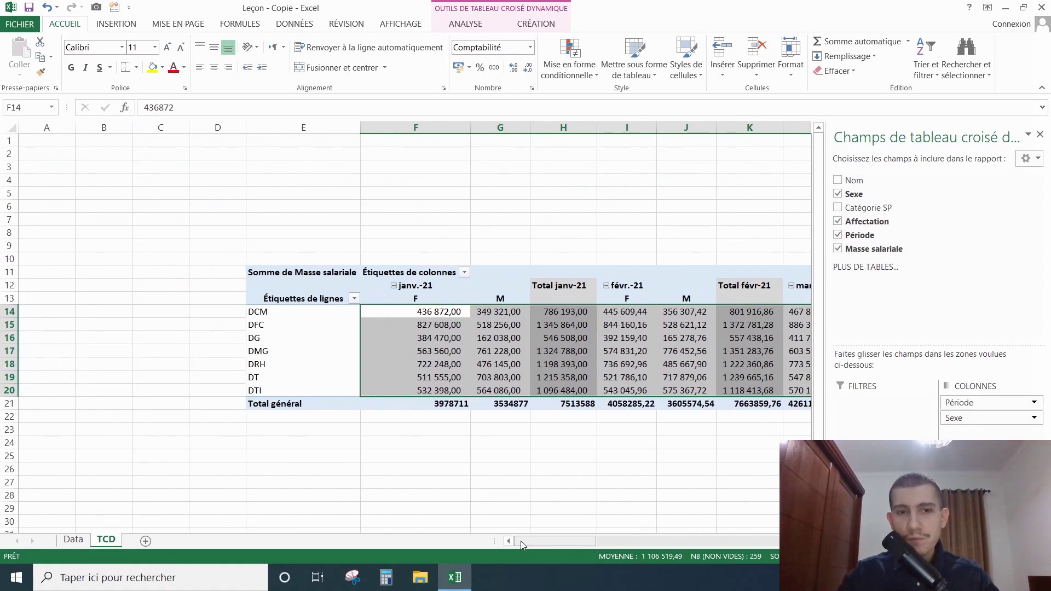
# Examine the January header and its F and M subcolumns in the pivot table
pyautogui.click(448, 472)
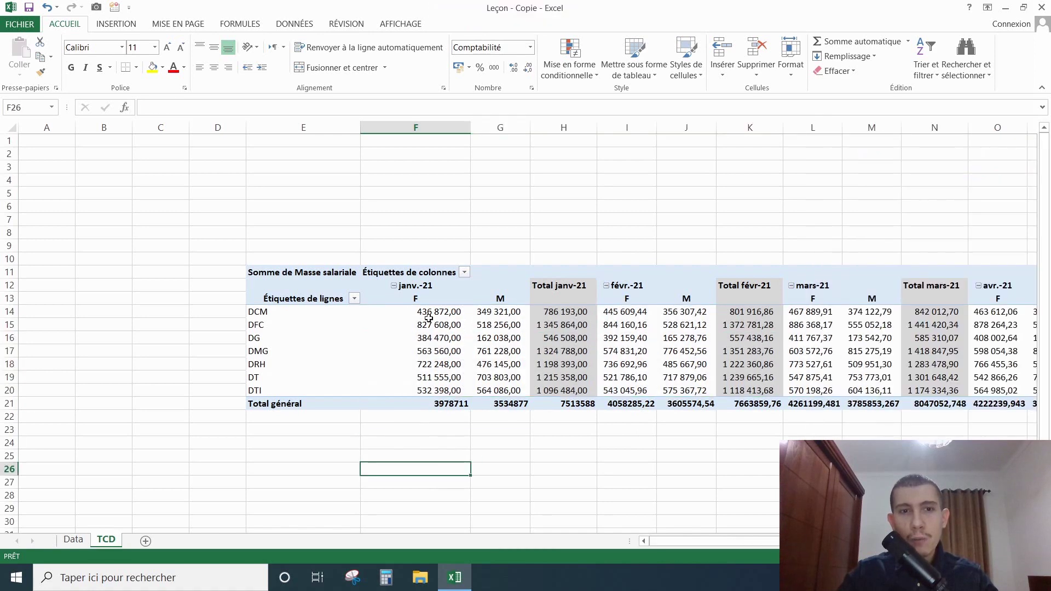
pyautogui.click(405, 287)
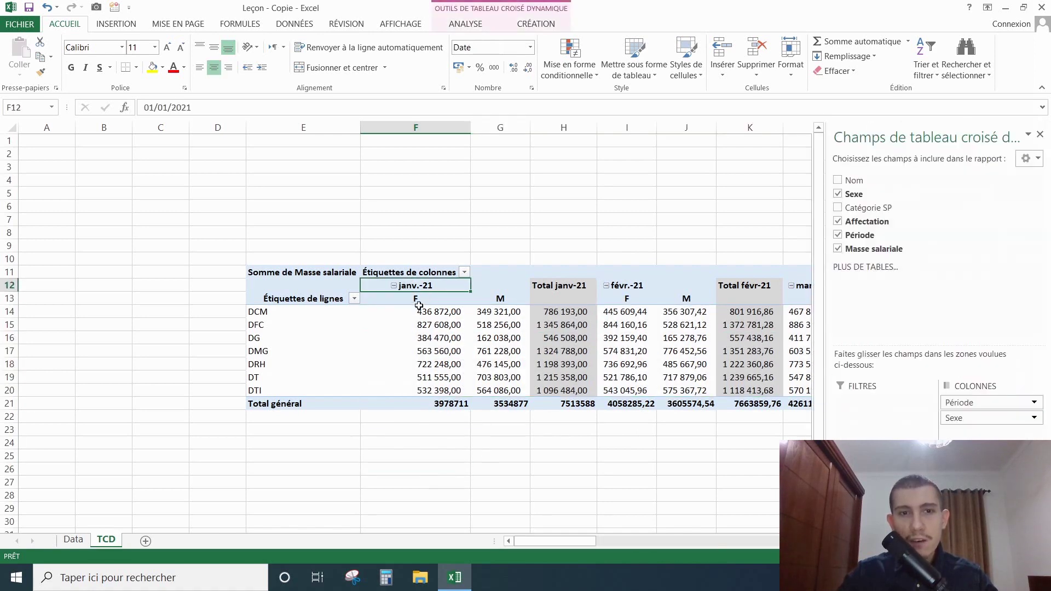
pyautogui.click(418, 305)
pyautogui.click(496, 303)
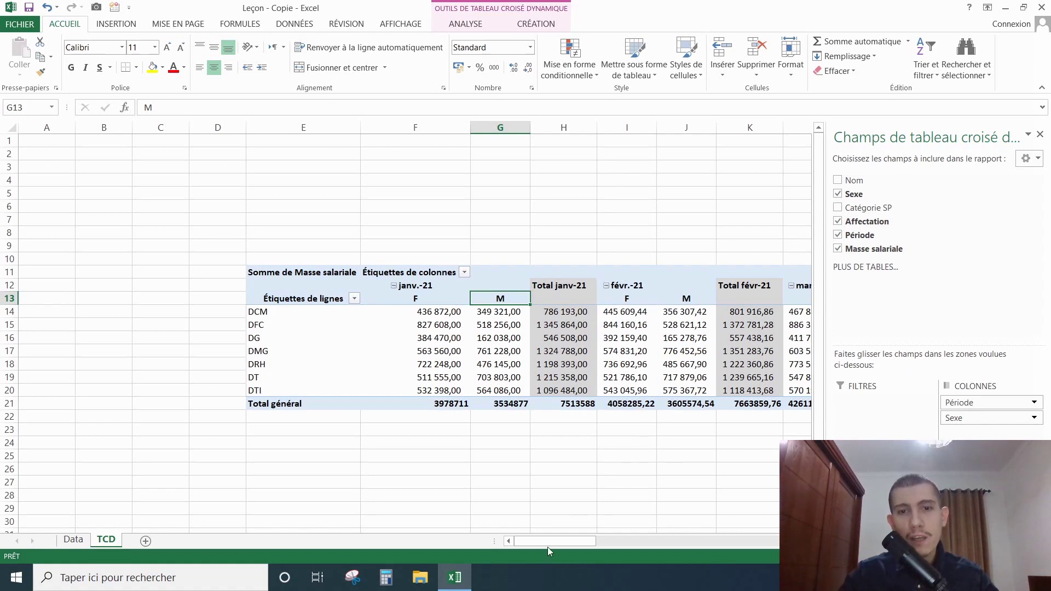
# Delete the empty columns A to D in front of the pivot table
pyautogui.moveTo(560, 543); pyautogui.dragTo(511, 529)
pyautogui.moveTo(217, 127); pyautogui.dragTo(46, 127)
pyautogui.rightClick(77, 127)
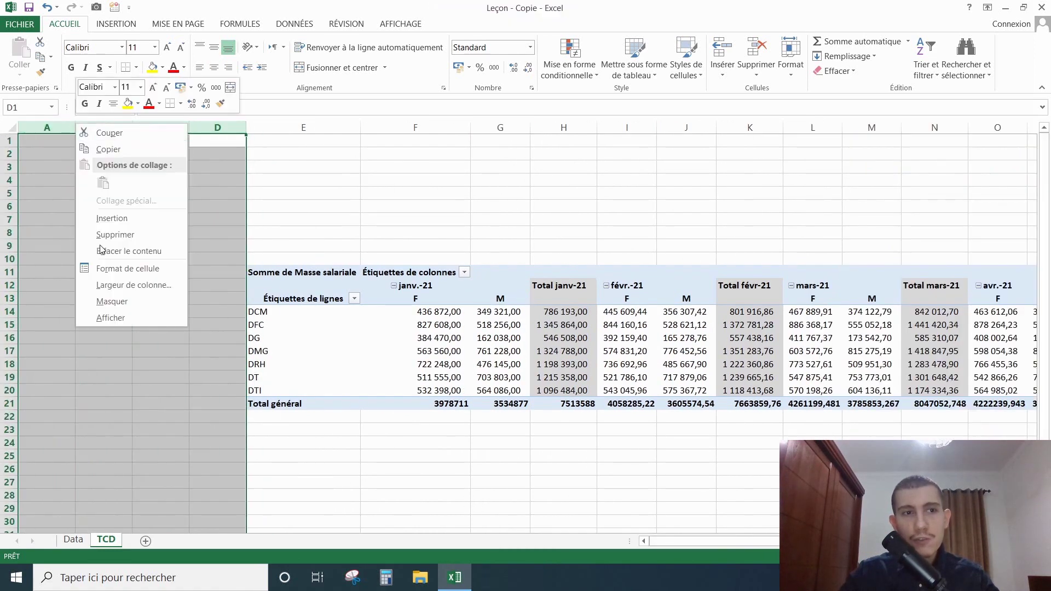
pyautogui.click(115, 235)
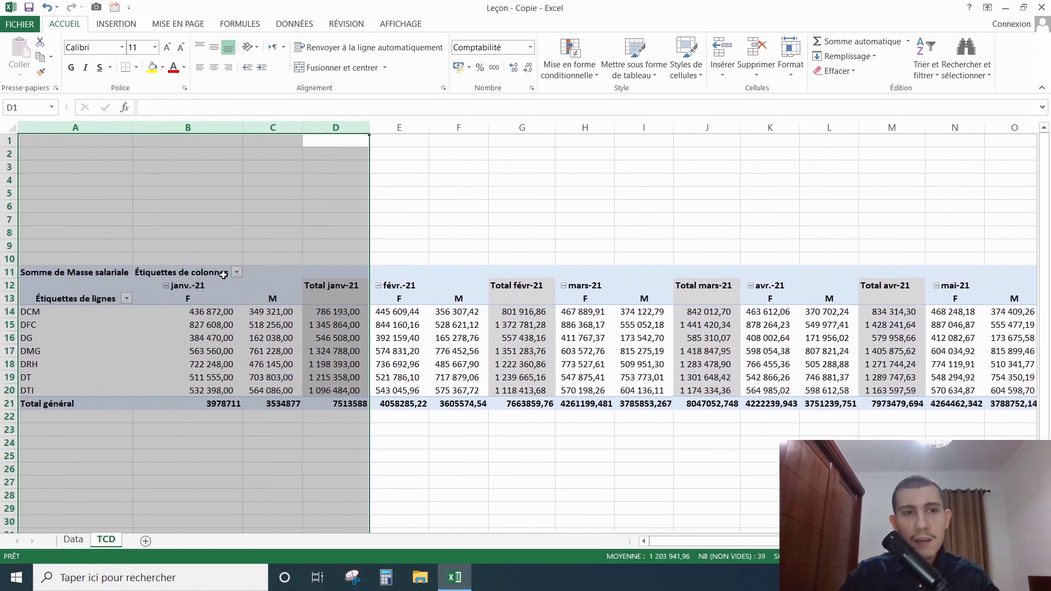
pyautogui.click(164, 254)
# Insert ten entire rows above the pivot table, at rows 1 to 10
pyautogui.moveTo(99, 258); pyautogui.dragTo(99, 140)
pyautogui.rightClick(99, 190)
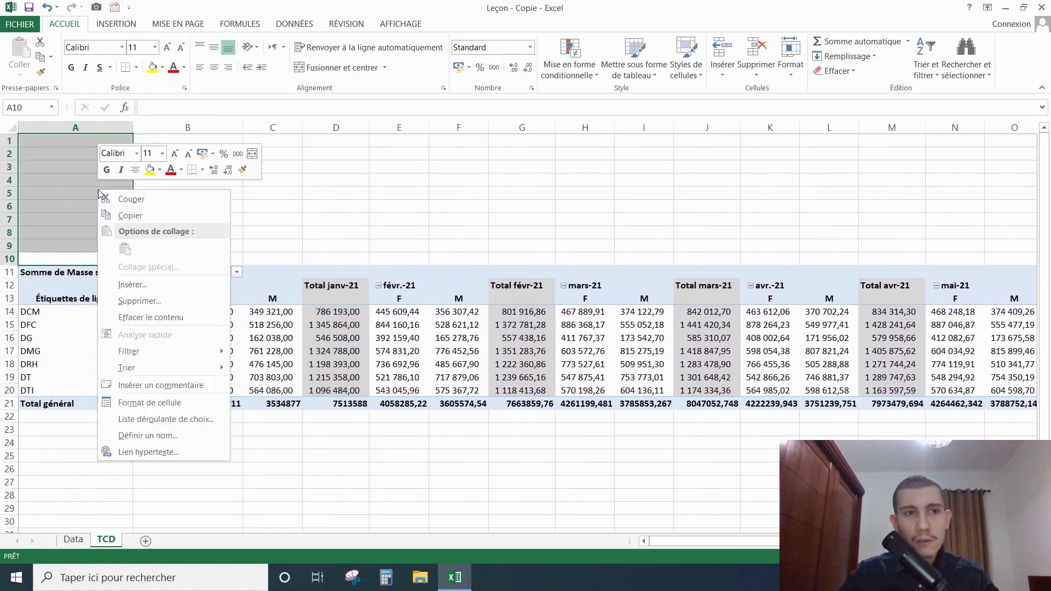
pyautogui.click(153, 289)
pyautogui.click(99, 277)
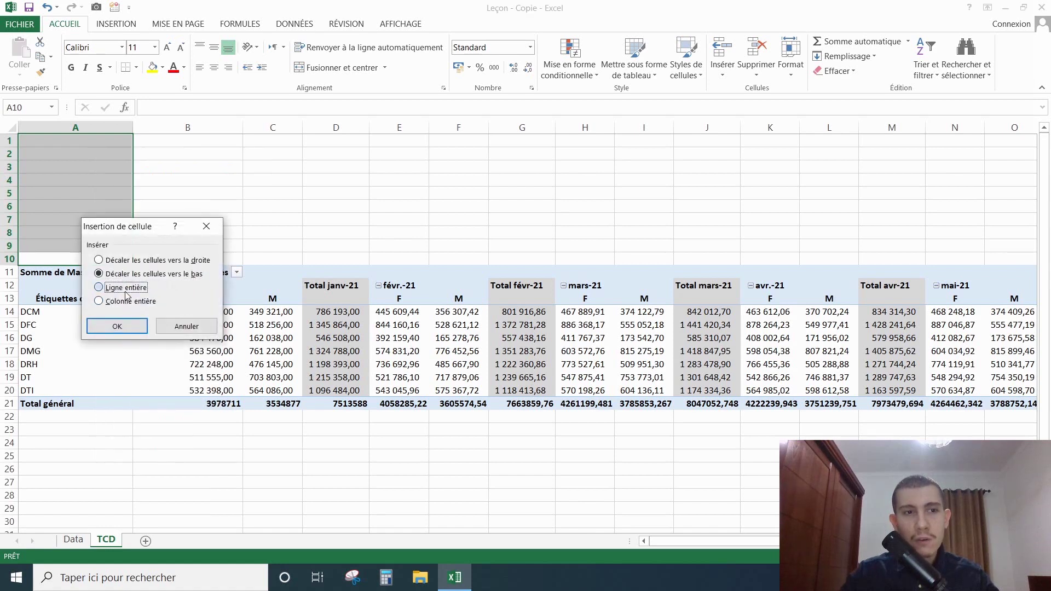
pyautogui.click(117, 326)
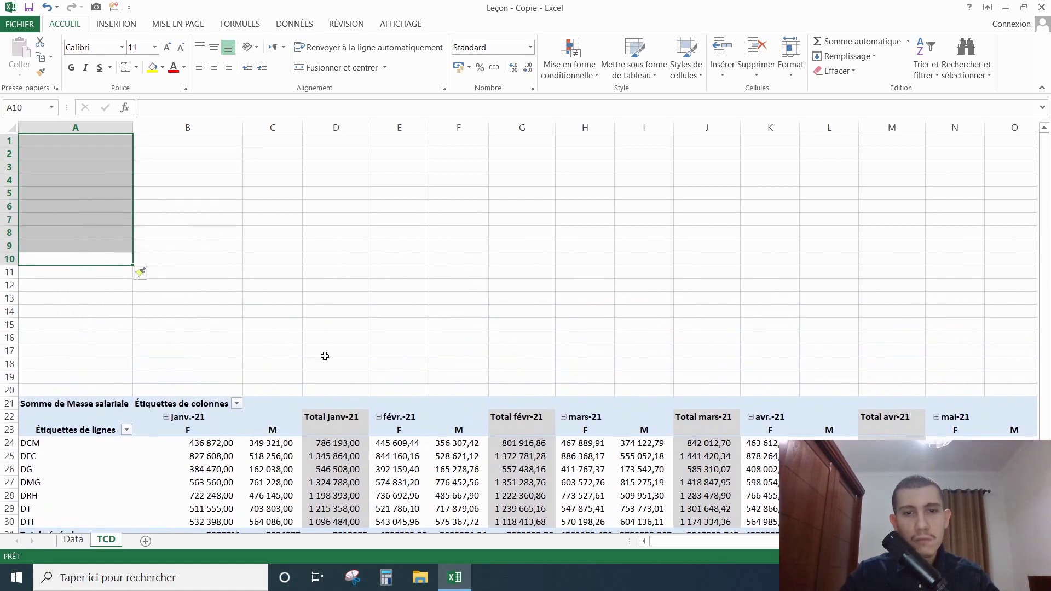
pyautogui.click(384, 317)
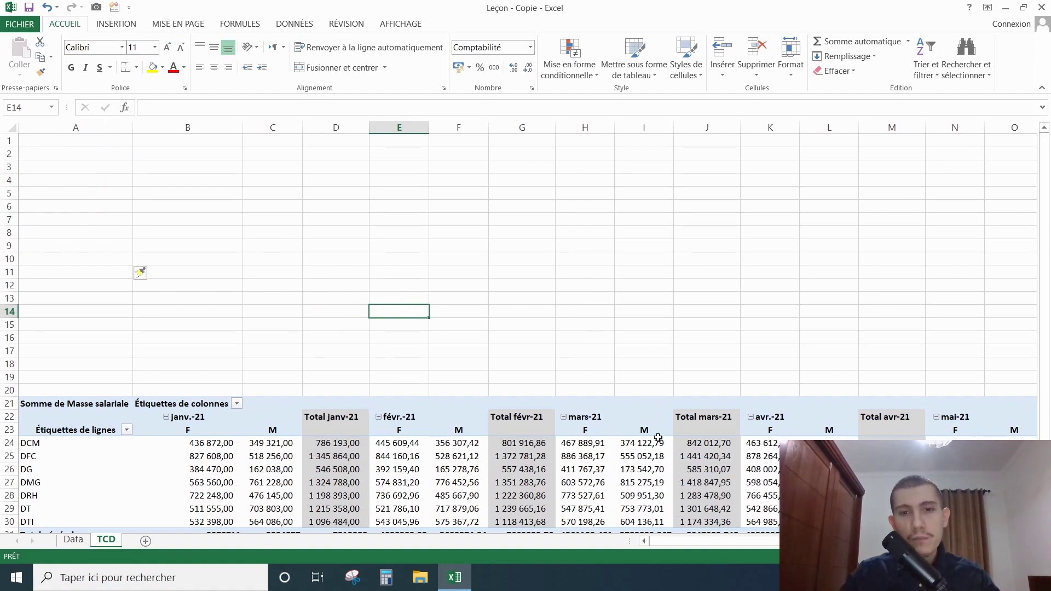
# Enter the labels Structure in A35 and Masse salariale in A36, below the pivot table
pyautogui.moveTo(710, 543); pyautogui.dragTo(742, 540)
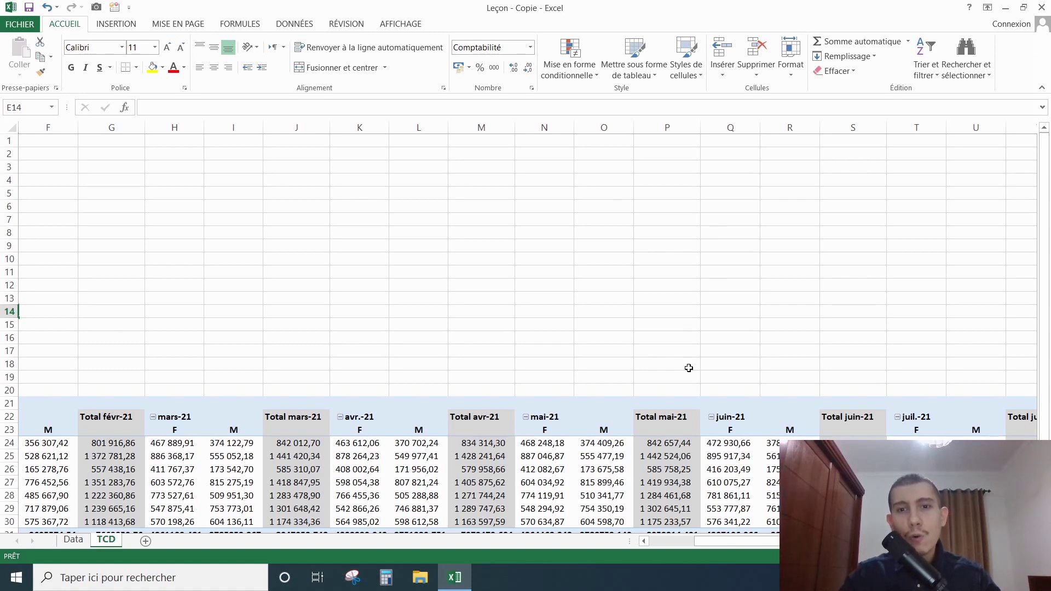
pyautogui.moveTo(734, 541); pyautogui.dragTo(680, 538)
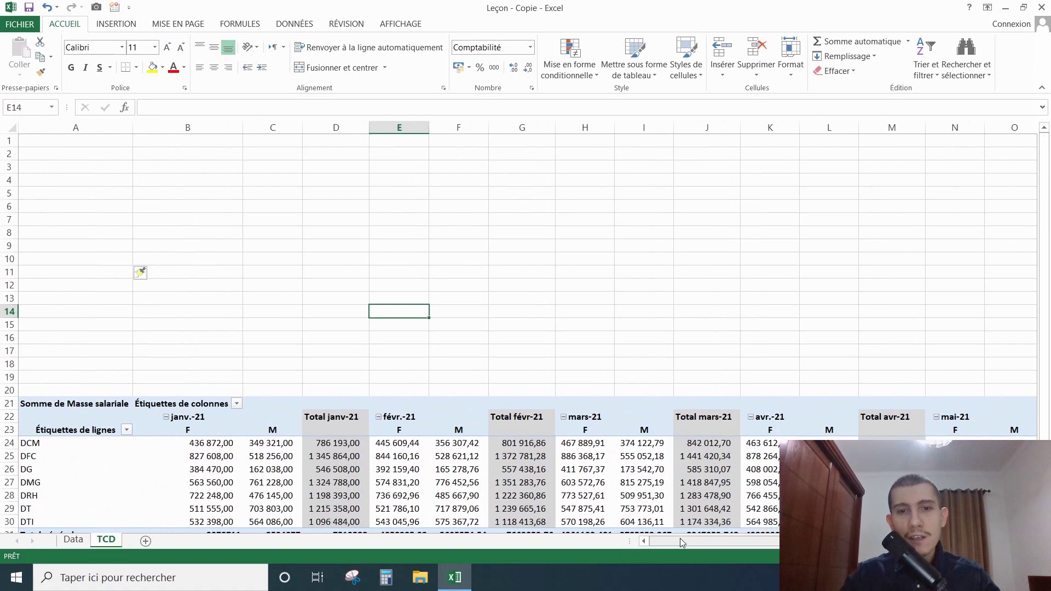
pyautogui.scroll(-4, 657, 454)
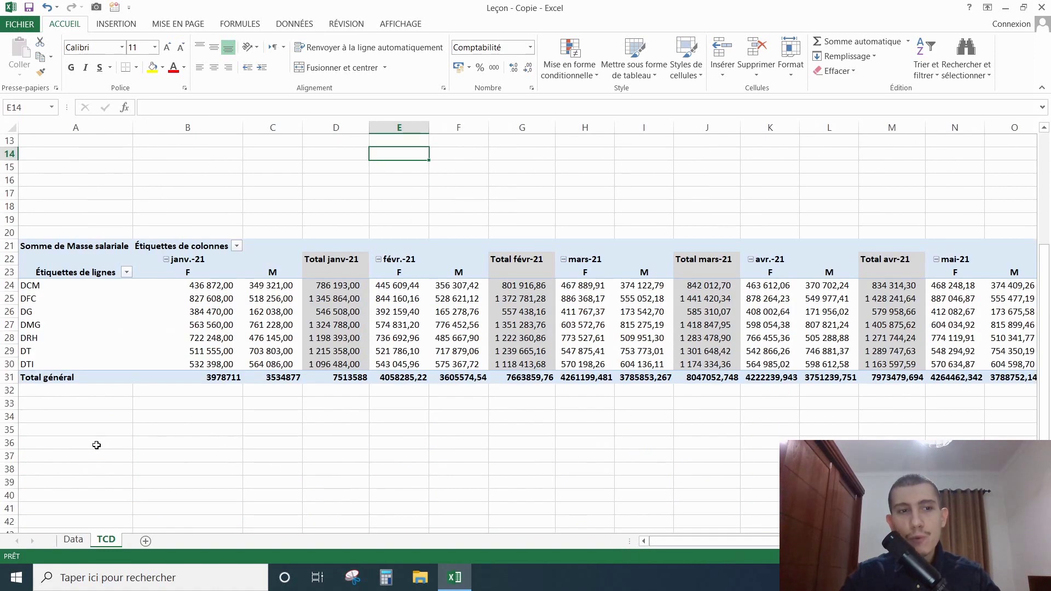
pyautogui.click(44, 430)
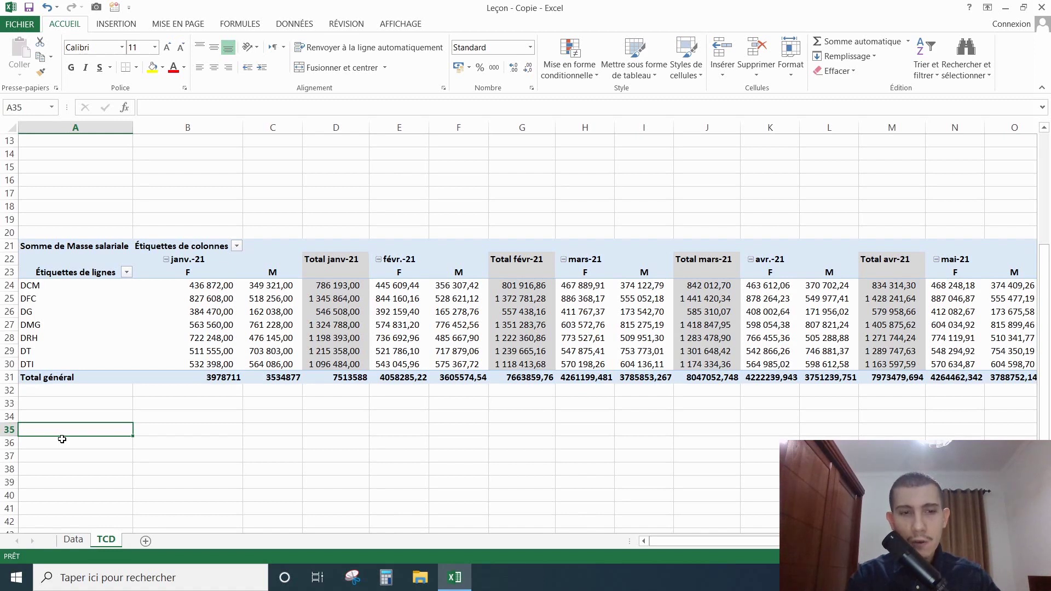
pyautogui.write('S')
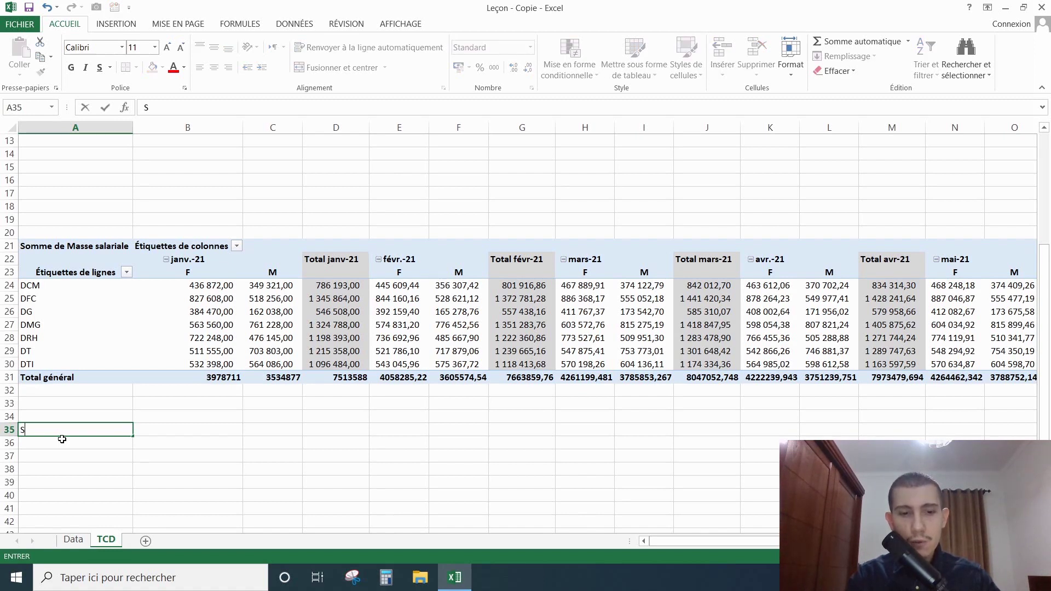
pyautogui.write('tructure')
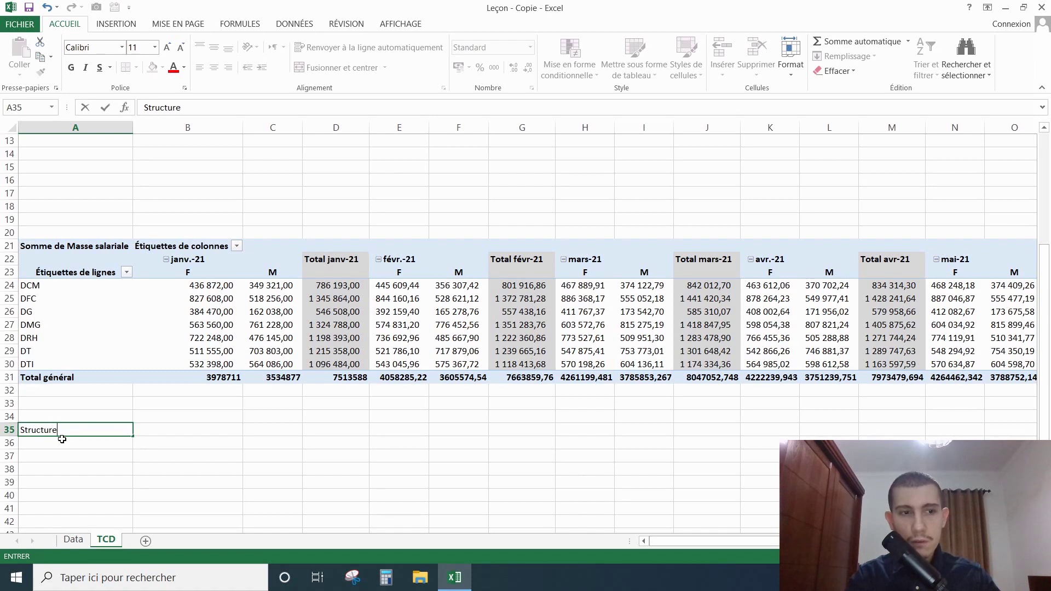
pyautogui.press('Return')
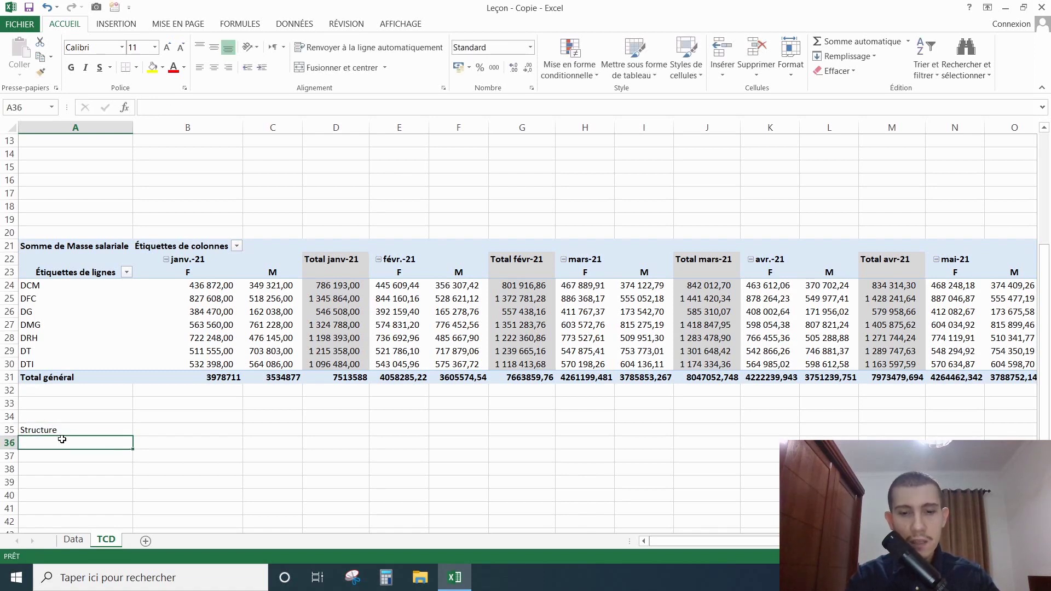
pyautogui.write('MAss')
pyautogui.press('BackSpace')
pyautogui.press('BackSpace')
pyautogui.press('BackSpace')
pyautogui.write('asse salariale')
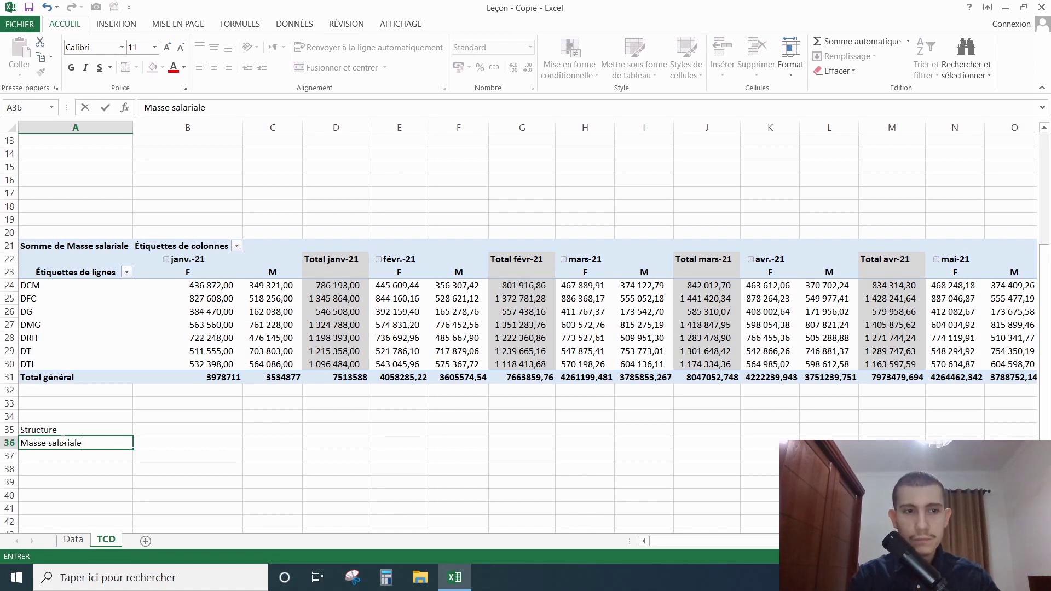
pyautogui.press('Return')
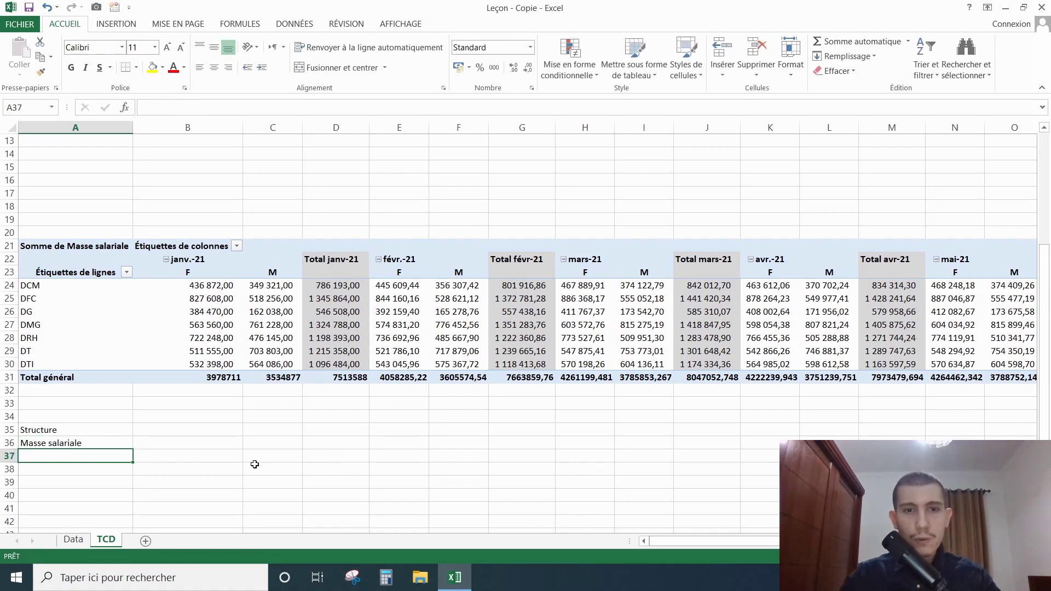
pyautogui.scroll(4, 255, 465)
pyautogui.scroll(-1, 145, 529)
pyautogui.scroll(-1, 158, 527)
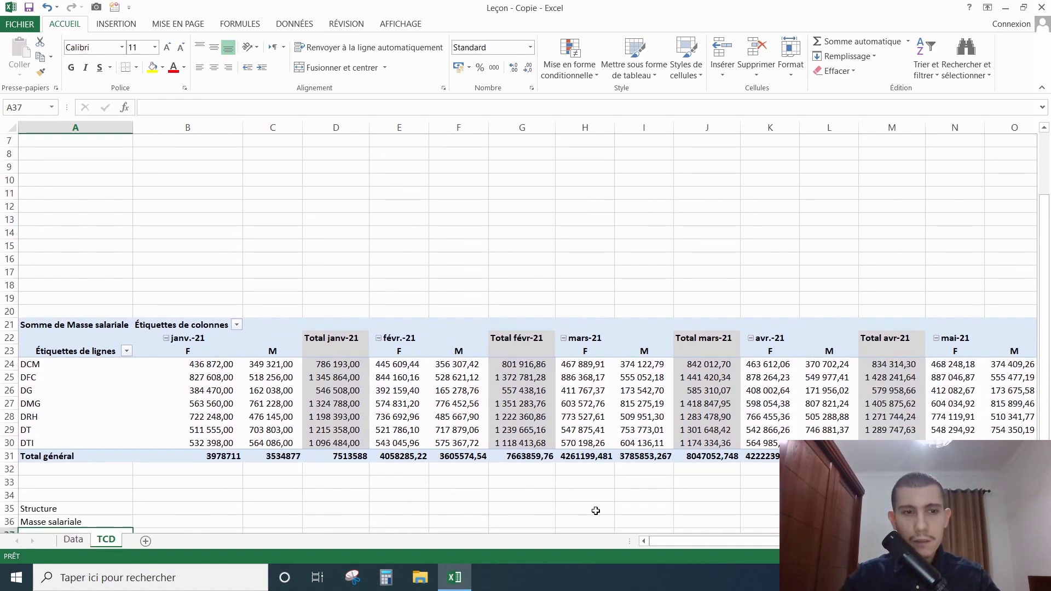
pyautogui.moveTo(35, 366)
pyautogui.mouseDown()
pyautogui.moveTo(36, 417)
pyautogui.moveTo(37, 364)
pyautogui.mouseUp()
pyautogui.click(327, 498)
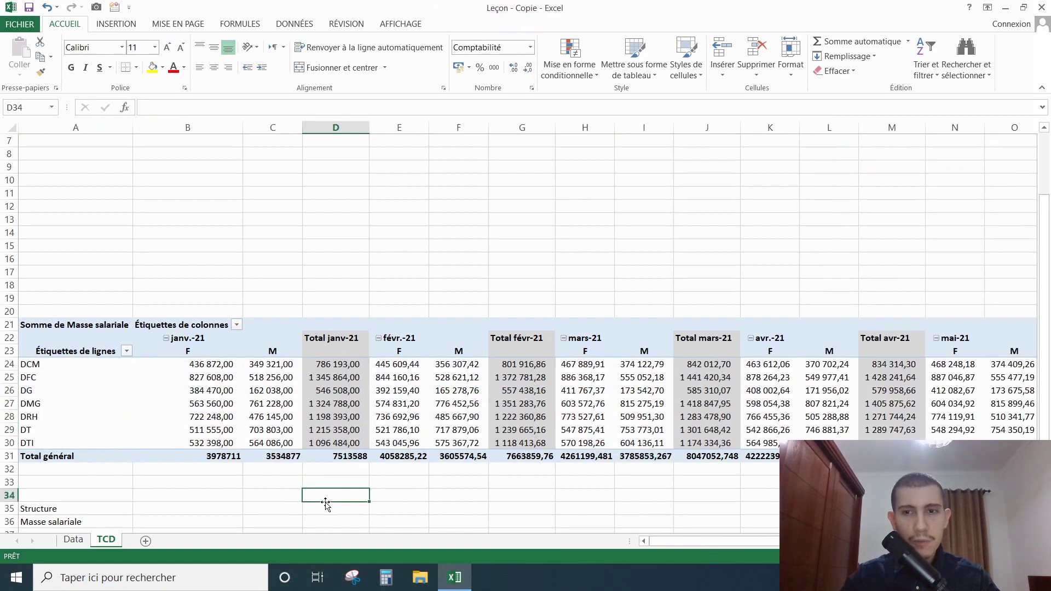
# Enter the department headers DCM, DFC, DG, DMG, DRH, DT and DTI in cells B35 to H35
pyautogui.scroll(-4, 329, 501)
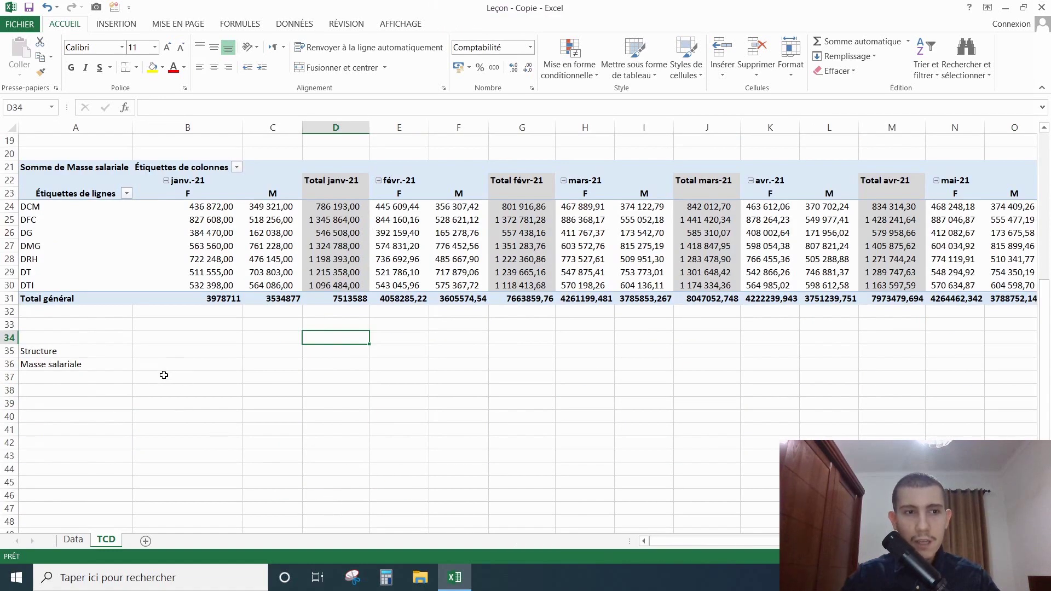
pyautogui.click(162, 352)
pyautogui.write('DCM')
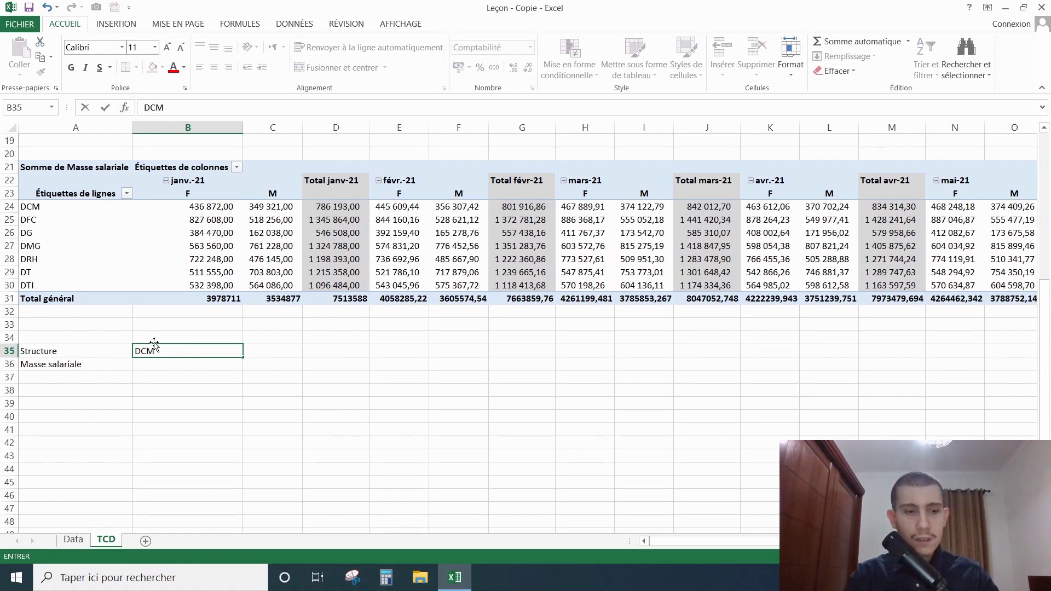
pyautogui.press('Tab')
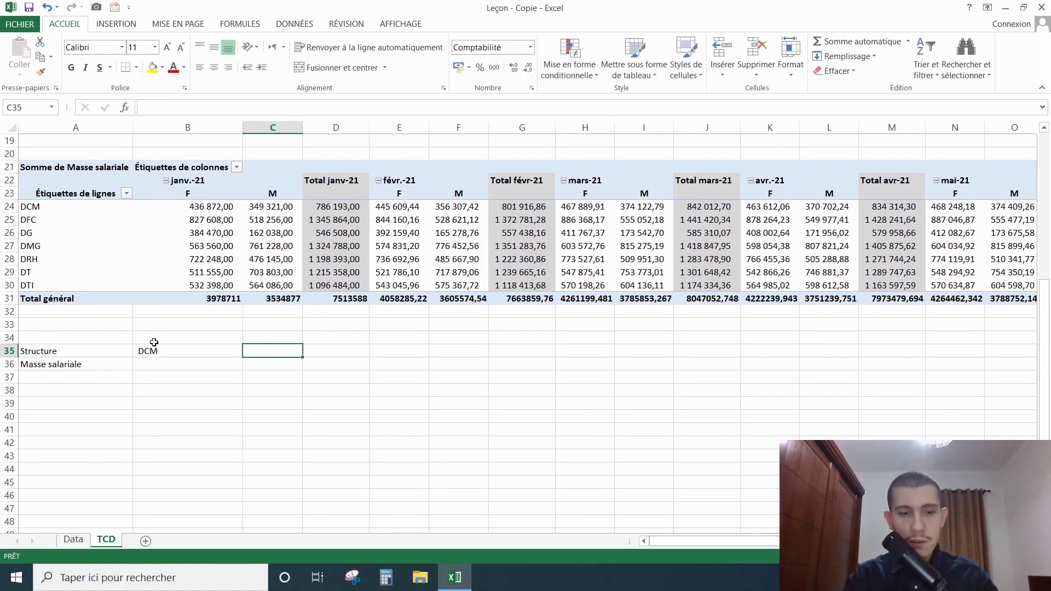
pyautogui.write('DFC')
pyautogui.press('Tab')
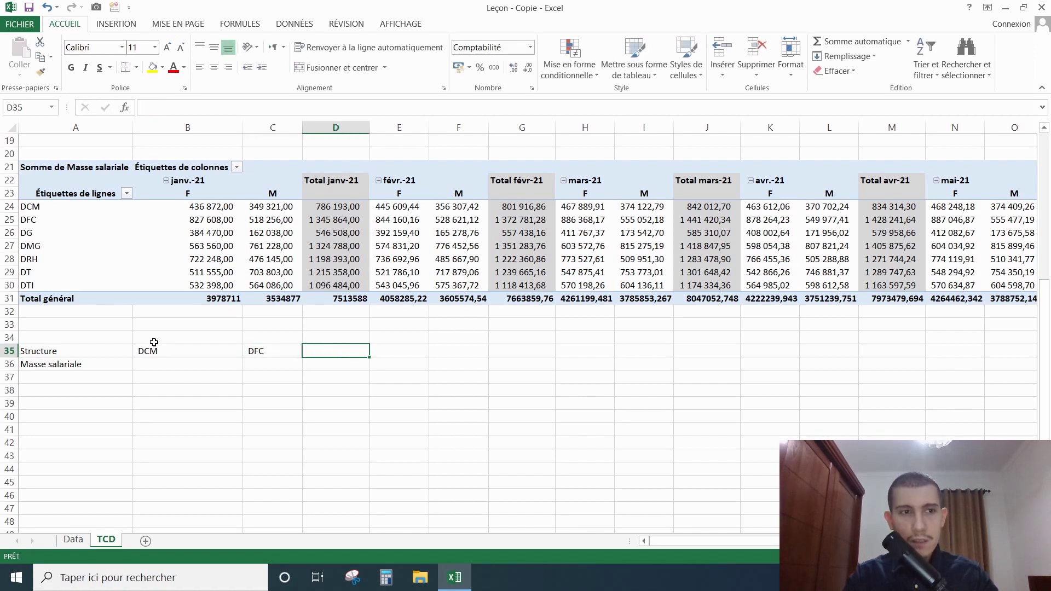
pyautogui.write('DG')
pyautogui.press('Tab')
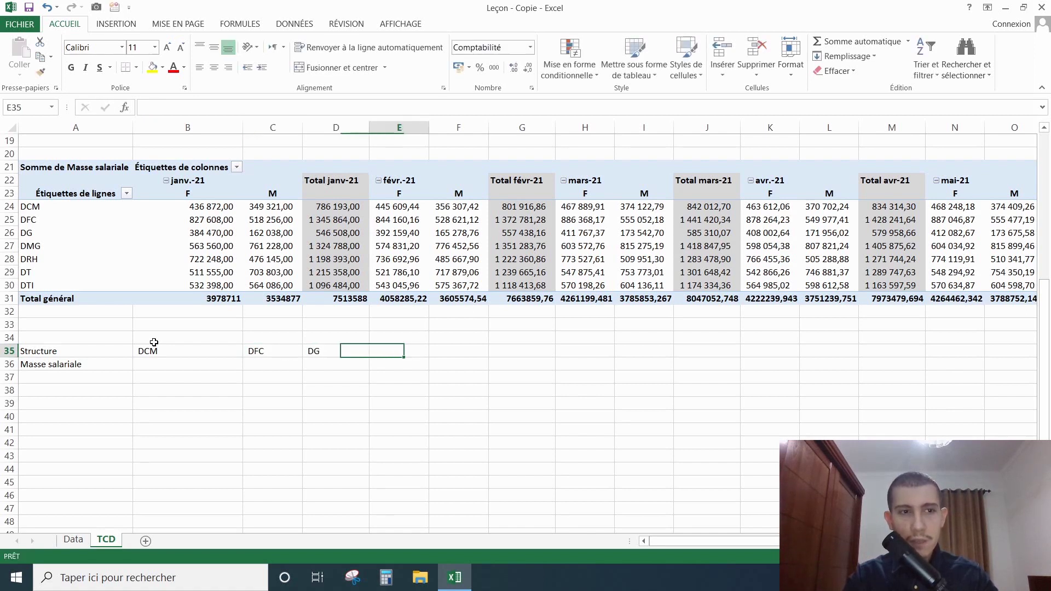
pyautogui.write('DMG')
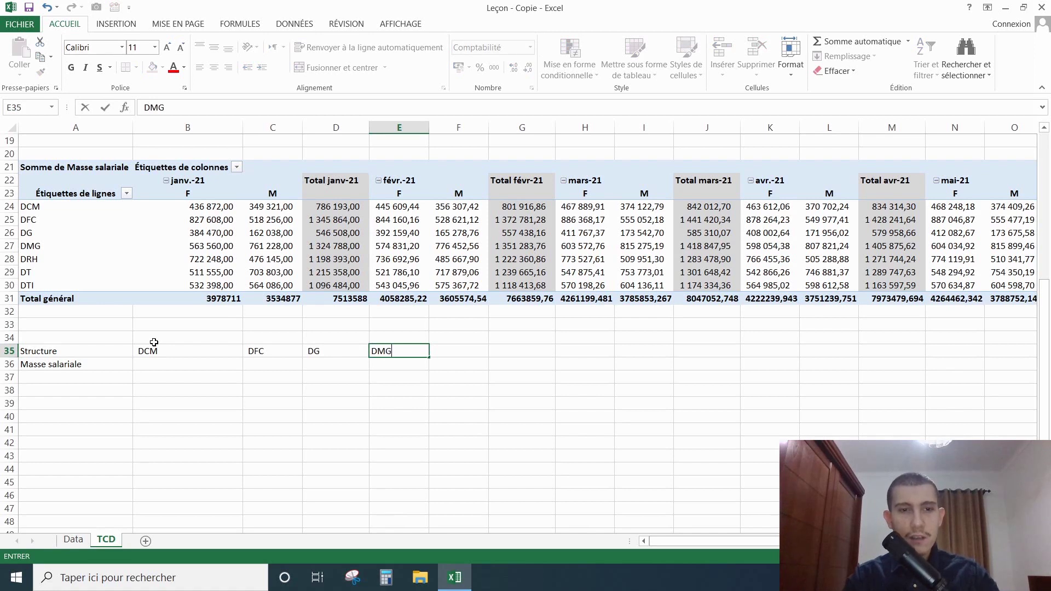
pyautogui.press('Tab')
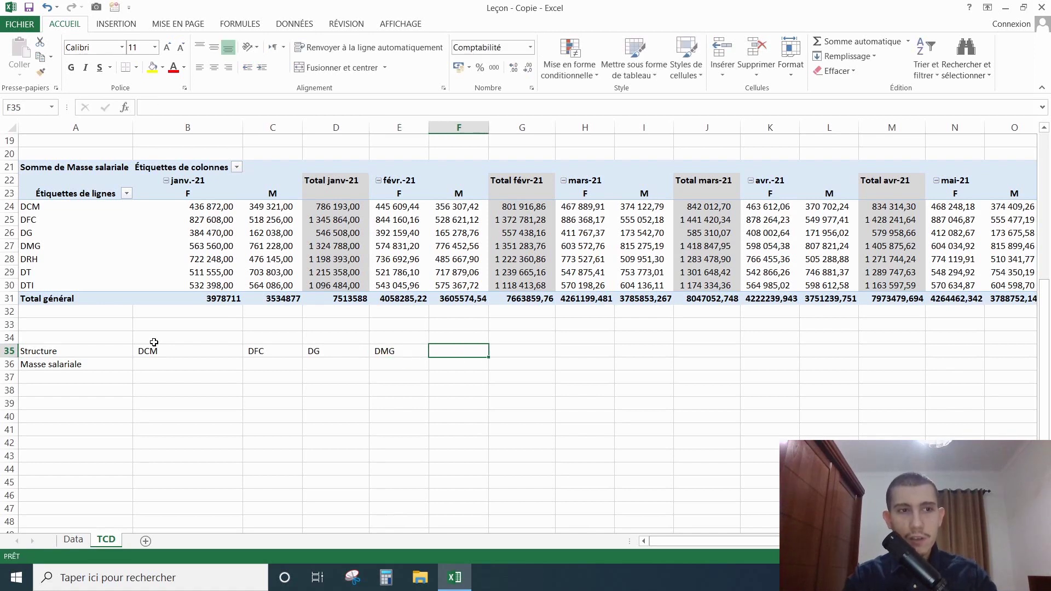
pyautogui.write('DRH')
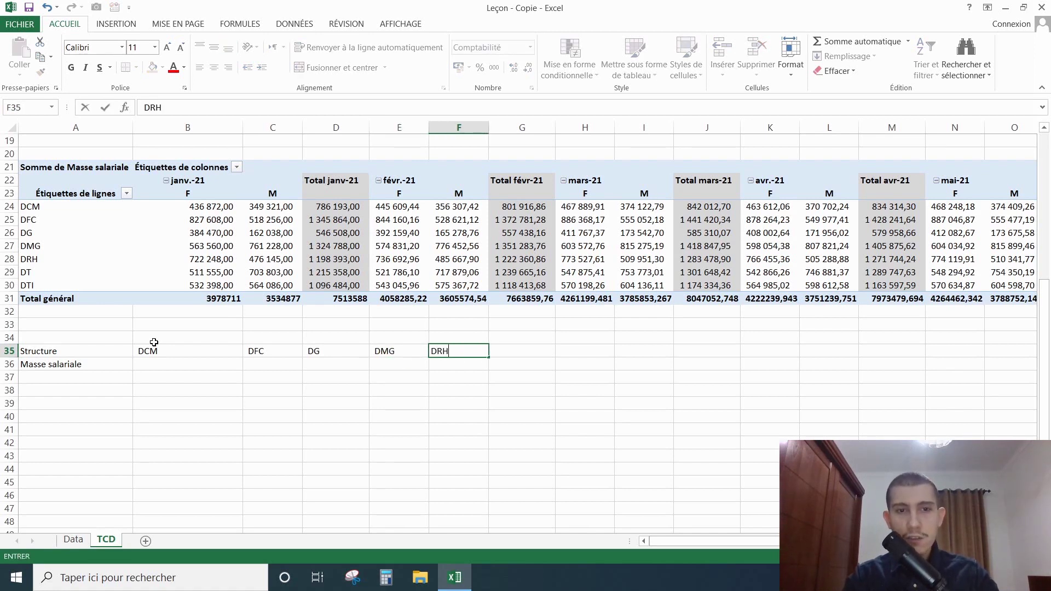
pyautogui.press('Tab')
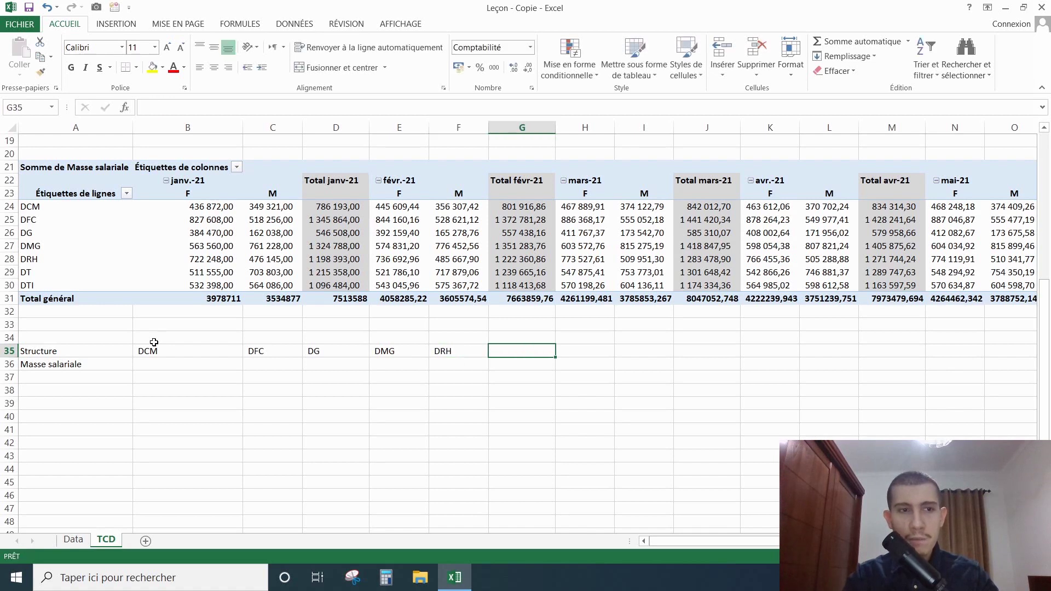
pyautogui.write('DT')
pyautogui.press('Tab')
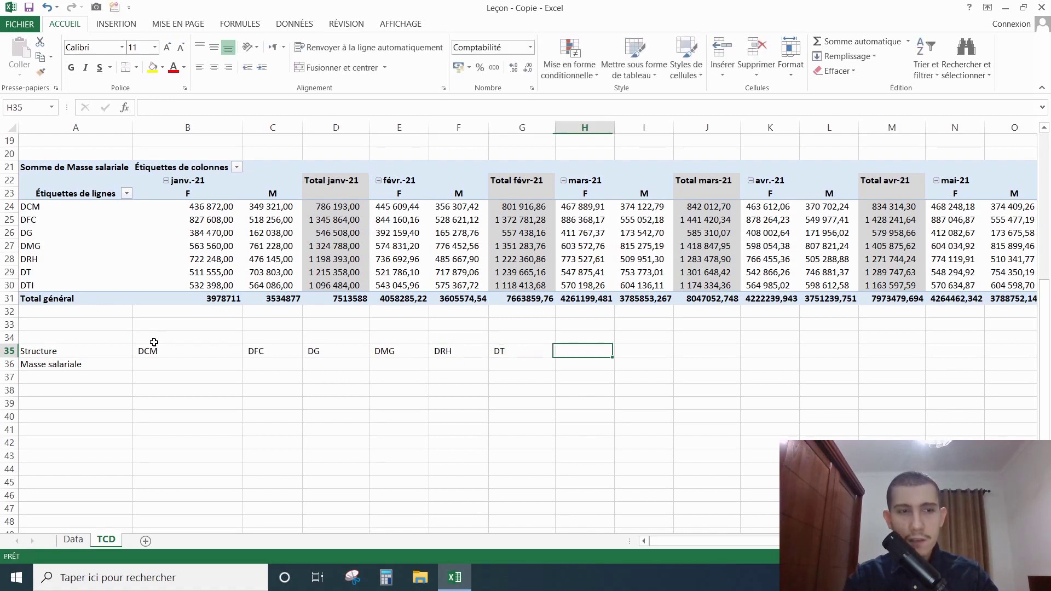
pyautogui.write('DTI')
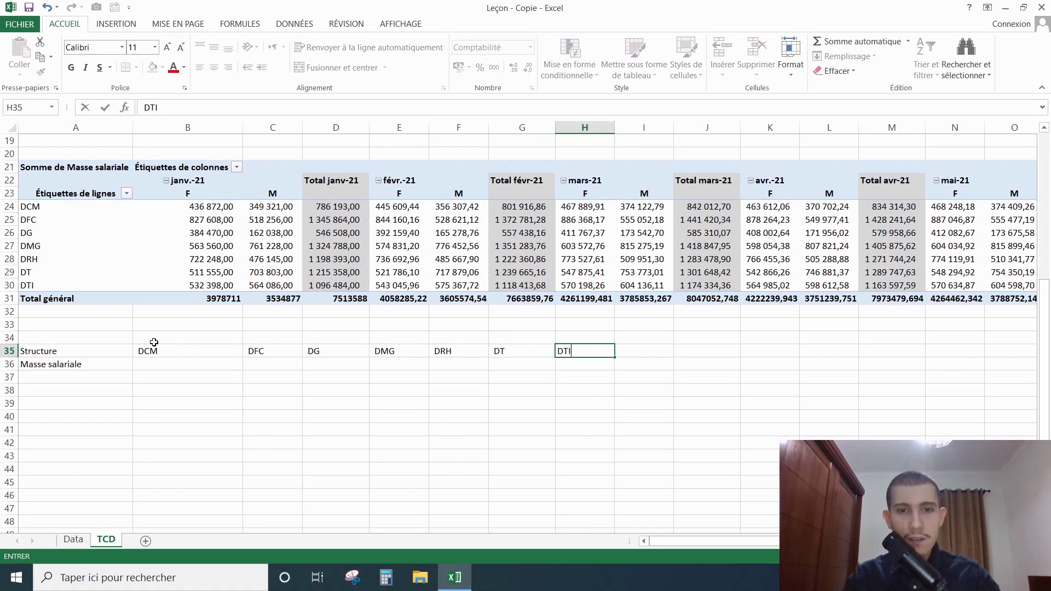
pyautogui.press('Return')
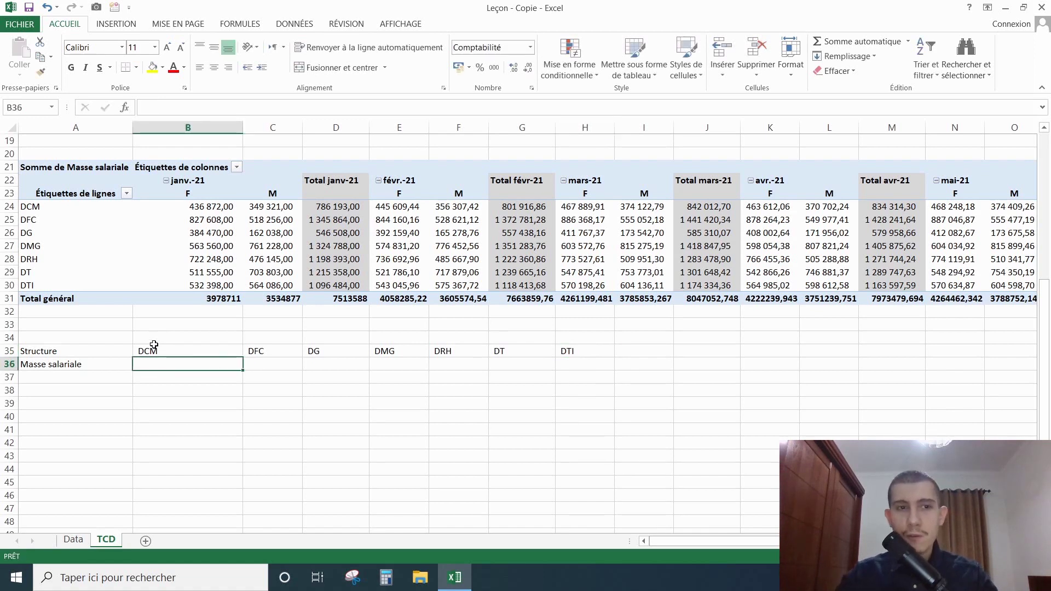
# Centre the department headers in B35:H35 and apply all borders to the summary table A35:H36
pyautogui.moveTo(160, 351); pyautogui.dragTo(597, 350)
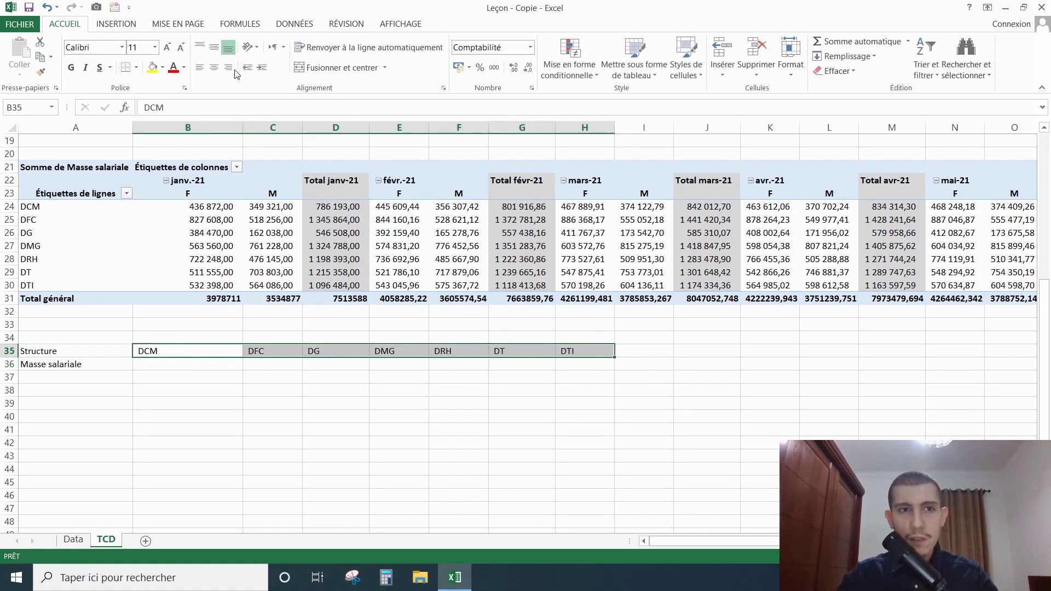
pyautogui.click(213, 68)
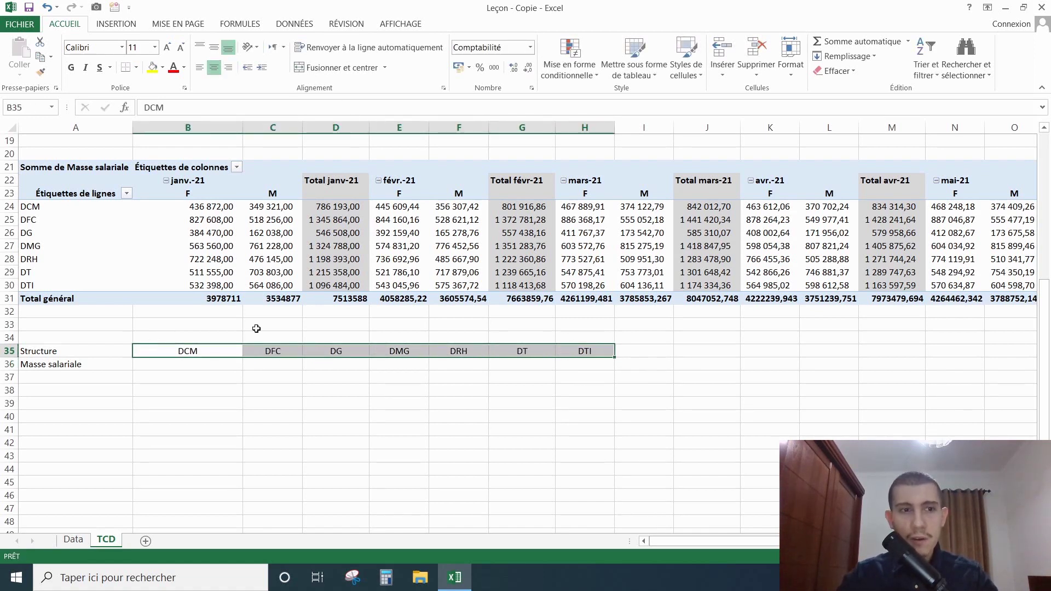
pyautogui.click(198, 366)
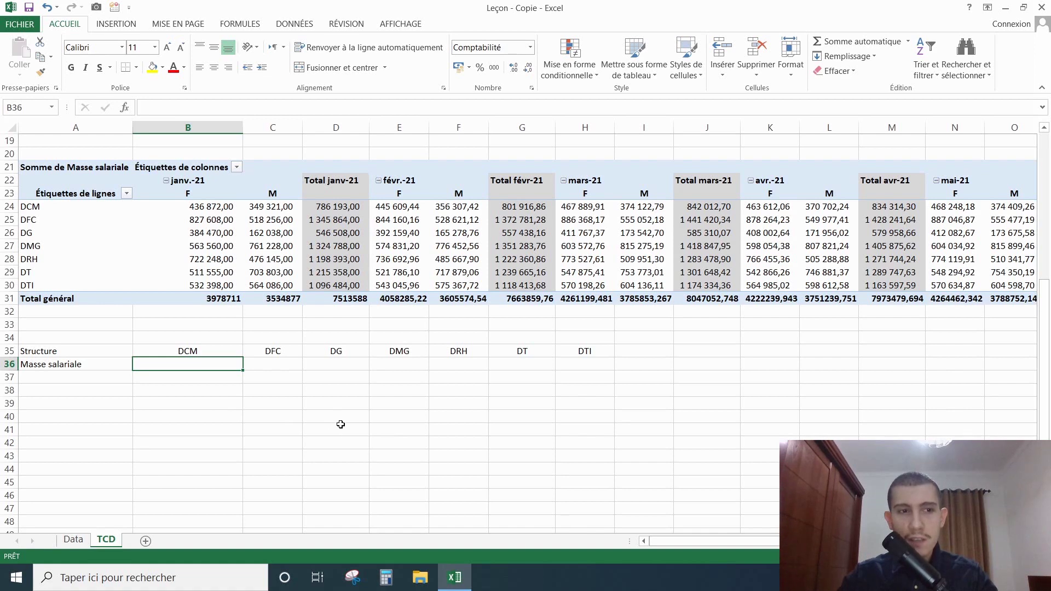
pyautogui.moveTo(61, 349); pyautogui.dragTo(585, 364)
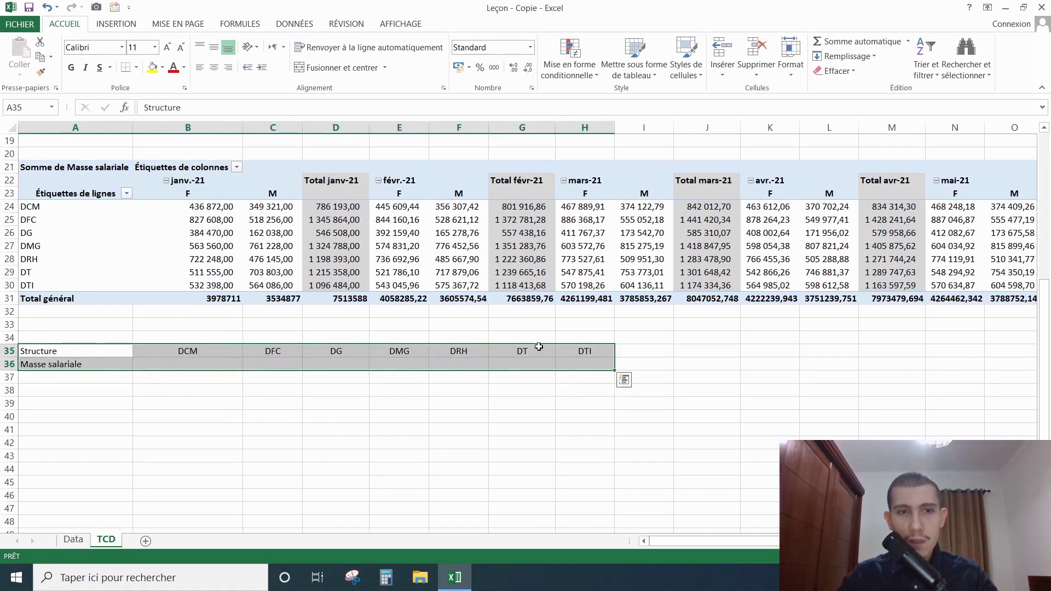
pyautogui.click(136, 67)
pyautogui.click(155, 188)
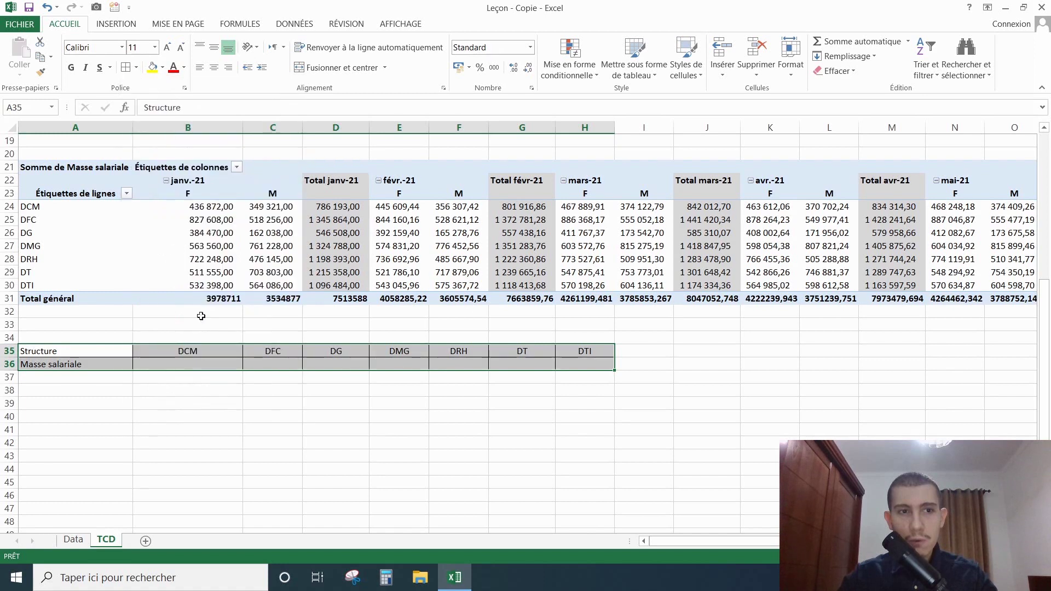
# Link cell B36 to DCM's value in the pivot table's Total général column
pyautogui.click(189, 366)
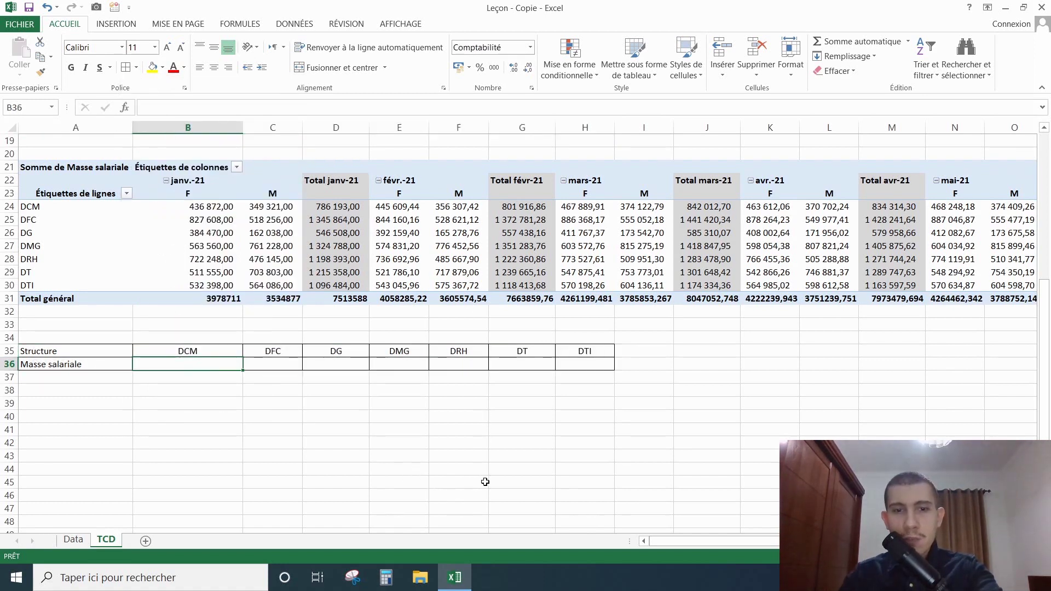
pyautogui.write('=')
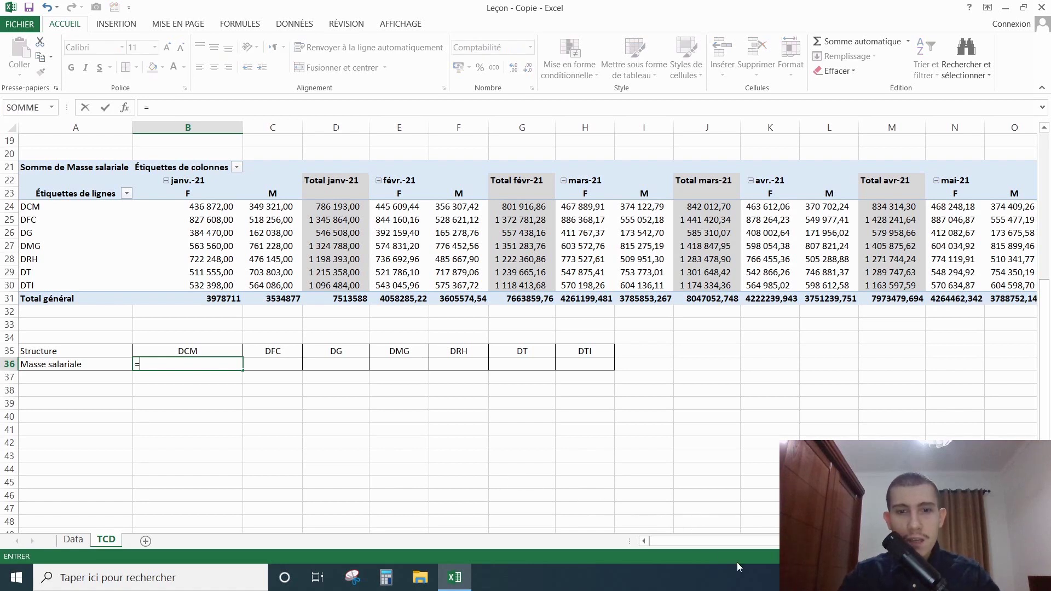
pyautogui.moveTo(715, 544); pyautogui.dragTo(804, 541)
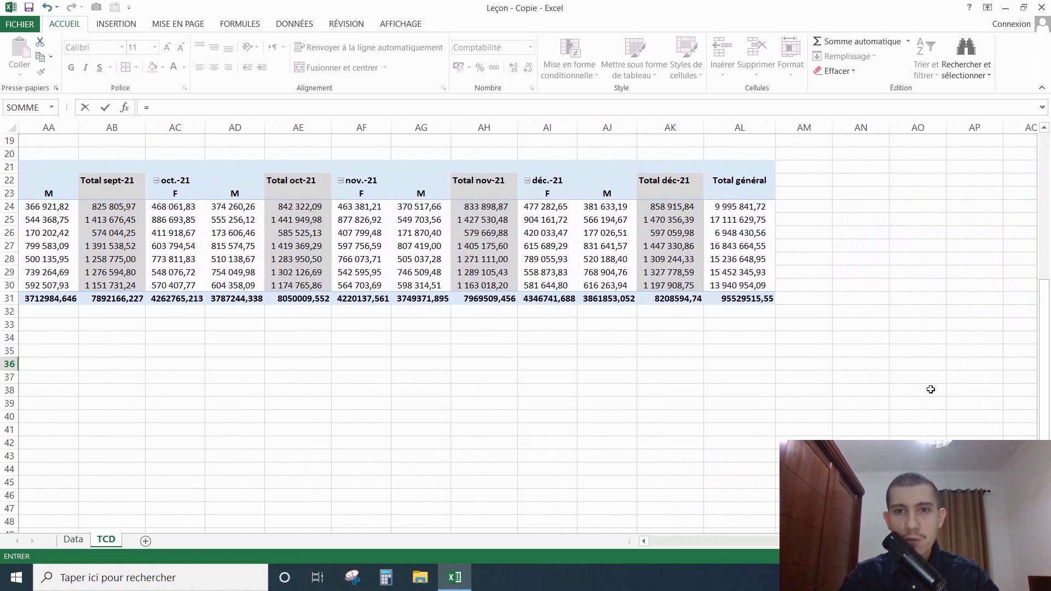
pyautogui.click(758, 208)
pyautogui.press('Return')
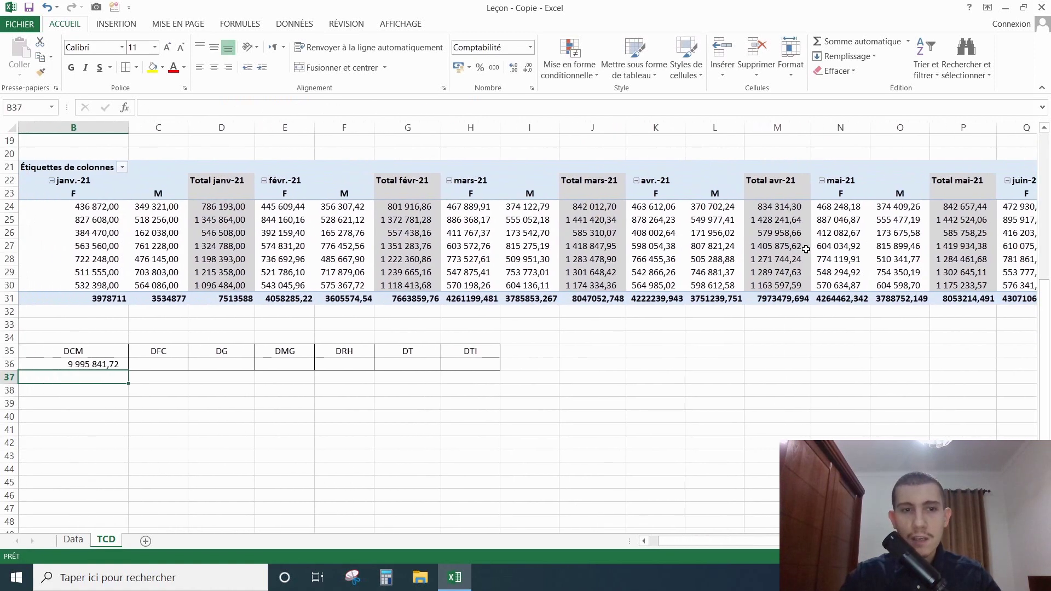
pyautogui.click(644, 541)
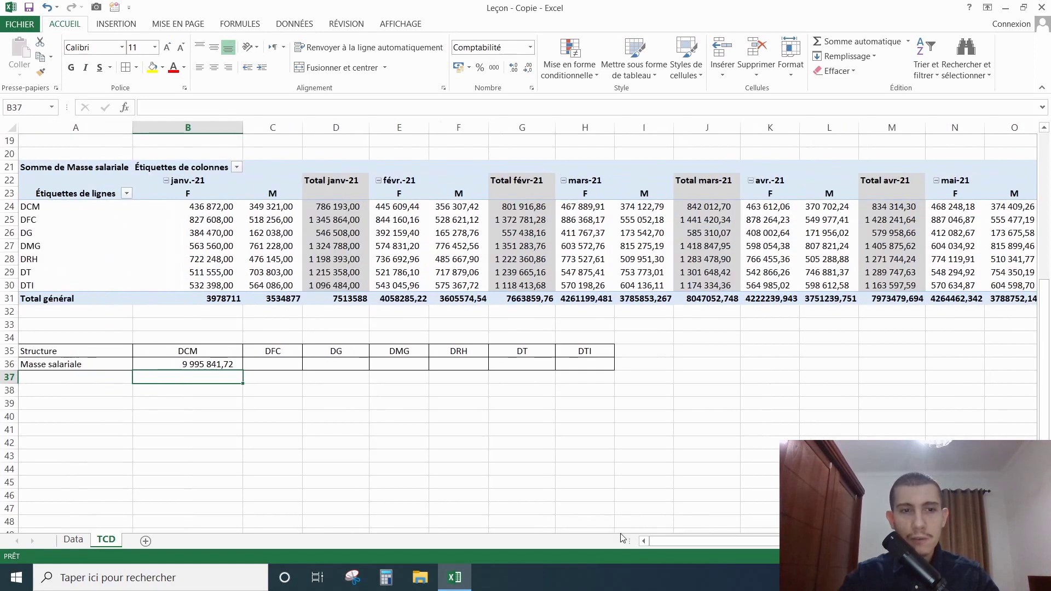
# Link cell C36 to DFC's value in the pivot table's Total général column
pyautogui.click(261, 364)
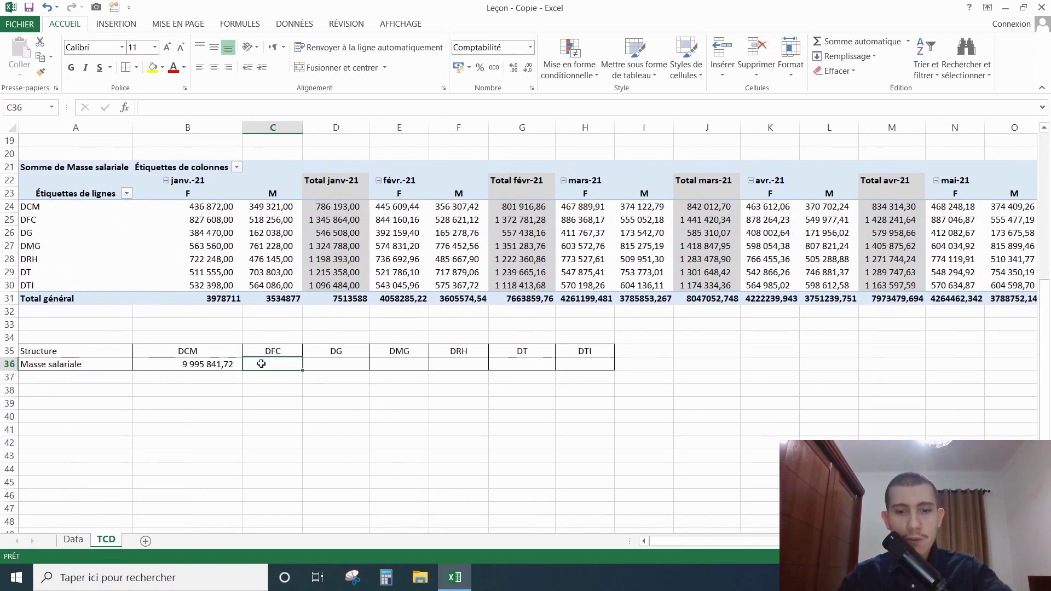
pyautogui.write('=')
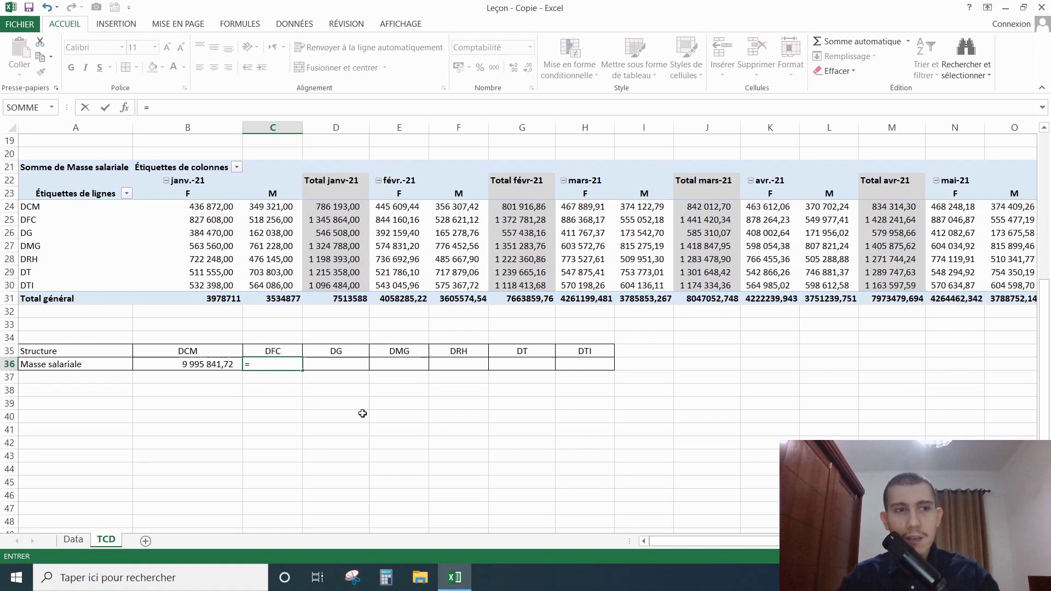
pyautogui.moveTo(741, 542); pyautogui.dragTo(966, 547)
pyautogui.click(755, 219)
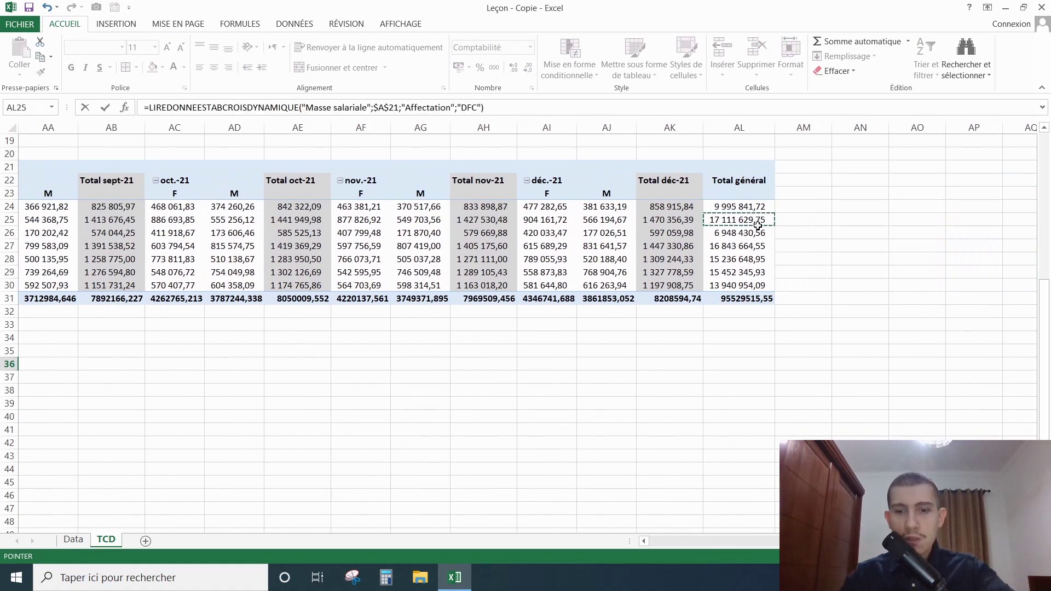
pyautogui.press('Return')
# Link cell D36 to DG's value in the pivot table's Total général column
pyautogui.click(118, 365)
pyautogui.write('=')
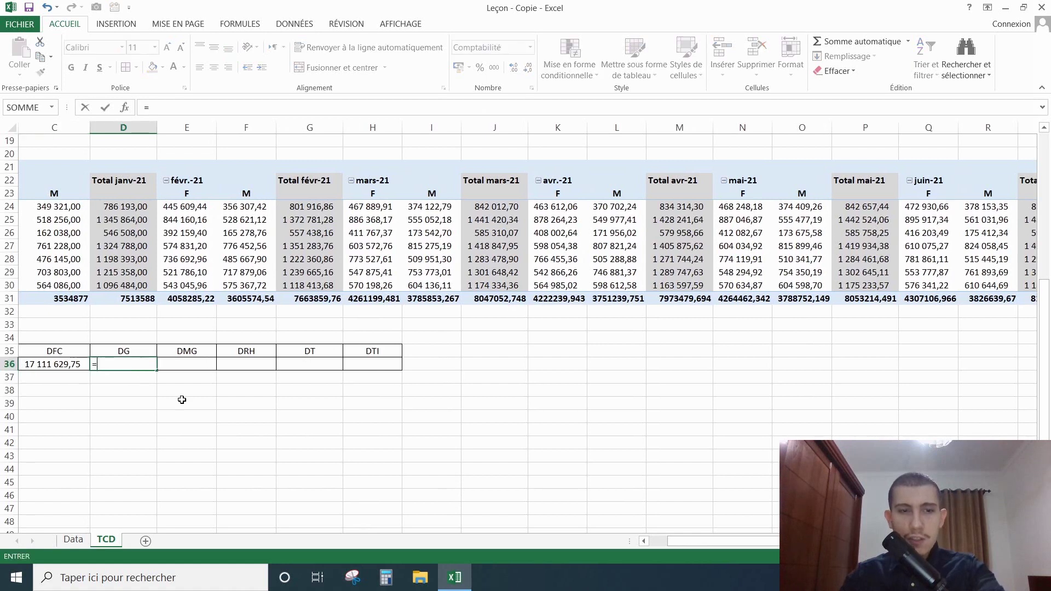
pyautogui.moveTo(692, 543); pyautogui.dragTo(828, 544)
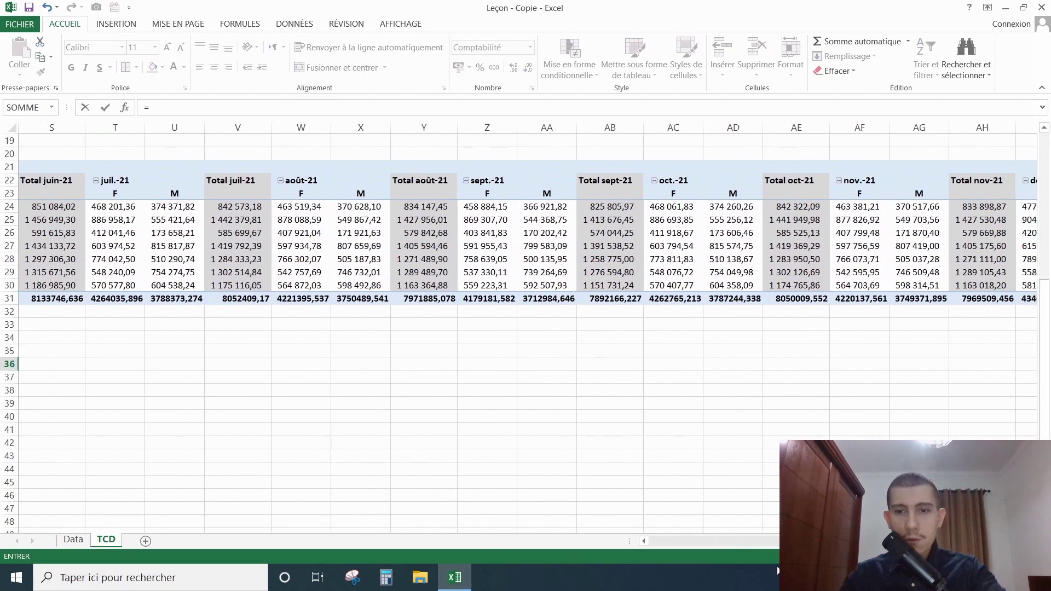
pyautogui.hscroll(3, 821, 264)
pyautogui.click(756, 240)
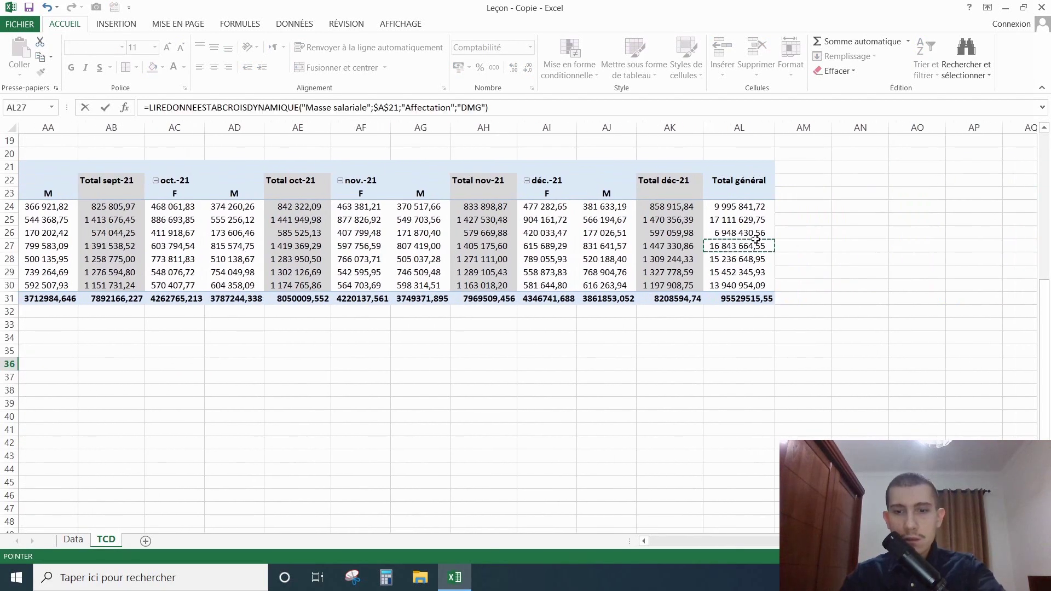
pyautogui.click(754, 233)
pyautogui.hscroll(-3, 729, 528)
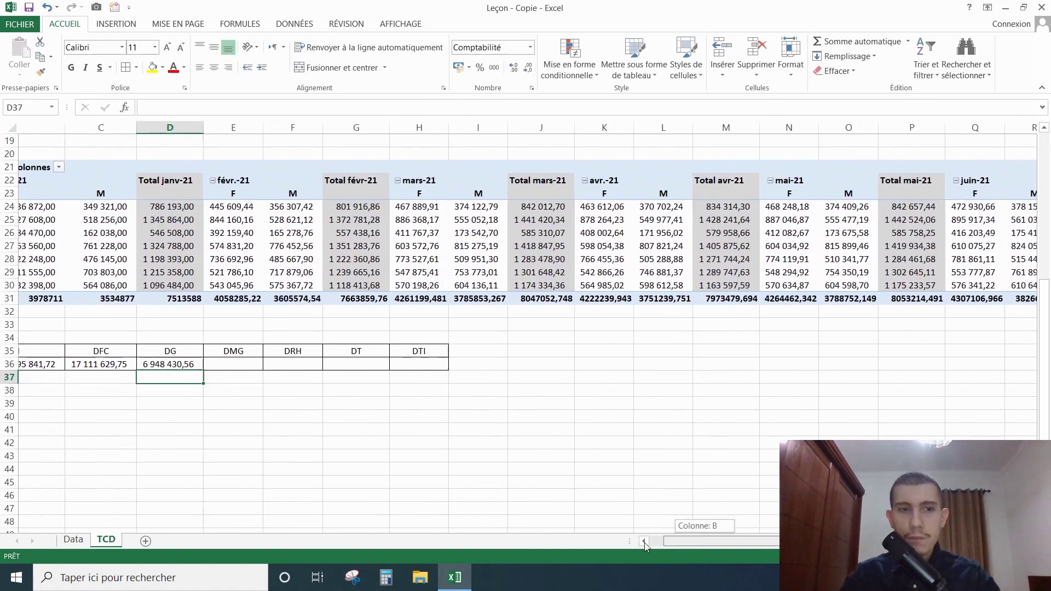
# Link cell E36 to DMG's value in the pivot table's Total général column
pyautogui.click(403, 364)
pyautogui.write('=')
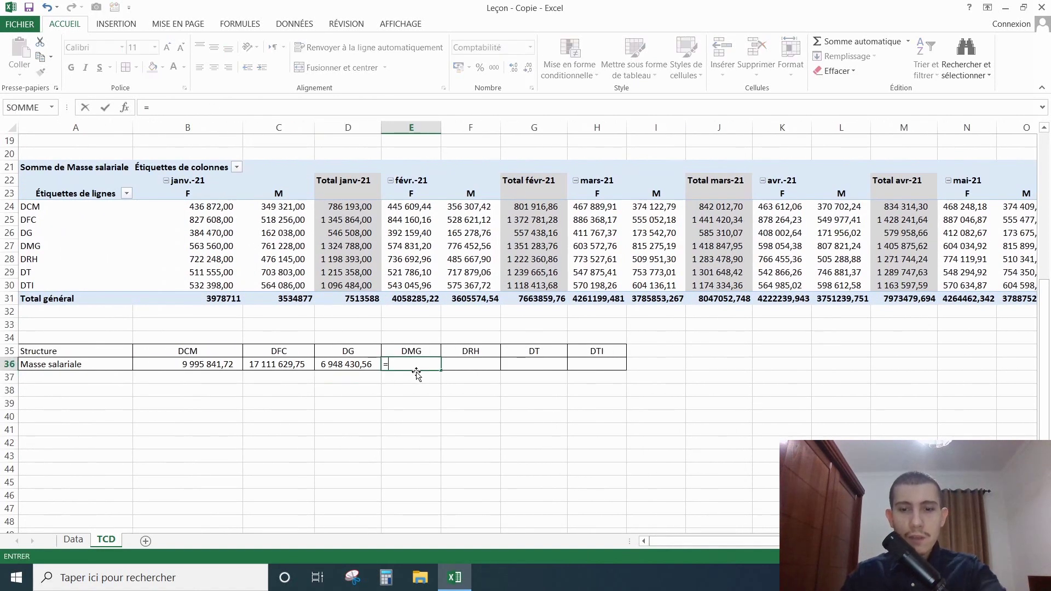
pyautogui.hscroll(10, 685, 533)
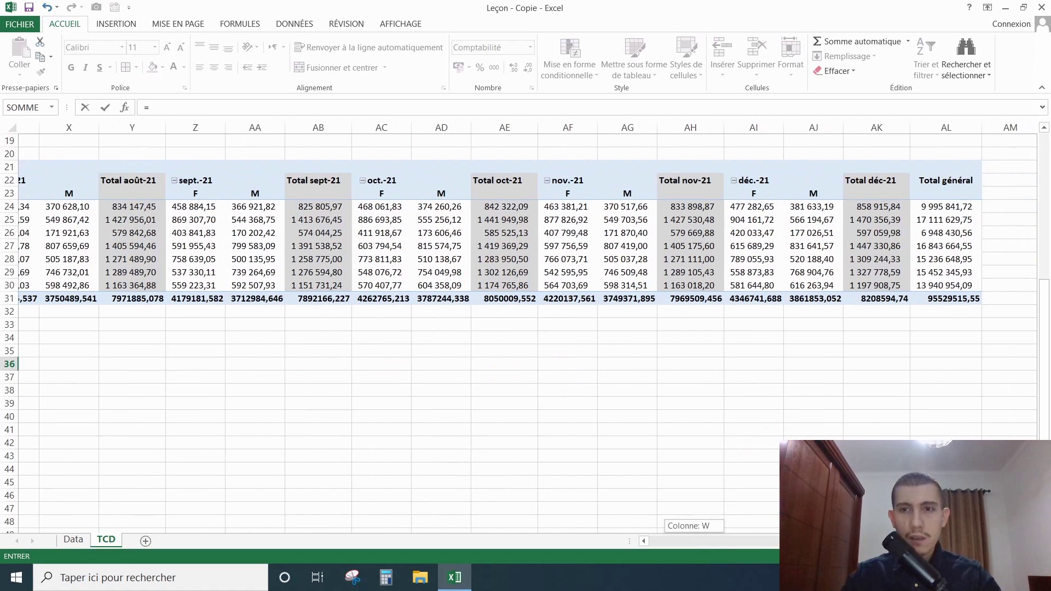
pyautogui.click(741, 250)
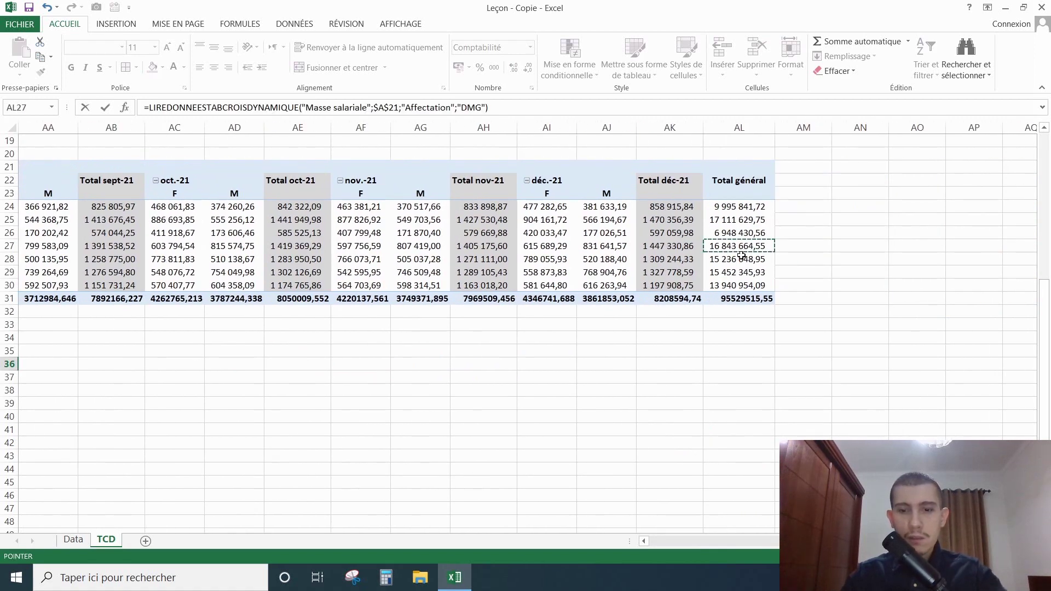
pyautogui.press('Return')
# Link cell F36 to DRH's value in the pivot table's Total général column
pyautogui.click(114, 363)
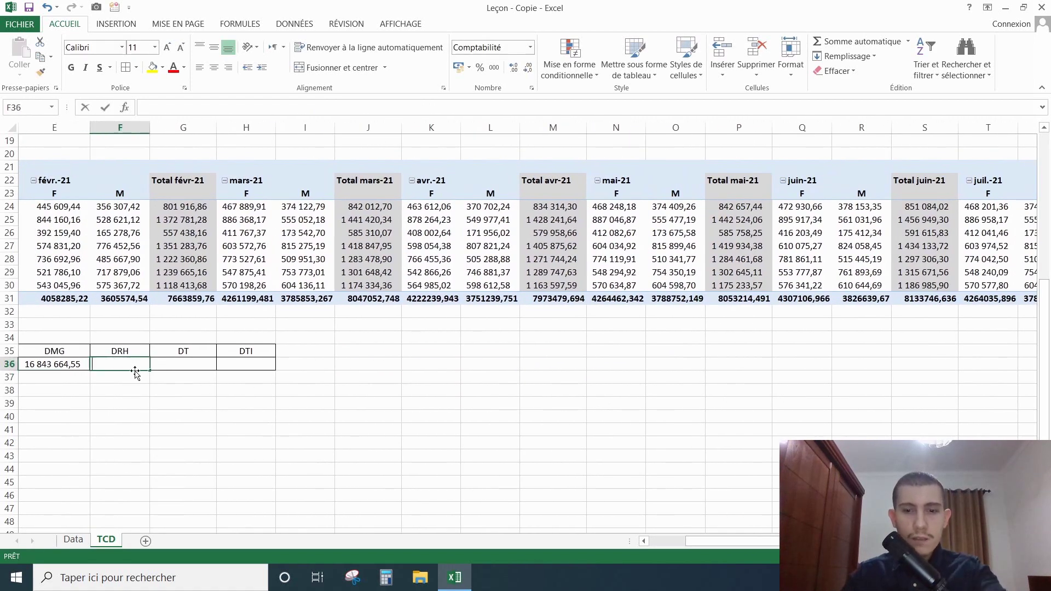
pyautogui.write('=')
pyautogui.hscroll(5, 984, 245)
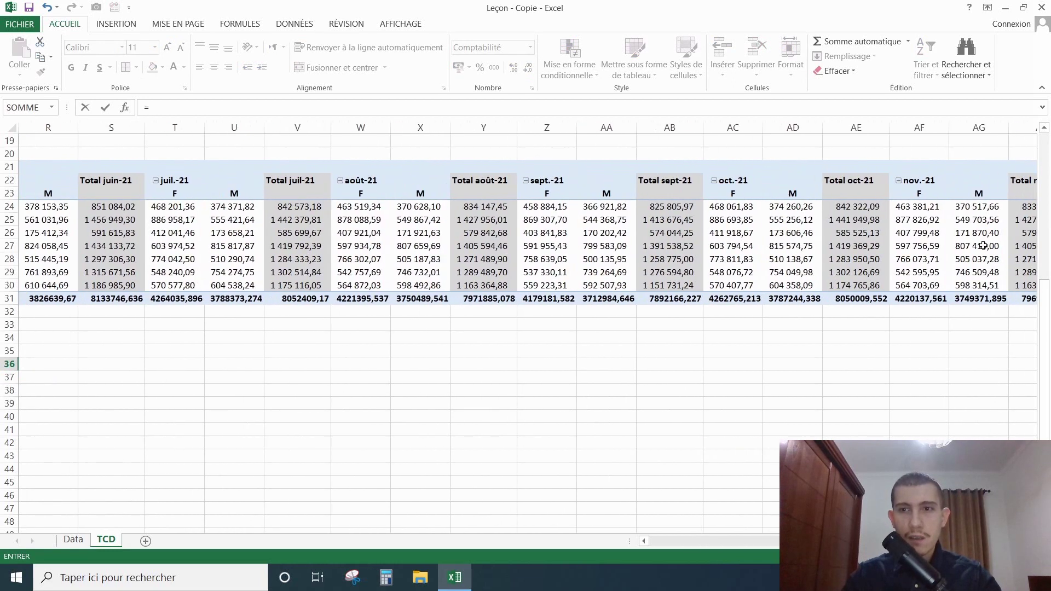
pyautogui.hscroll(3, 842, 220)
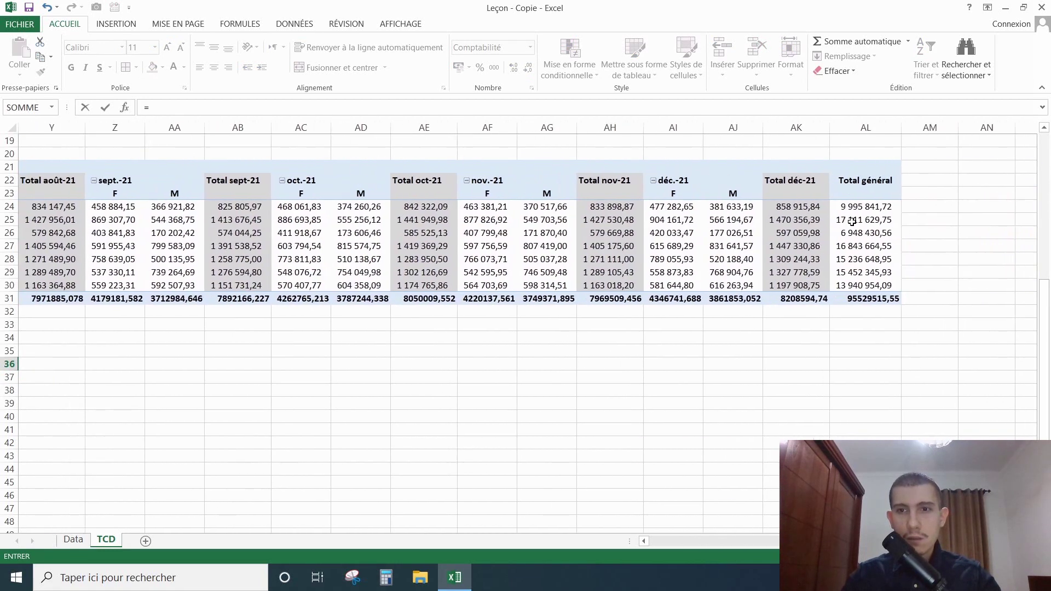
pyautogui.click(860, 263)
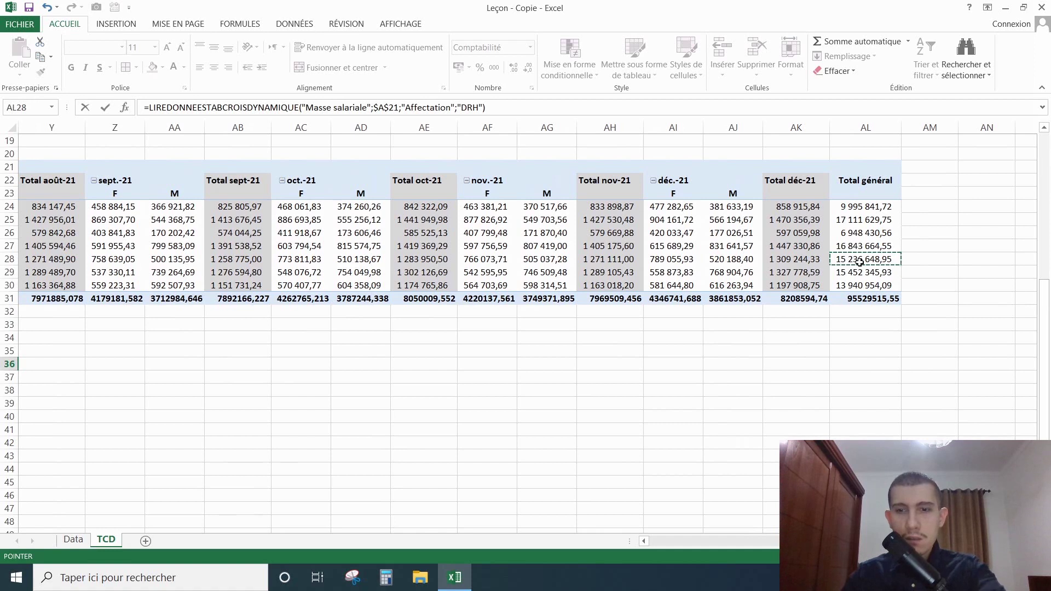
pyautogui.press('Return')
# Link cell G36 to DT's value in the pivot table's Total général column
pyautogui.click(132, 368)
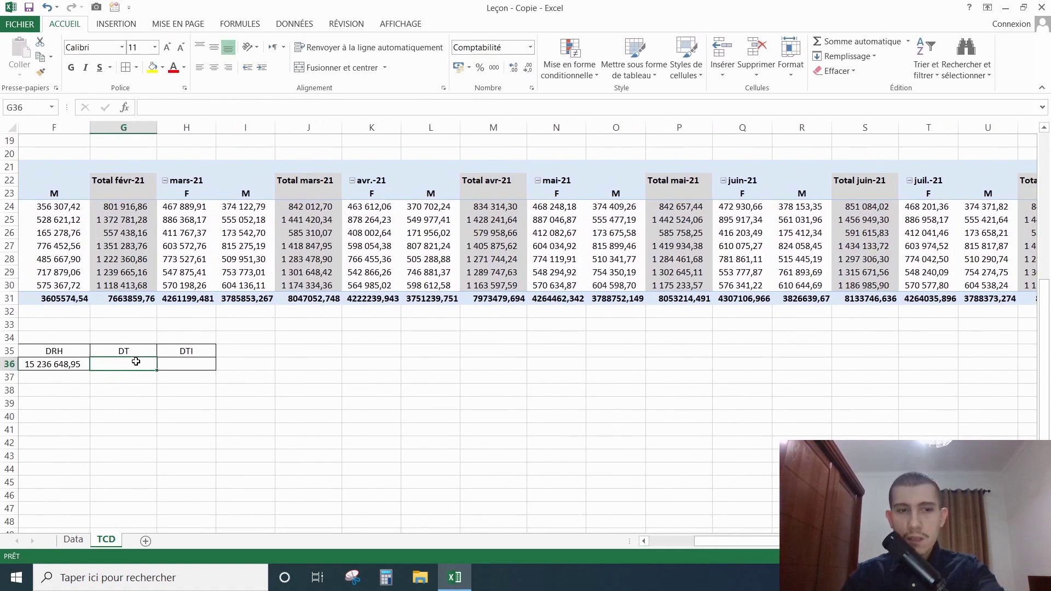
pyautogui.write('=')
pyautogui.moveTo(744, 543); pyautogui.dragTo(920, 542)
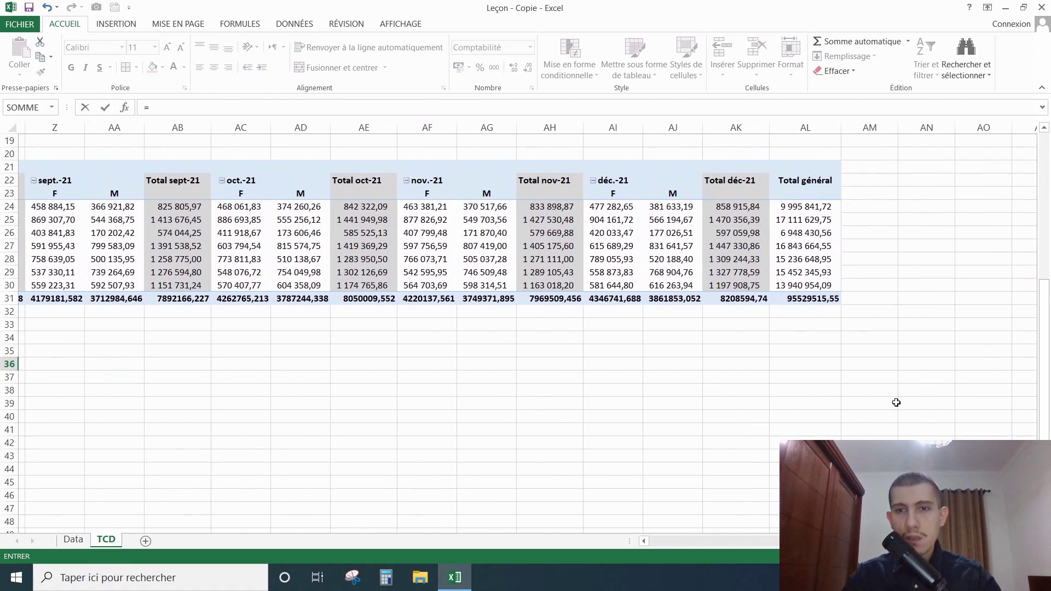
pyautogui.click(808, 272)
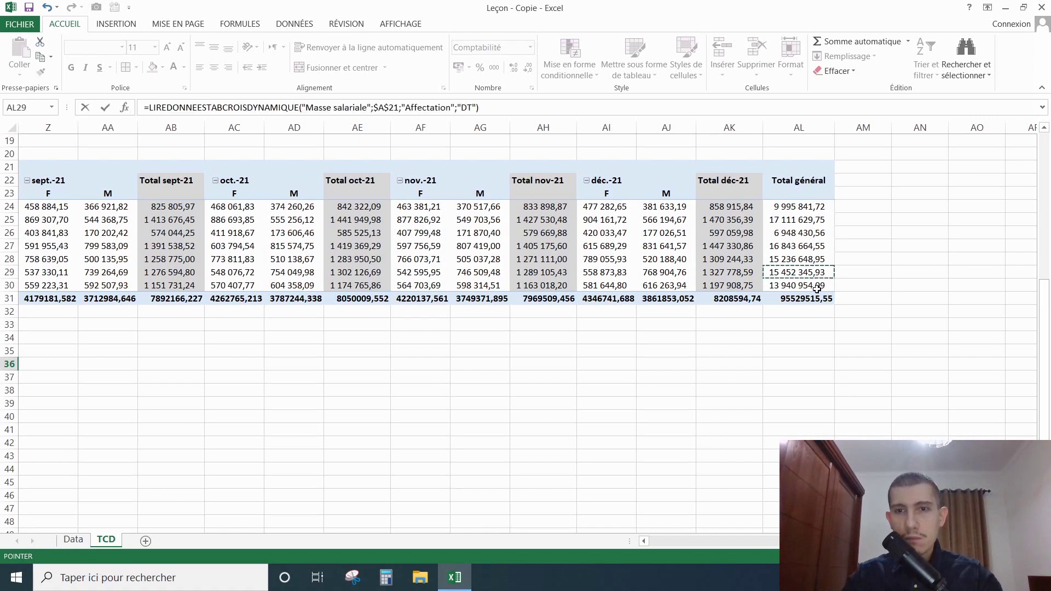
pyautogui.press('Return')
# Link cell H36 to DTI's value in the pivot table's Total général column and fit column H's width to its content
pyautogui.click(119, 363)
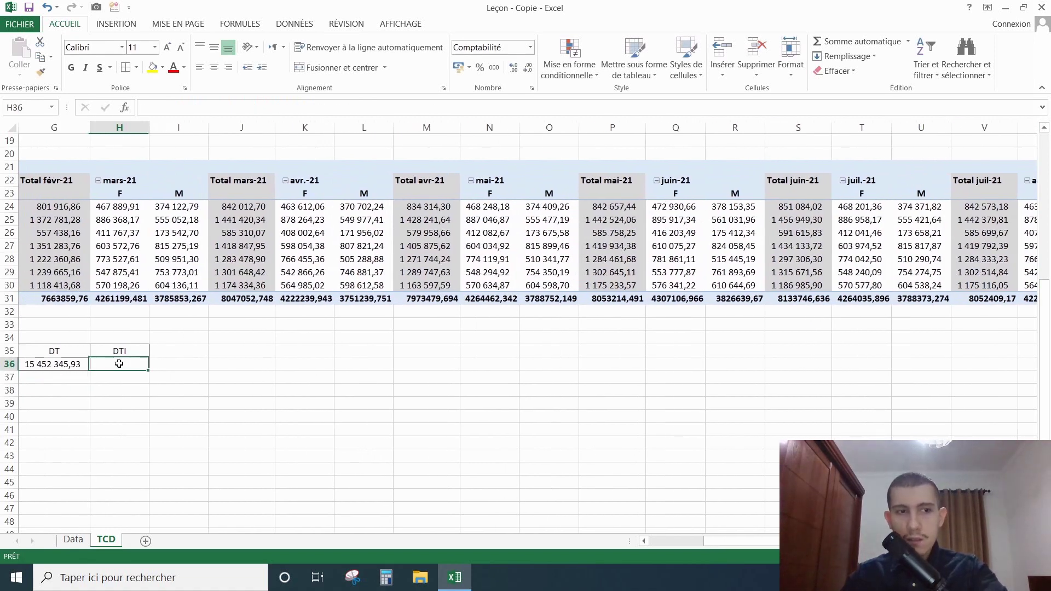
pyautogui.write('=')
pyautogui.moveTo(764, 543); pyautogui.dragTo(939, 542)
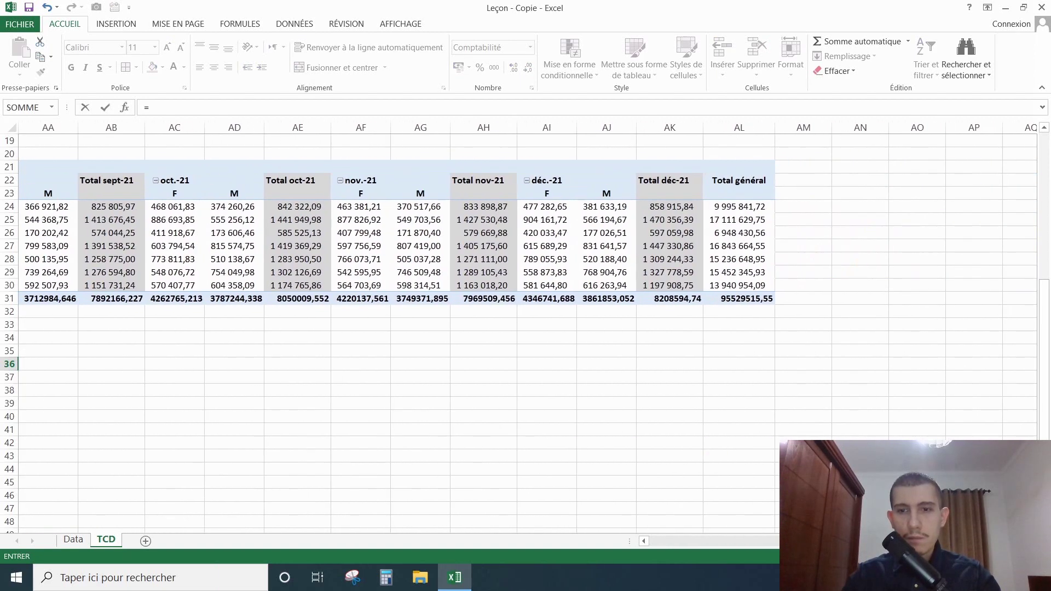
pyautogui.click(725, 285)
pyautogui.press('Return')
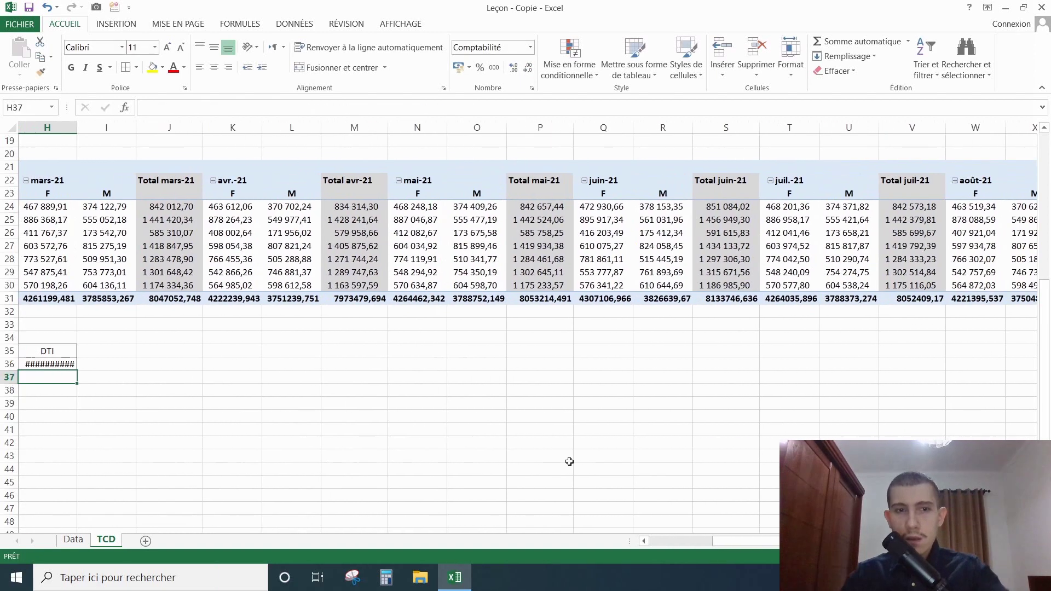
pyautogui.doubleClick(77, 127)
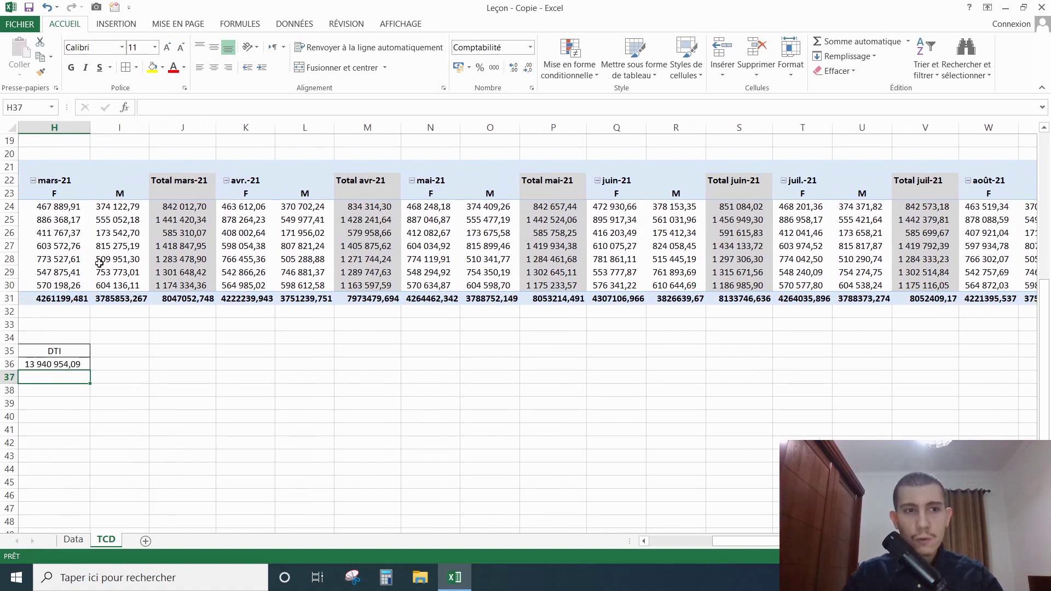
# Sum the linked department values B36:H36 with SOMME in cell B37 as a check
pyautogui.scroll(-6, 411, 528)
pyautogui.scroll(2, 608, 505)
pyautogui.scroll(4, 608, 504)
pyautogui.moveTo(740, 539); pyautogui.dragTo(558, 525)
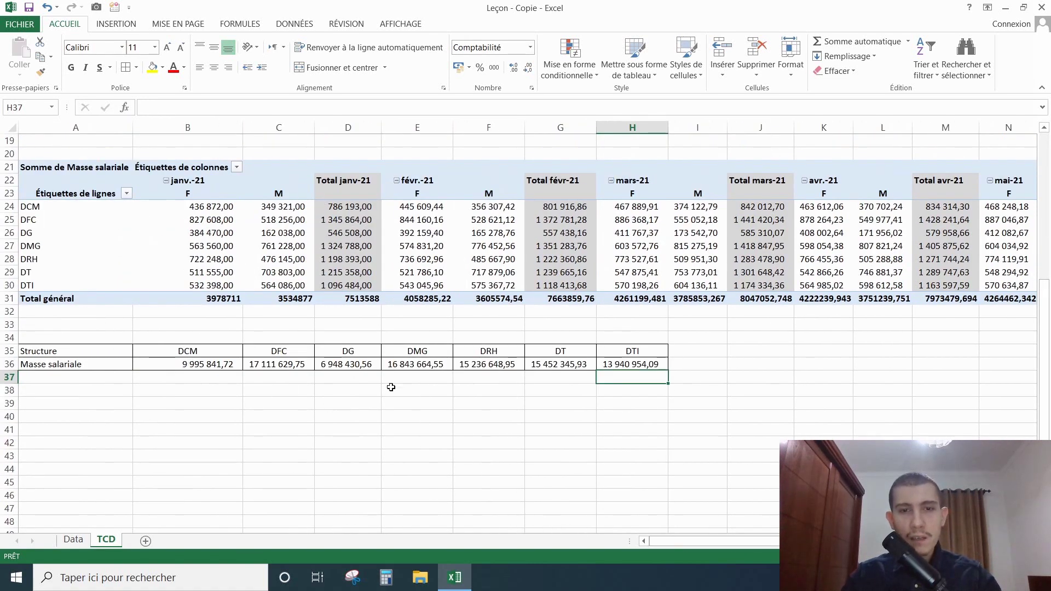
pyautogui.click(180, 378)
pyautogui.write('=')
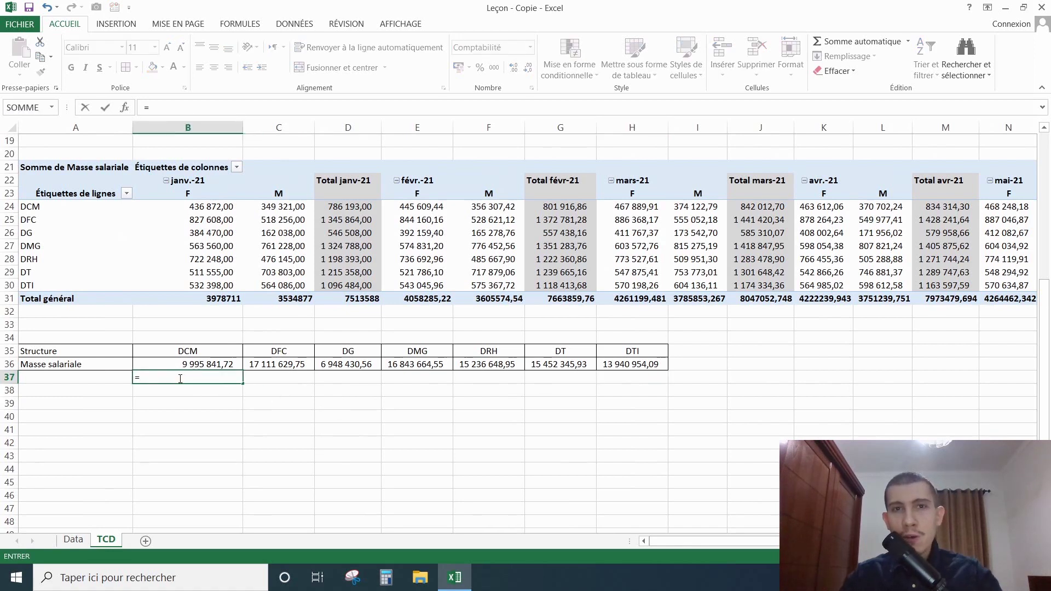
pyautogui.write('s')
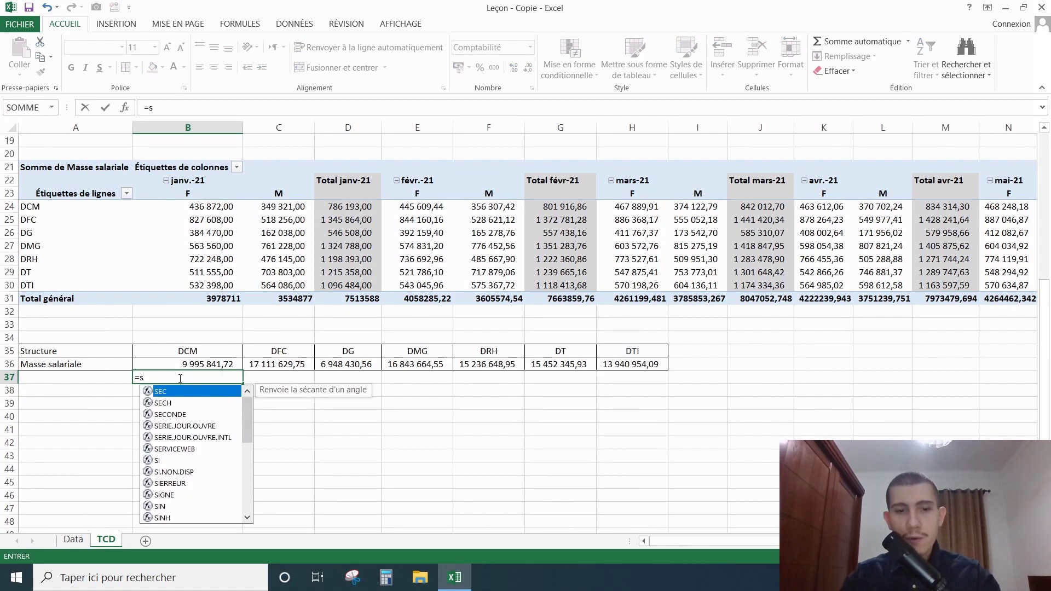
pyautogui.write('omm')
pyautogui.press('Tab')
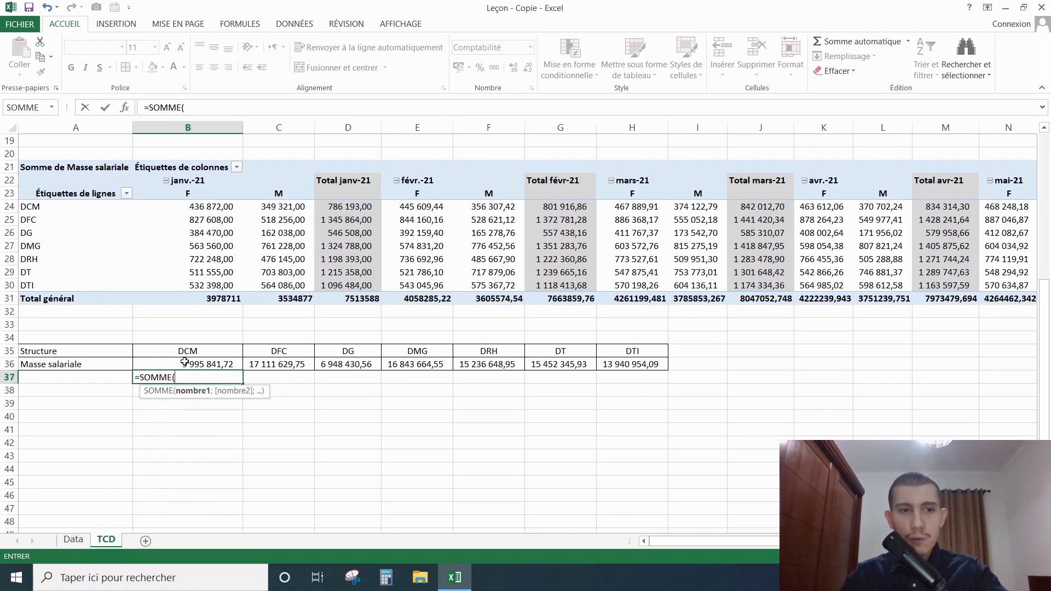
pyautogui.moveTo(184, 360); pyautogui.dragTo(646, 364)
pyautogui.write(')*1')
pyautogui.press('Return')
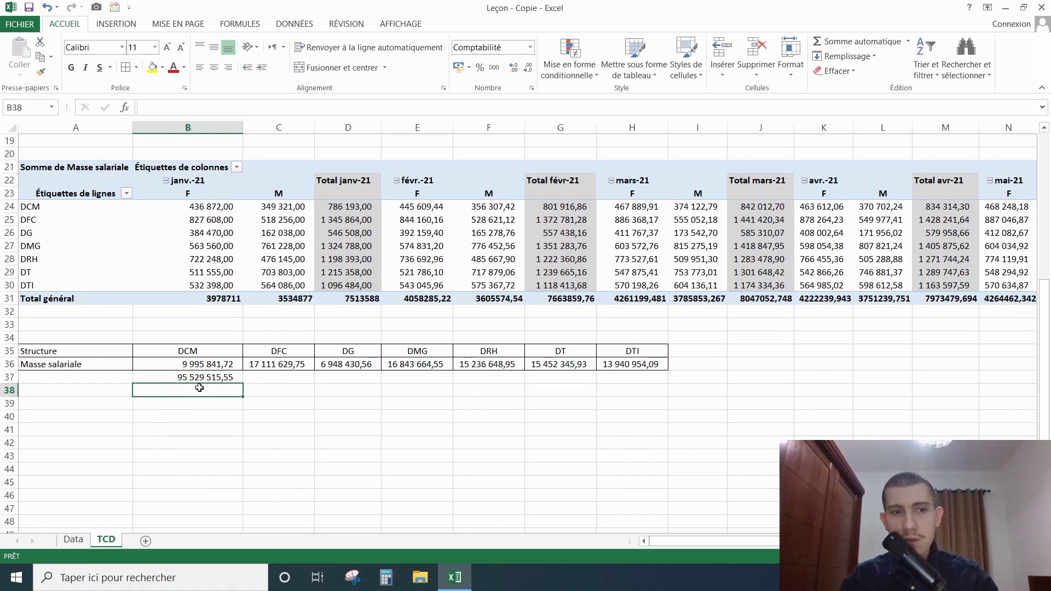
# Apply the thousands-separator number format to the pivot table's Total général row, from column B through AL
pyautogui.moveTo(685, 541); pyautogui.dragTo(854, 541)
pyautogui.click(755, 300)
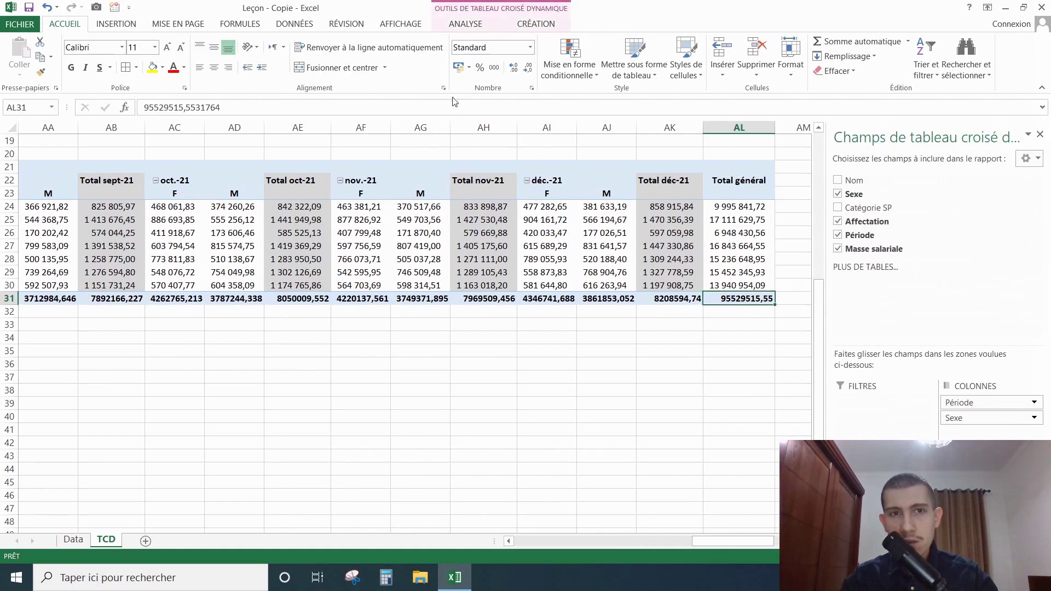
pyautogui.click(735, 364)
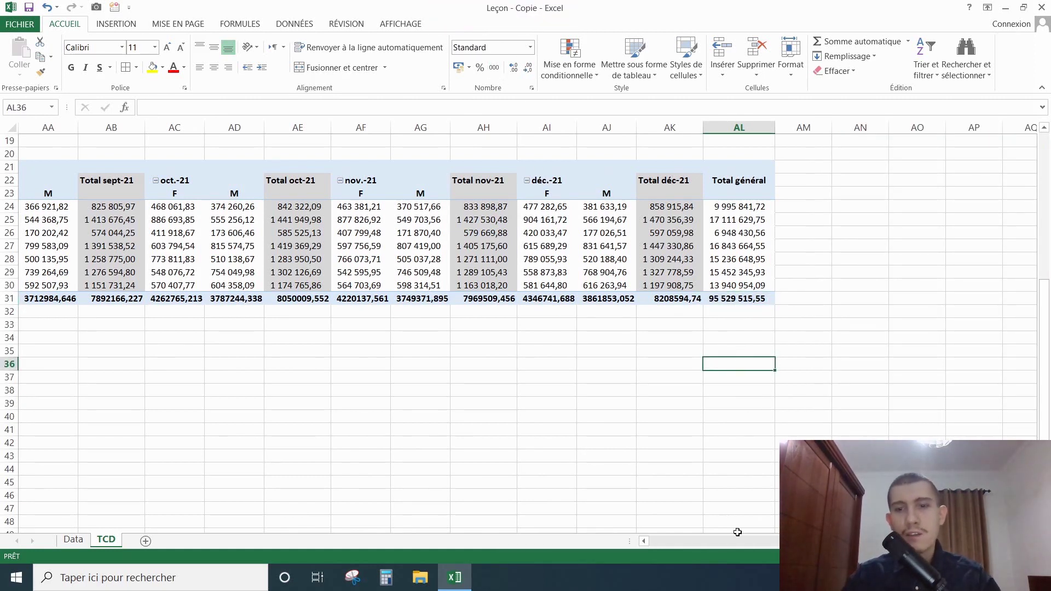
pyautogui.moveTo(744, 298); pyautogui.dragTo(219, 301)
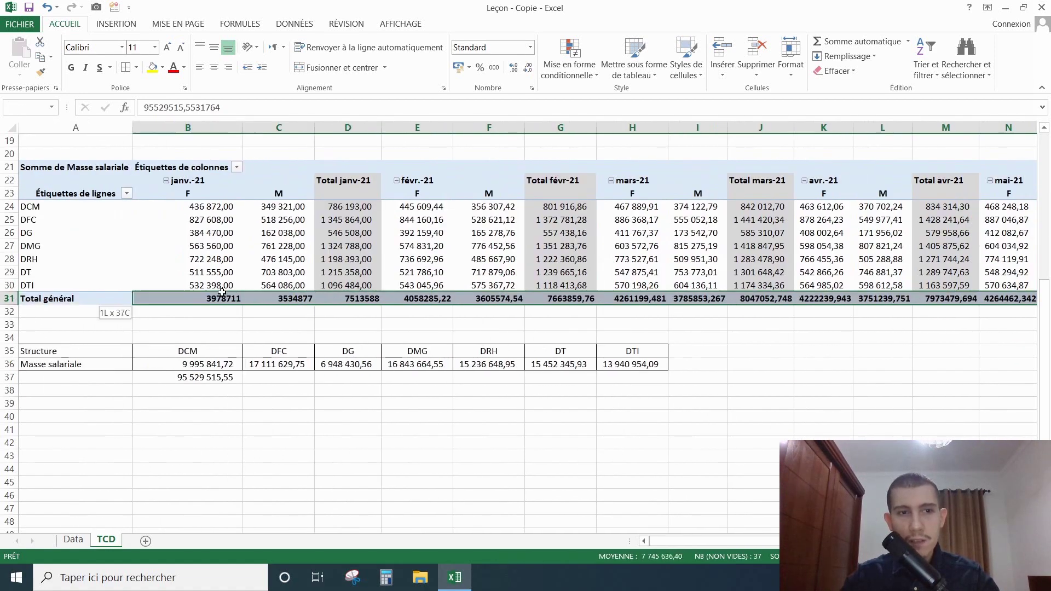
pyautogui.click(494, 68)
pyautogui.click(515, 389)
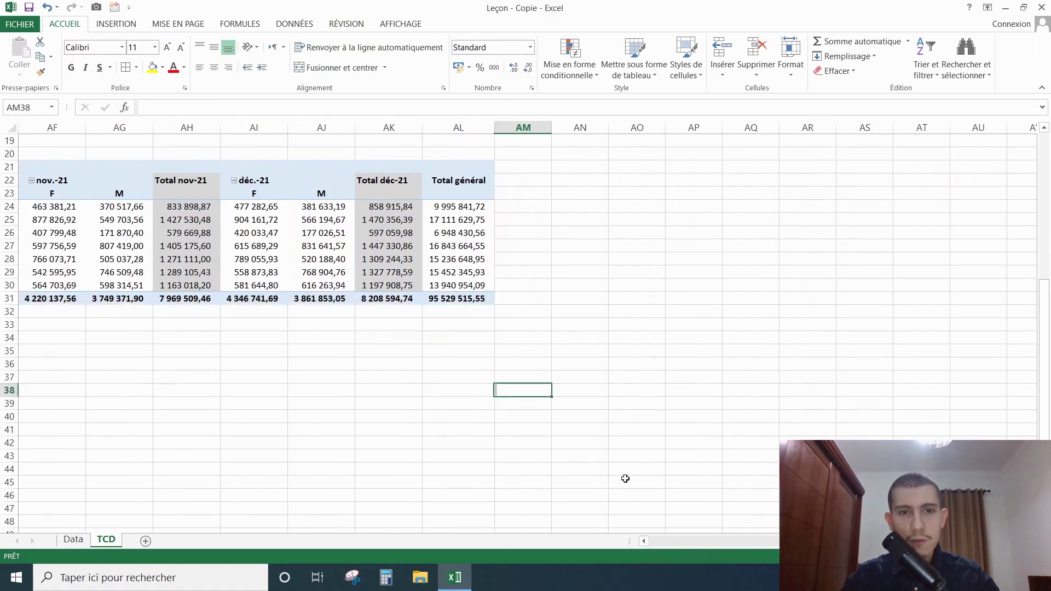
# Widen columns N, L, K and I so that their values in the Total général row fit
pyautogui.moveTo(932, 541); pyautogui.dragTo(748, 540)
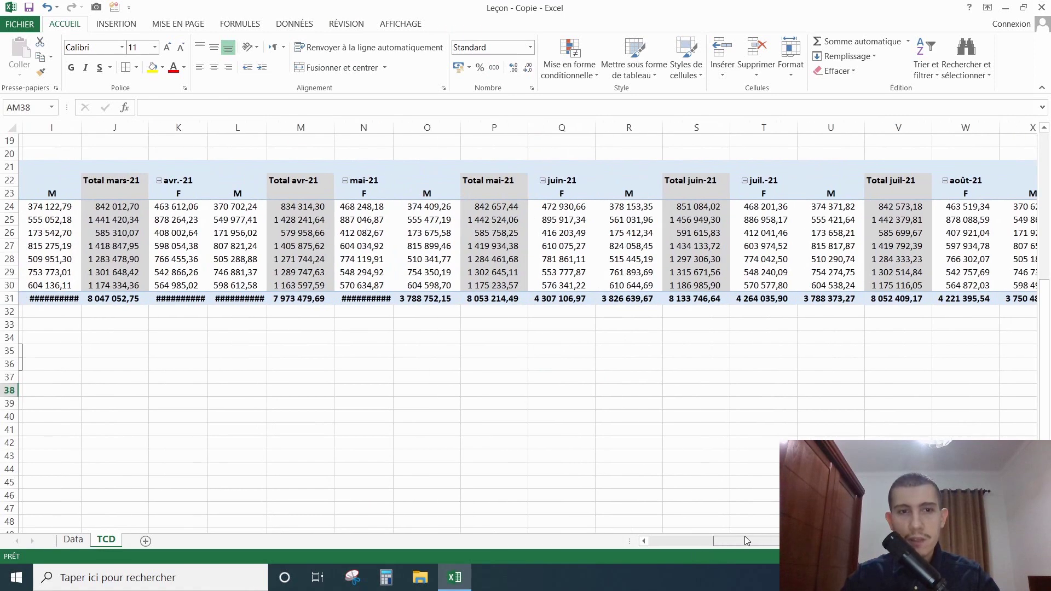
pyautogui.click(381, 127)
pyautogui.doubleClick(389, 128)
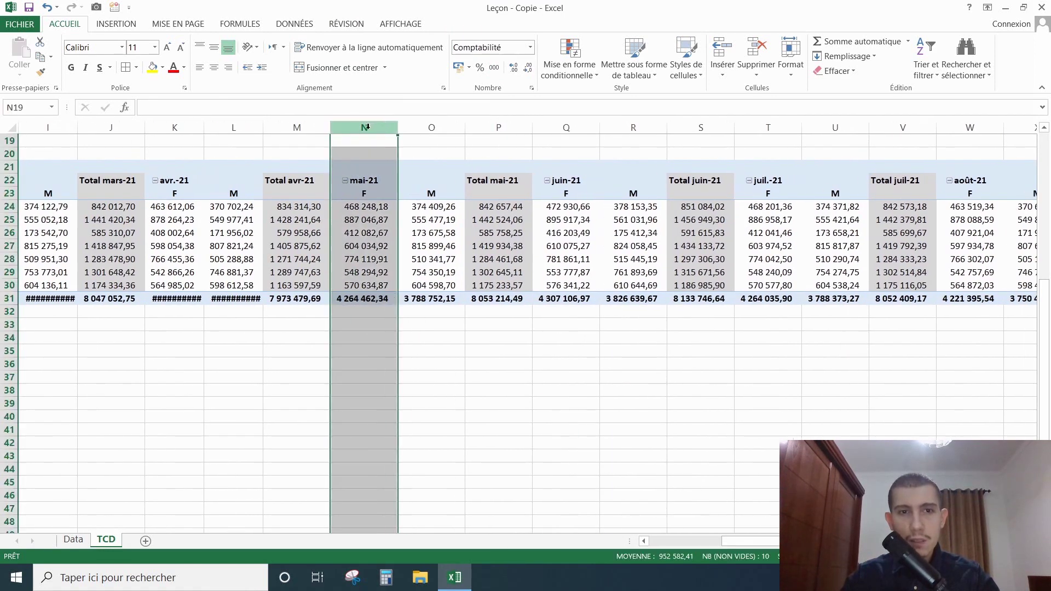
pyautogui.moveTo(260, 125); pyautogui.dragTo(268, 125)
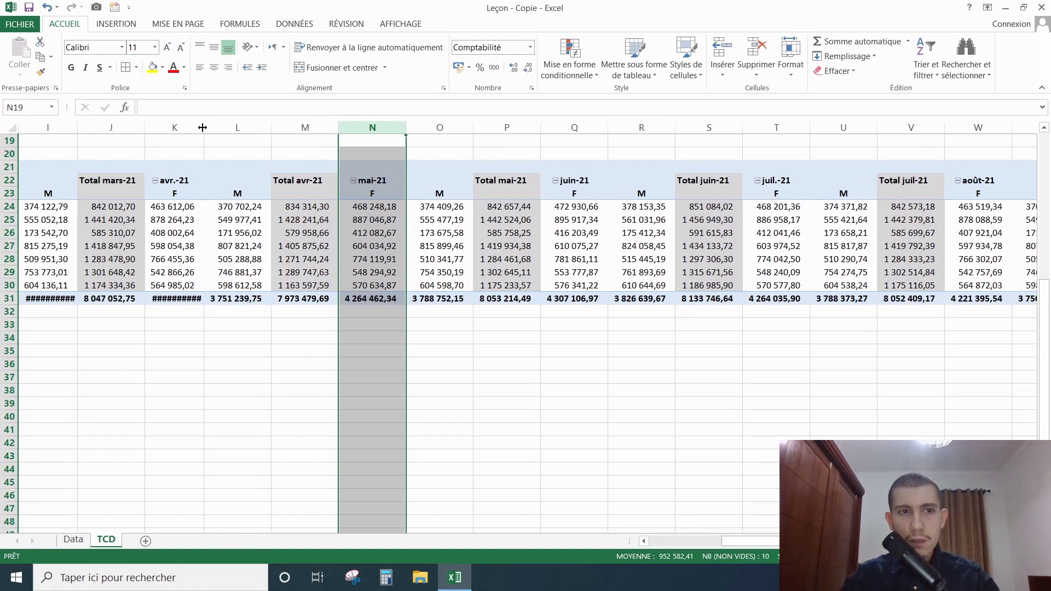
pyautogui.doubleClick(204, 127)
pyautogui.moveTo(73, 120); pyautogui.dragTo(82, 120)
# Clear the check sum from cell B37 under the Masse salariale row
pyautogui.moveTo(739, 541); pyautogui.dragTo(665, 541)
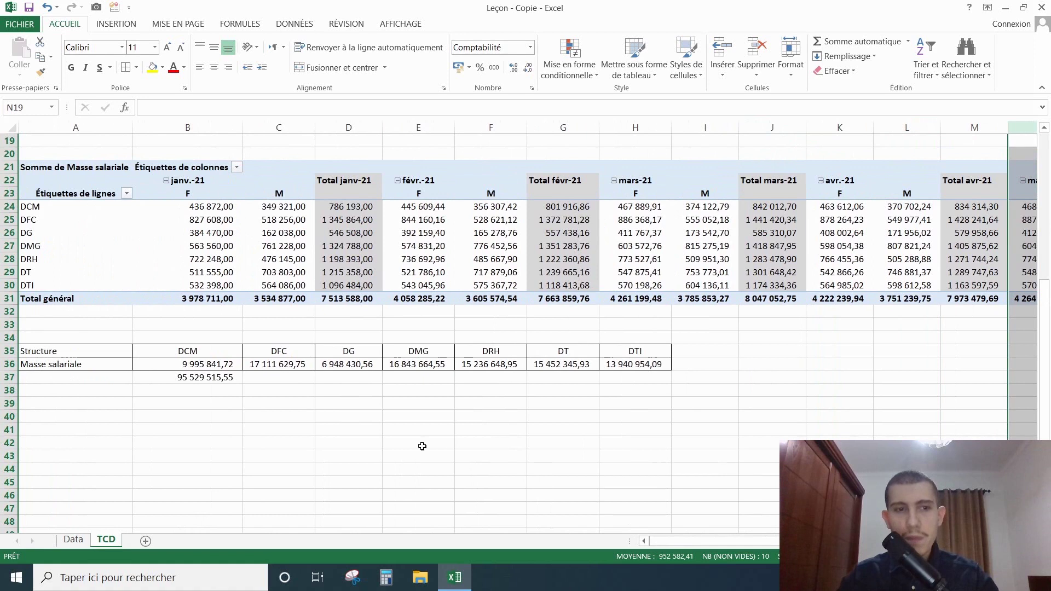
pyautogui.click(169, 378)
pyautogui.press('Delete')
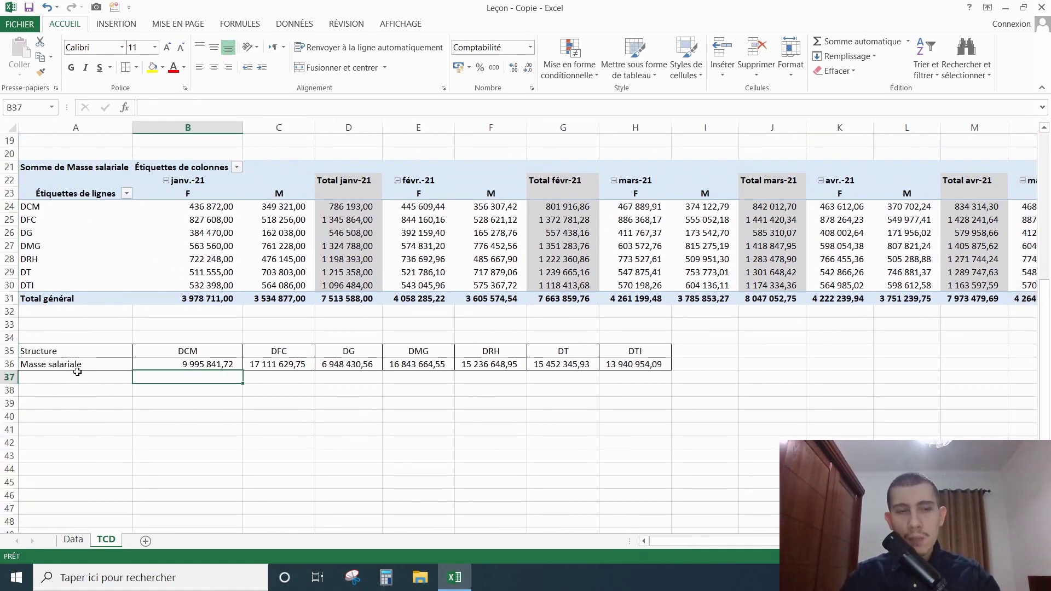
# Enter the labels Sexe in A38 and Masse salariale in A39, and add borders to all cells of A38:C39
pyautogui.click(69, 393)
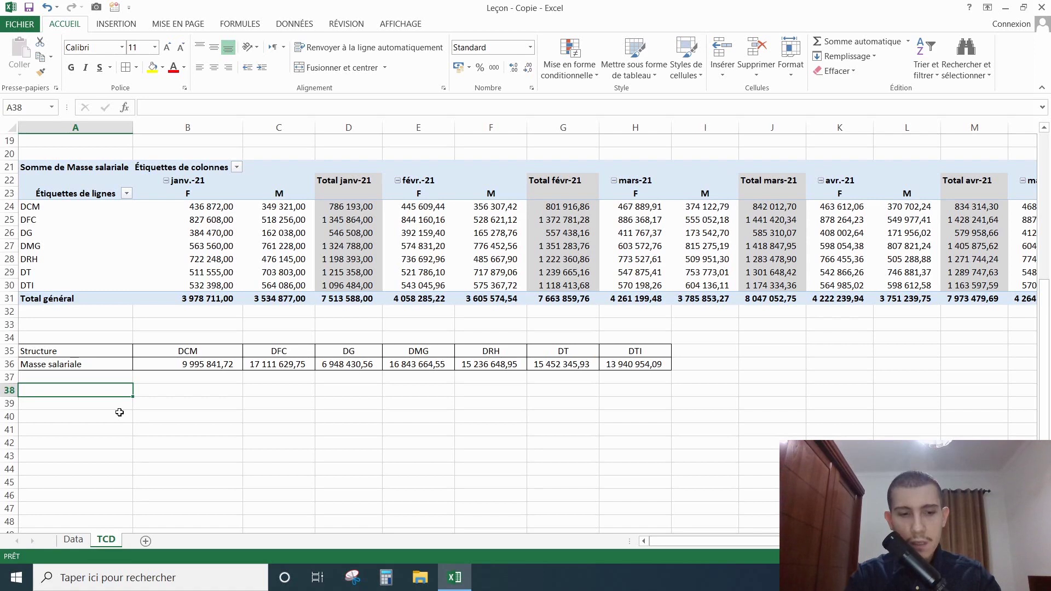
pyautogui.write('Sexe')
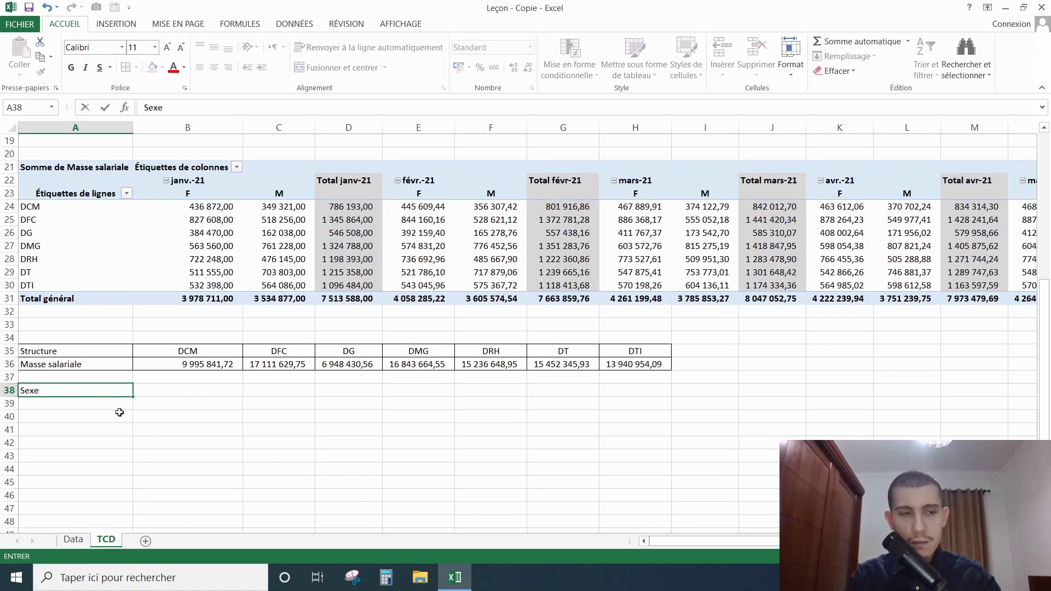
pyautogui.press('Tab')
pyautogui.press('Return')
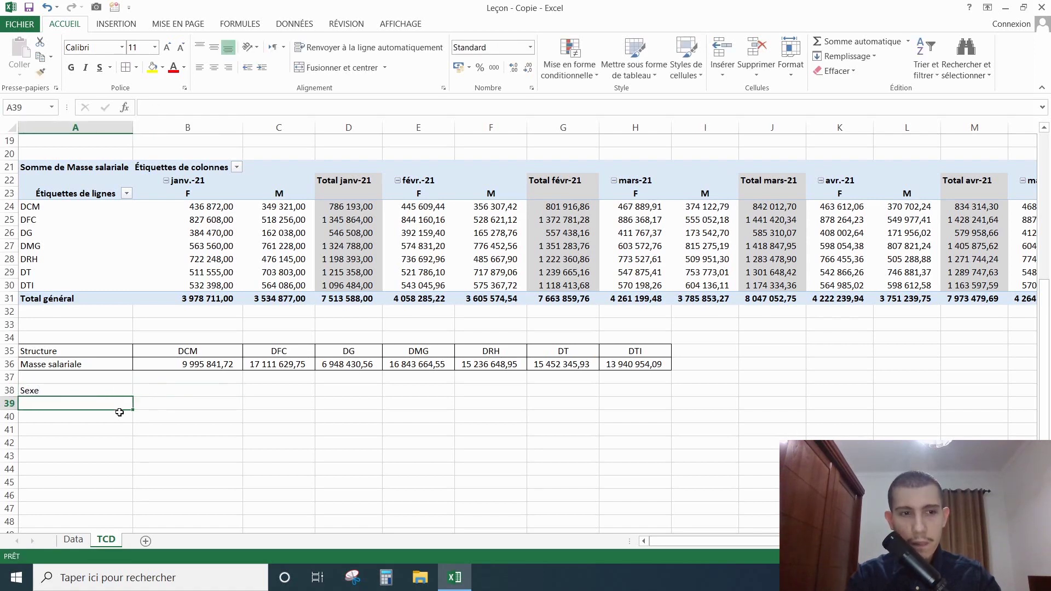
pyautogui.write('Masse salariale')
pyautogui.press('Return')
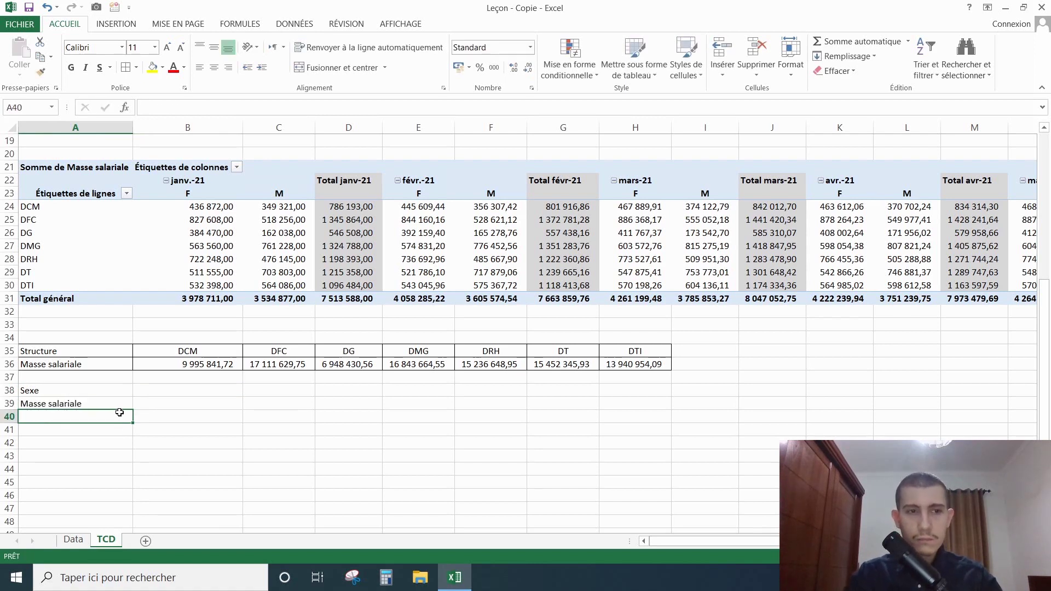
pyautogui.moveTo(104, 392); pyautogui.dragTo(271, 392)
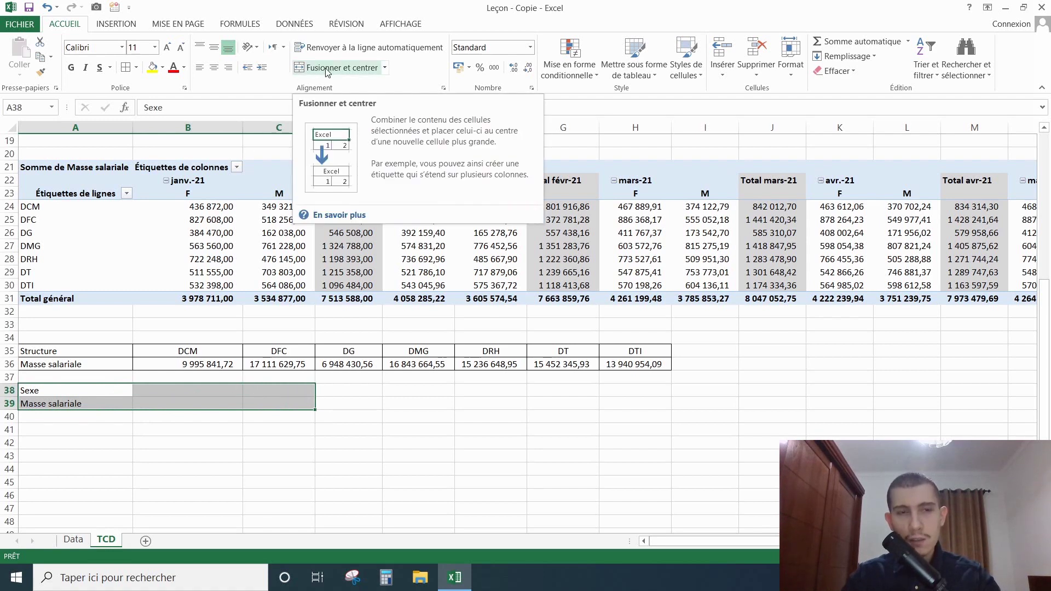
# Enter the headers Hommes in B38 and Femmes in C38 of the new Sexe table
pyautogui.click(207, 388)
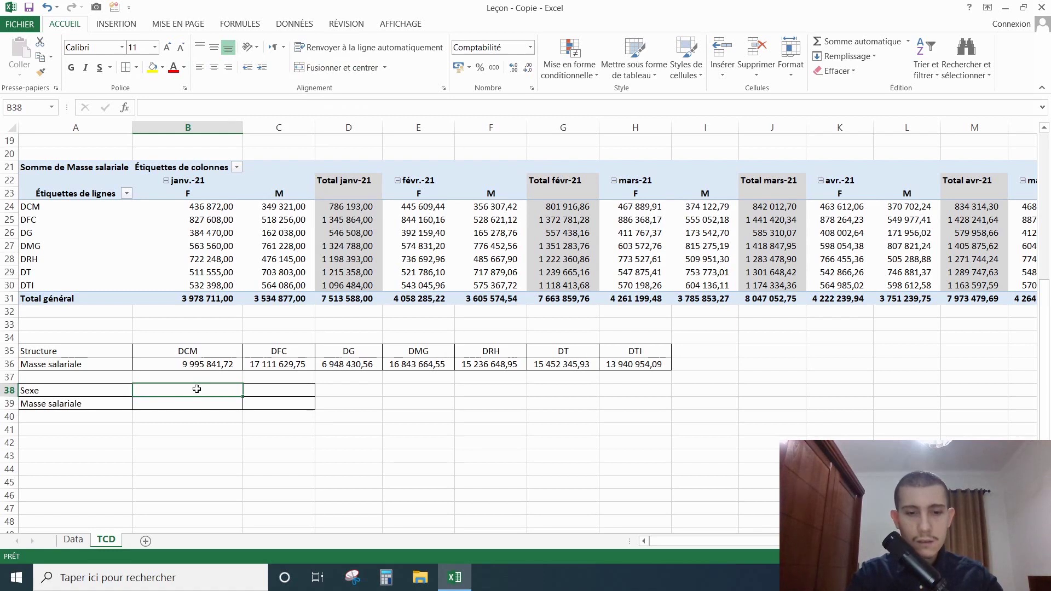
pyautogui.write('Homems')
pyautogui.press('Tab')
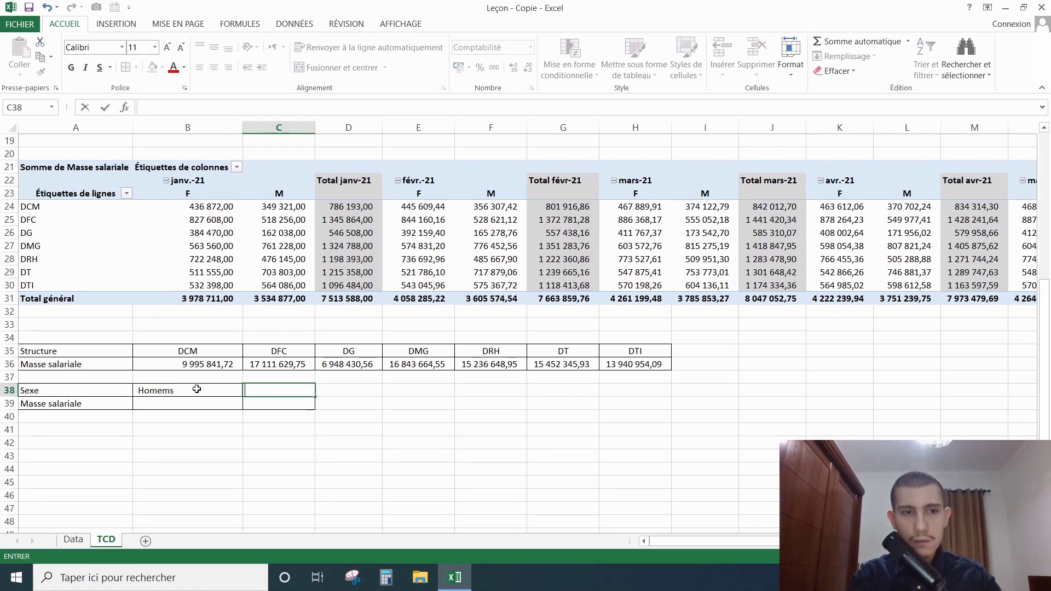
pyautogui.click(197, 389)
pyautogui.write('Hommes')
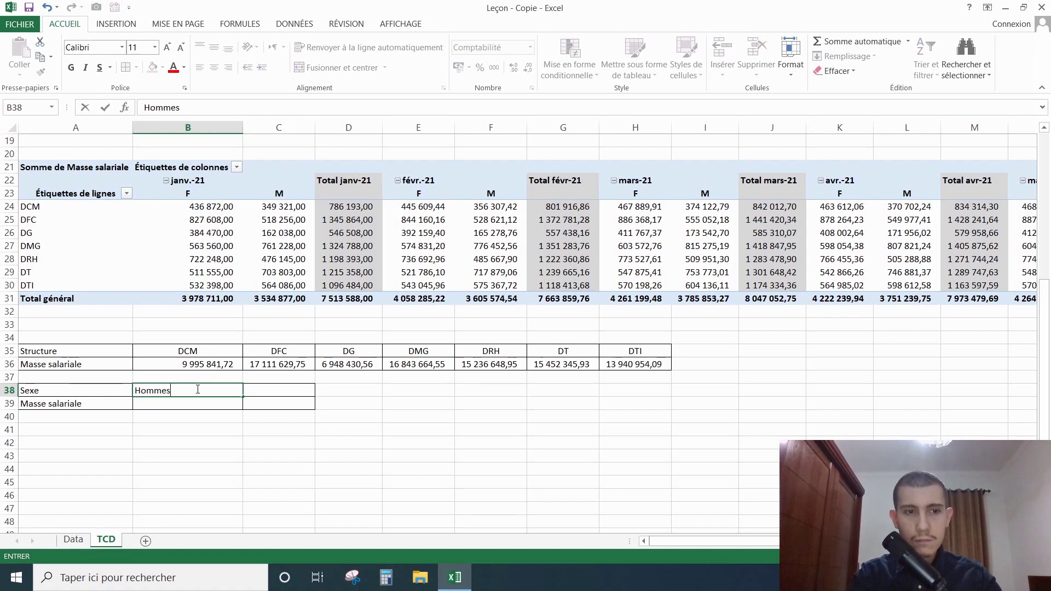
pyautogui.press('Tab')
pyautogui.write('Femmes')
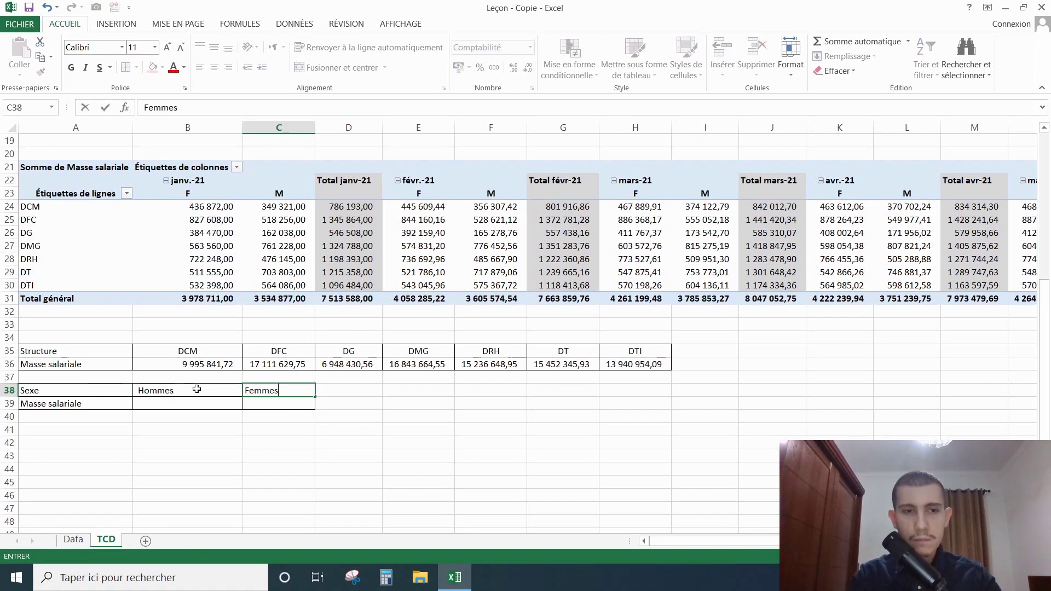
pyautogui.press('Return')
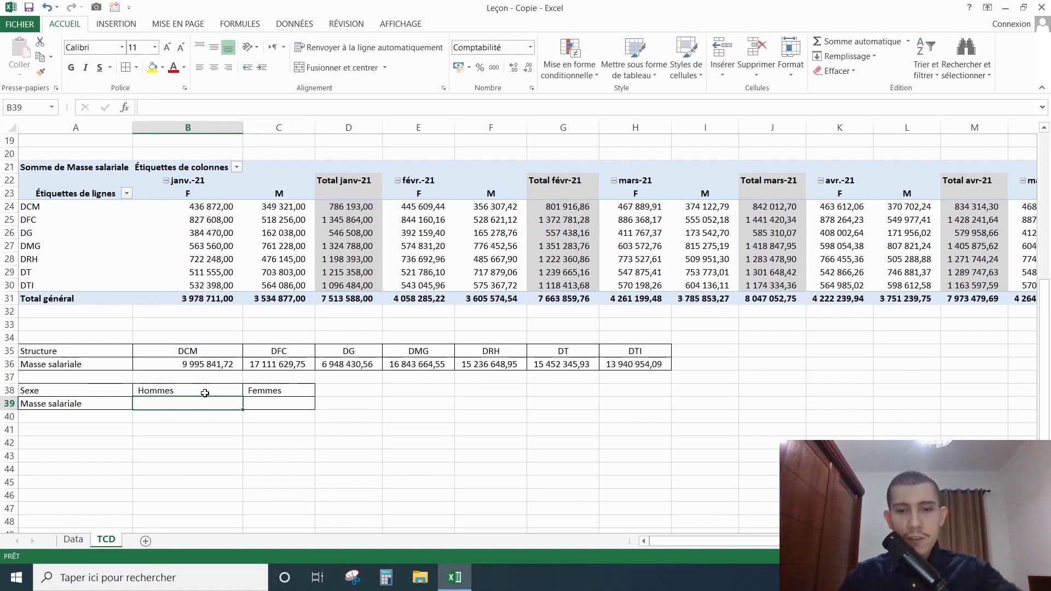
# Start the Hommes payroll sum in B39 by adding the Total général M values for January to April (C31, F31, I31, L31)
pyautogui.write('=')
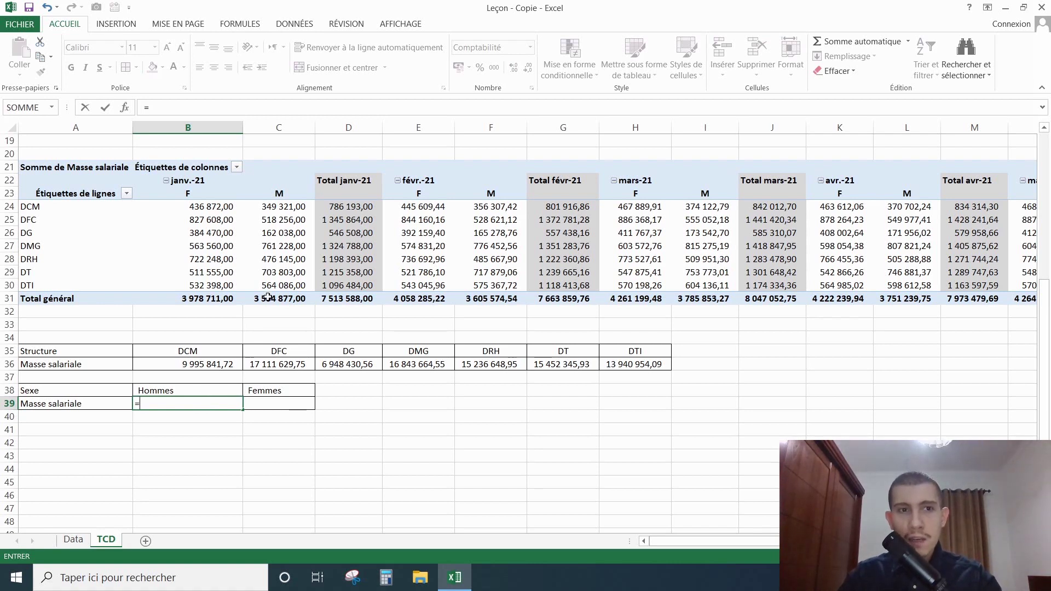
pyautogui.write('(')
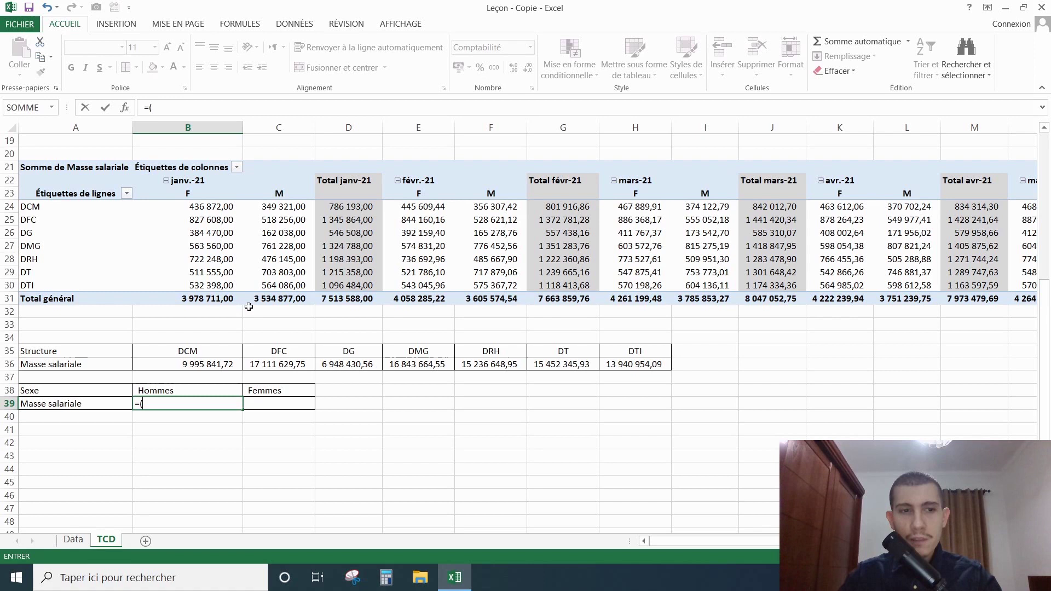
pyautogui.click(288, 301)
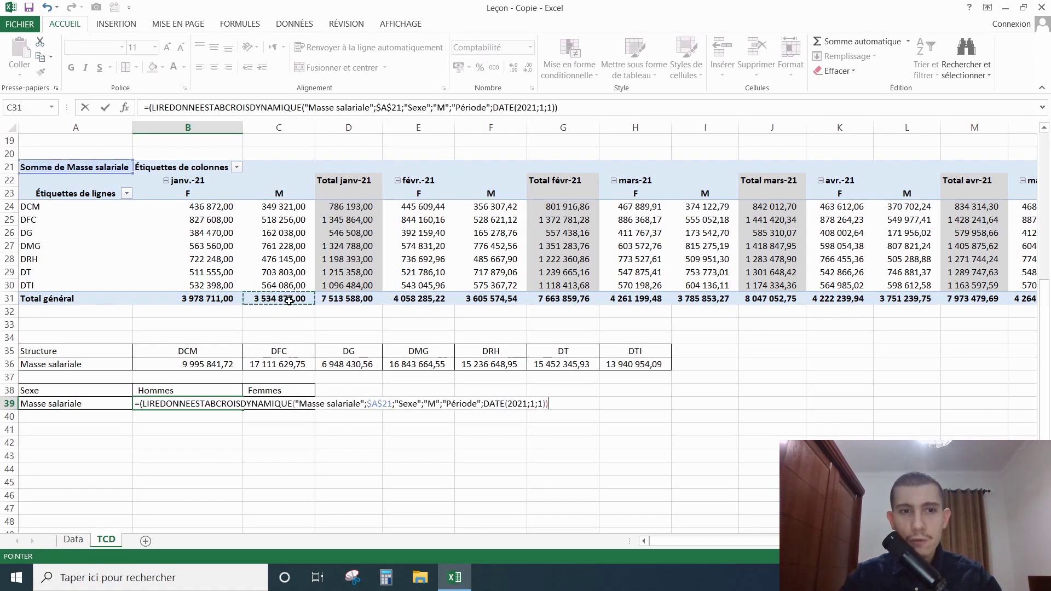
pyautogui.write('+')
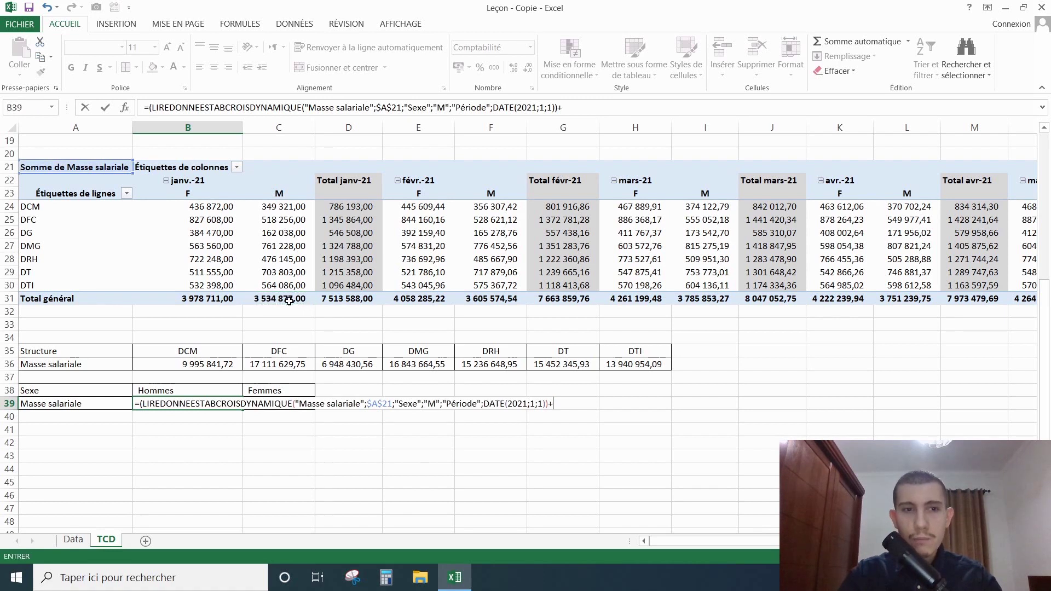
pyautogui.click(509, 301)
pyautogui.write('+')
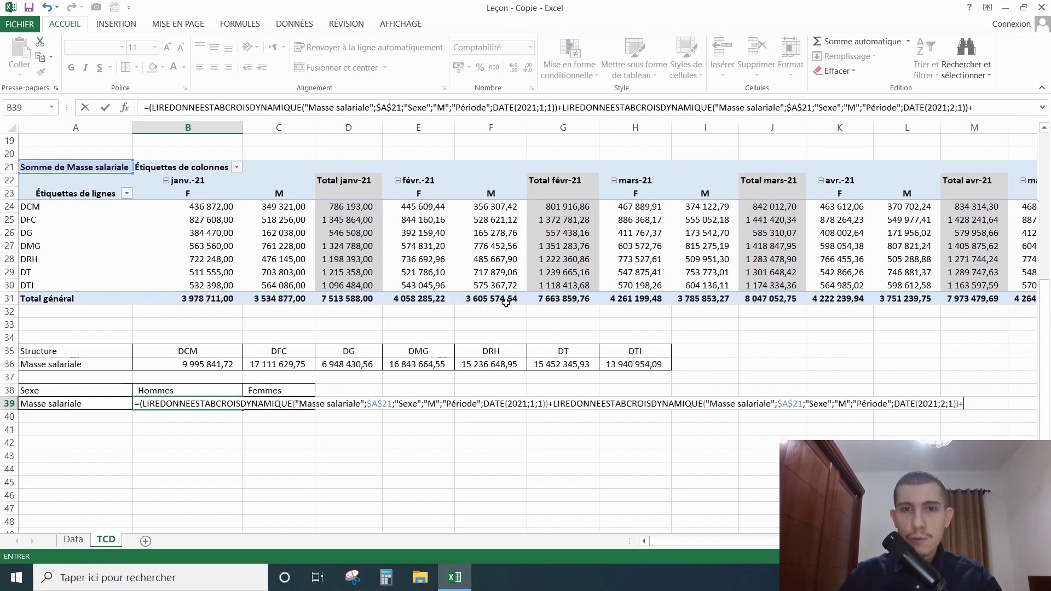
pyautogui.click(698, 300)
pyautogui.write('+')
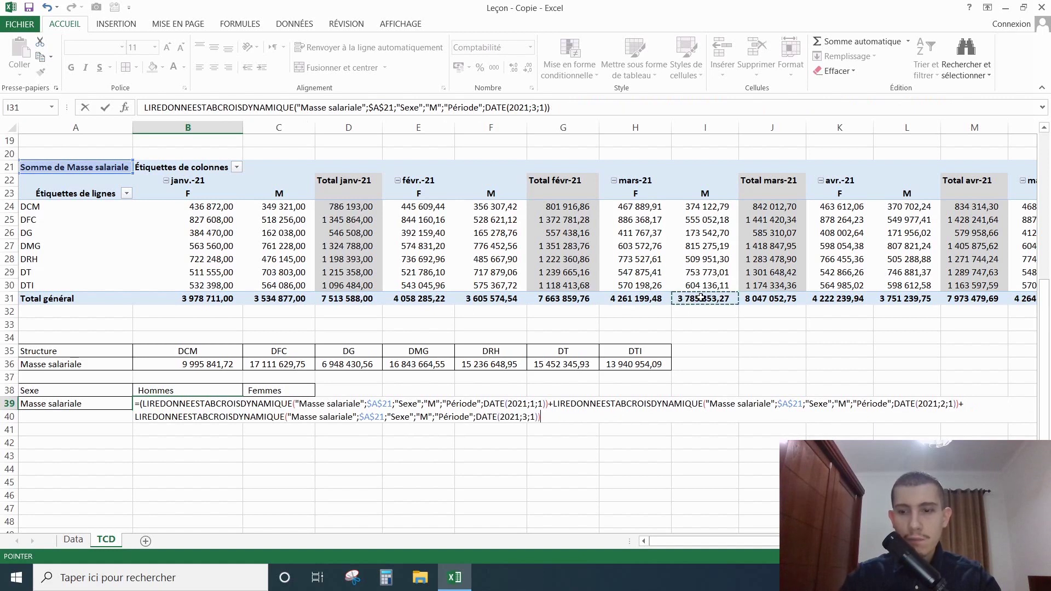
pyautogui.click(906, 299)
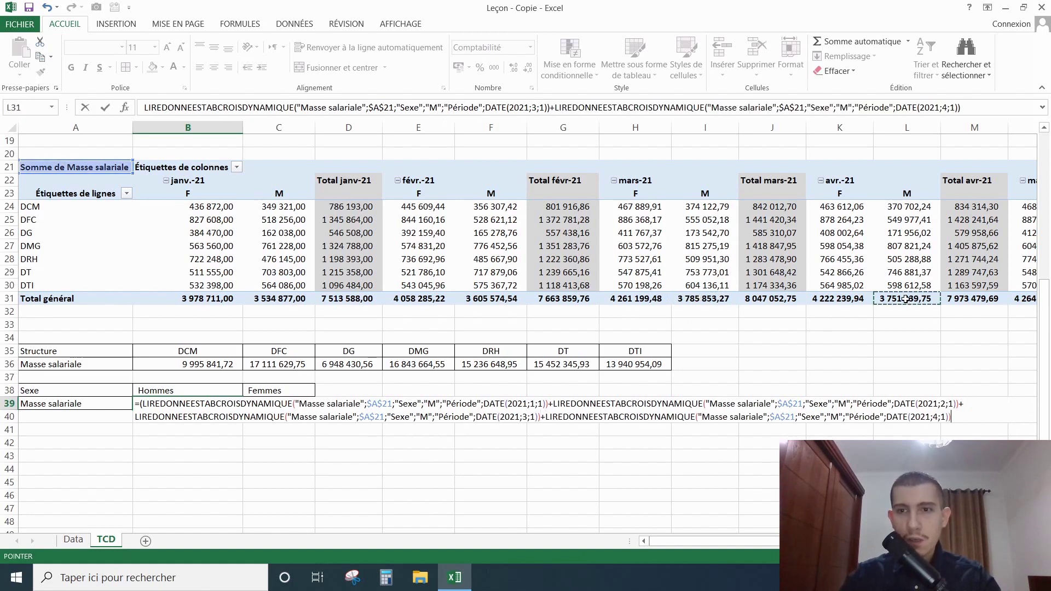
pyautogui.write('+')
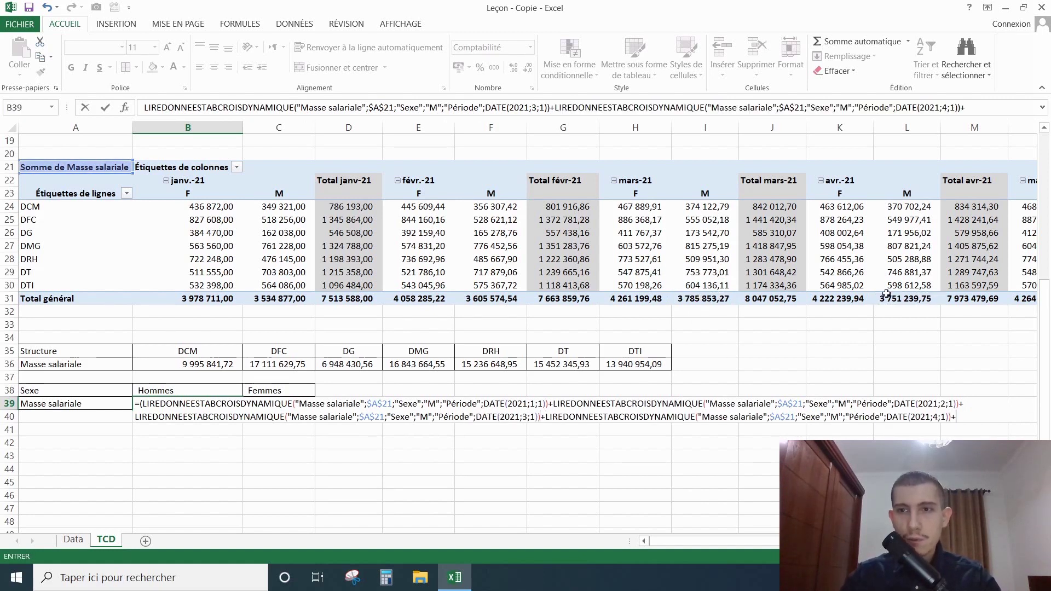
# Extend the B39 sum with the Total général M values for May to August (O31, R31, U31, X31)
pyautogui.moveTo(772, 542); pyautogui.dragTo(855, 542)
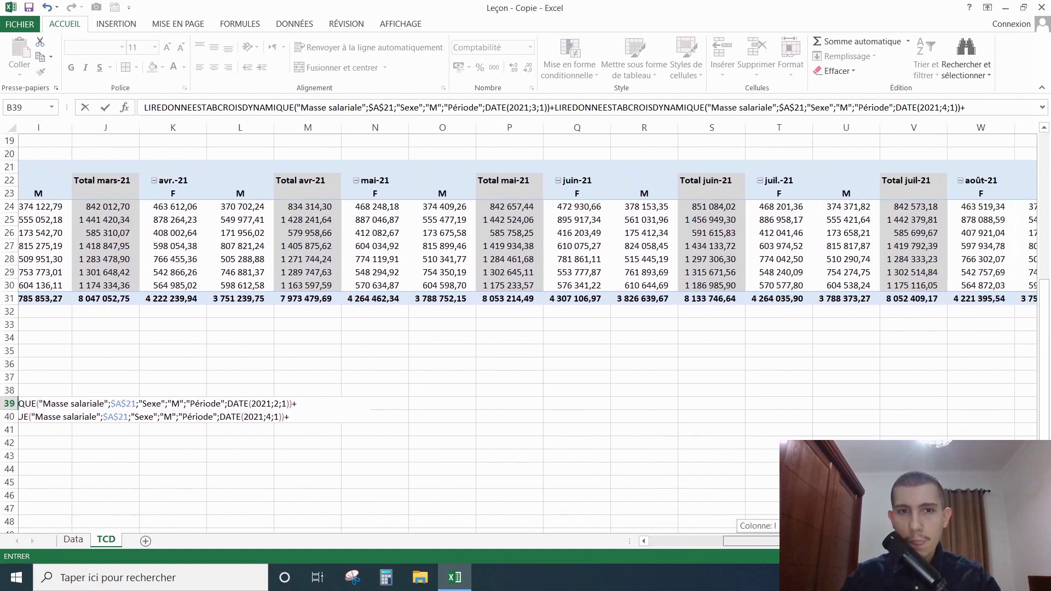
pyautogui.click(411, 298)
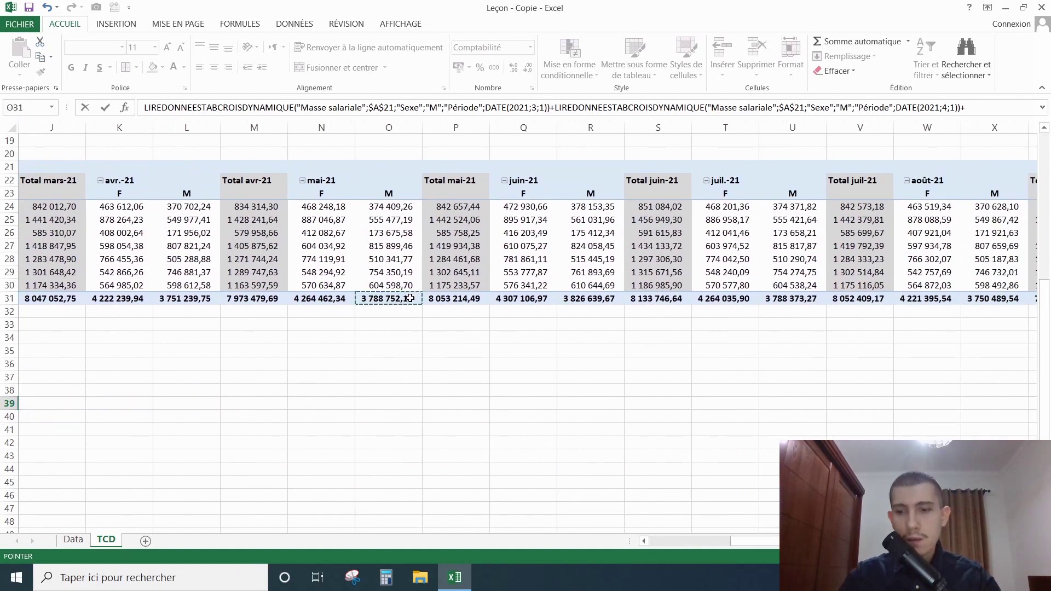
pyautogui.write('+')
pyautogui.click(575, 299)
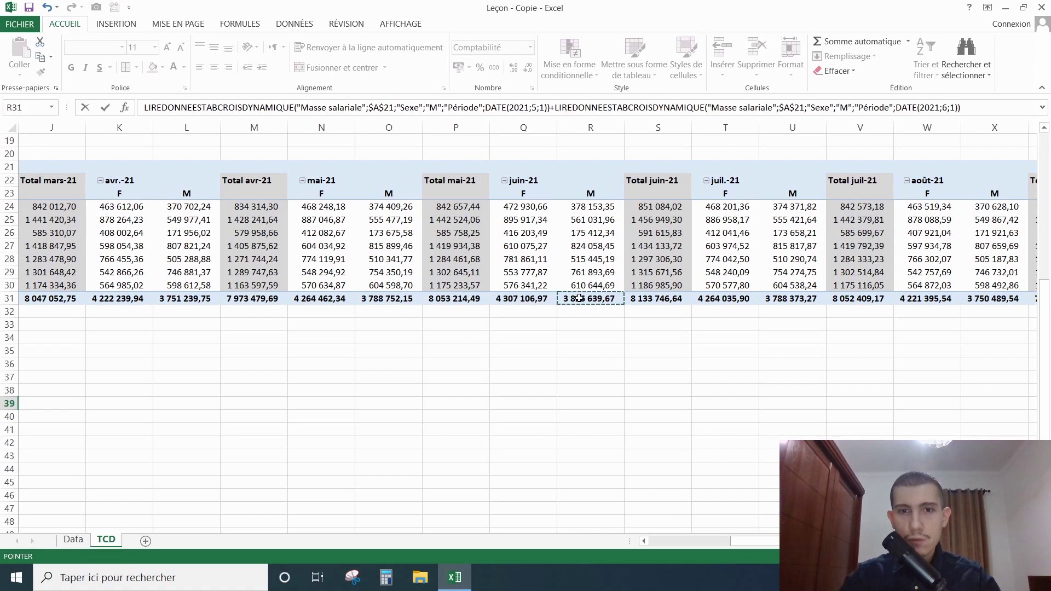
pyautogui.write('+')
pyautogui.click(785, 299)
pyautogui.write('+')
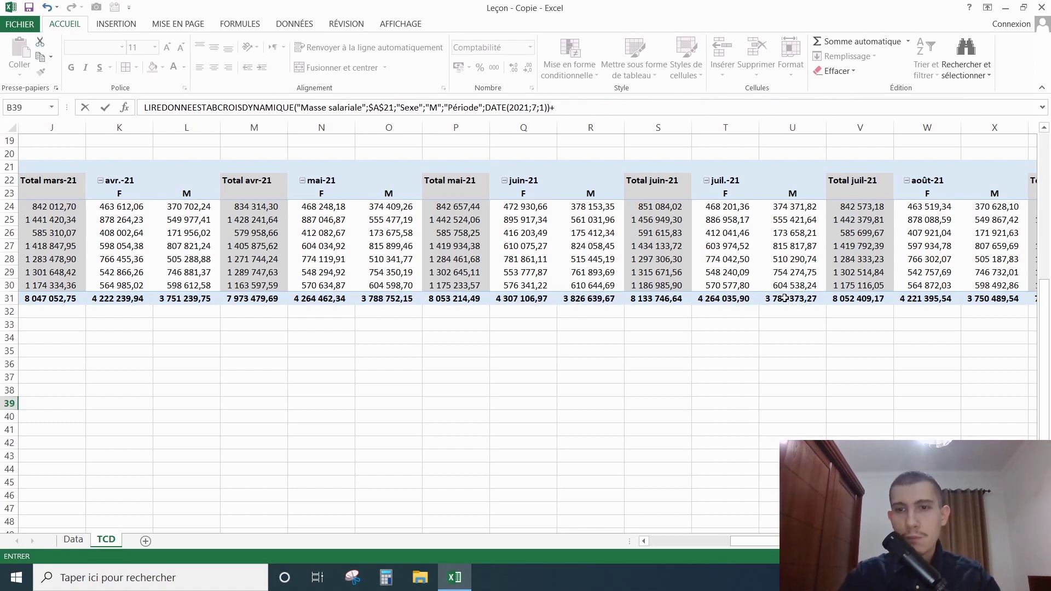
pyautogui.click(1002, 303)
pyautogui.write('+')
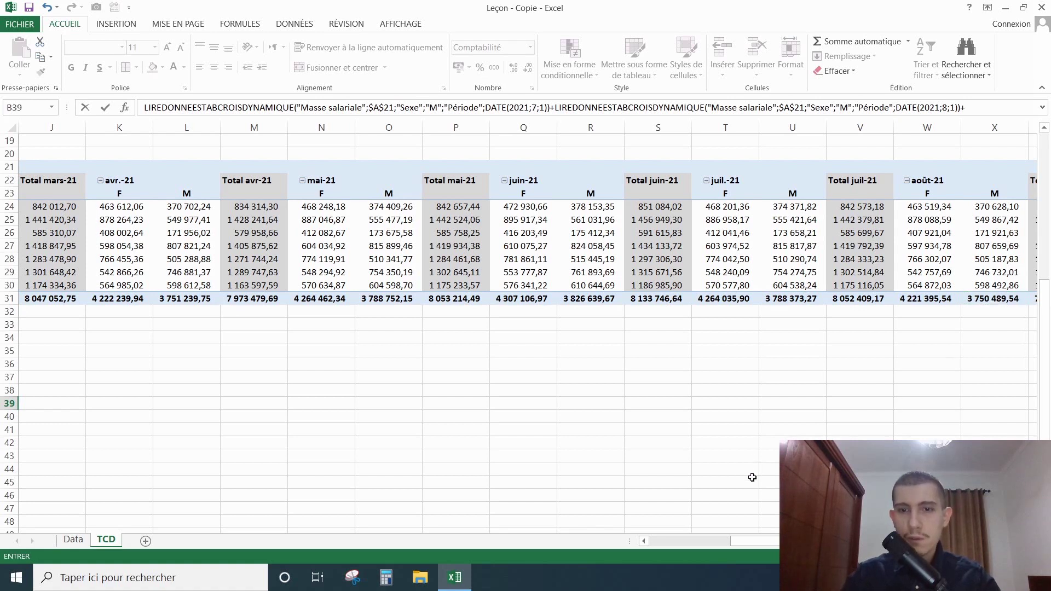
# Complete the B39 formula with the Total général M values for September to December (AA31, AD31, AG31, AJ31)
pyautogui.hscroll(6, 649, 479)
pyautogui.click(390, 298)
pyautogui.write('+')
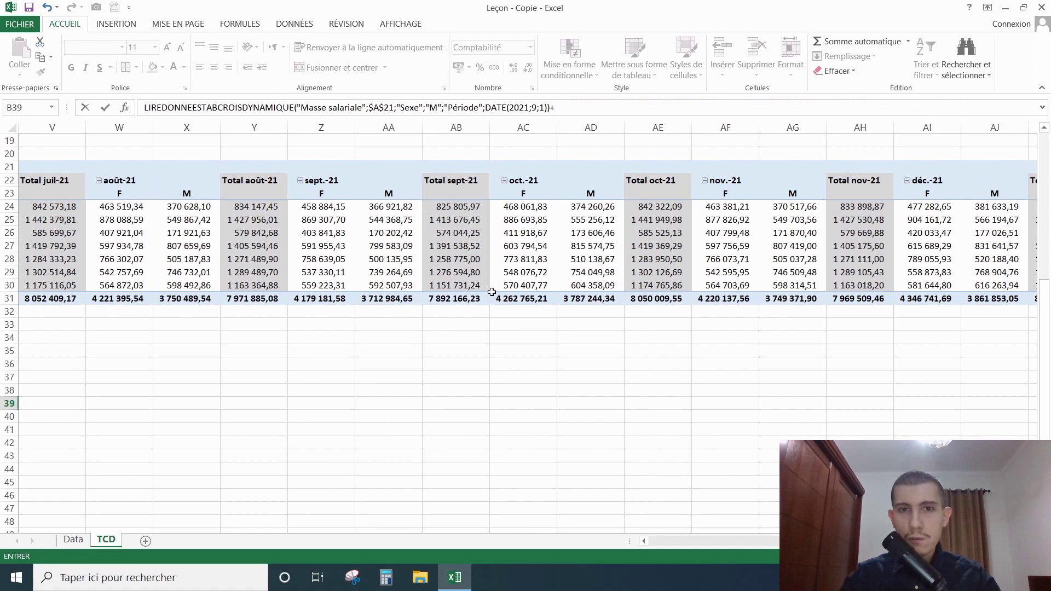
pyautogui.click(585, 297)
pyautogui.write('+')
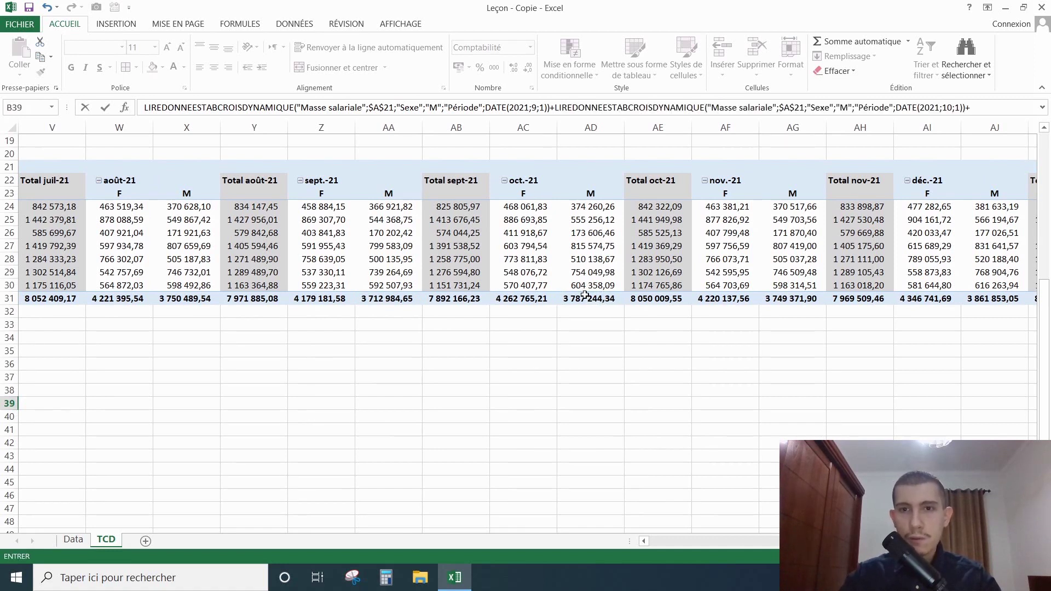
pyautogui.click(795, 298)
pyautogui.write('+')
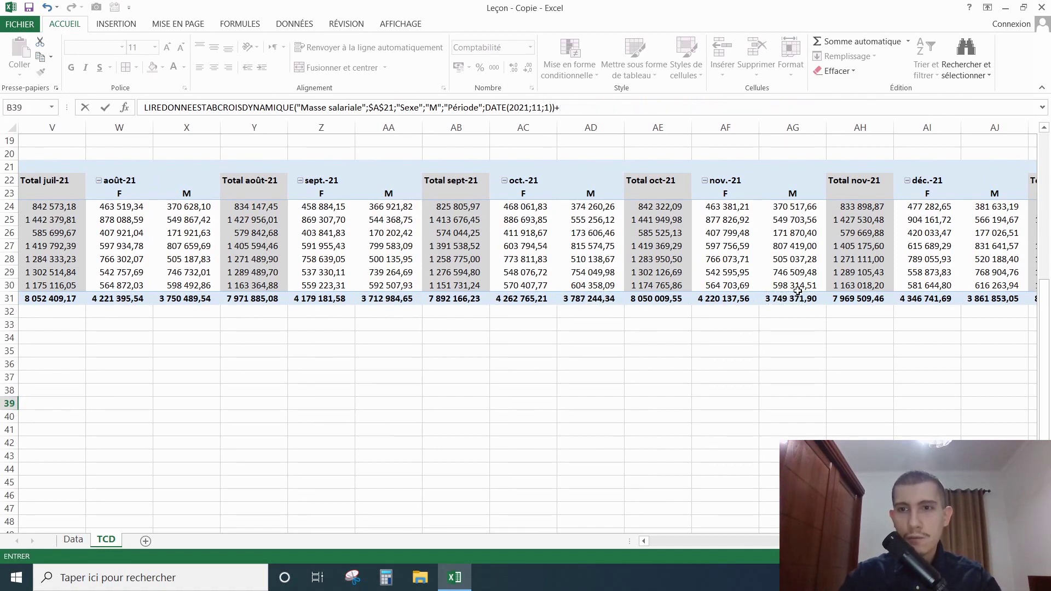
pyautogui.click(977, 297)
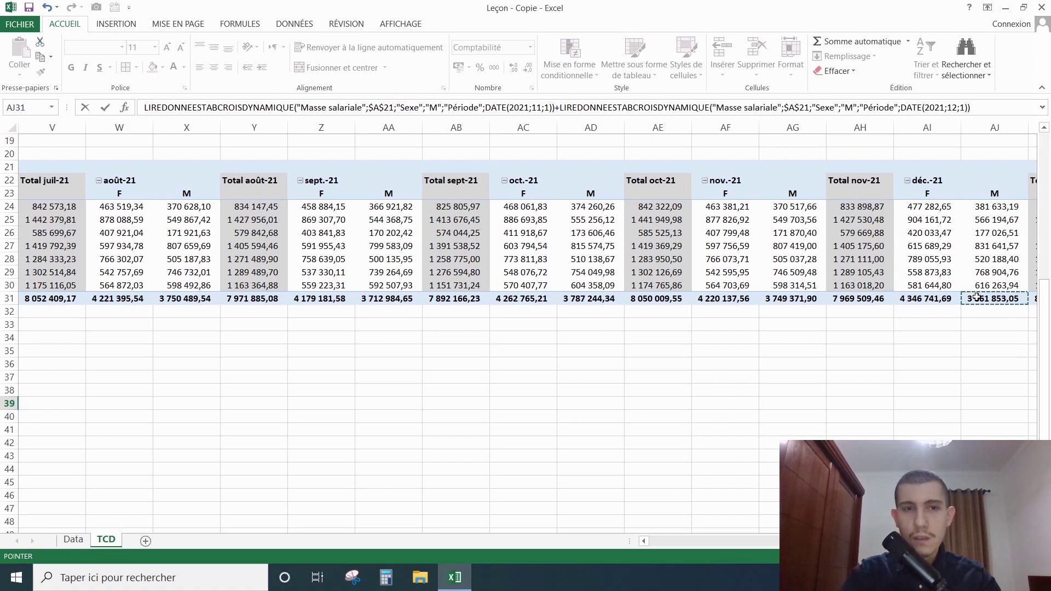
pyautogui.press('Return')
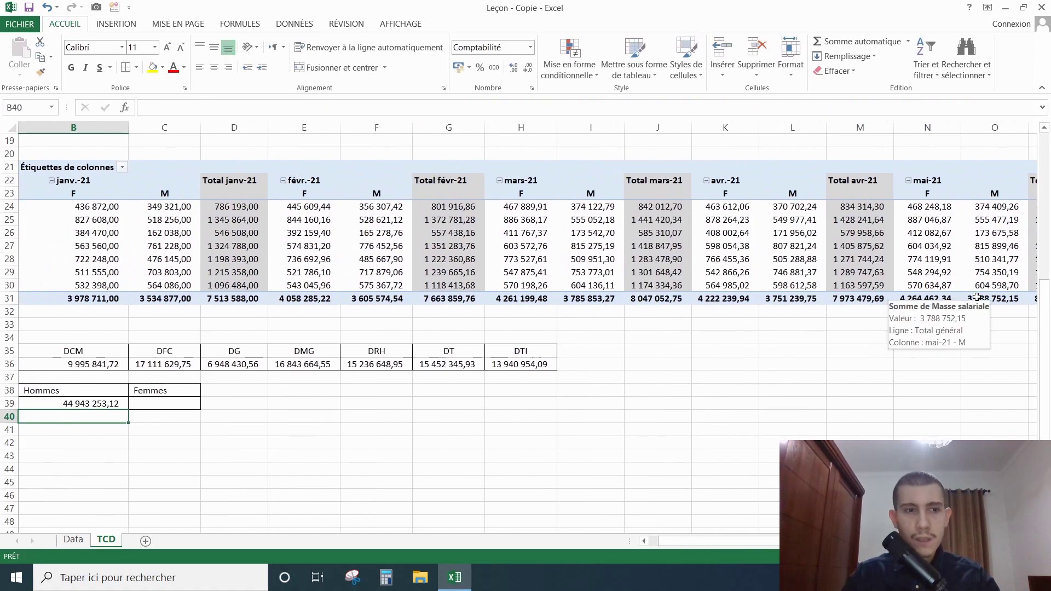
# Start the Femmes payroll sum in C39 by adding the Total général F values for January to April (B31, E31, H31, K31)
pyautogui.moveTo(734, 546); pyautogui.dragTo(654, 548)
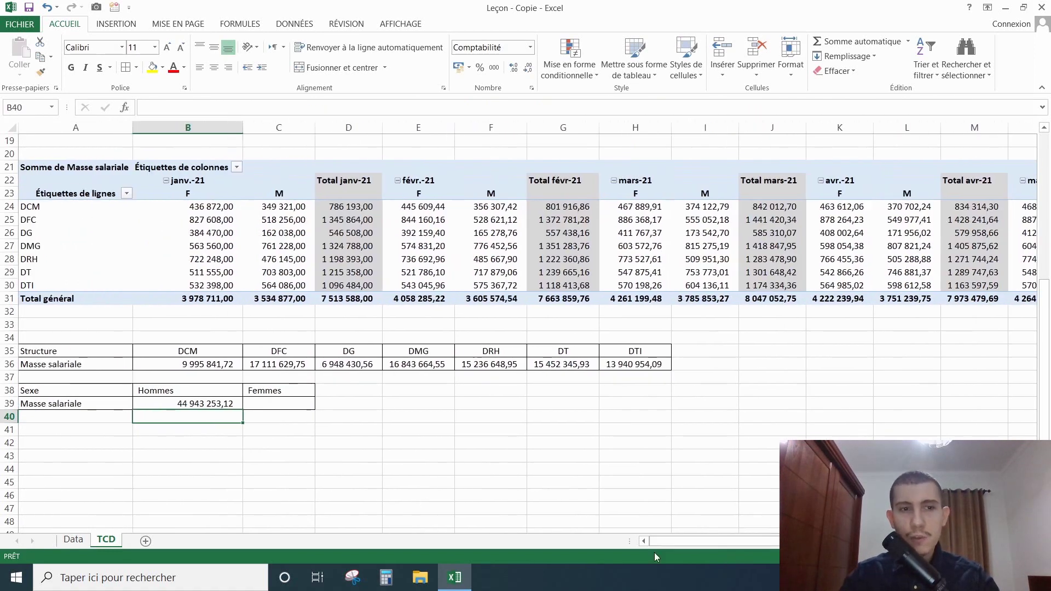
pyautogui.click(300, 403)
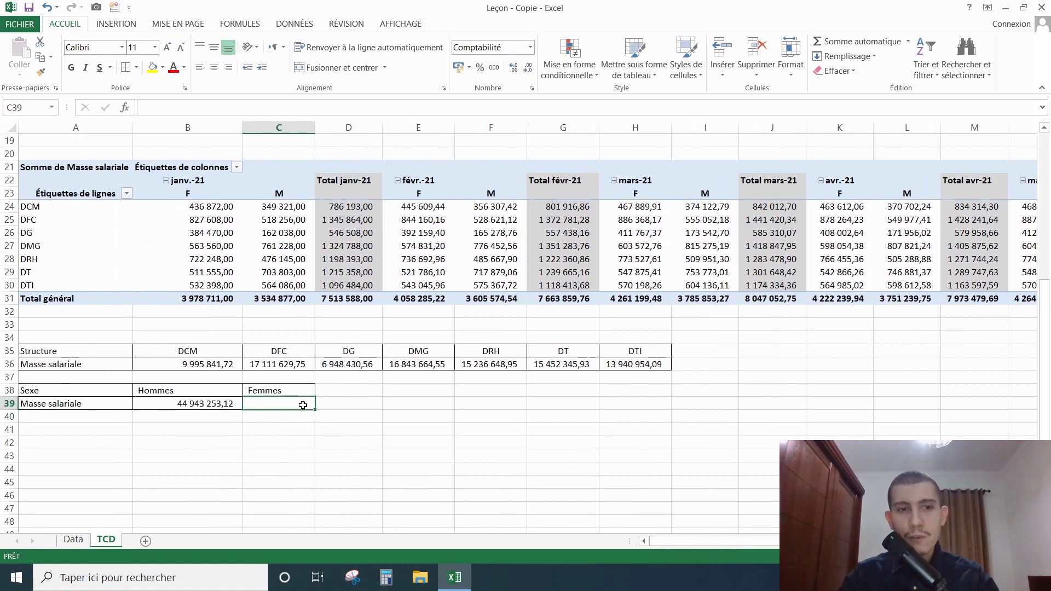
pyautogui.write('=(')
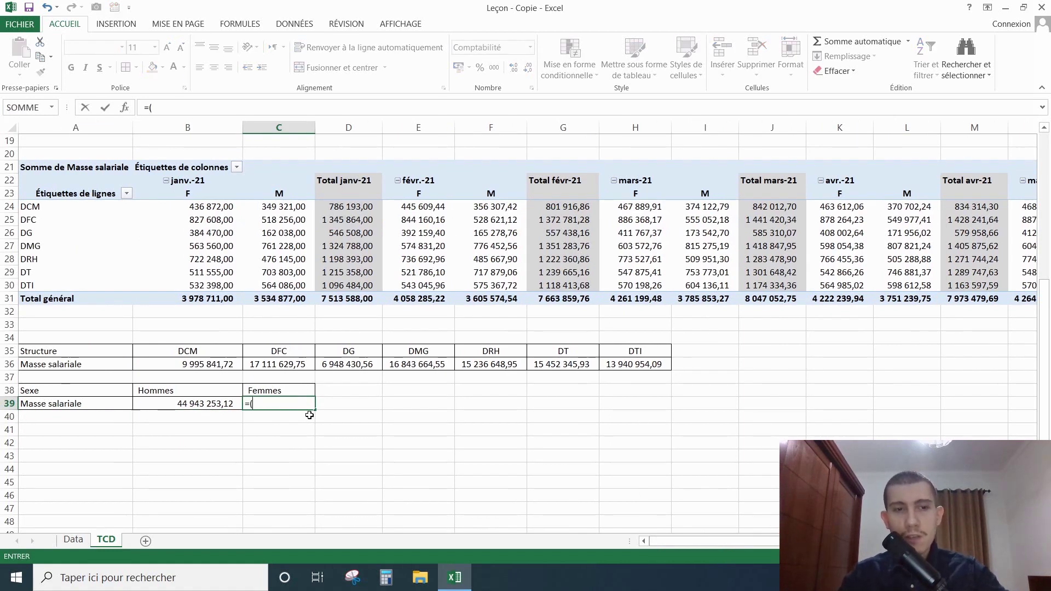
pyautogui.click(215, 294)
pyautogui.write('+')
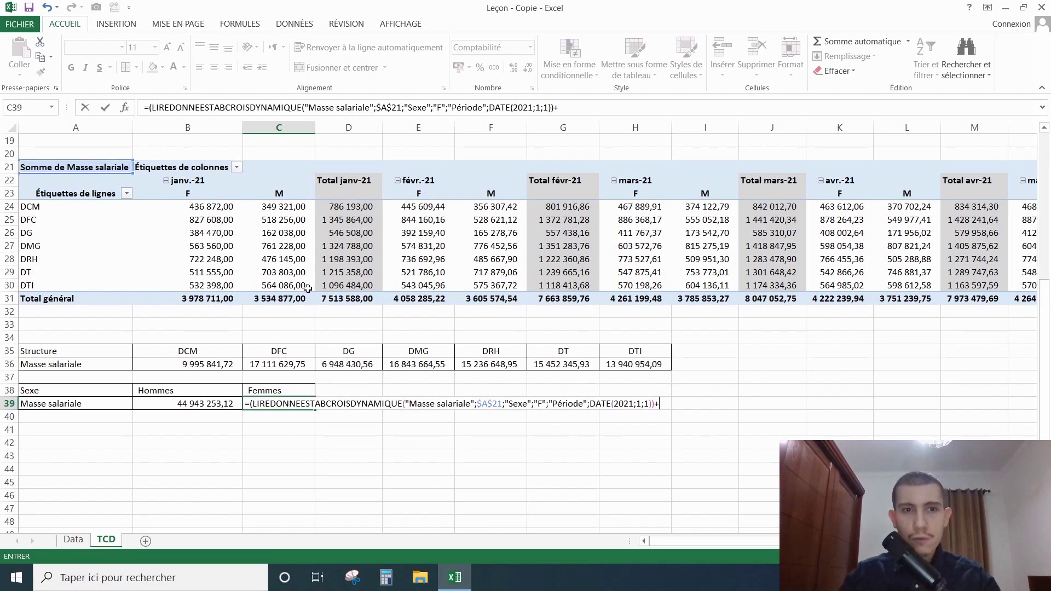
pyautogui.click(427, 298)
pyautogui.write('+')
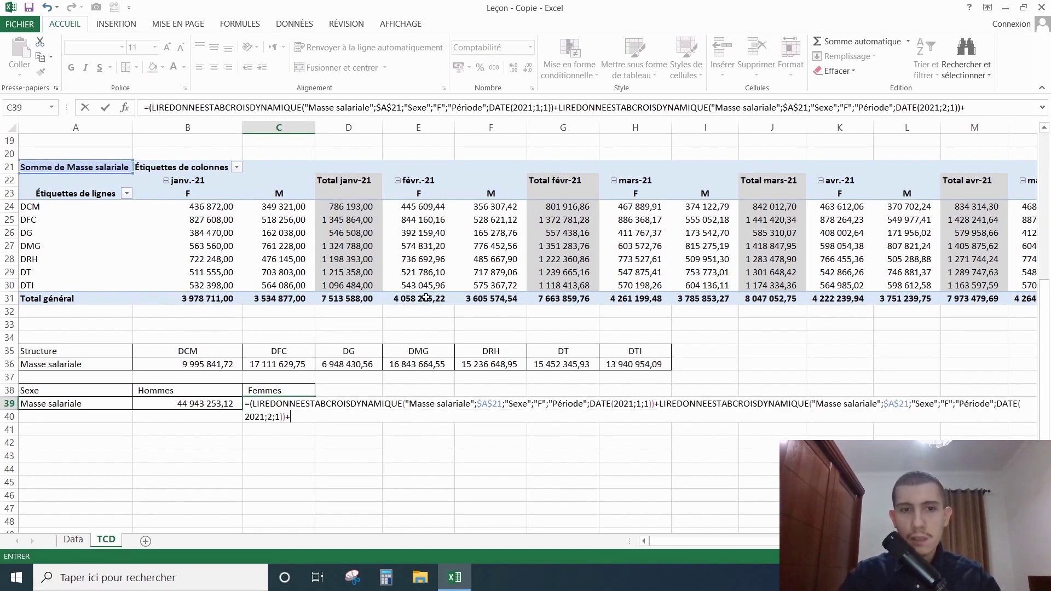
pyautogui.click(627, 296)
pyautogui.write('+')
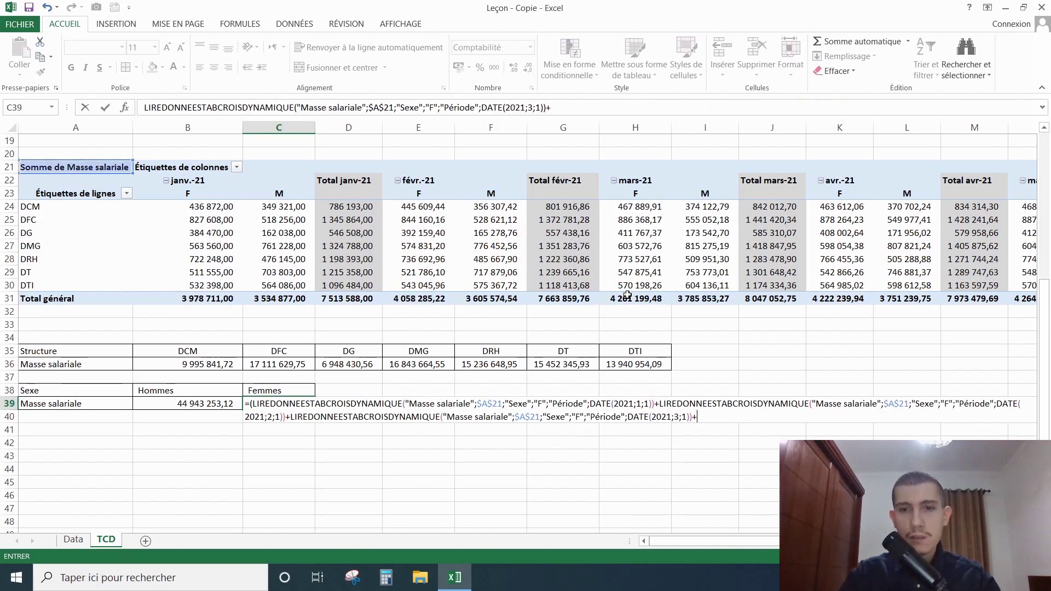
pyautogui.click(828, 296)
pyautogui.write('+')
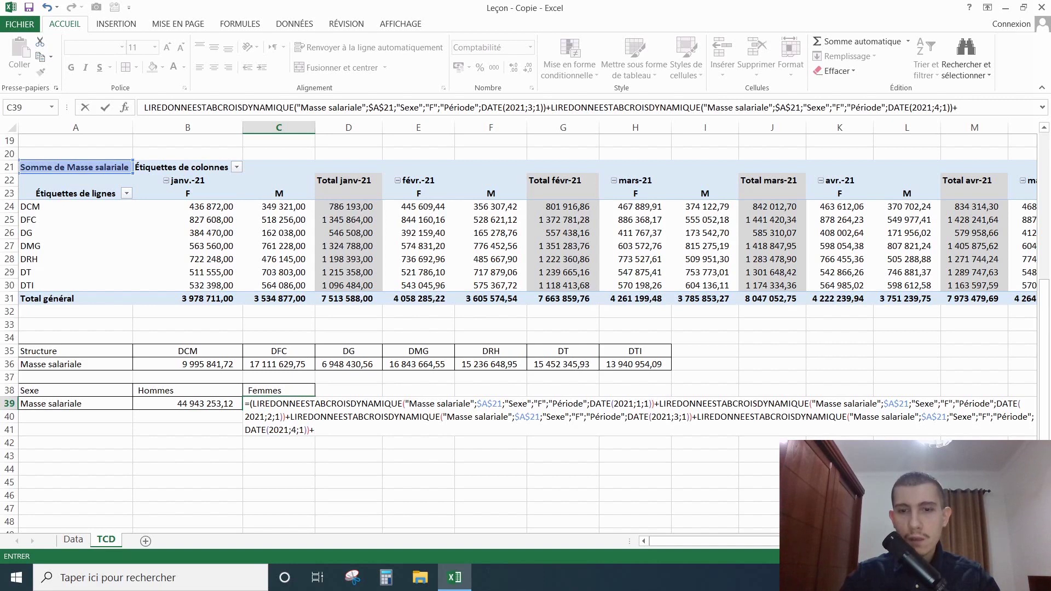
# Extend the C39 sum with the Total général F values for May to August (N31, Q31, T31, W31)
pyautogui.hscroll(3, 772, 542)
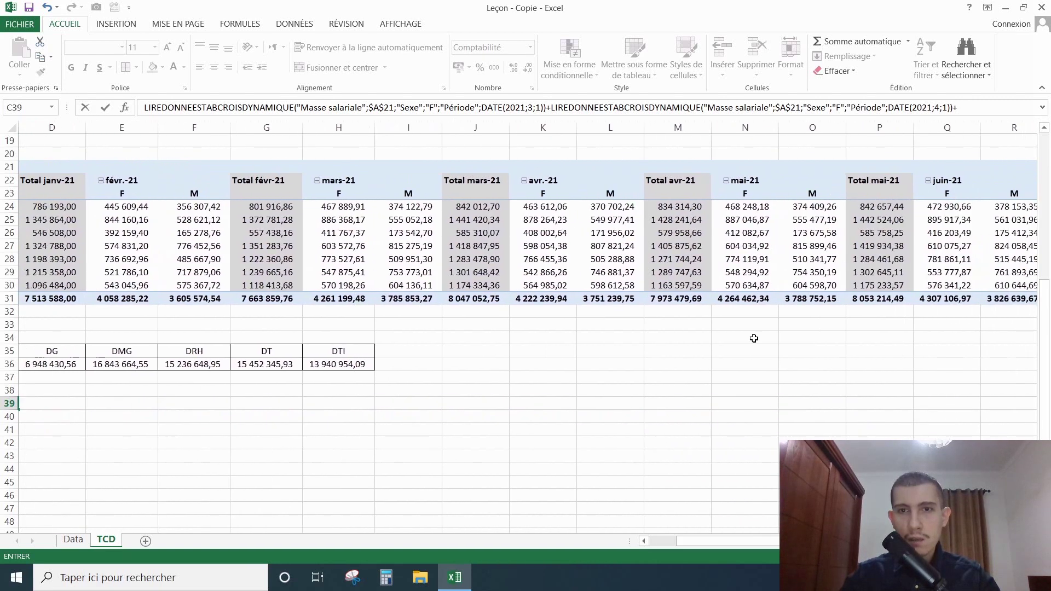
pyautogui.click(747, 299)
pyautogui.write('+')
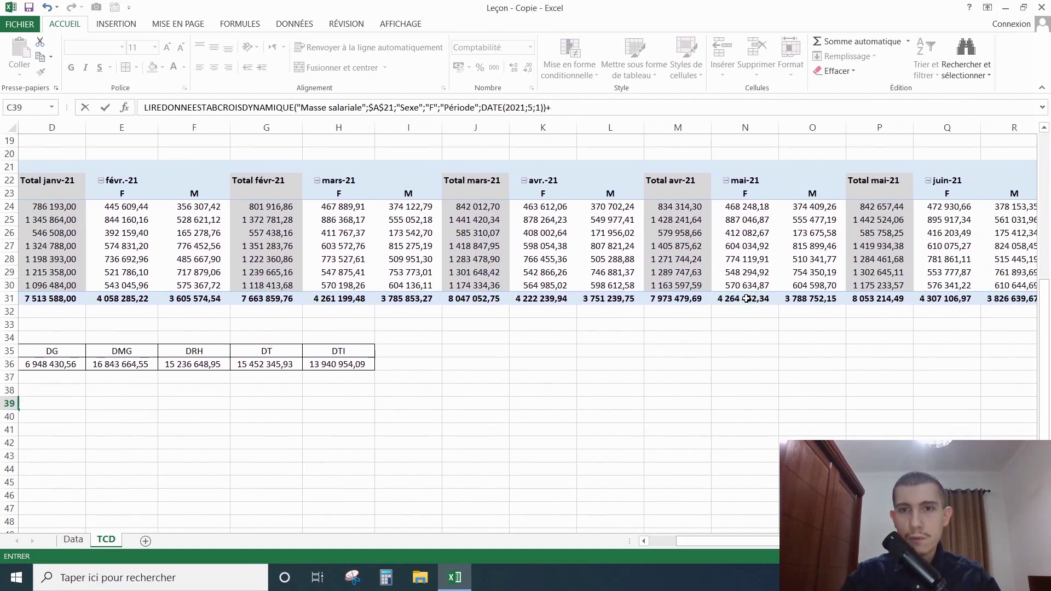
pyautogui.click(932, 298)
pyautogui.write('+')
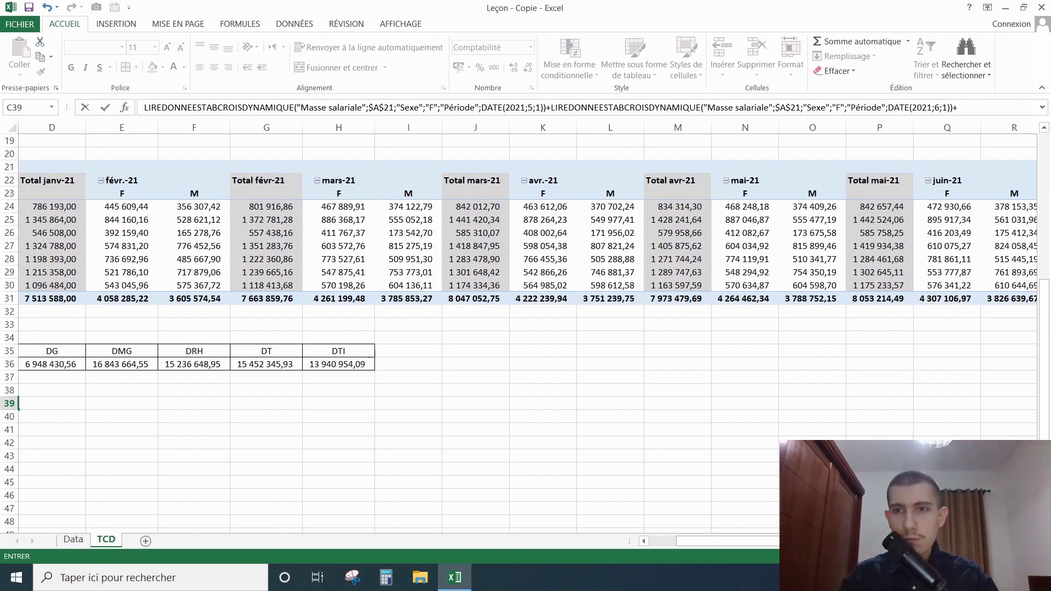
pyautogui.moveTo(821, 541); pyautogui.dragTo(884, 540)
pyautogui.click(654, 300)
pyautogui.write('+')
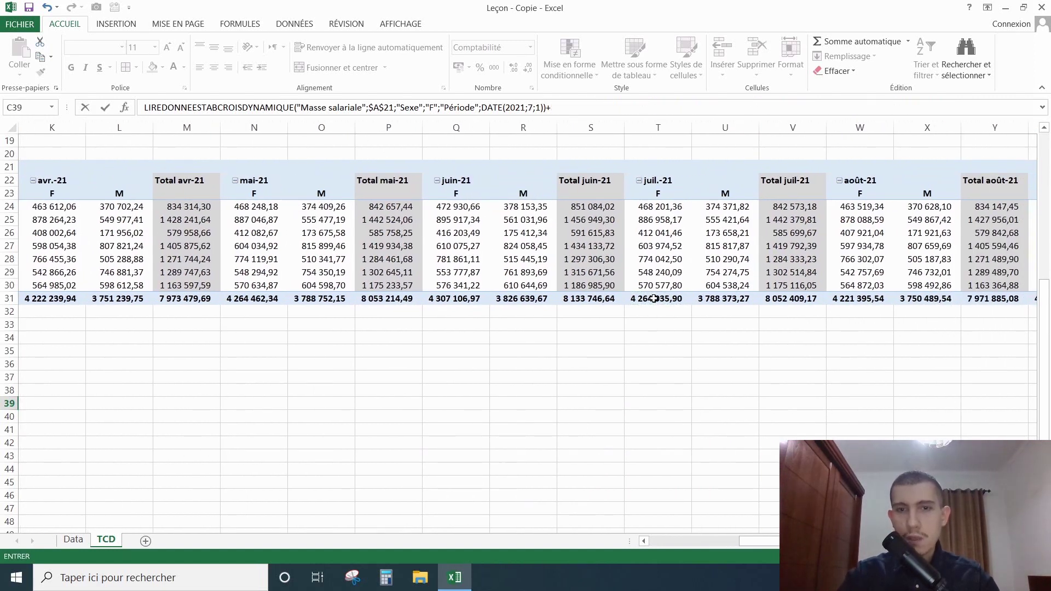
pyautogui.click(858, 300)
pyautogui.write('+')
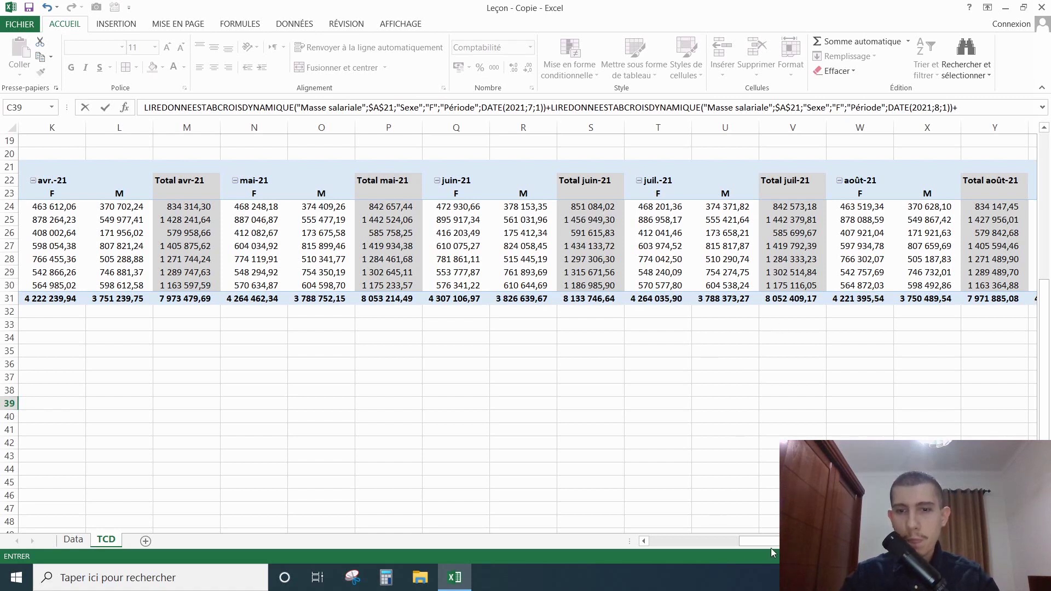
# Complete the C39 formula with the Total général F values for September to December (Z31, AC31, AF31, AI31)
pyautogui.hscroll(6, 668, 332)
pyautogui.click(666, 300)
pyautogui.write('+')
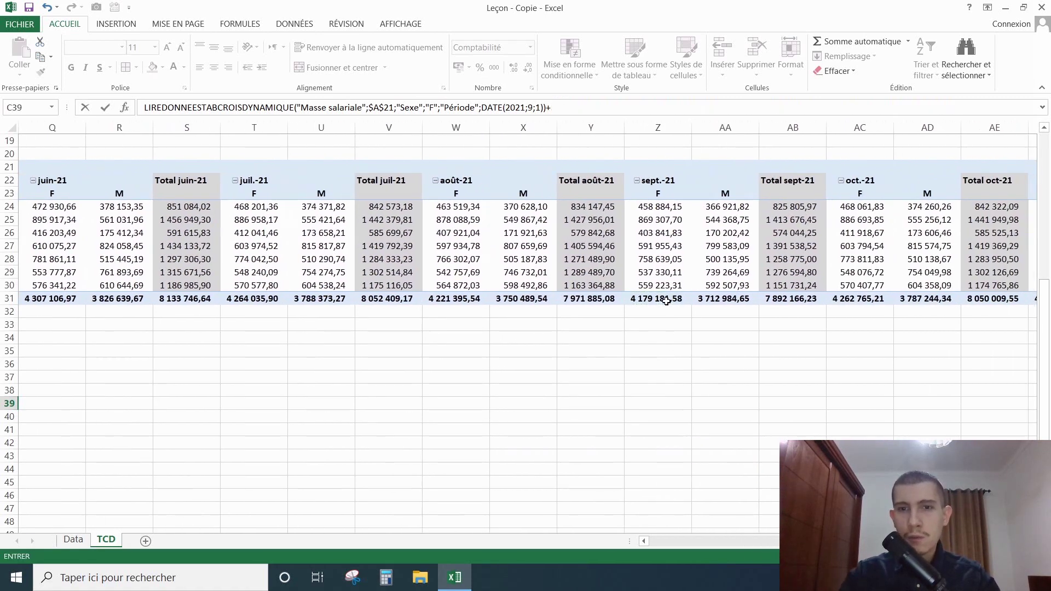
pyautogui.click(858, 299)
pyautogui.write('+')
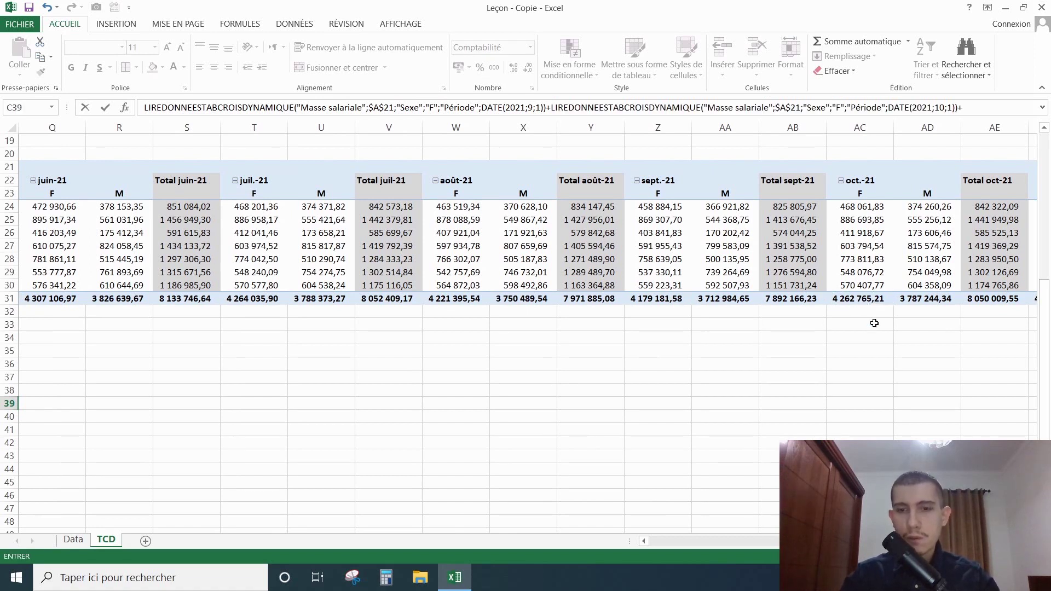
pyautogui.hscroll(4, 821, 279)
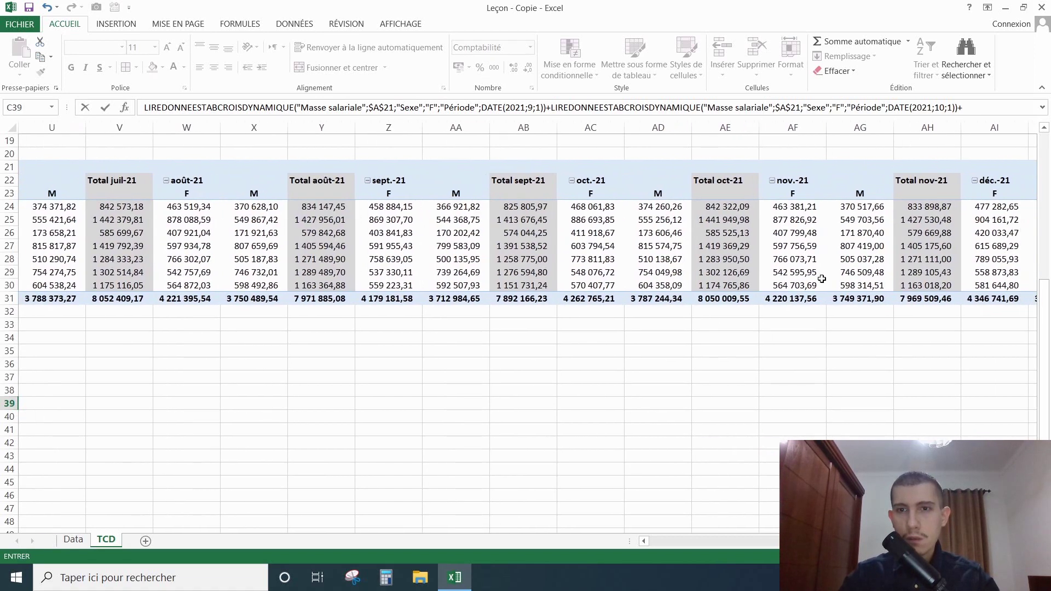
pyautogui.click(811, 299)
pyautogui.write('+')
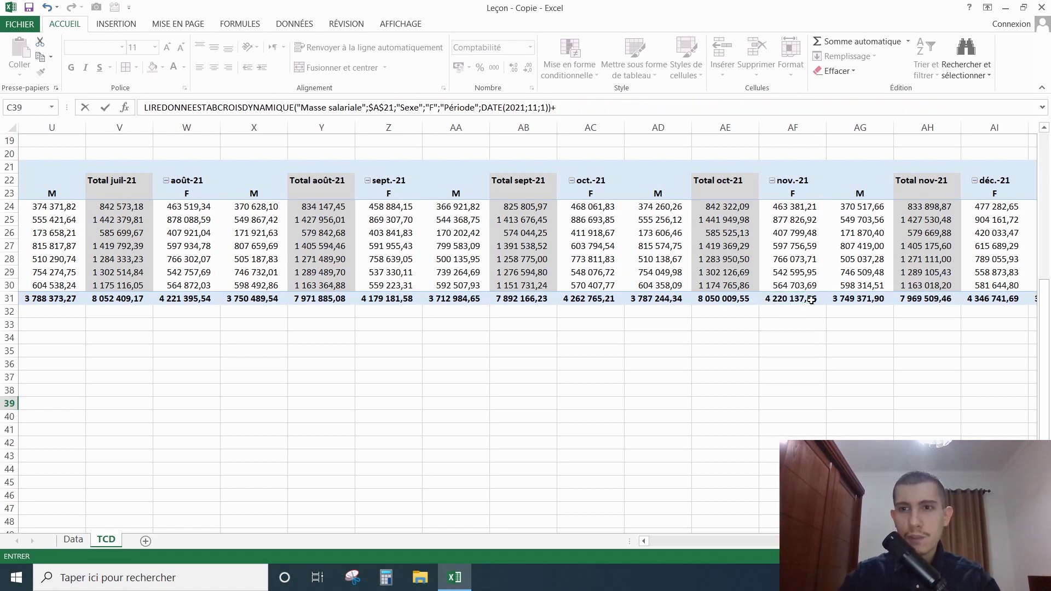
pyautogui.click(999, 299)
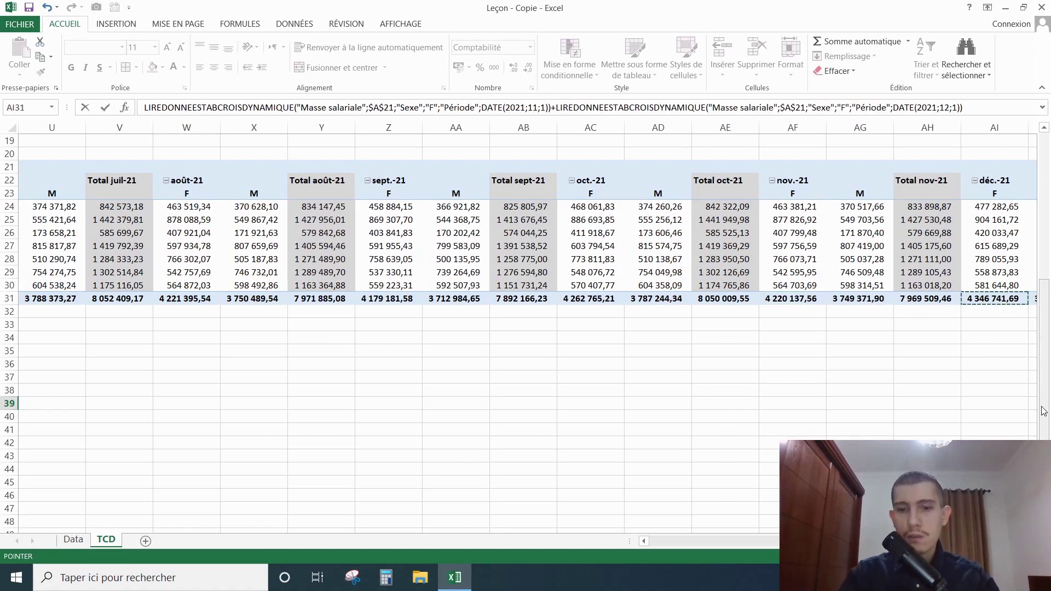
pyautogui.press('Return')
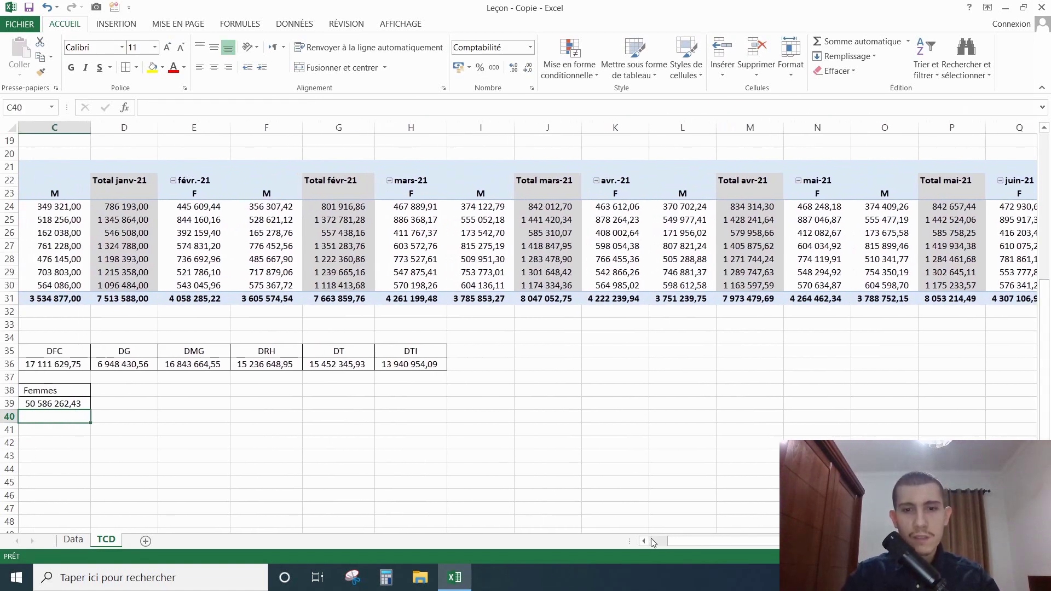
# Add the Hommes and Femmes payroll values in C40 with the formula =B39+C39 as a check
pyautogui.click(644, 541)
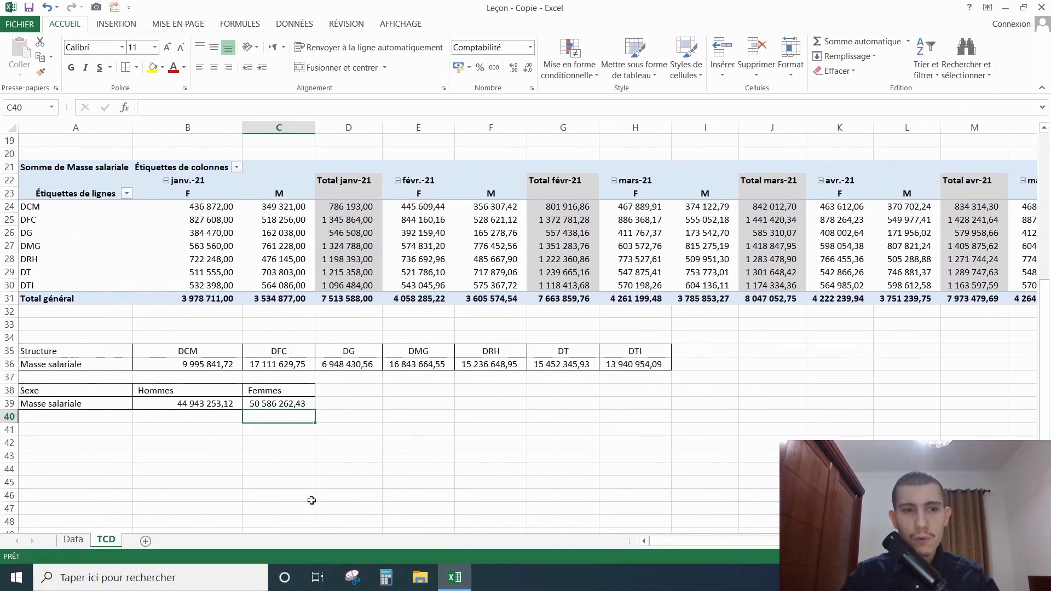
pyautogui.write('=')
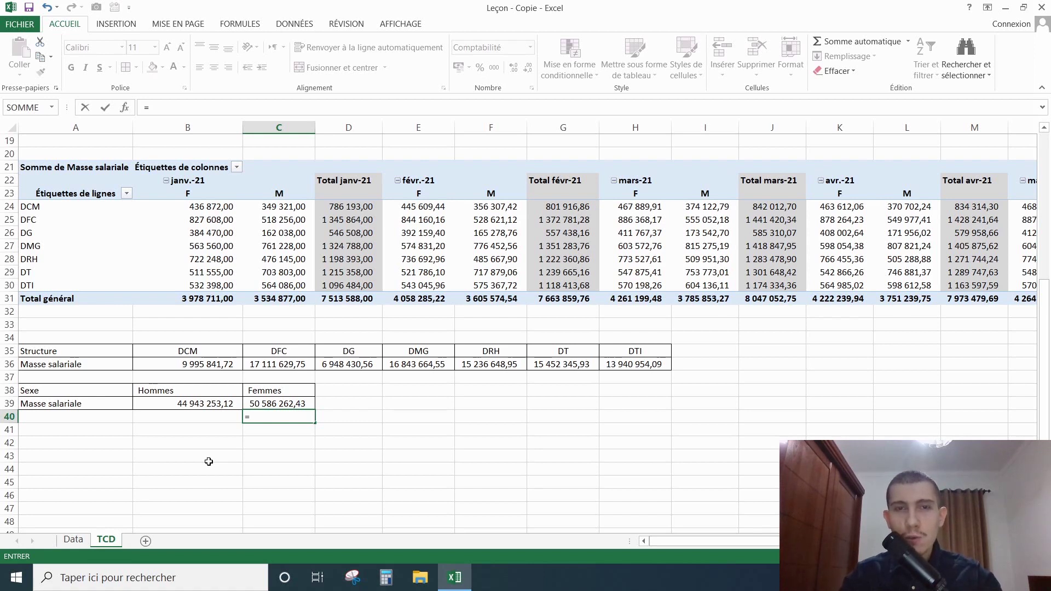
pyautogui.click(174, 406)
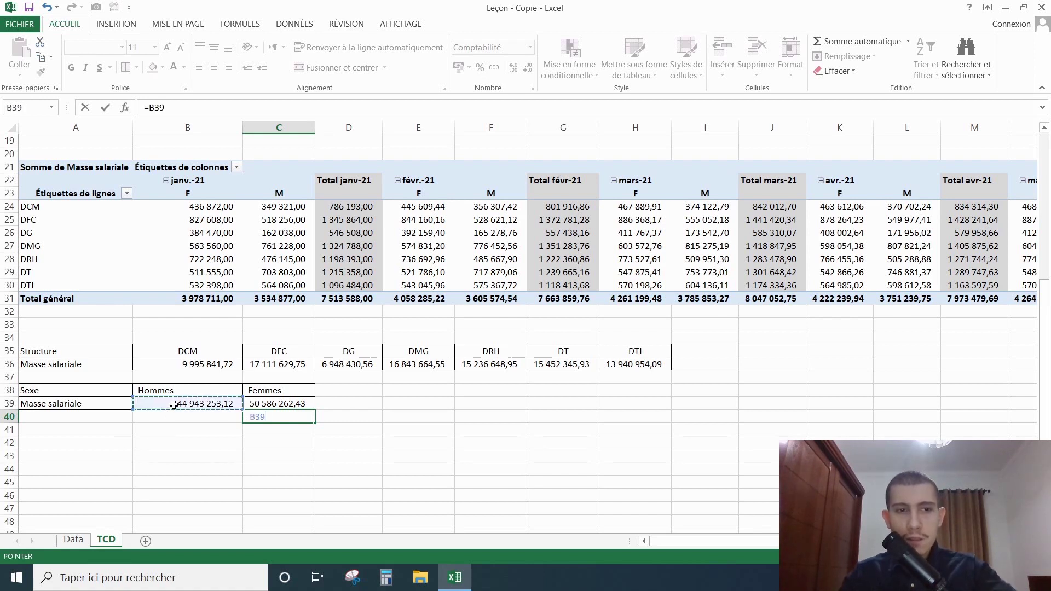
pyautogui.write('+')
pyautogui.click(272, 405)
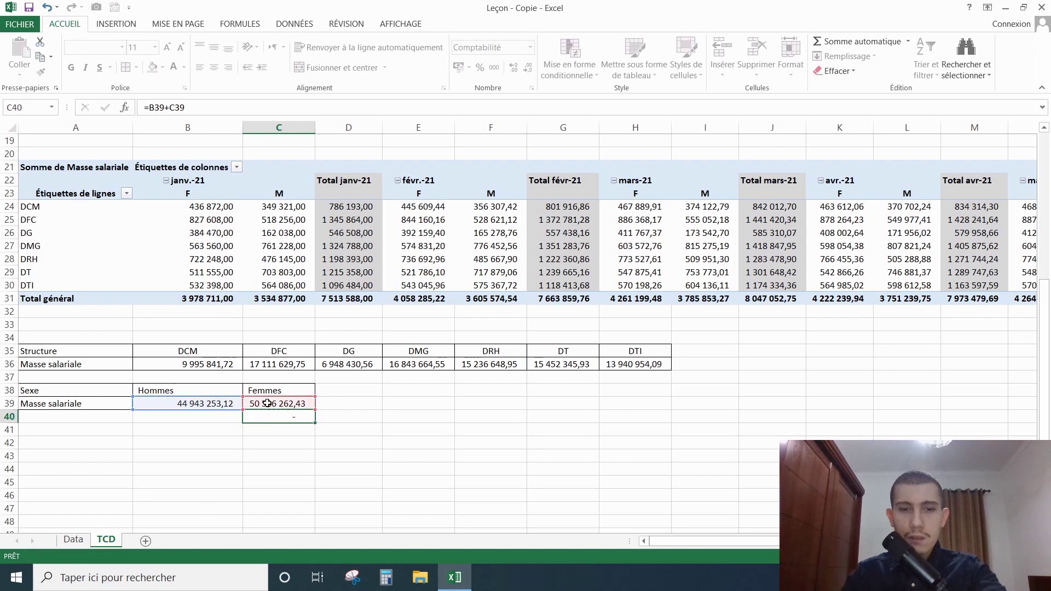
pyautogui.press('Return')
pyautogui.moveTo(664, 541)
pyautogui.mouseDown()
pyautogui.moveTo(711, 541)
pyautogui.moveTo(651, 541)
pyautogui.mouseUp()
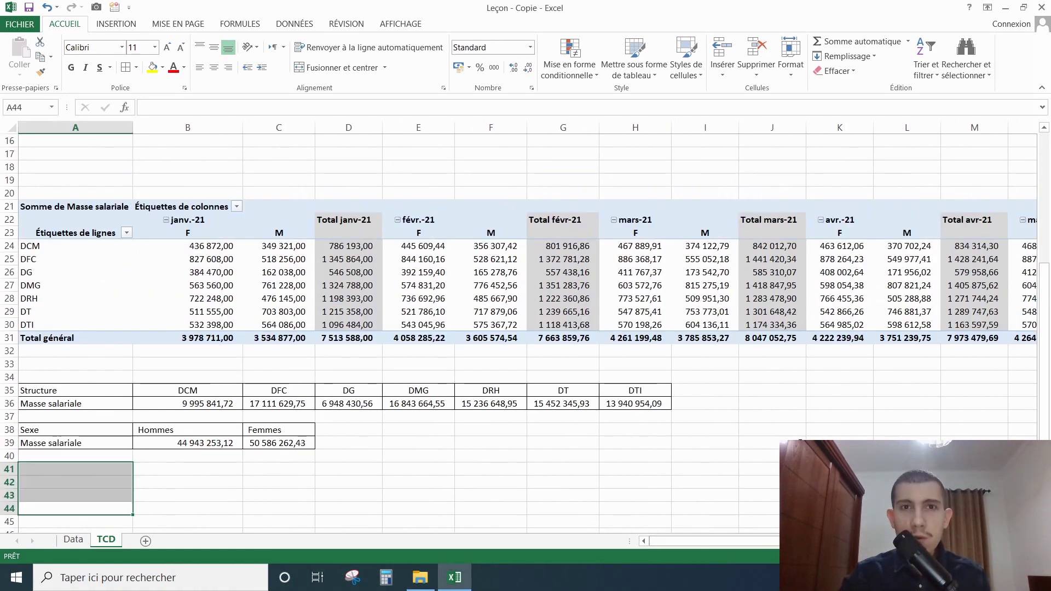
# Start a monthly payroll table below the Sexe table with the row labels Mois in A41 and Masse salariale in A42
pyautogui.click(776, 441)
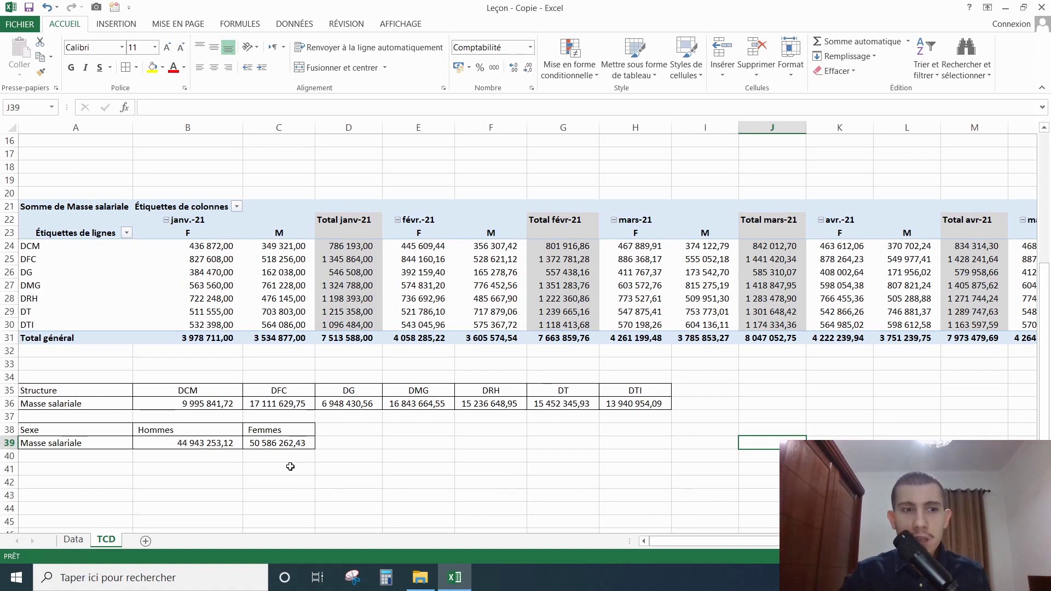
pyautogui.scroll(-2, 290, 467)
pyautogui.click(73, 395)
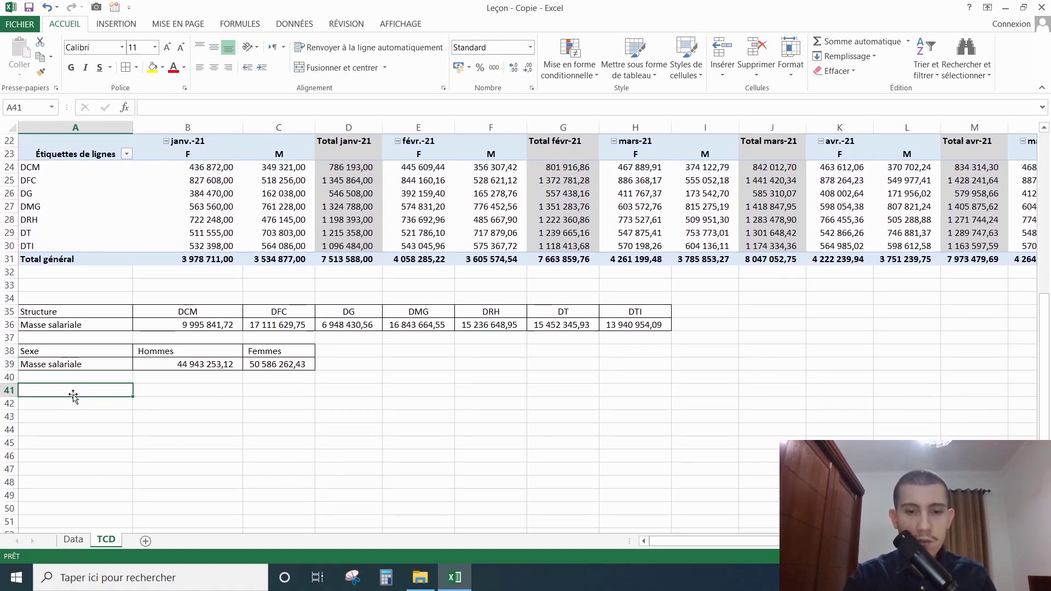
pyautogui.write('Mois')
pyautogui.press('Return')
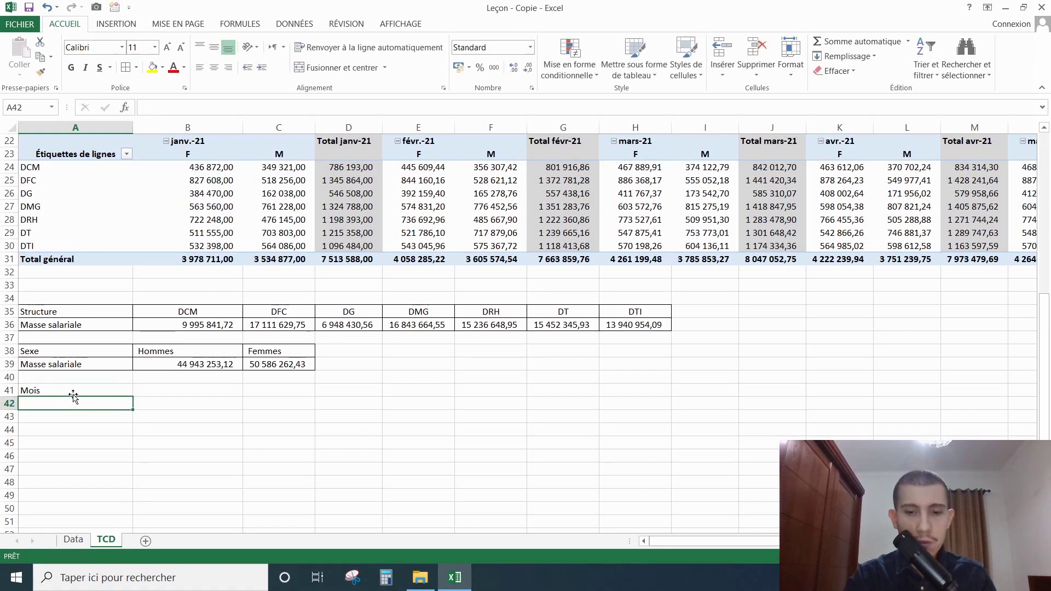
pyautogui.write('Masse salariale')
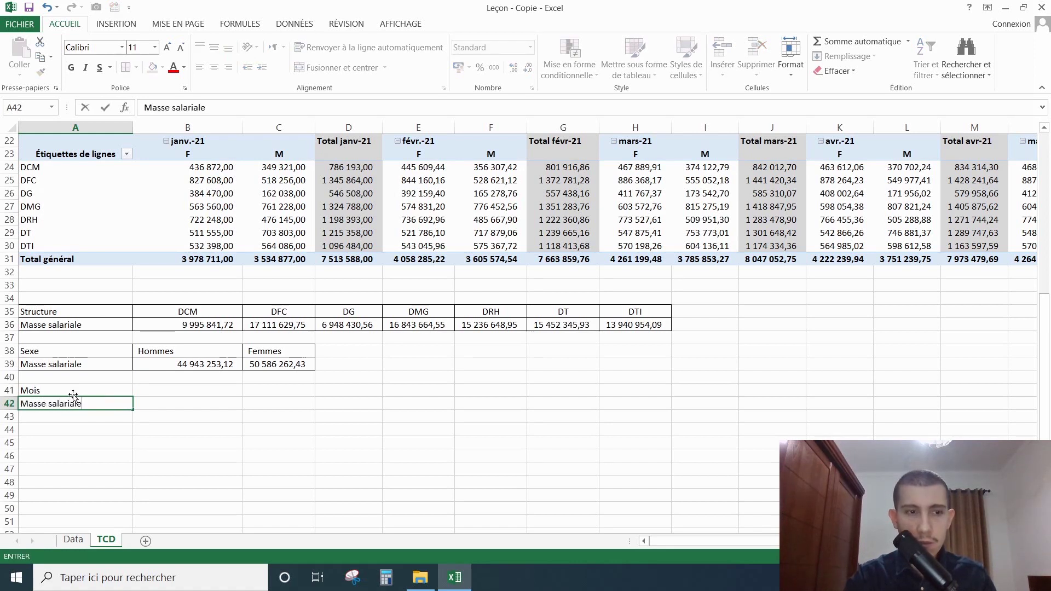
pyautogui.press('Tab')
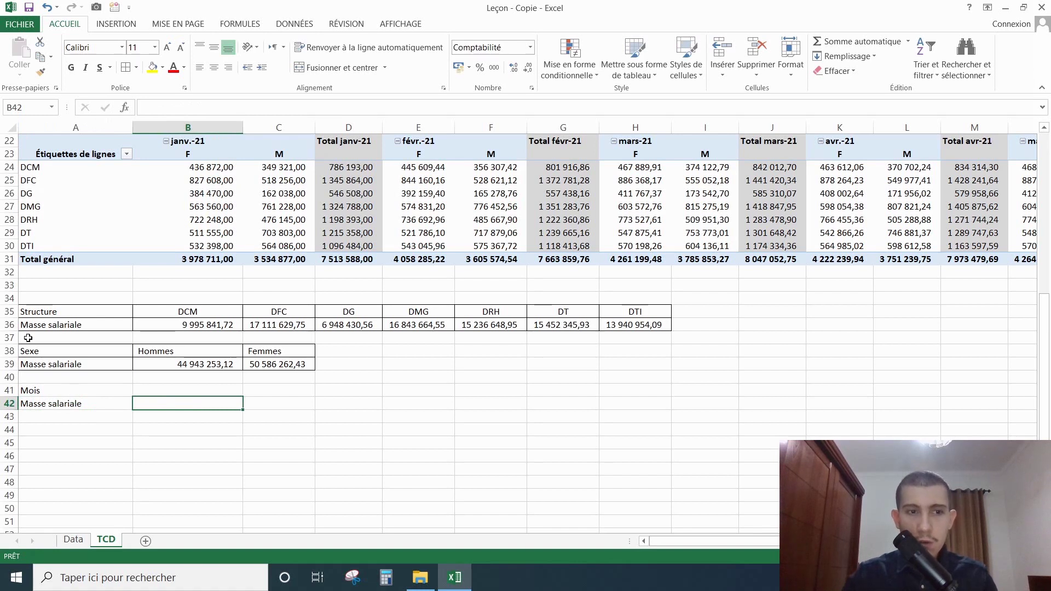
# Enter Janvier in B41, fill the month series through Décembre in M41, and center the month headers
pyautogui.click(203, 388)
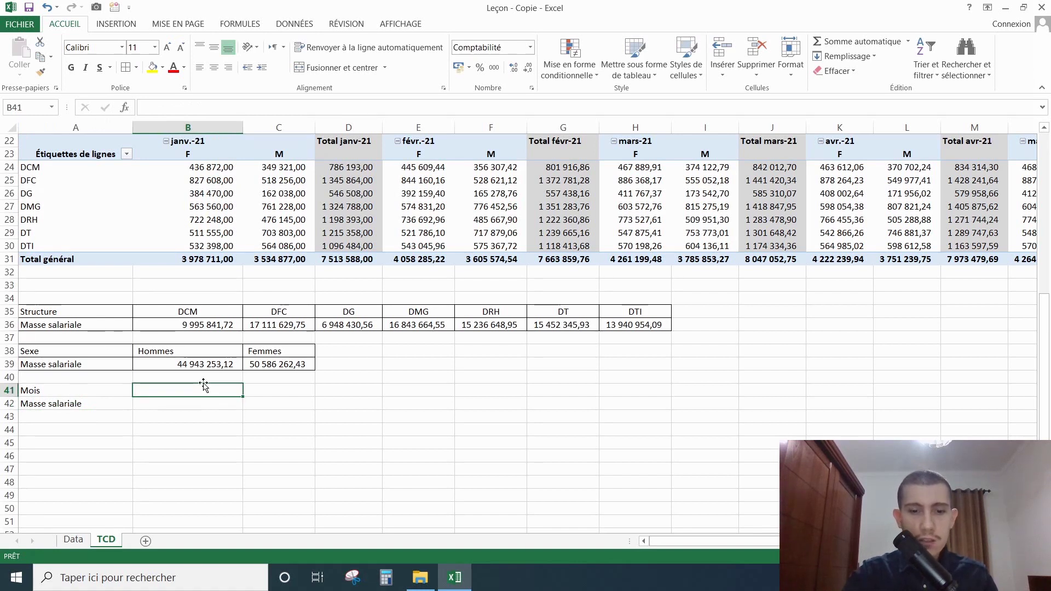
pyautogui.write('Janvier')
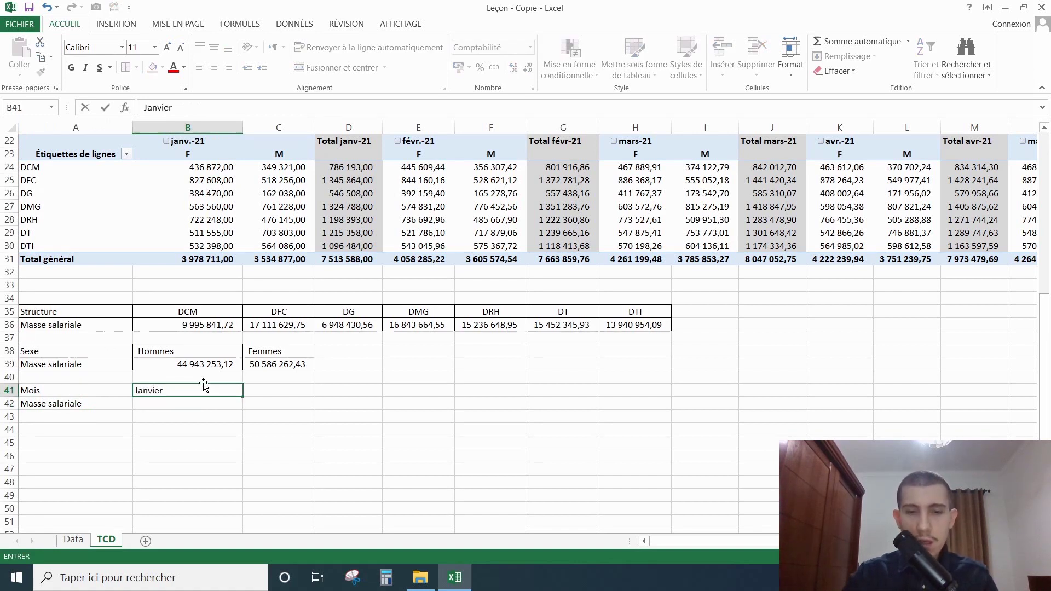
pyautogui.click(213, 480)
pyautogui.click(215, 390)
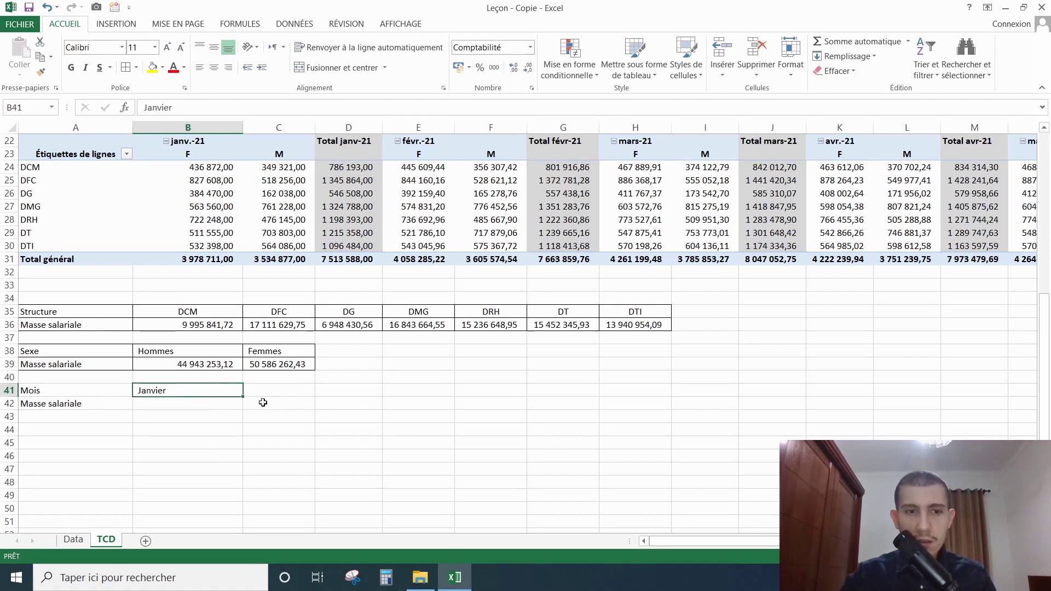
pyautogui.moveTo(244, 398); pyautogui.dragTo(968, 374)
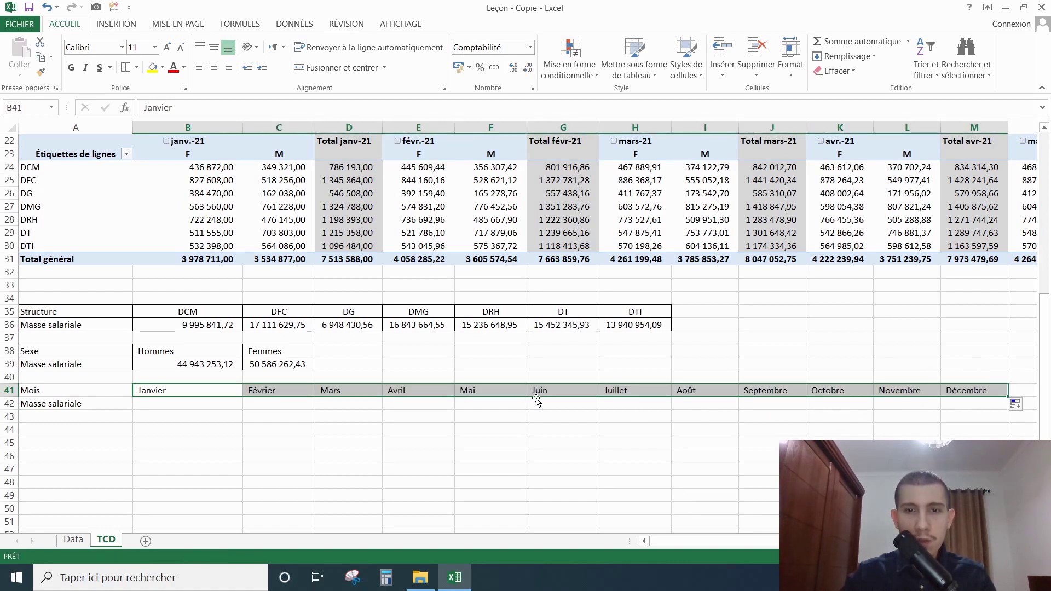
pyautogui.click(214, 66)
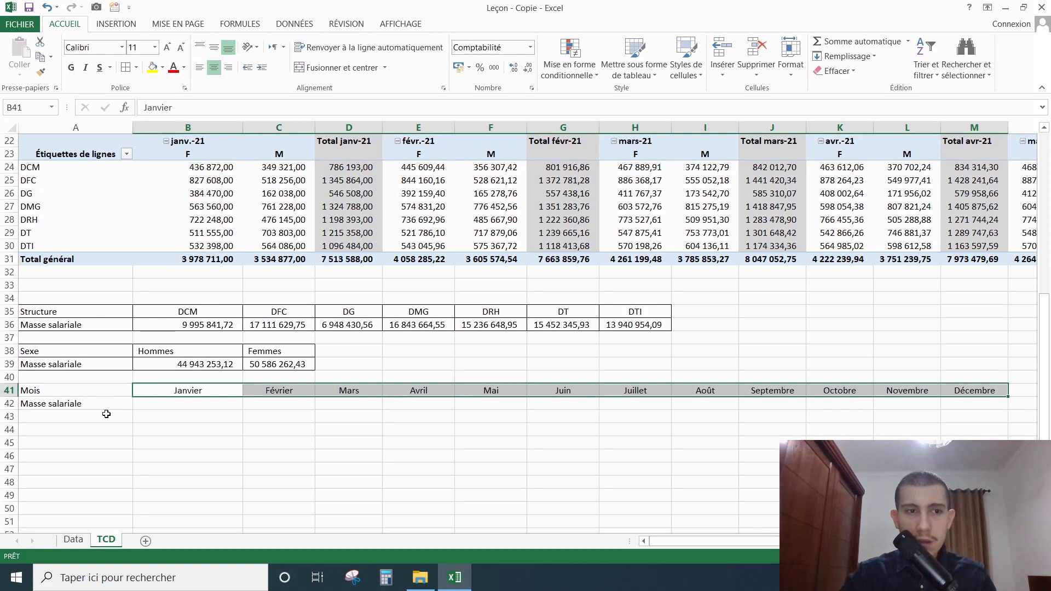
# Add borders around all cells of the monthly payroll table in A41:M42
pyautogui.moveTo(64, 383); pyautogui.dragTo(980, 404)
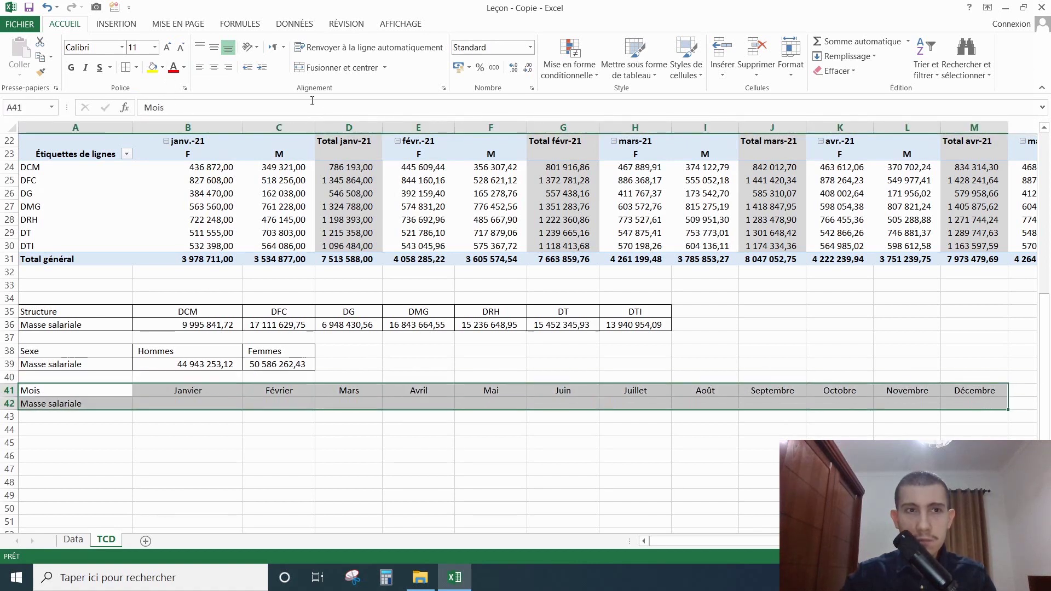
pyautogui.click(126, 66)
pyautogui.click(192, 417)
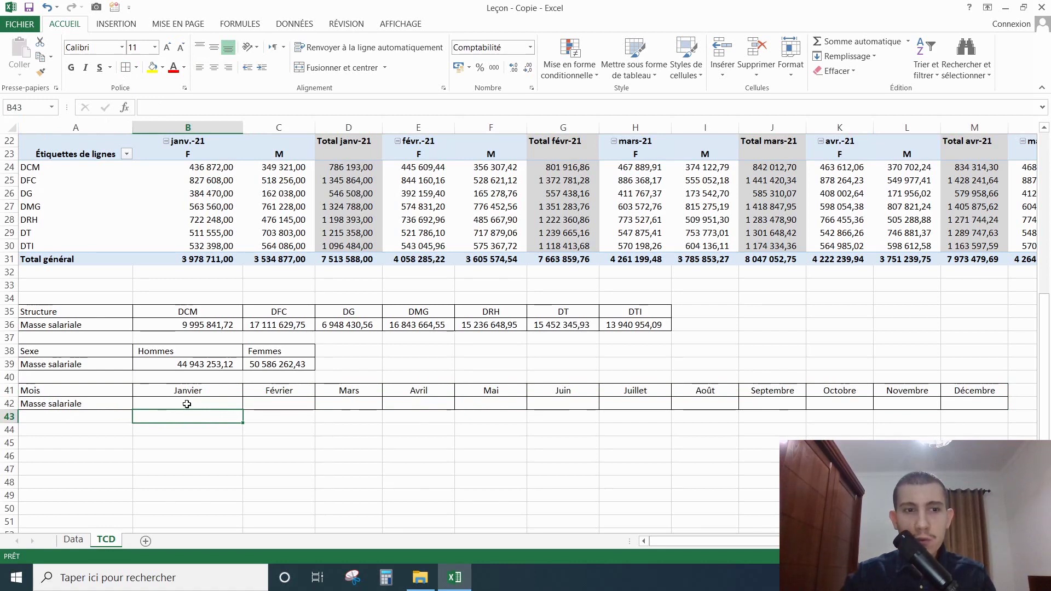
# Link the Janvier payroll cell B42 to the pivot table's Total janv-21 grand total
pyautogui.click(187, 404)
pyautogui.write('=')
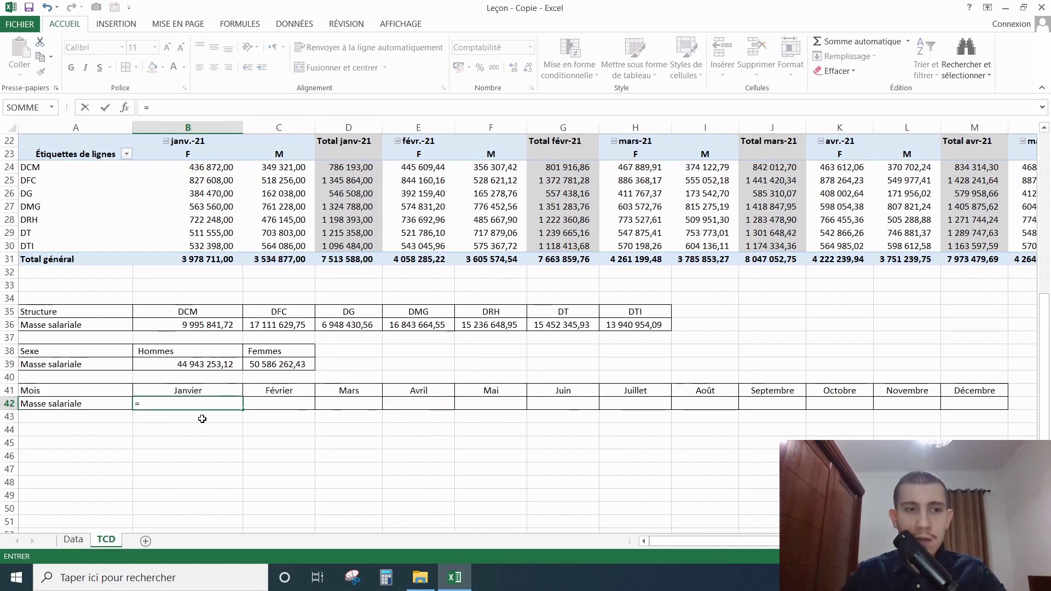
pyautogui.scroll(1, 282, 289)
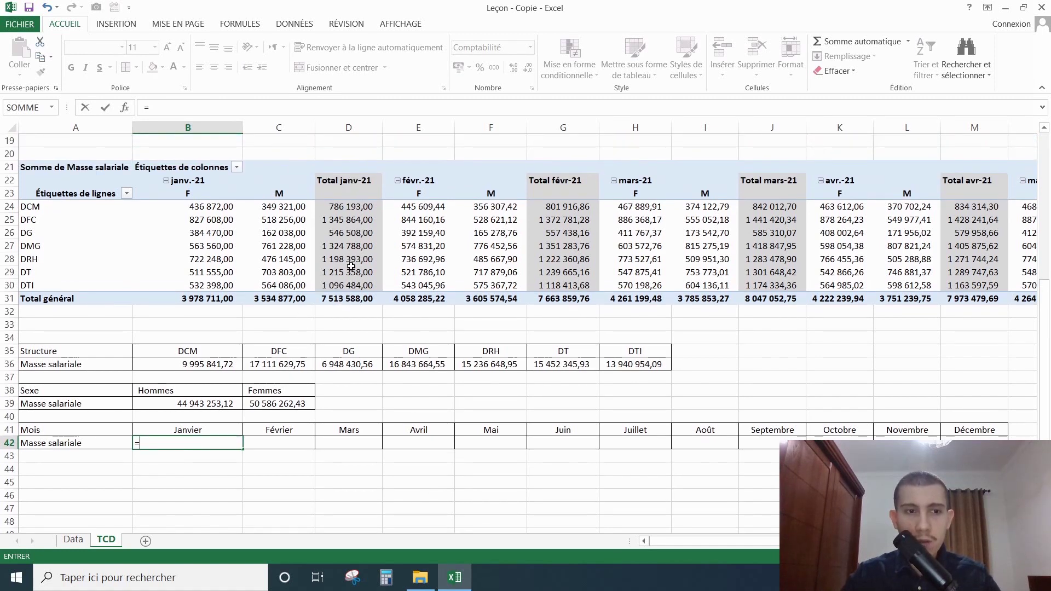
pyautogui.click(353, 297)
pyautogui.press('Return')
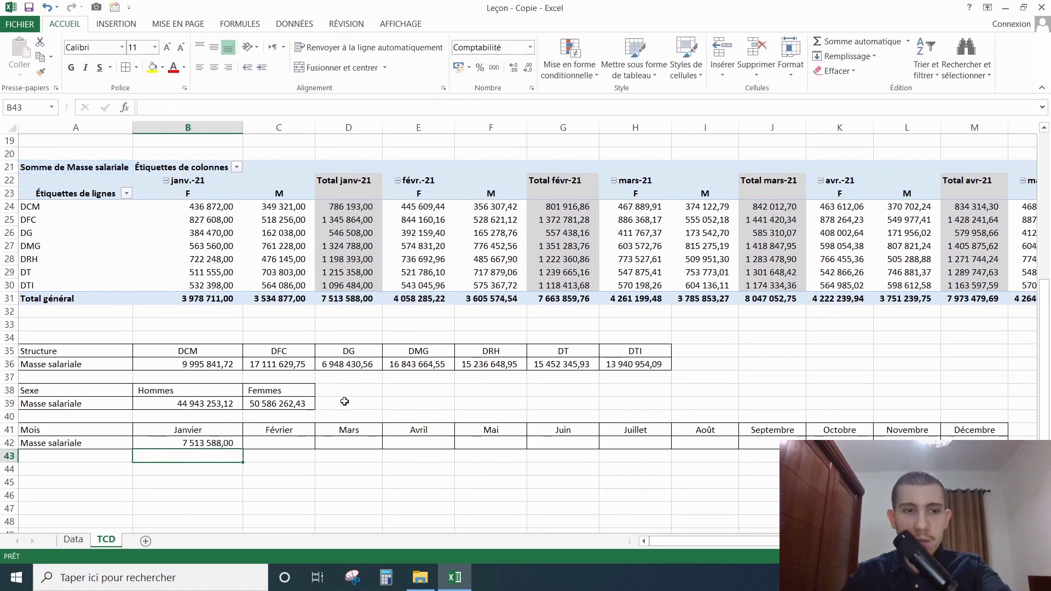
# Link the Février and Mars payroll cells C42 and D42 to the pivot table's Total févr-21 and Total mars-21 grand totals
pyautogui.click(307, 441)
pyautogui.write('=')
pyautogui.click(577, 296)
pyautogui.press('Return')
pyautogui.click(368, 443)
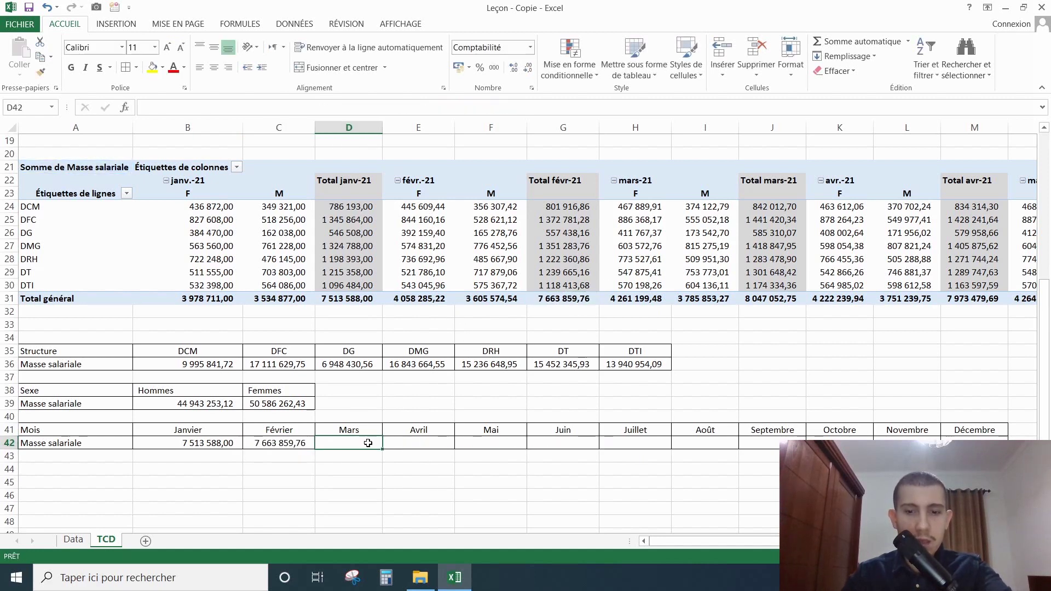
pyautogui.write('=')
pyautogui.click(784, 297)
pyautogui.press('Return')
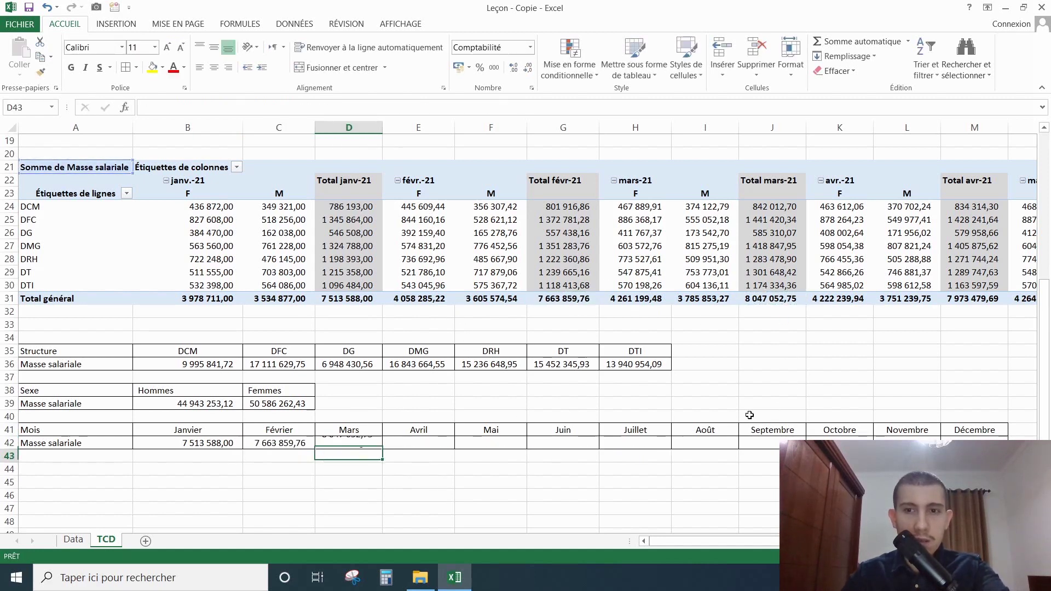
# Link the Avril payroll cell E42 to the pivot table's Total avr-21 grand total
pyautogui.click(402, 443)
pyautogui.write('=')
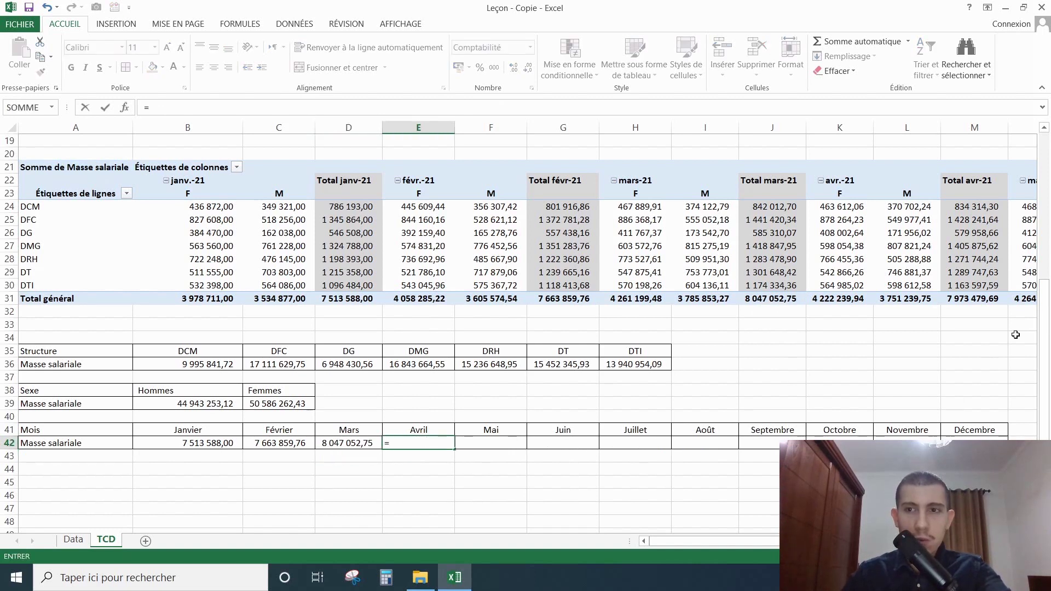
pyautogui.click(989, 298)
pyautogui.press('Return')
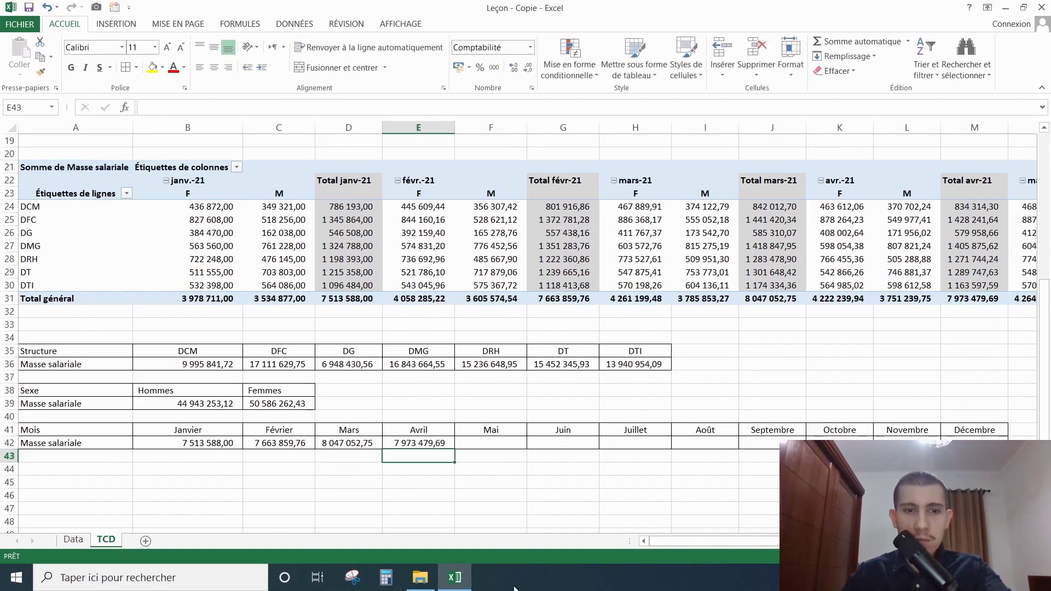
# Link the Mai payroll cell F42 to the pivot table's Total mai-21 grand total
pyautogui.moveTo(645, 541); pyautogui.dragTo(686, 541)
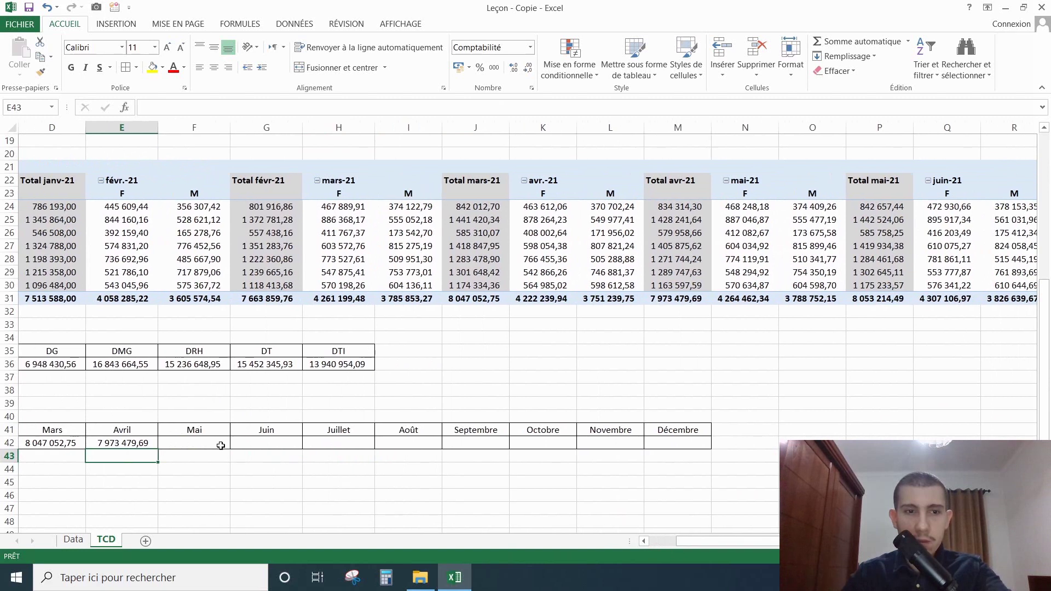
pyautogui.click(204, 441)
pyautogui.write('=')
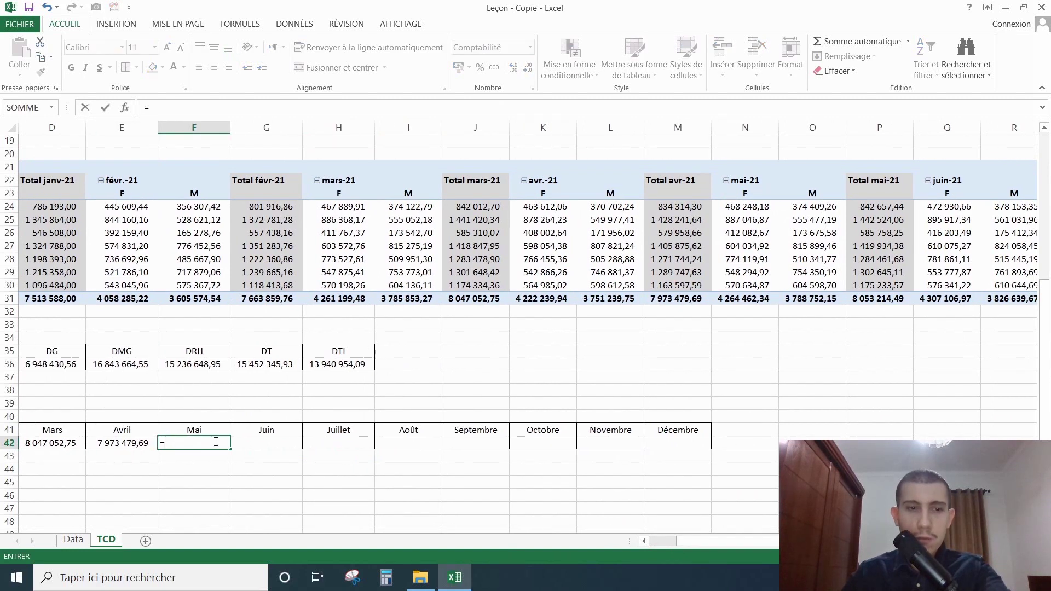
pyautogui.click(856, 297)
pyautogui.press('Return')
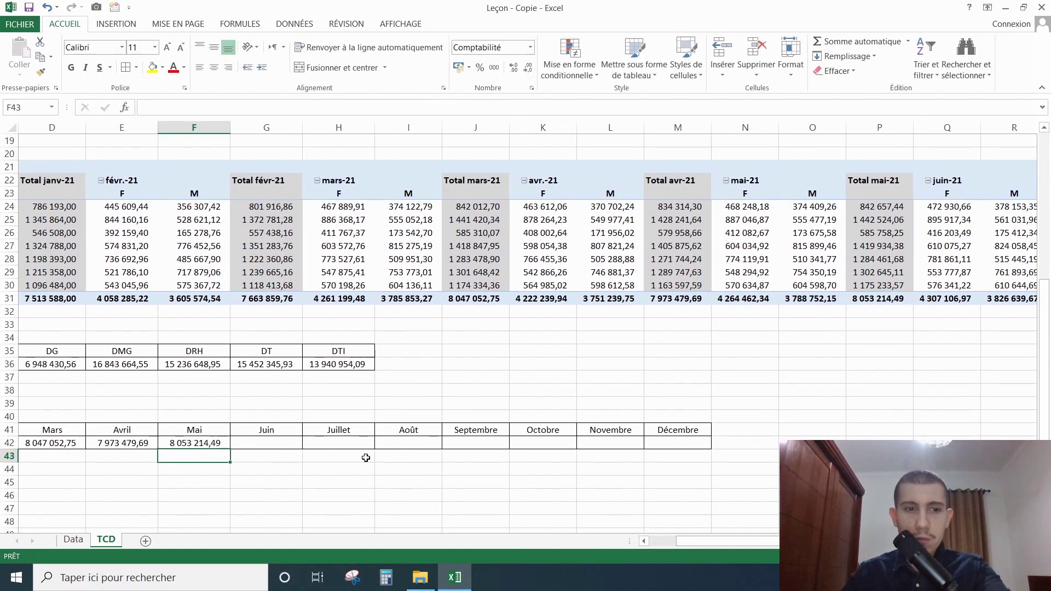
# Link the Juin payroll cell G42 to the pivot table's Total juin-21 grand total
pyautogui.click(267, 444)
pyautogui.write('=')
pyautogui.moveTo(703, 541); pyautogui.dragTo(741, 543)
pyautogui.click(800, 298)
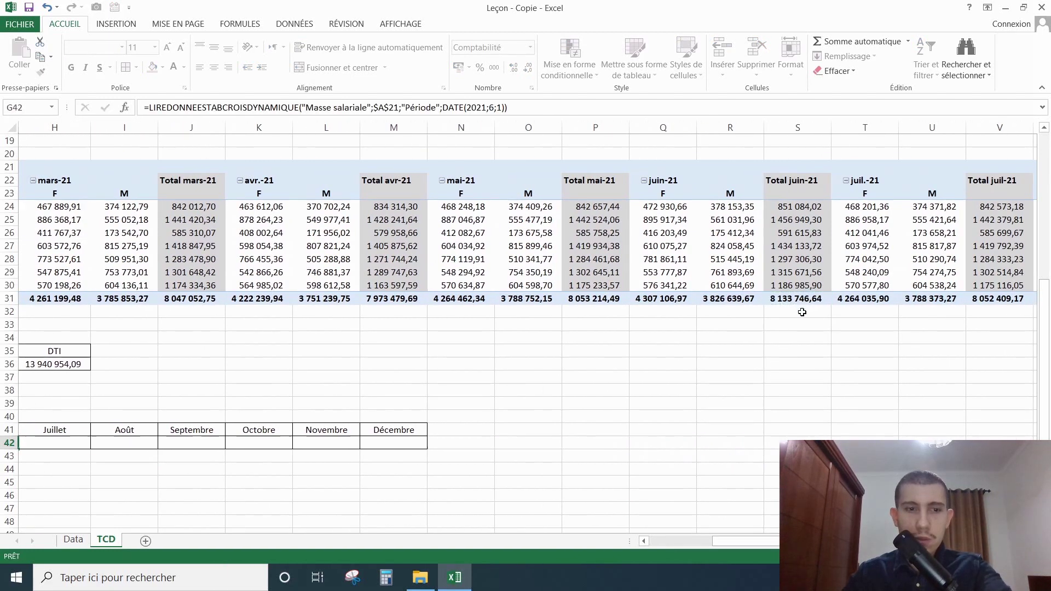
pyautogui.press('Return')
# Link the Juillet payroll cell H42 to the pivot table's Total juil-21 grand total
pyautogui.click(134, 448)
pyautogui.write('=')
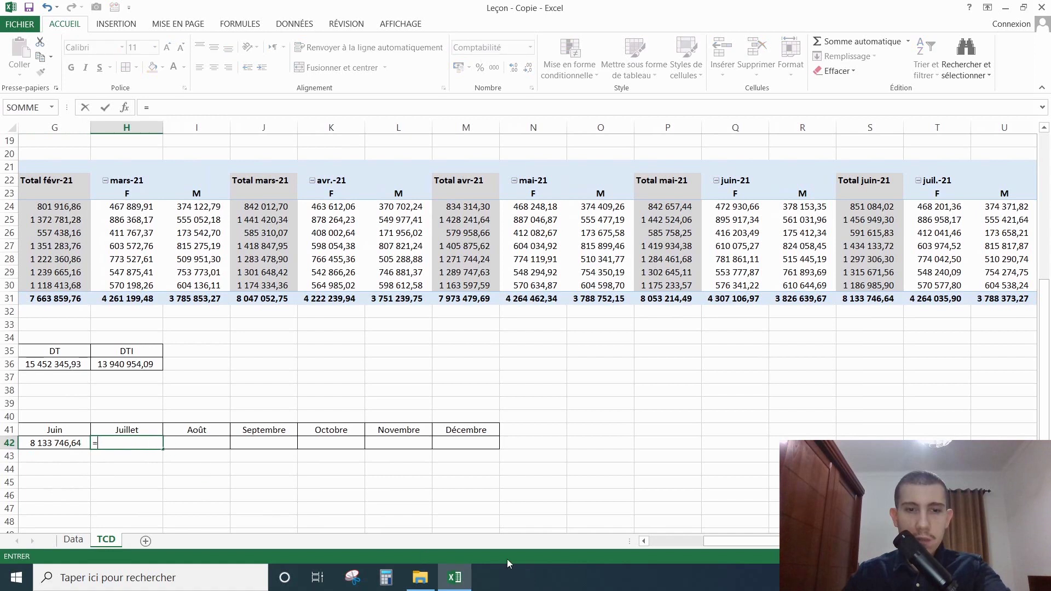
pyautogui.moveTo(721, 538); pyautogui.dragTo(772, 539)
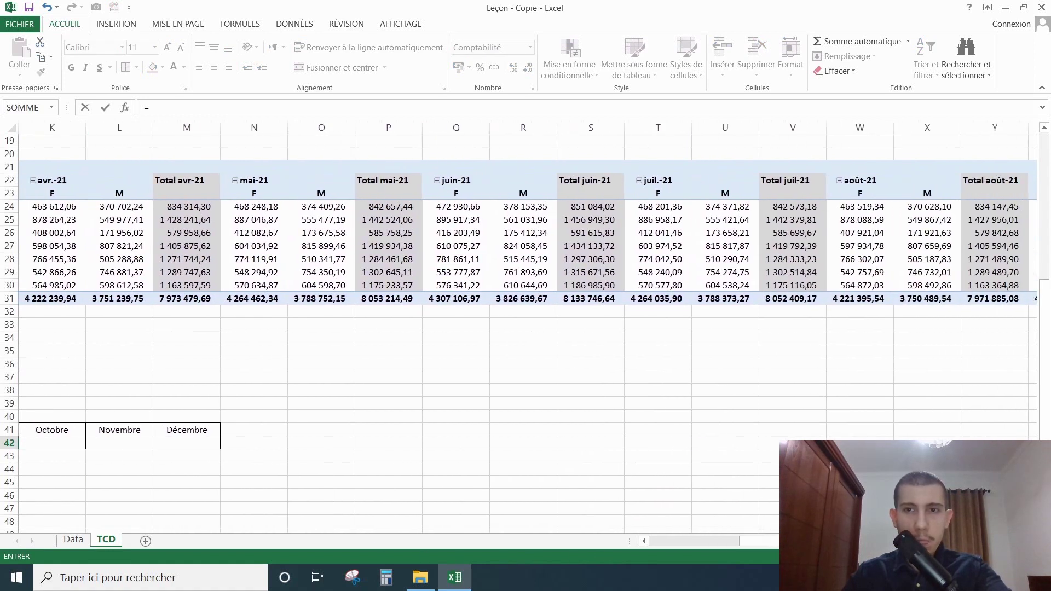
pyautogui.click(800, 304)
pyautogui.press('Return')
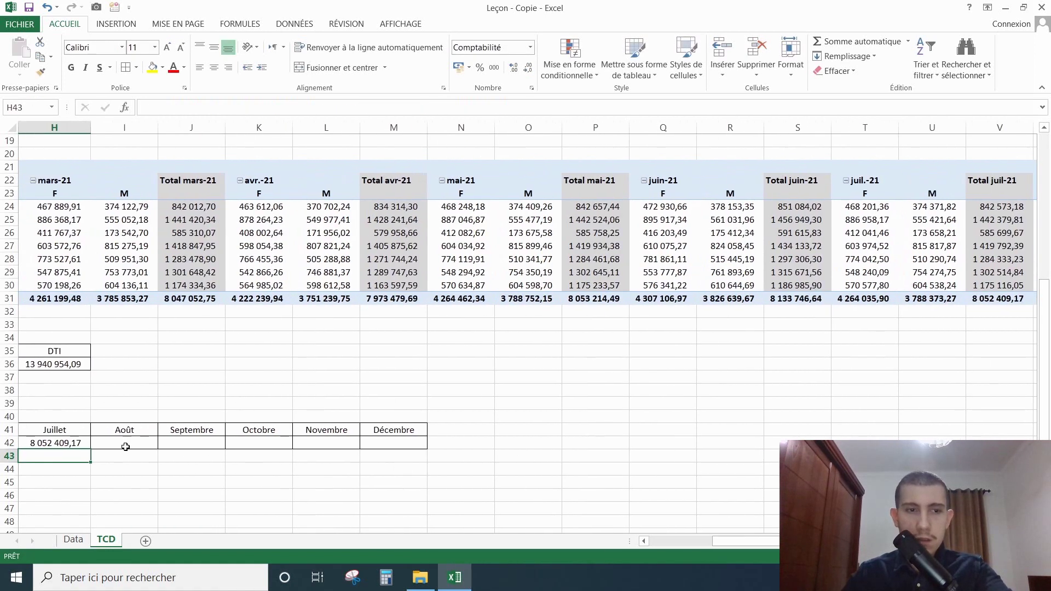
# Link the Août payroll cell I42 to the pivot table's Total août-21 grand total
pyautogui.click(129, 445)
pyautogui.write('=')
pyautogui.moveTo(722, 541); pyautogui.dragTo(754, 547)
pyautogui.click(785, 301)
pyautogui.press('Return')
# Link the Septembre payroll cell J42 to the pivot table's Total sept-21 grand total
pyautogui.click(146, 444)
pyautogui.write('=')
pyautogui.moveTo(765, 542); pyautogui.dragTo(784, 542)
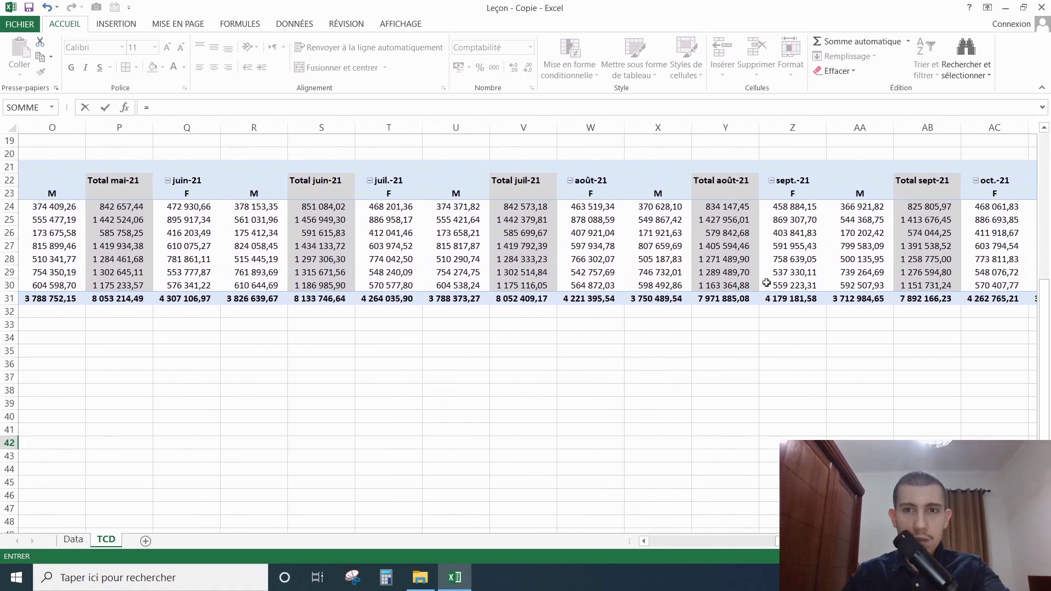
pyautogui.click(937, 300)
pyautogui.press('Return')
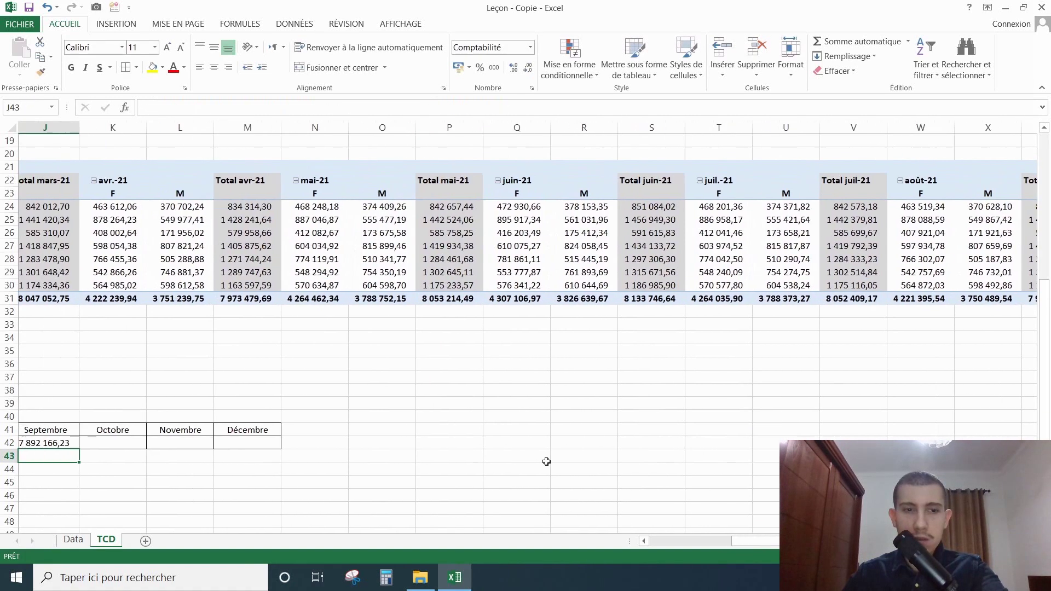
# Link the Octobre payroll cell K42 to the pivot table's Total oct-21 grand total
pyautogui.click(137, 440)
pyautogui.write('=')
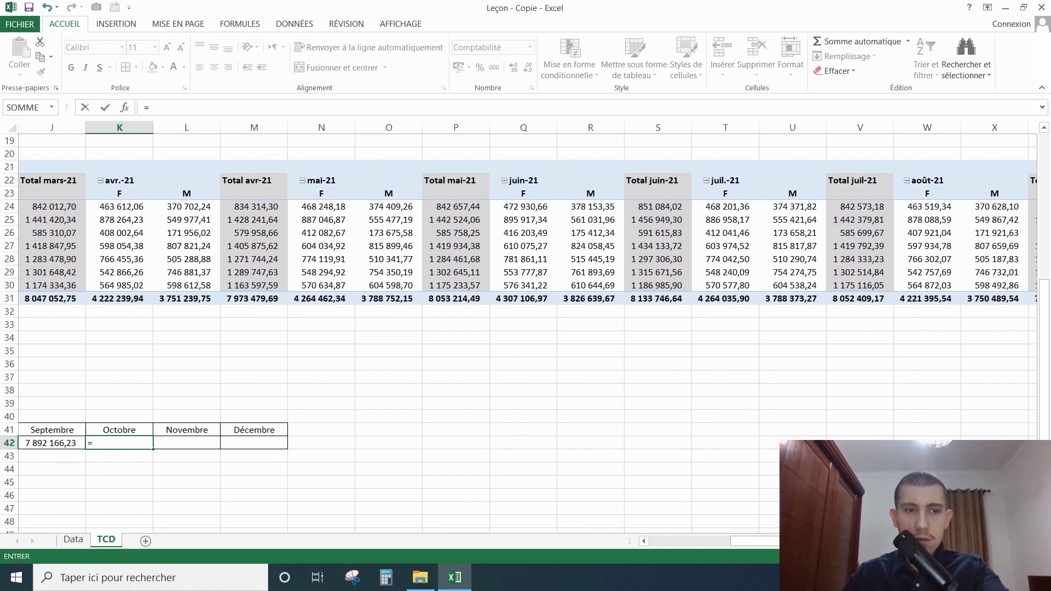
pyautogui.moveTo(756, 542); pyautogui.dragTo(796, 542)
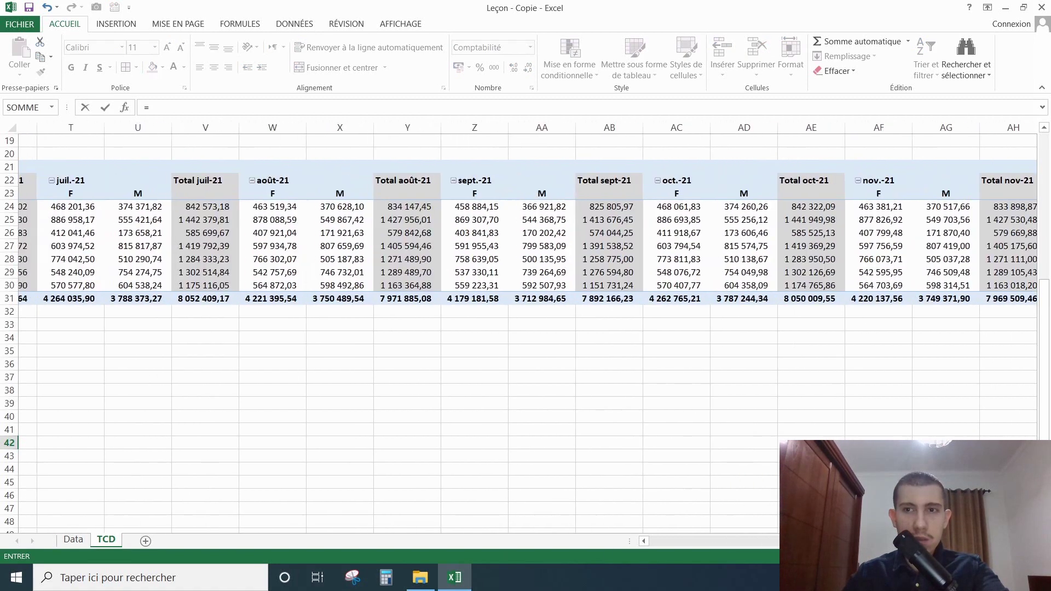
pyautogui.click(802, 307)
pyautogui.click(802, 300)
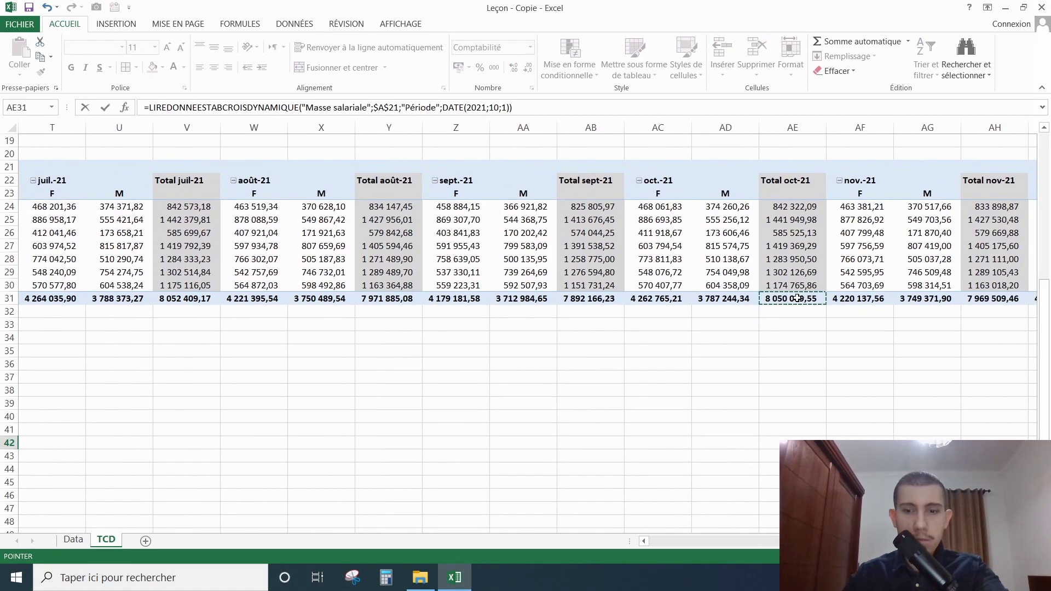
pyautogui.press('Return')
# Link the Novembre payroll cell L42 to the pivot table's Total nov-21 grand total
pyautogui.click(134, 442)
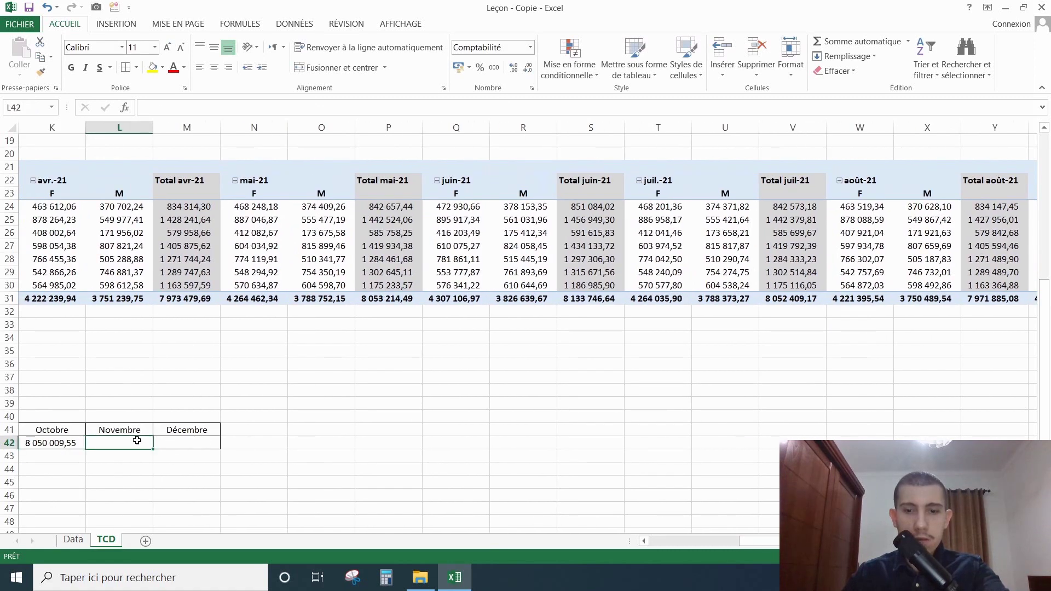
pyautogui.write('=')
pyautogui.moveTo(780, 541); pyautogui.dragTo(860, 542)
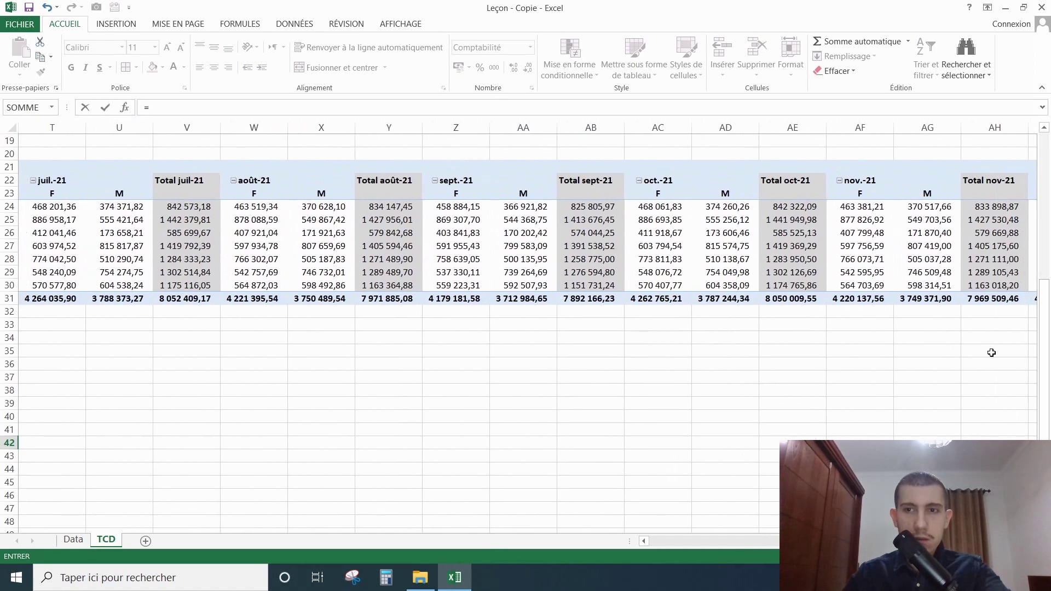
pyautogui.click(1003, 300)
pyautogui.press('Return')
# Link the Décembre payroll cell M42 to the pivot table's Total déc-21 grand total
pyautogui.click(115, 443)
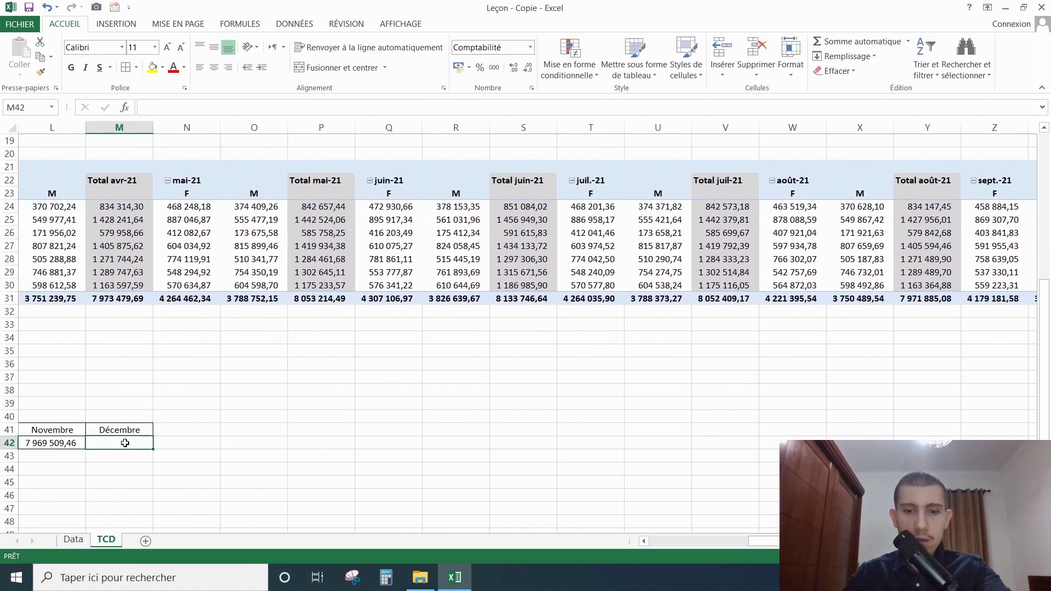
pyautogui.write('=')
pyautogui.moveTo(764, 542); pyautogui.dragTo(860, 541)
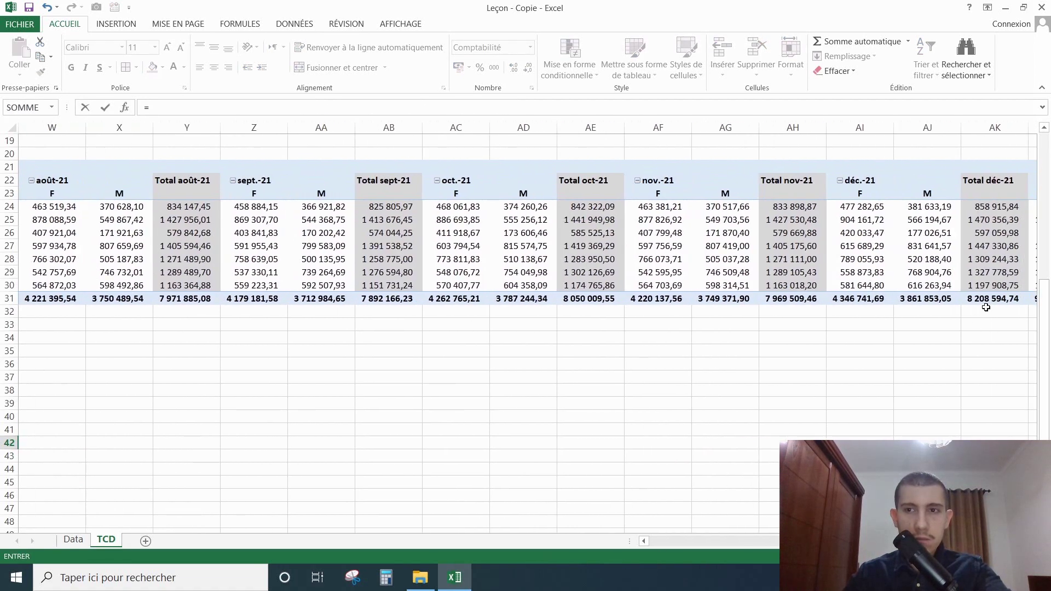
pyautogui.click(993, 298)
pyautogui.press('Return')
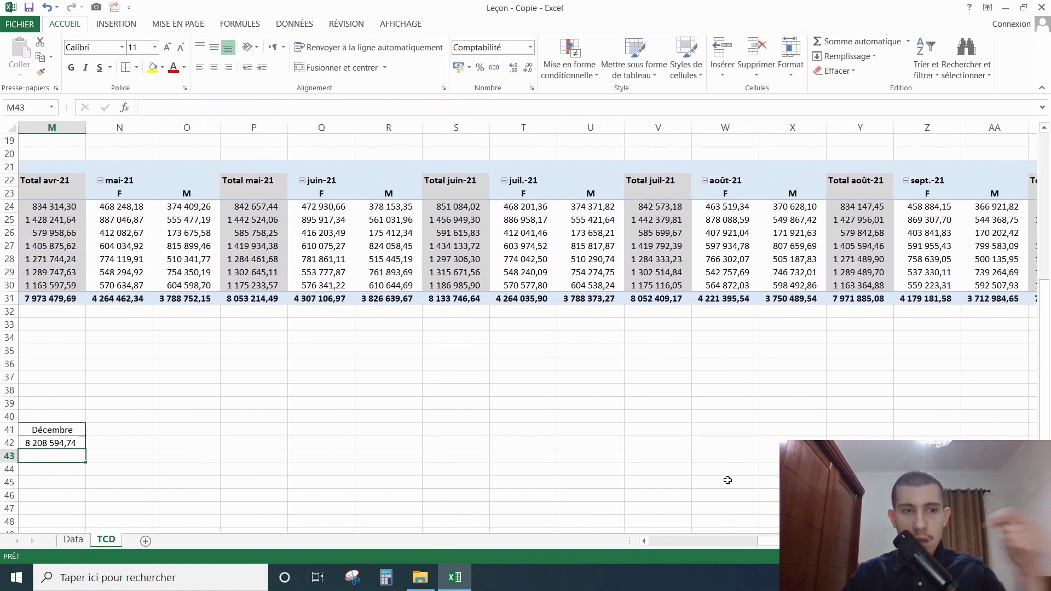
# Sum the twelve monthly payroll amounts B42:M42 in cell B43 with the SOMME function as a check
pyautogui.click(724, 544)
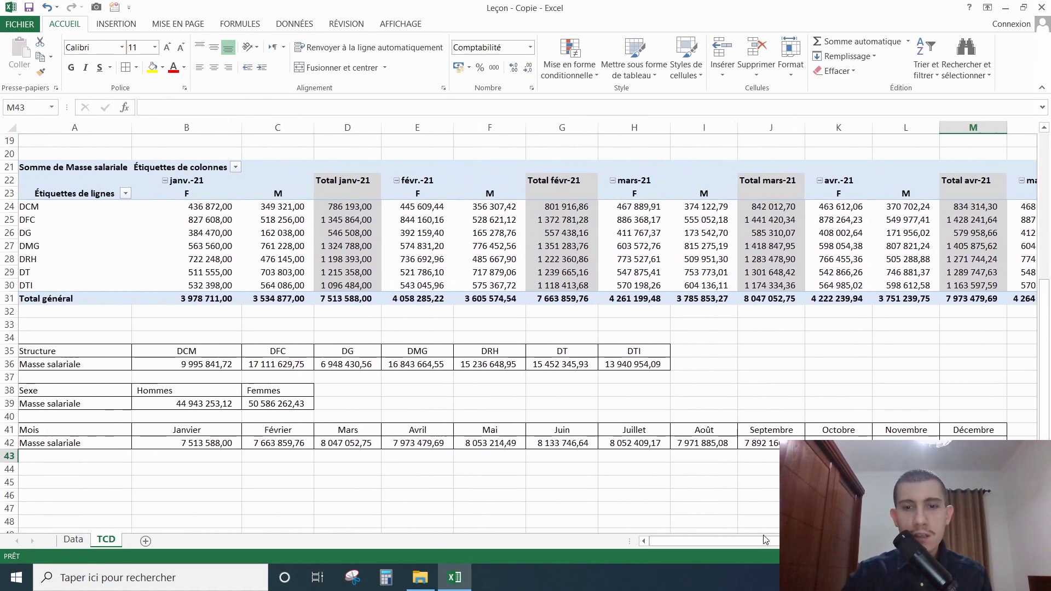
pyautogui.click(166, 458)
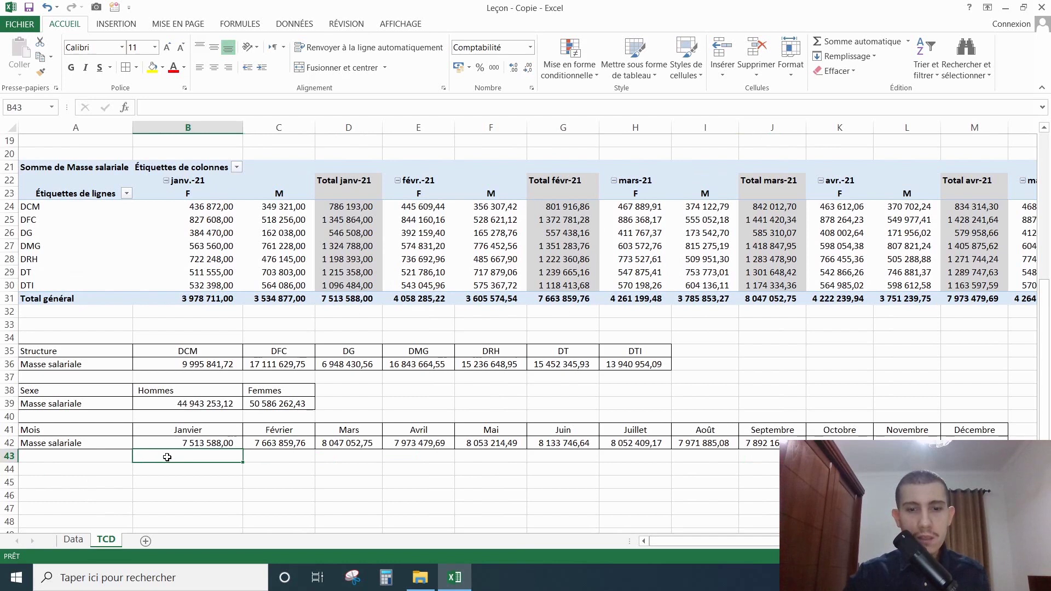
pyautogui.write('=')
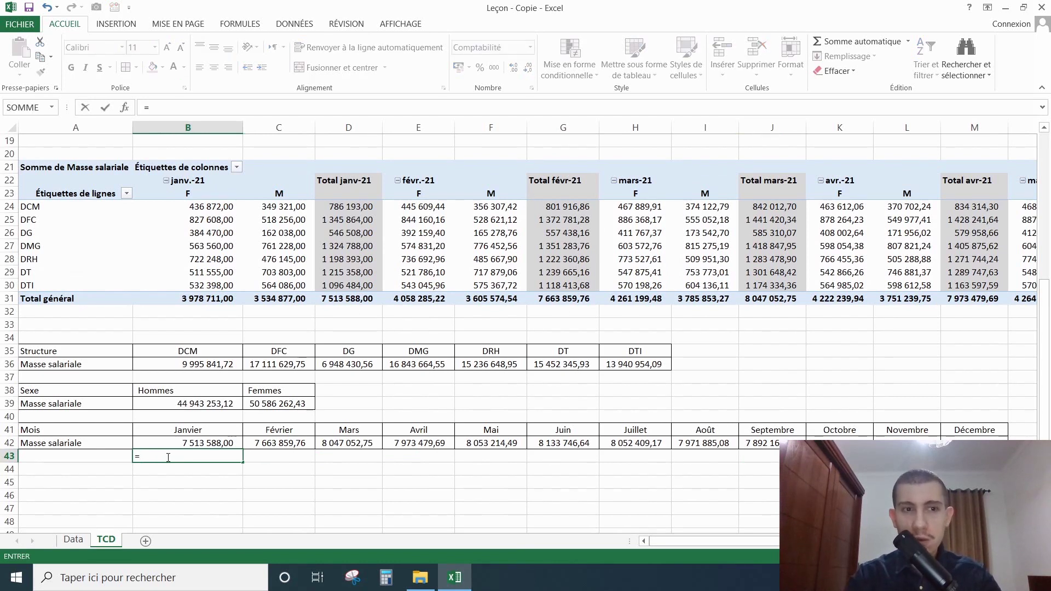
pyautogui.write('som')
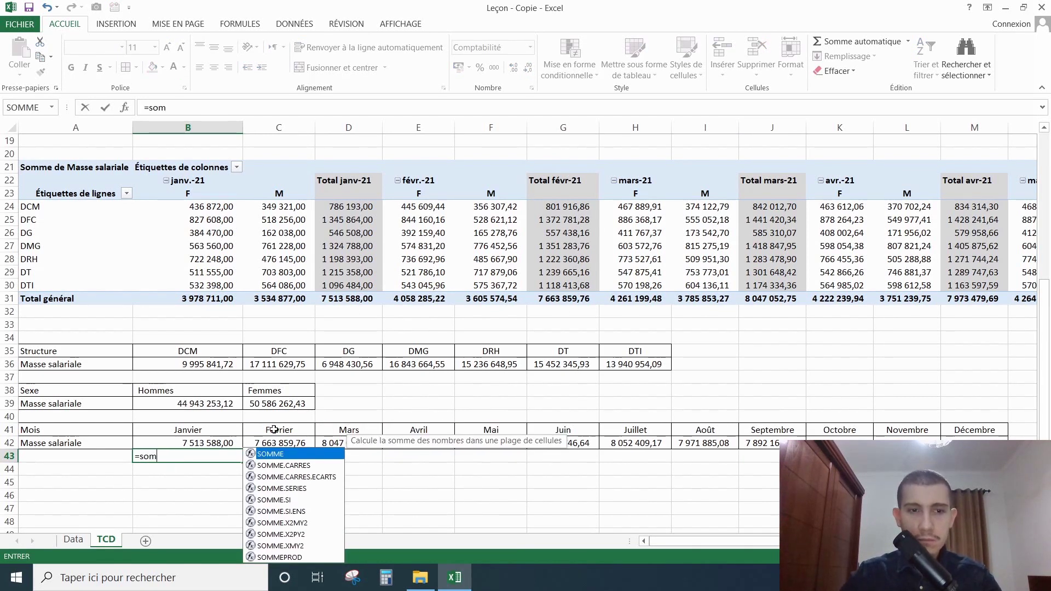
pyautogui.doubleClick(287, 455)
pyautogui.moveTo(201, 442); pyautogui.dragTo(669, 438)
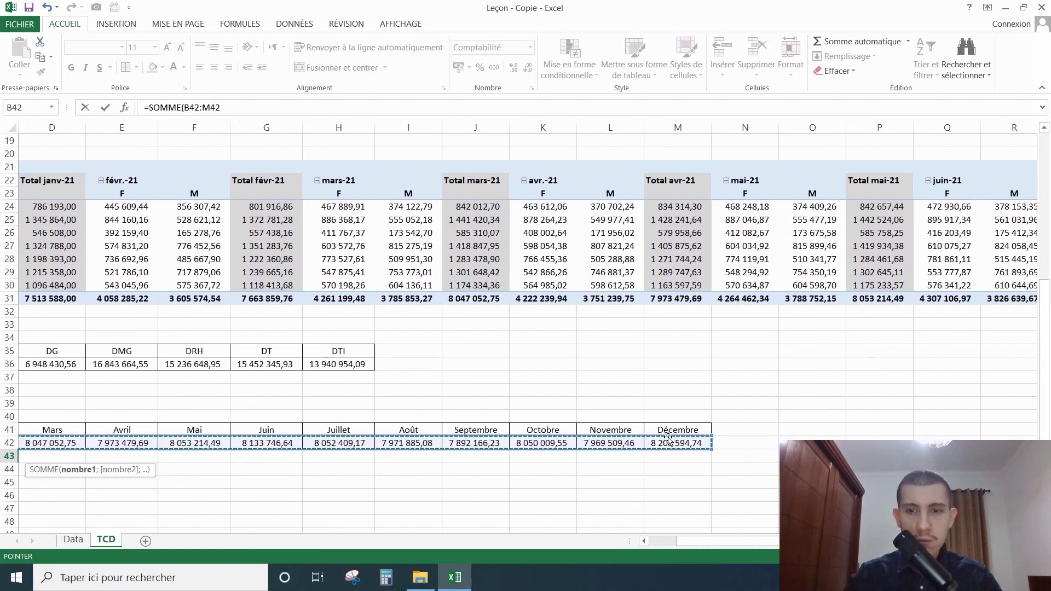
pyautogui.press('Return')
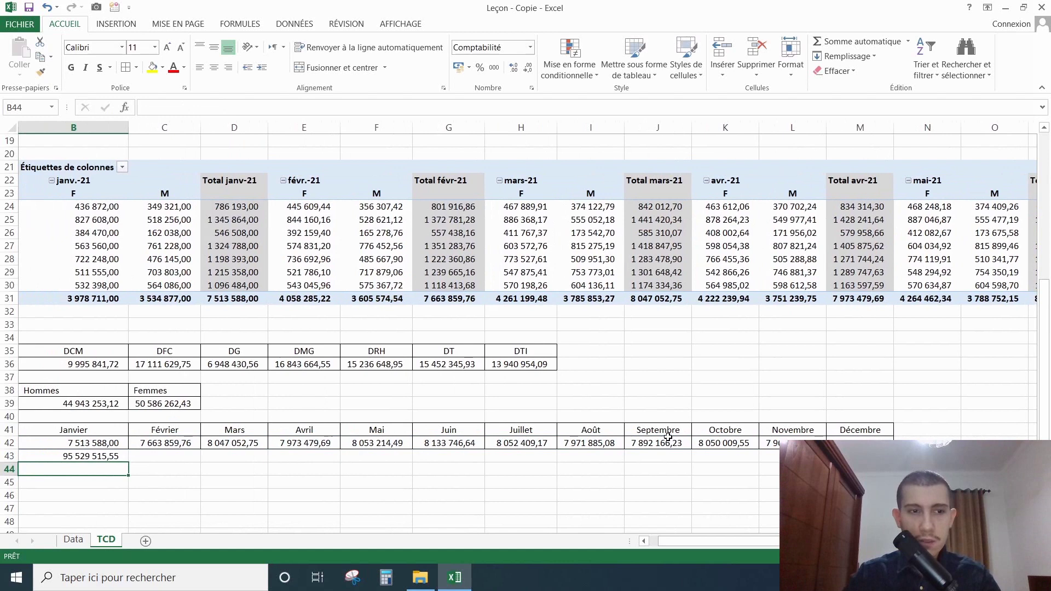
pyautogui.moveTo(744, 541); pyautogui.dragTo(499, 512)
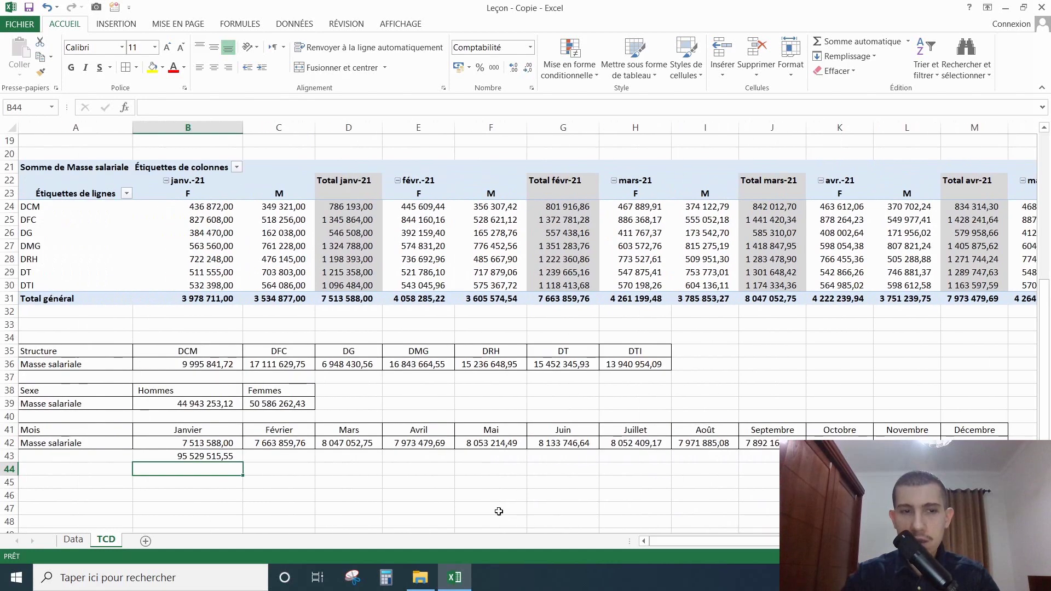
# Delete the check sum from cell B43 below the Janvier amount
pyautogui.click(204, 454)
pyautogui.press('Delete')
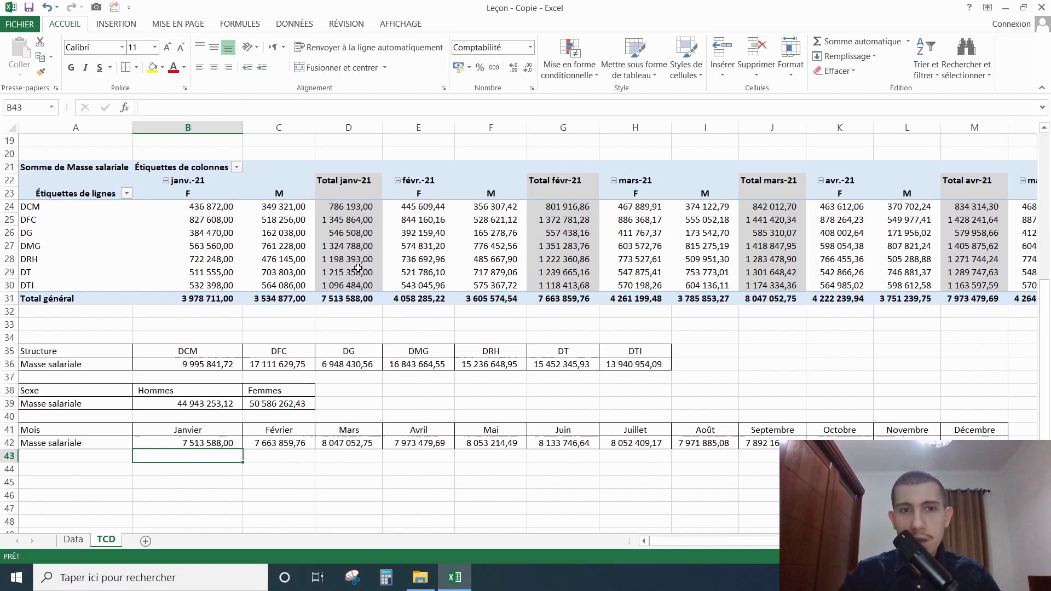
pyautogui.scroll(6, 362, 274)
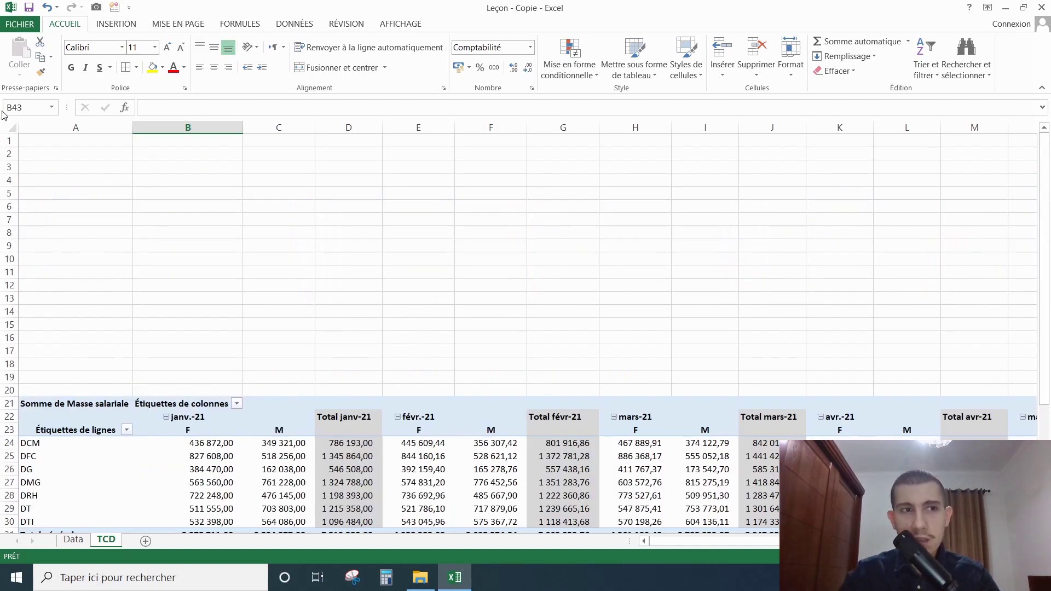
# Fill the entire TCD sheet with a white background
pyautogui.click(12, 127)
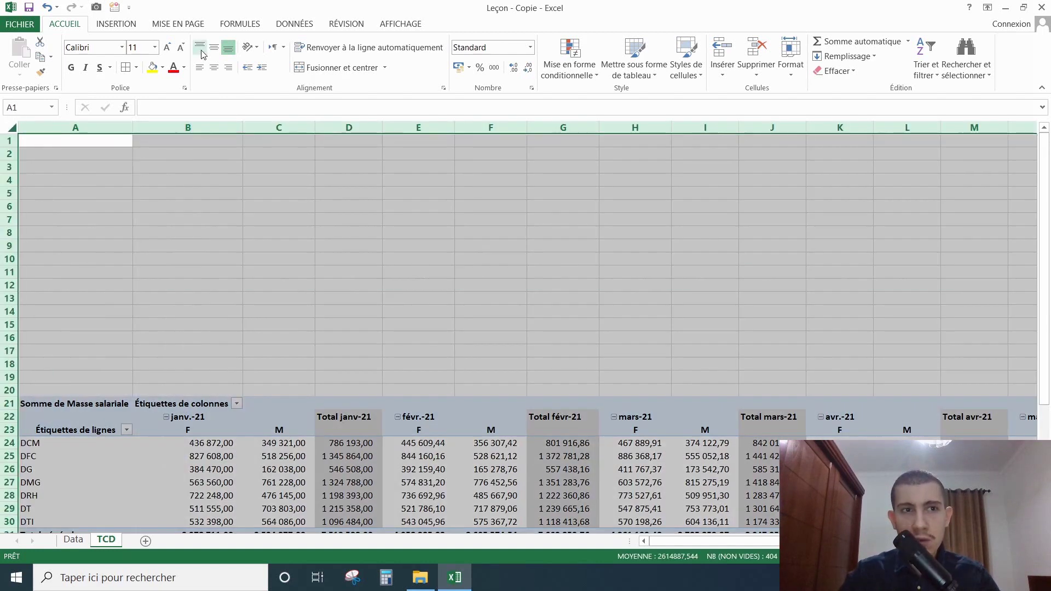
pyautogui.click(162, 67)
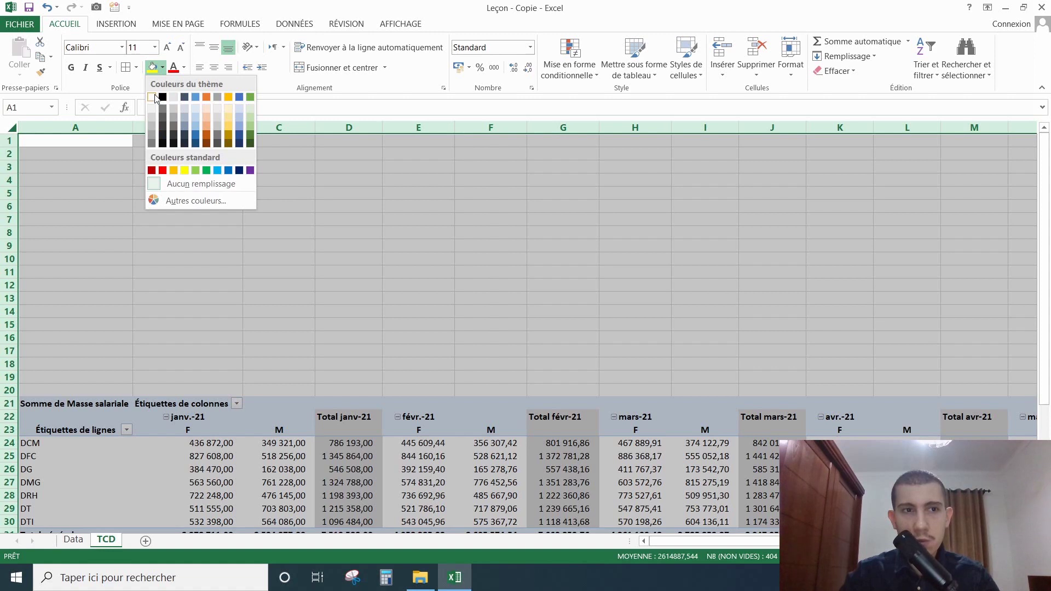
pyautogui.click(152, 97)
pyautogui.click(307, 291)
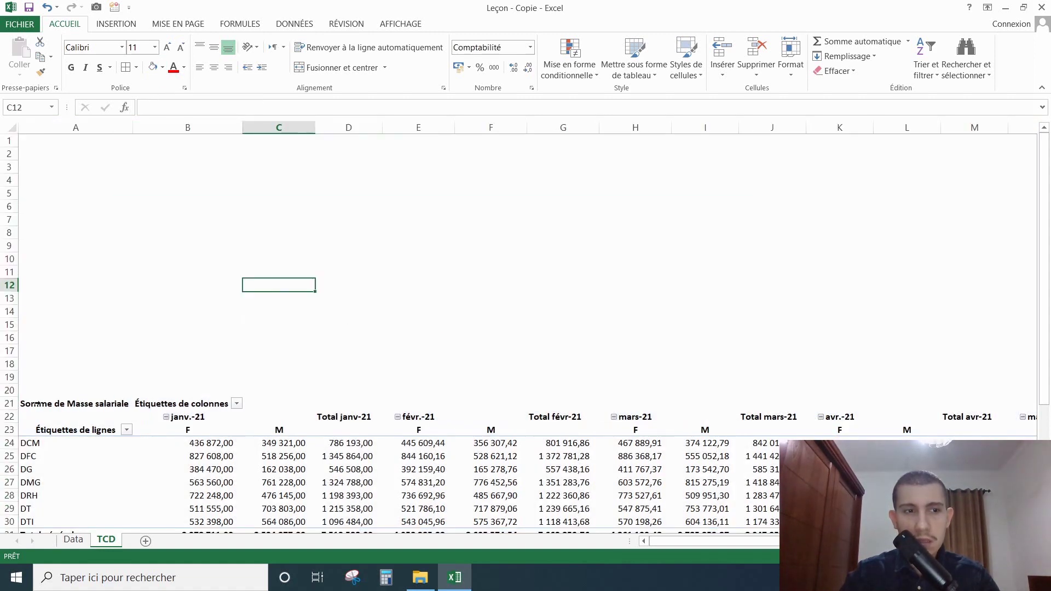
# Apply the first grey style in the second row of the Moyen group to the pivot table
pyautogui.click(256, 408)
pyautogui.click(536, 23)
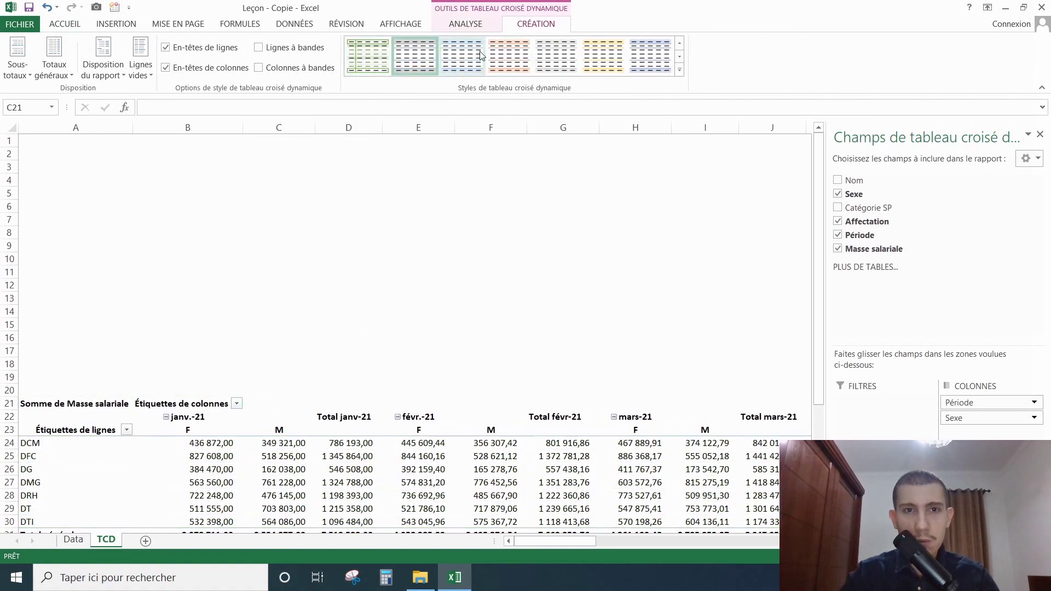
pyautogui.click(245, 469)
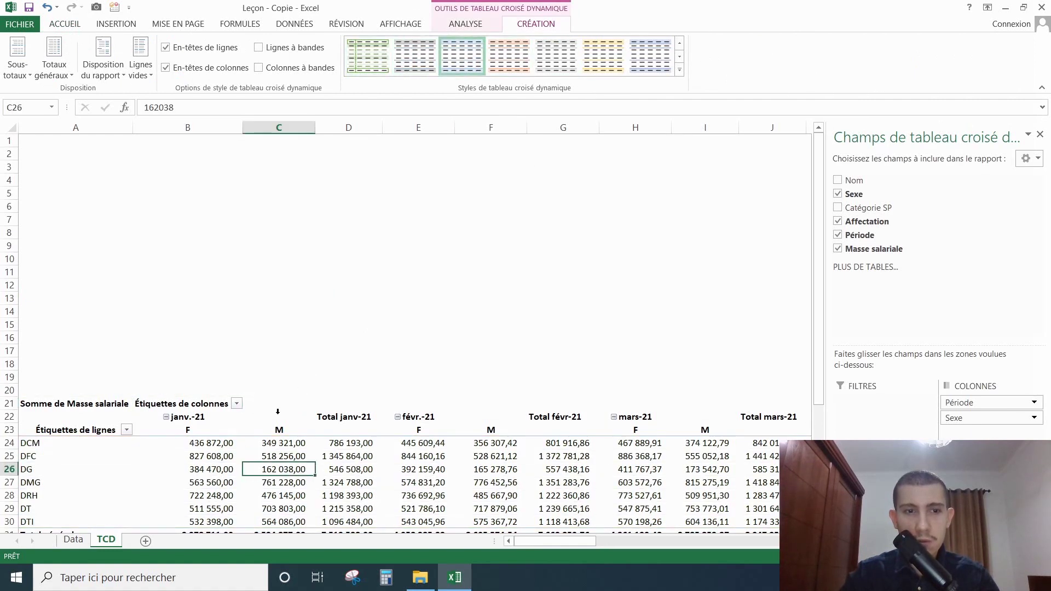
pyautogui.click(188, 416)
pyautogui.click(680, 70)
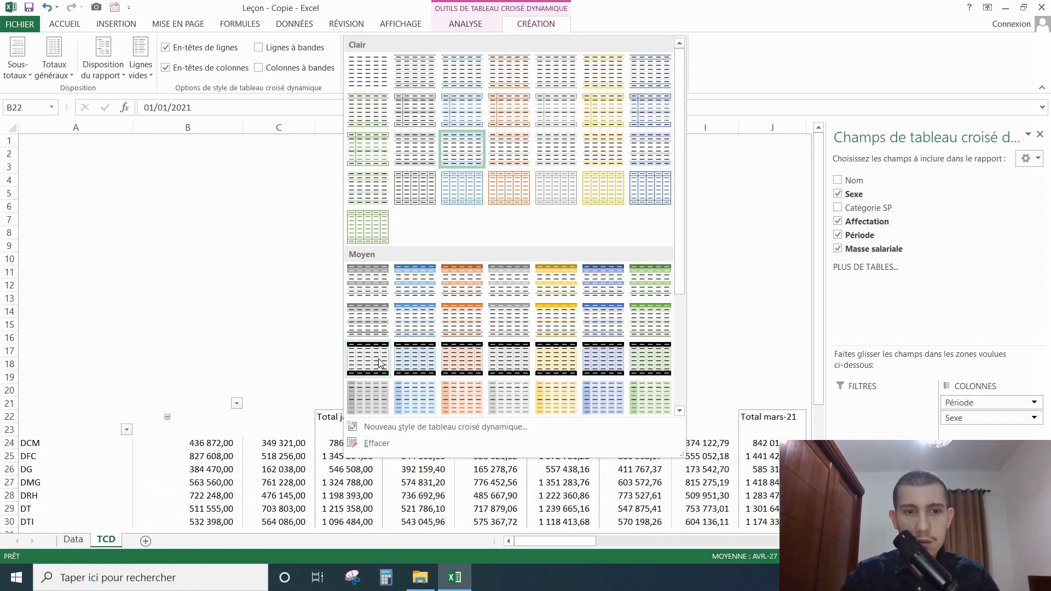
pyautogui.click(366, 324)
pyautogui.click(593, 319)
pyautogui.scroll(-3, 594, 320)
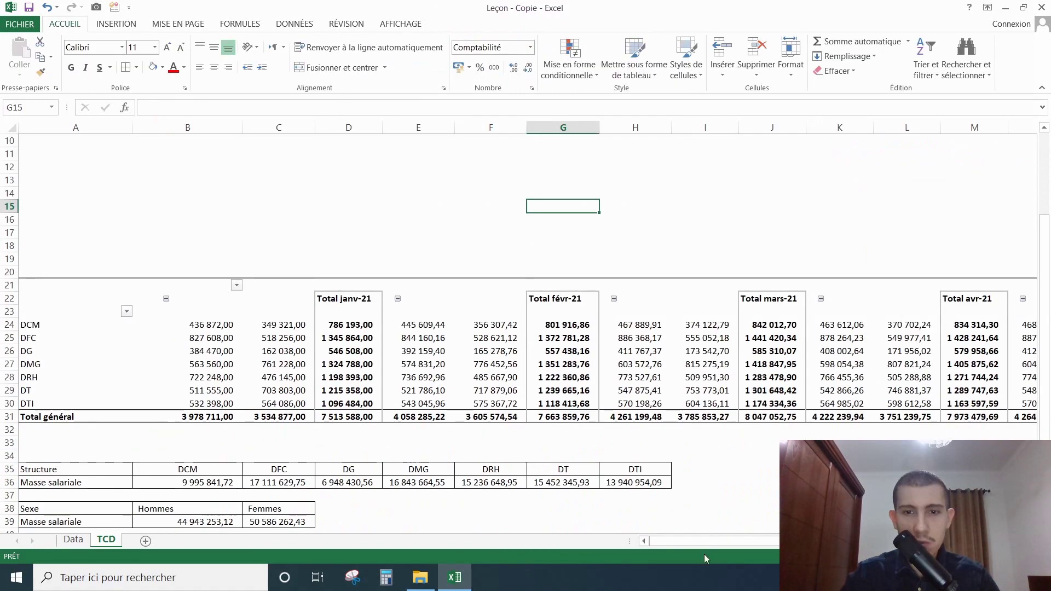
pyautogui.moveTo(682, 545)
pyautogui.mouseDown()
pyautogui.moveTo(703, 543)
pyautogui.moveTo(685, 543)
pyautogui.mouseUp()
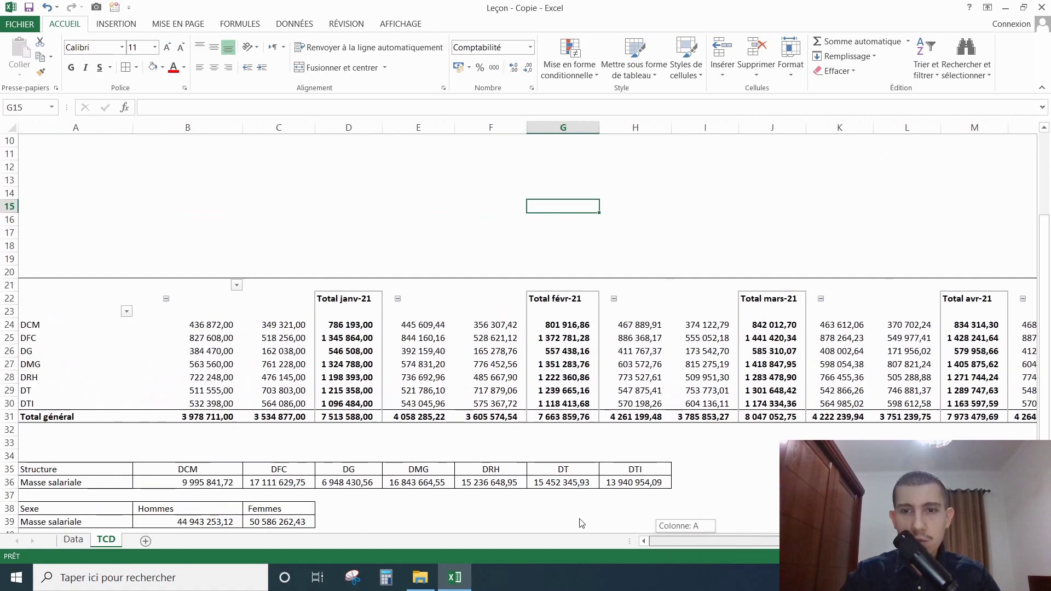
pyautogui.scroll(3, 539, 383)
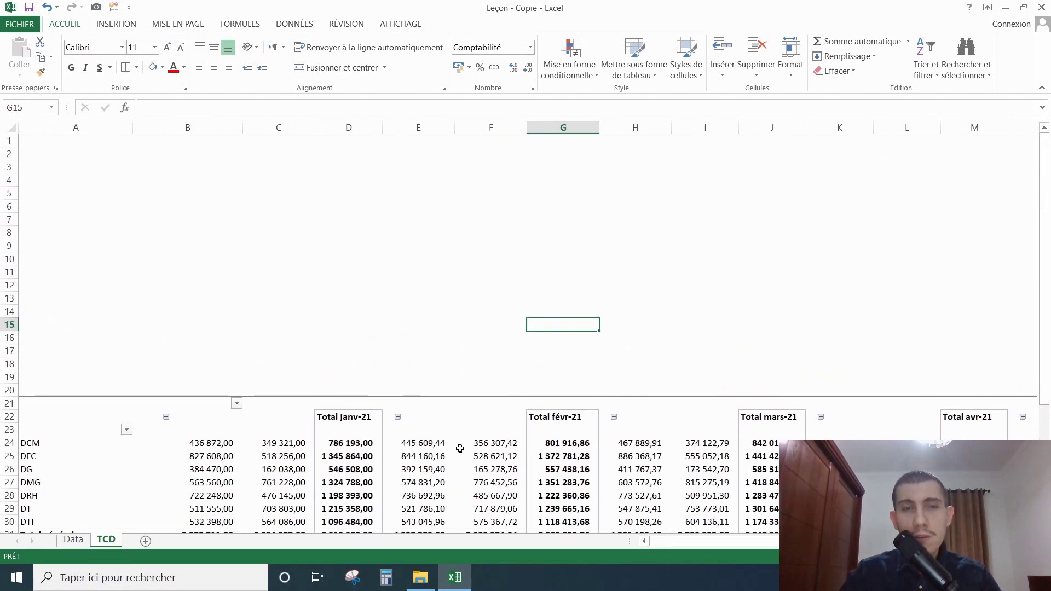
# Insert slicers for the Sexe, Catégorie SP and Affectation fields of the pivot table
pyautogui.click(479, 456)
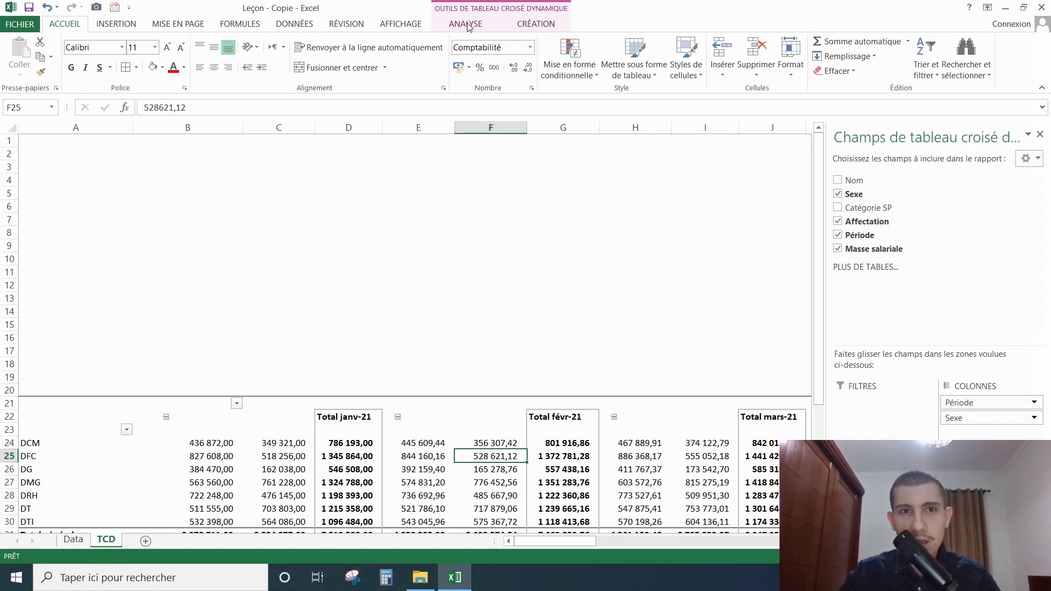
pyautogui.click(459, 484)
pyautogui.click(480, 469)
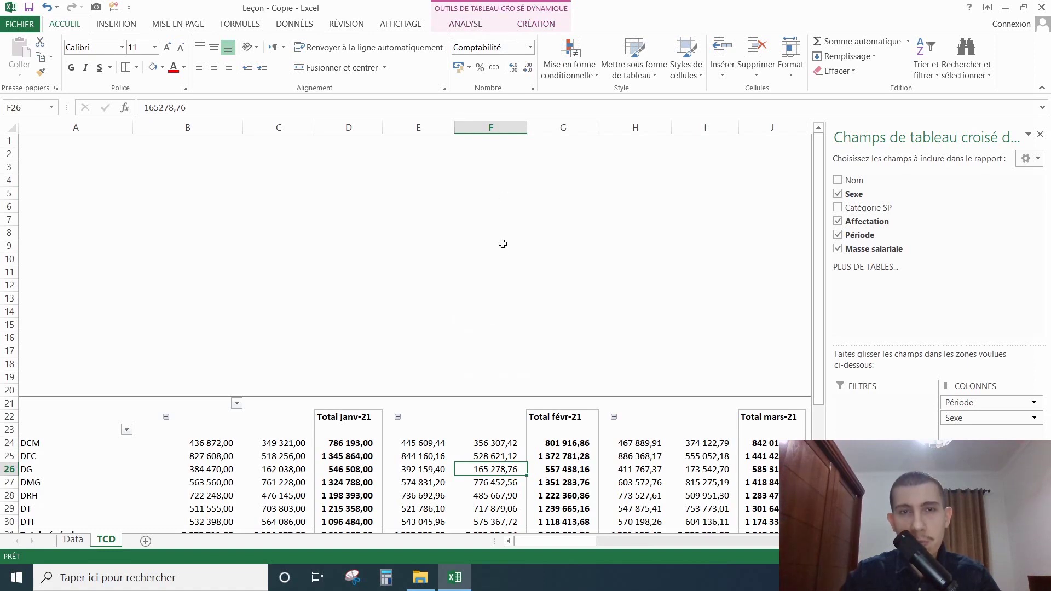
pyautogui.click(466, 24)
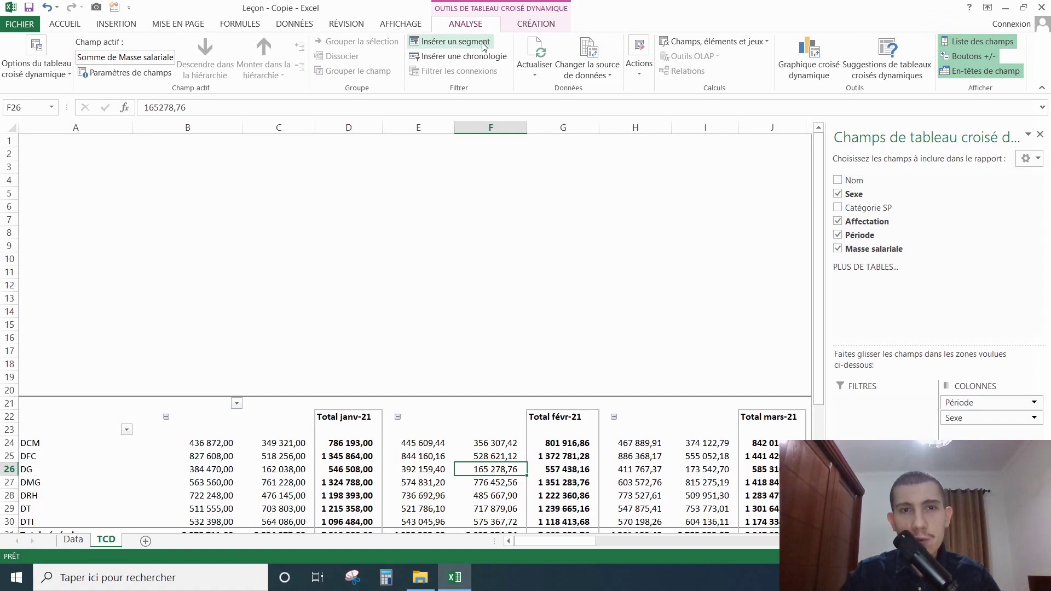
pyautogui.click(484, 43)
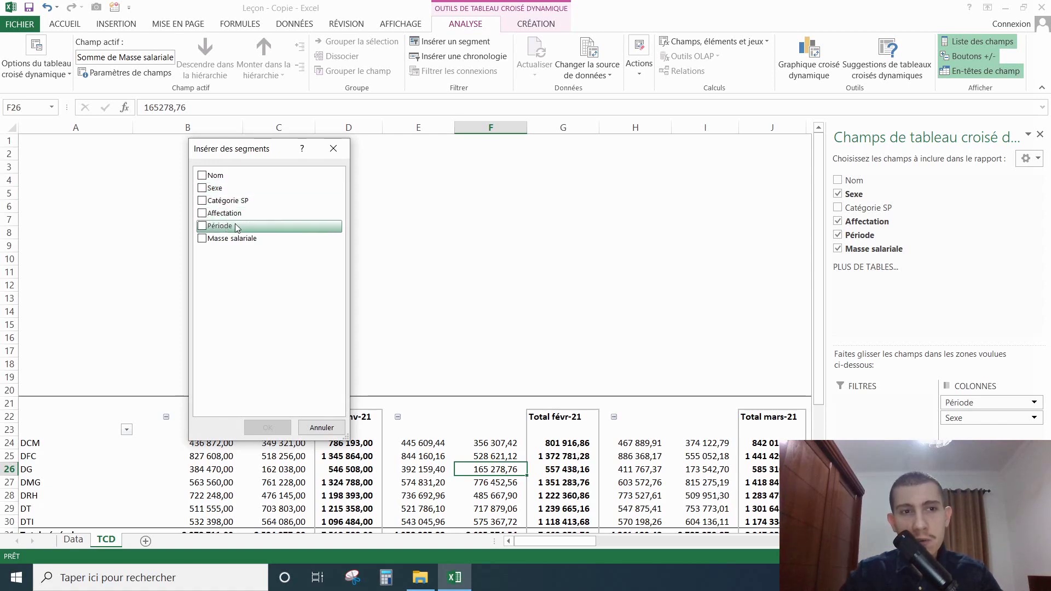
pyautogui.click(204, 188)
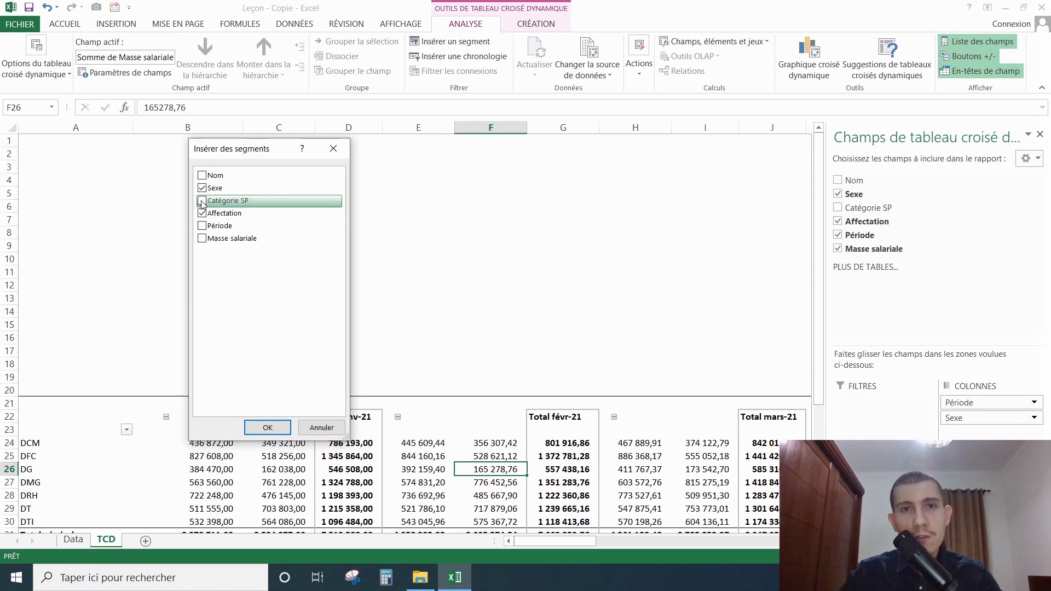
pyautogui.click(202, 201)
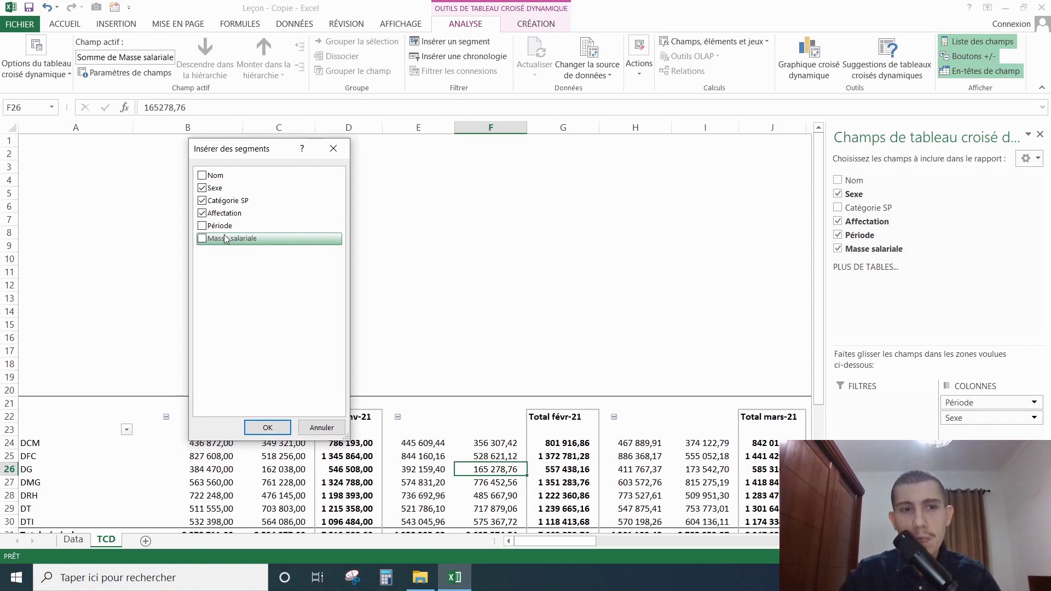
pyautogui.click(259, 435)
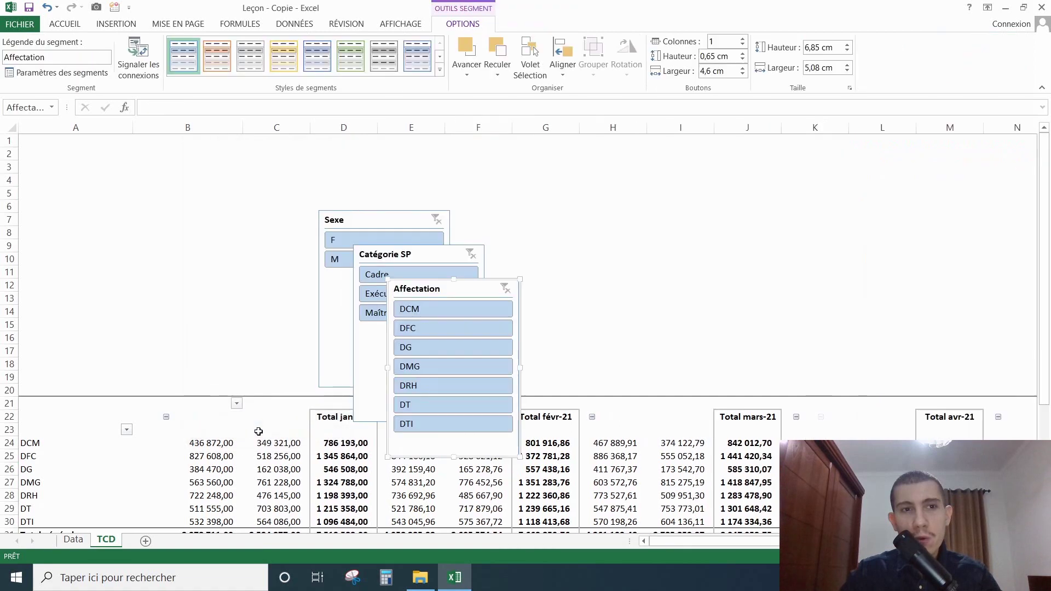
# Stack the Sexe slicer at cell A1 and the Catégorie SP slicer directly below it, shortening both to fit their items
pyautogui.moveTo(350, 219); pyautogui.dragTo(48, 143)
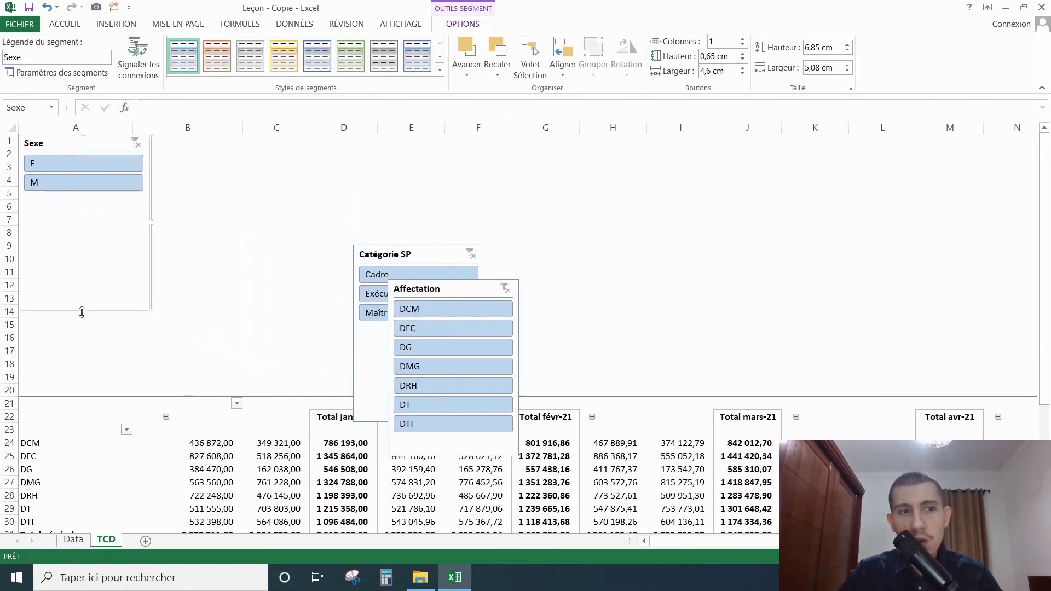
pyautogui.moveTo(82, 308); pyautogui.dragTo(81, 206)
pyautogui.moveTo(394, 257); pyautogui.dragTo(64, 209)
pyautogui.moveTo(82, 382); pyautogui.dragTo(83, 306)
# Place the Affectation slicer beside the Sexe and Catégorie SP slicers and shorten it to match their combined height
pyautogui.moveTo(428, 281); pyautogui.dragTo(205, 141)
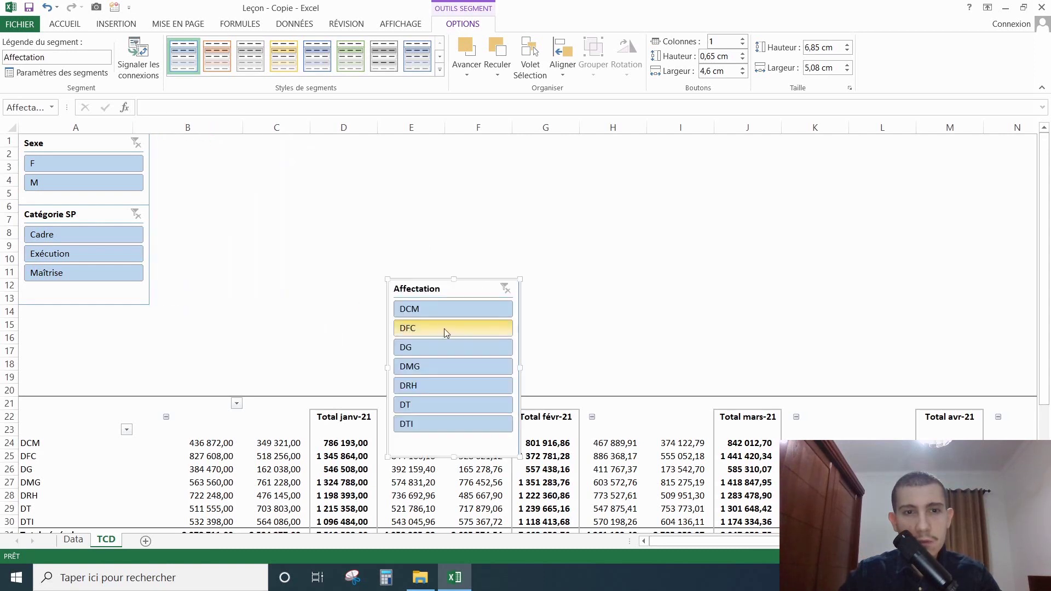
pyautogui.moveTo(427, 280); pyautogui.dragTo(182, 137)
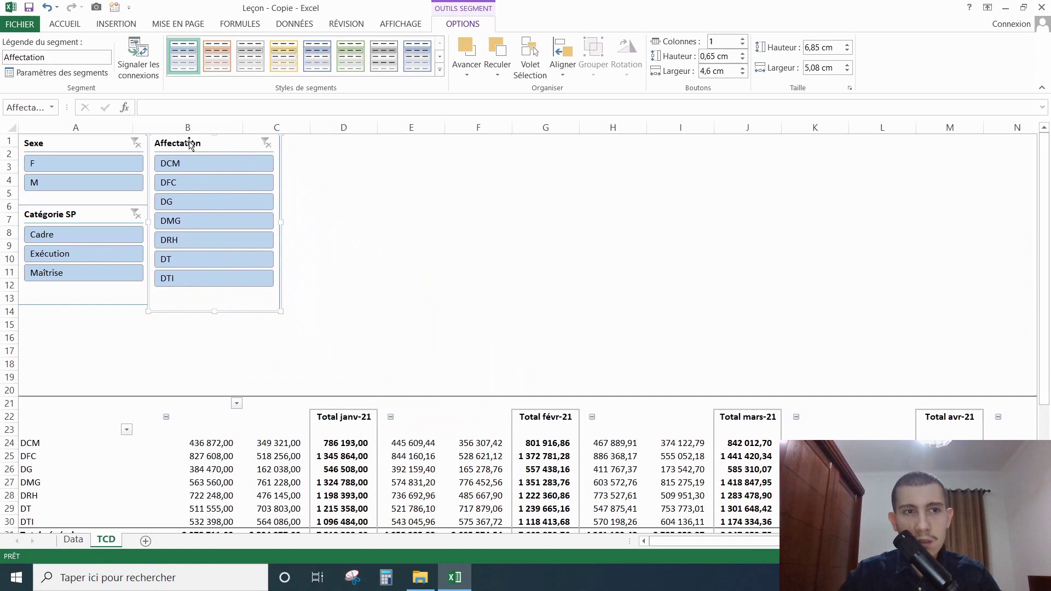
pyautogui.moveTo(217, 309); pyautogui.dragTo(216, 301)
pyautogui.click(453, 326)
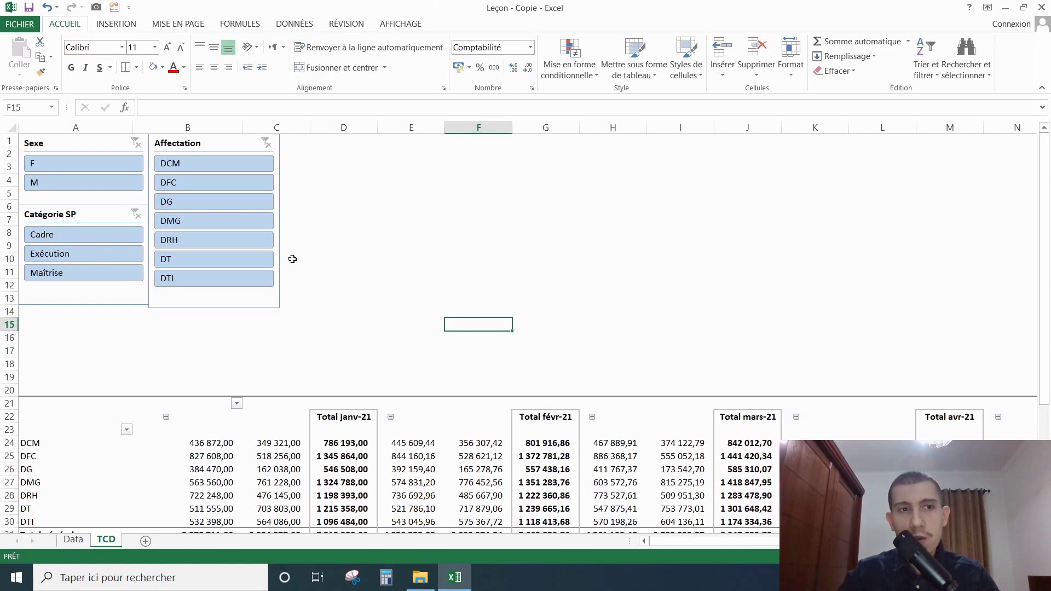
# Filter the pivot table to the DCM and DFC structures with the Affectation slicer
pyautogui.click(215, 170)
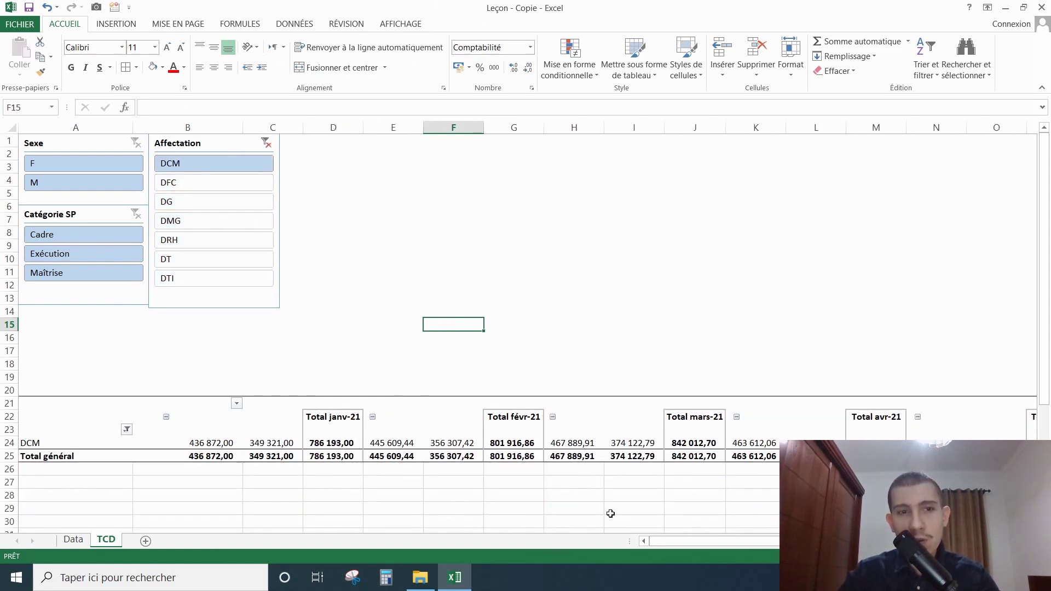
pyautogui.moveTo(709, 544); pyautogui.dragTo(657, 543)
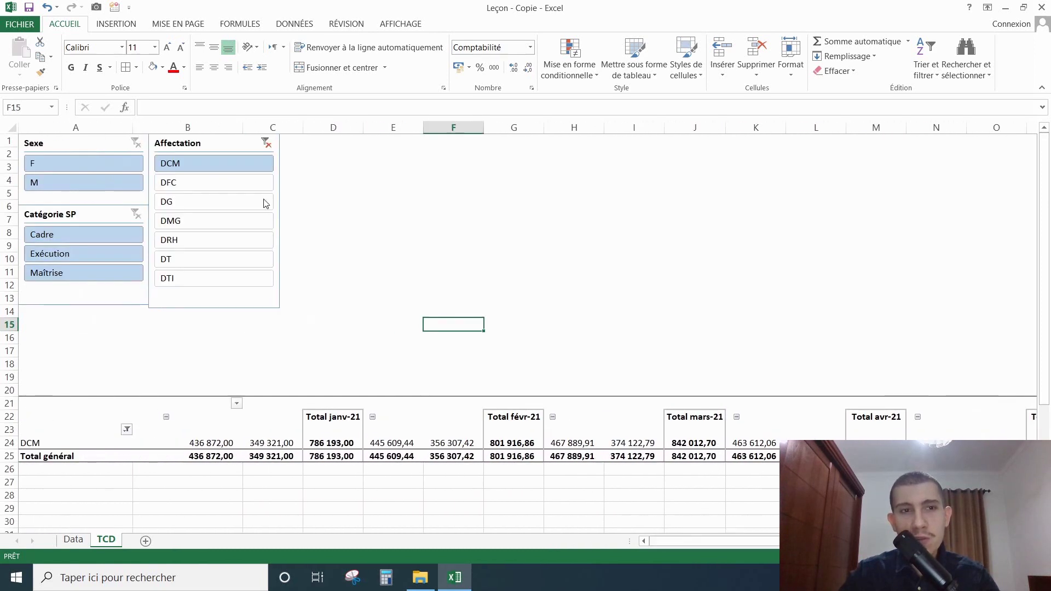
pyautogui.keyDown('ctrl'); pyautogui.click(217, 183); pyautogui.keyUp('ctrl')
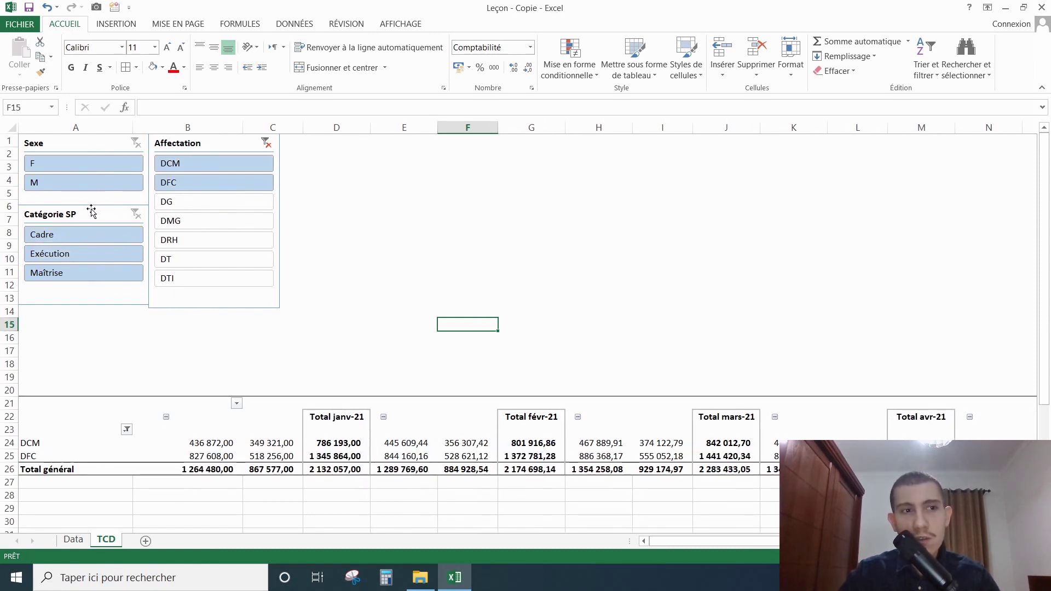
# Try the slicer filters for sex F and M, and for the categories Cadre and Exécution
pyautogui.click(90, 168)
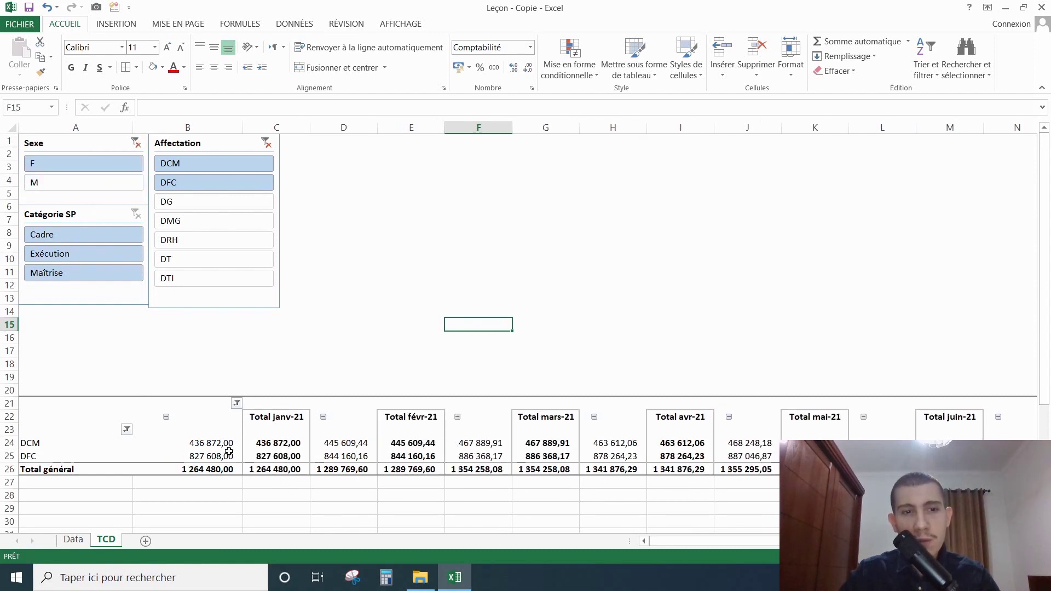
pyautogui.click(79, 185)
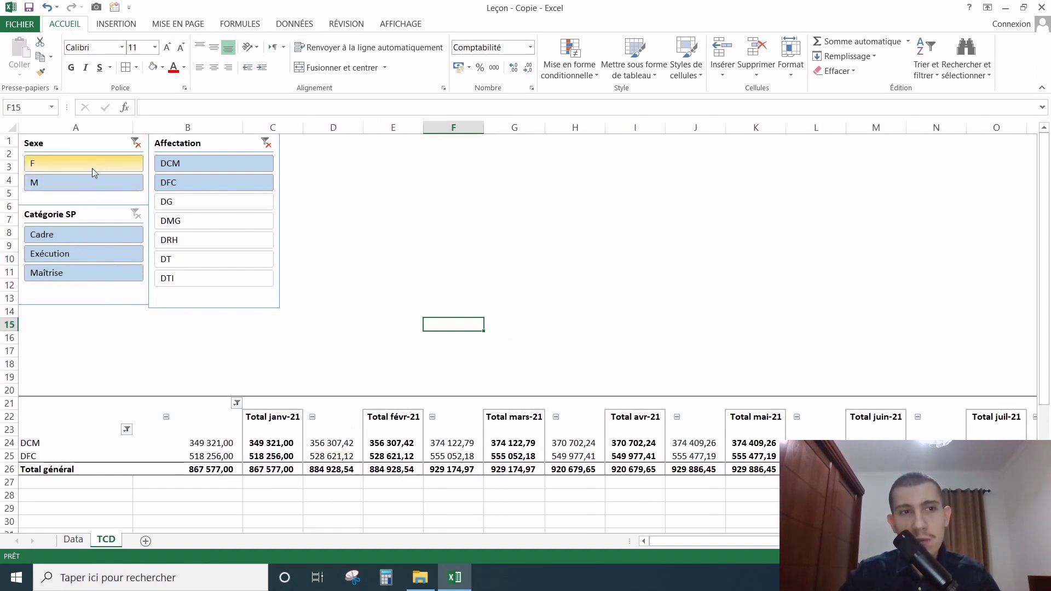
pyautogui.click(110, 232)
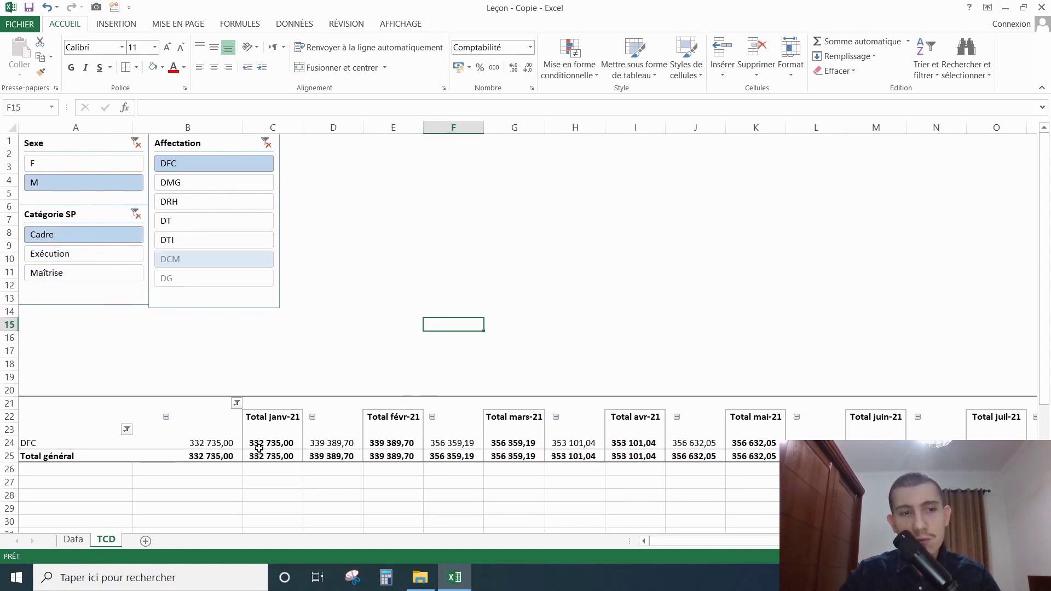
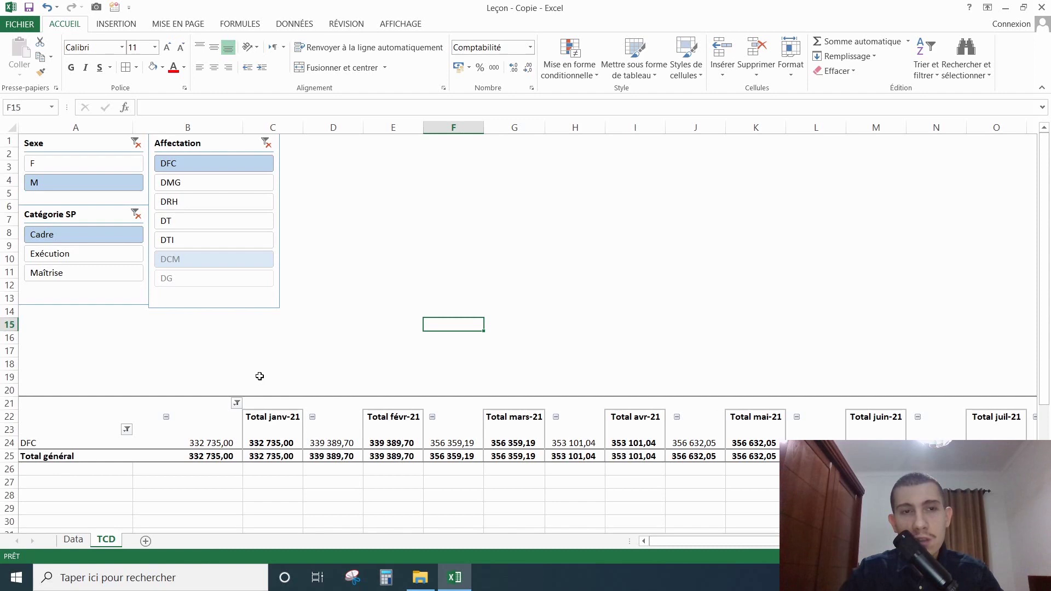
pyautogui.click(83, 253)
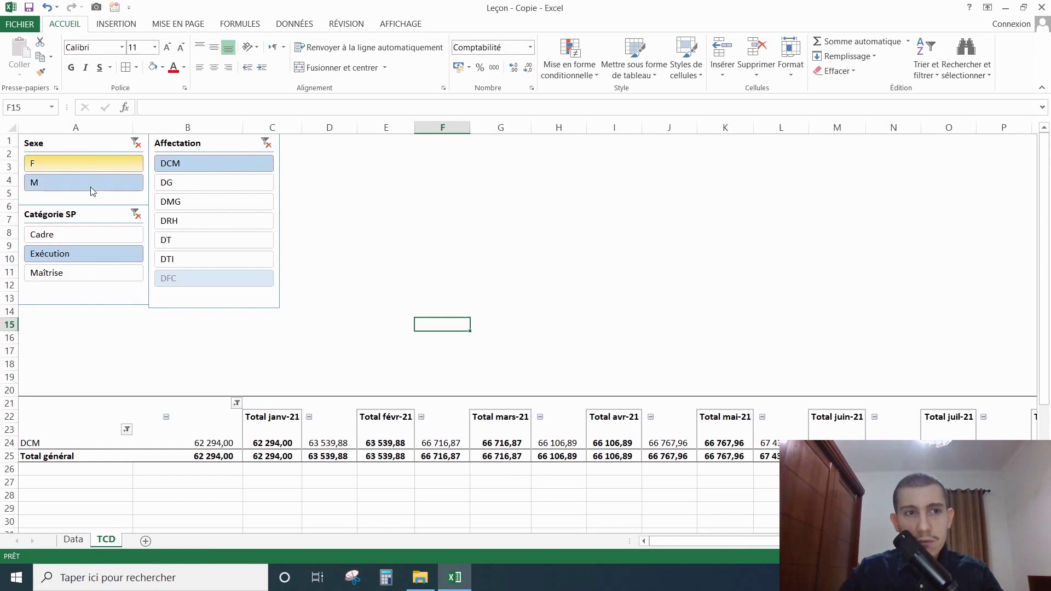
# Reselect every item in the Sexe, Catégorie SP and Affectation slicers to restore the full pivot table
pyautogui.keyDown('ctrl'); pyautogui.click(86, 165); pyautogui.keyUp('ctrl')
pyautogui.moveTo(101, 237); pyautogui.dragTo(103, 273)
pyautogui.moveTo(215, 169); pyautogui.dragTo(210, 287)
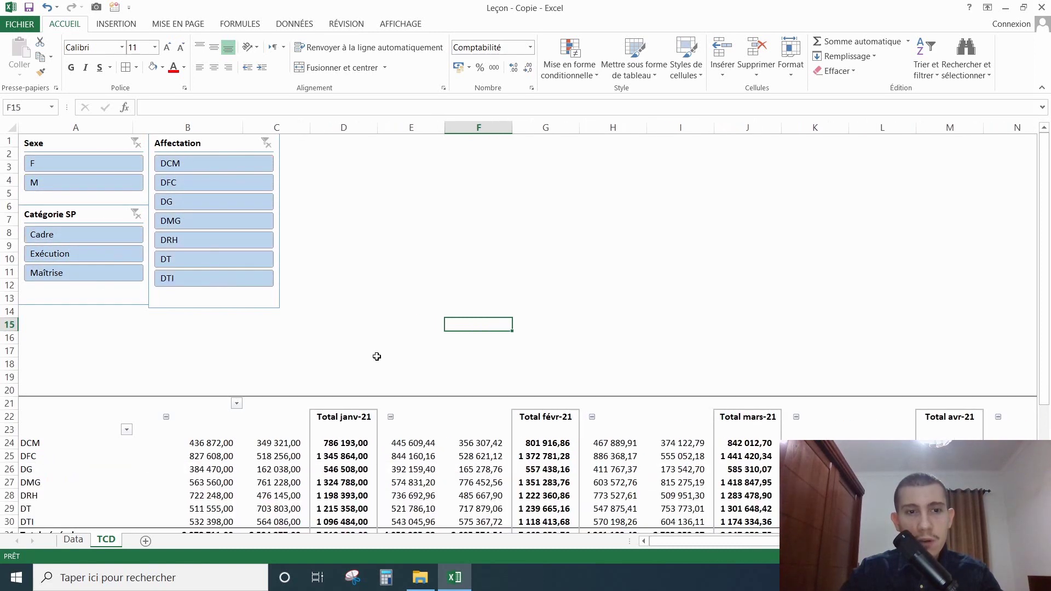
pyautogui.click(574, 273)
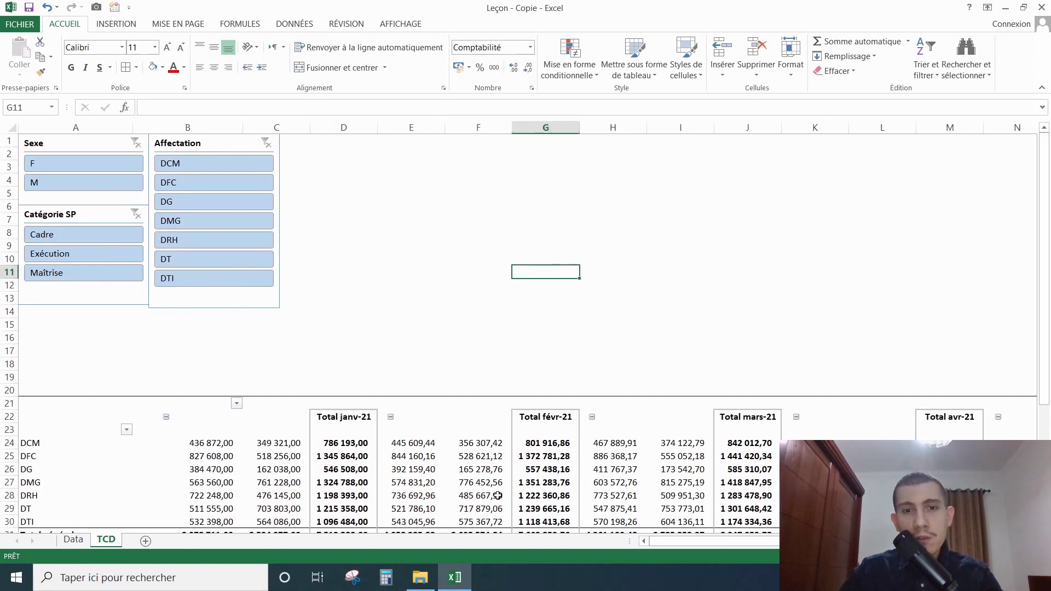
# Insert a Période timeline for the pivot table and place it beside the Affectation slicer at the top of the sheet
pyautogui.moveTo(469, 449)
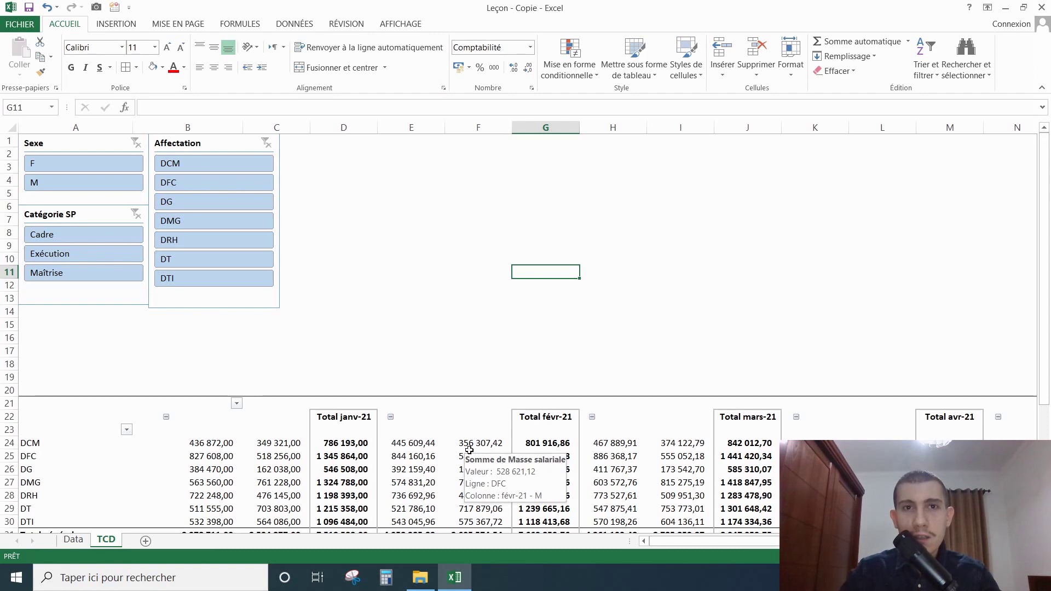
pyautogui.click(469, 451)
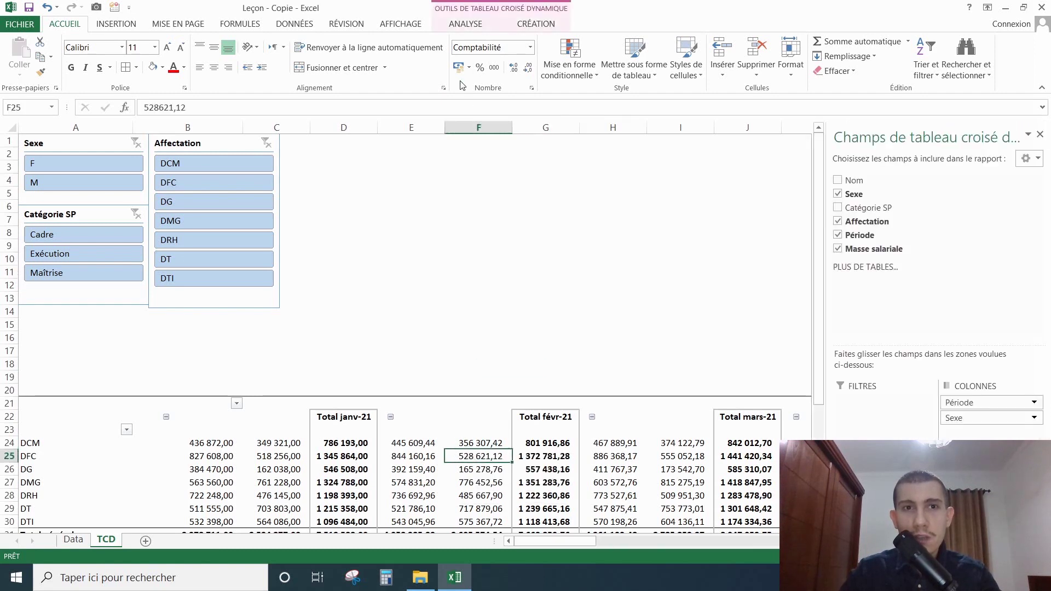
pyautogui.click(475, 29)
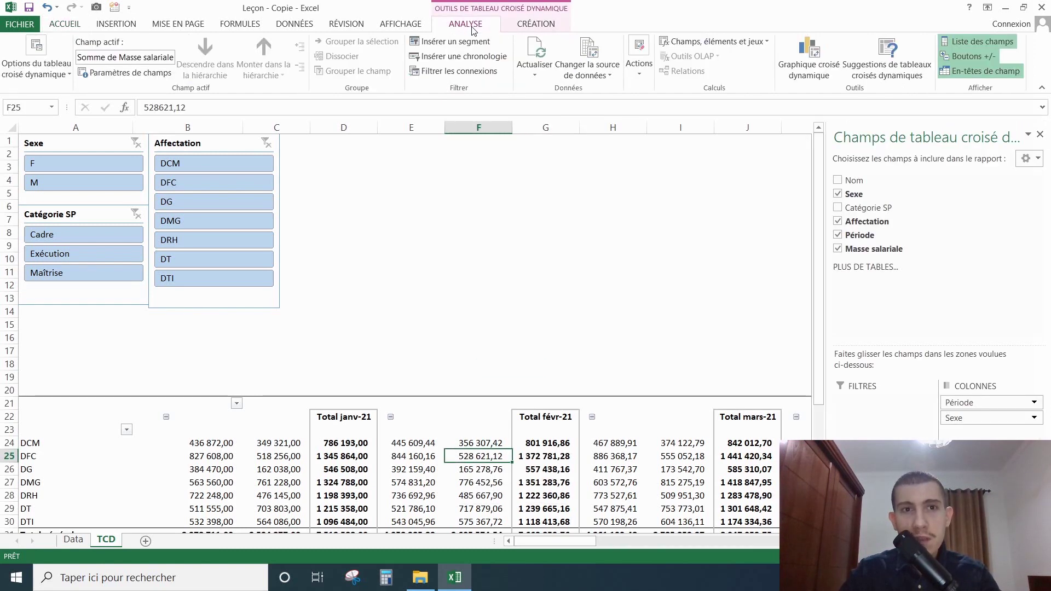
pyautogui.click(452, 57)
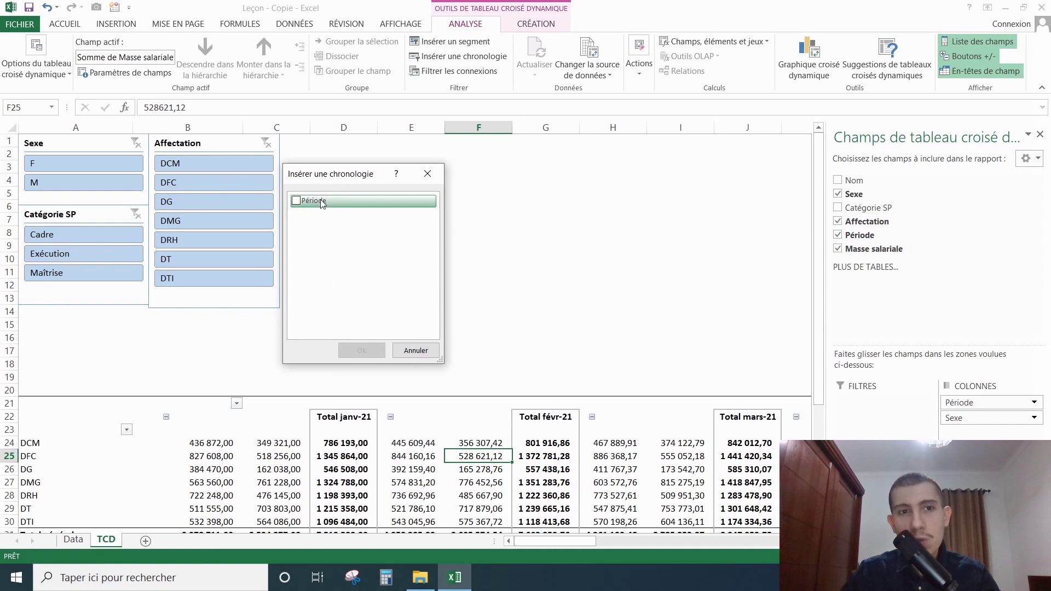
pyautogui.click(295, 201)
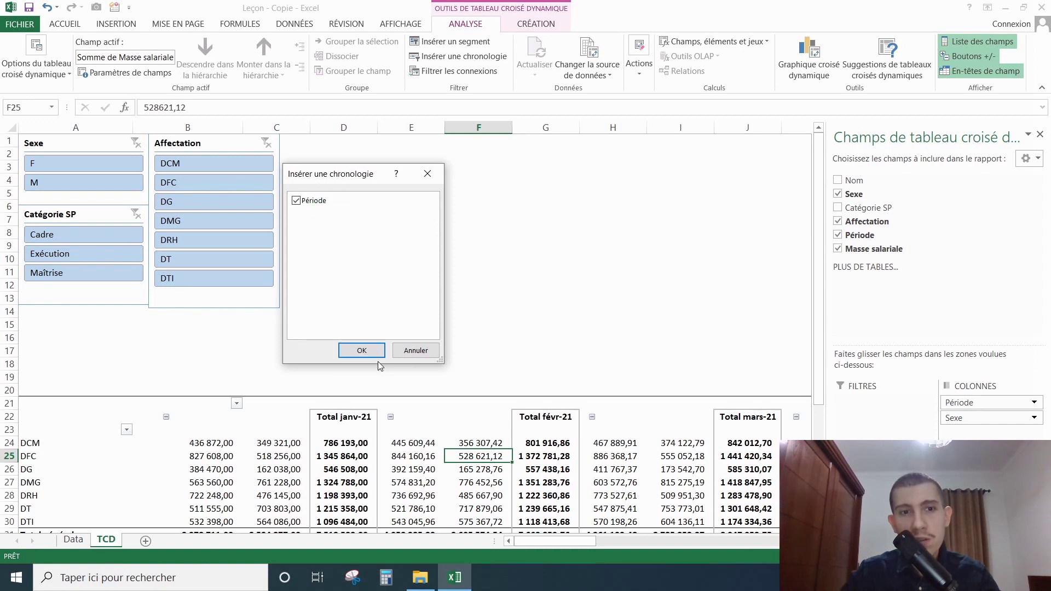
pyautogui.click(362, 350)
pyautogui.moveTo(441, 301); pyautogui.dragTo(428, 148)
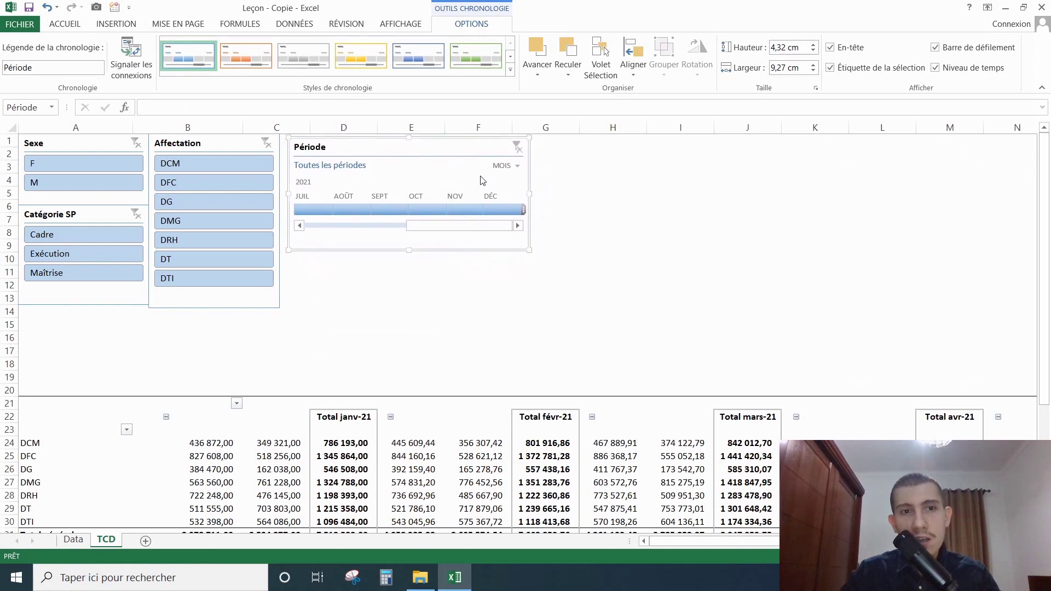
# Select January to December 2021 on the Période timeline and resize it to 18,56 cm wide so all twelve months fit
pyautogui.moveTo(529, 191); pyautogui.dragTo(894, 156)
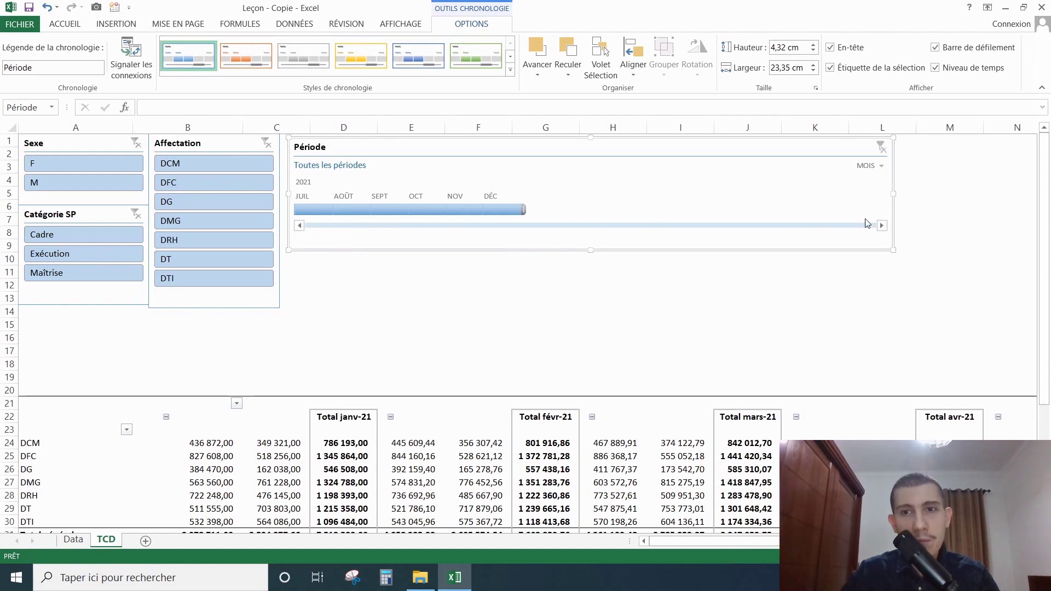
pyautogui.click(311, 208)
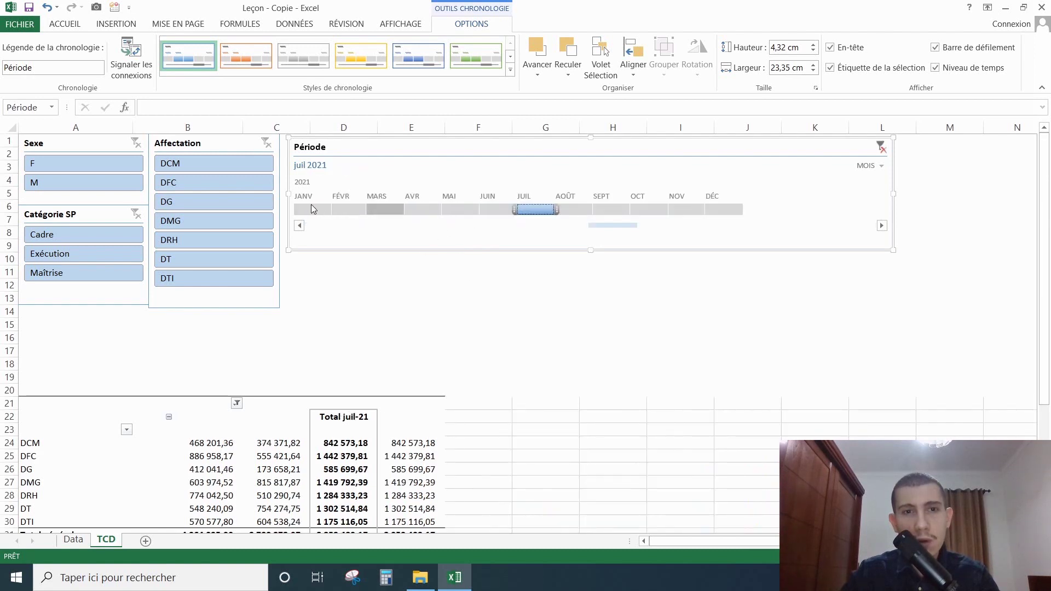
pyautogui.moveTo(307, 207); pyautogui.dragTo(743, 212)
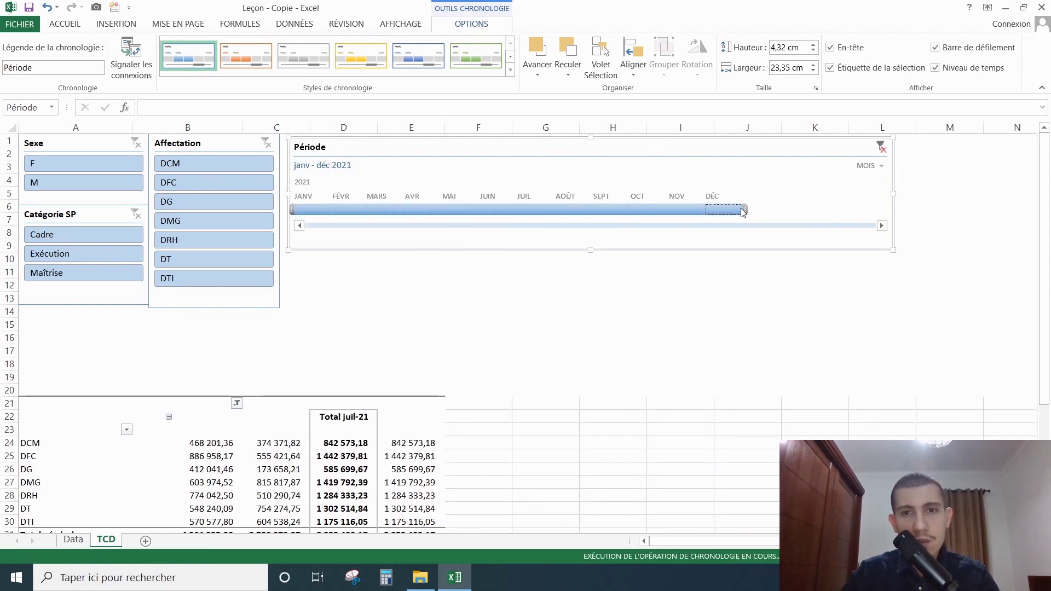
pyautogui.moveTo(891, 196); pyautogui.dragTo(770, 195)
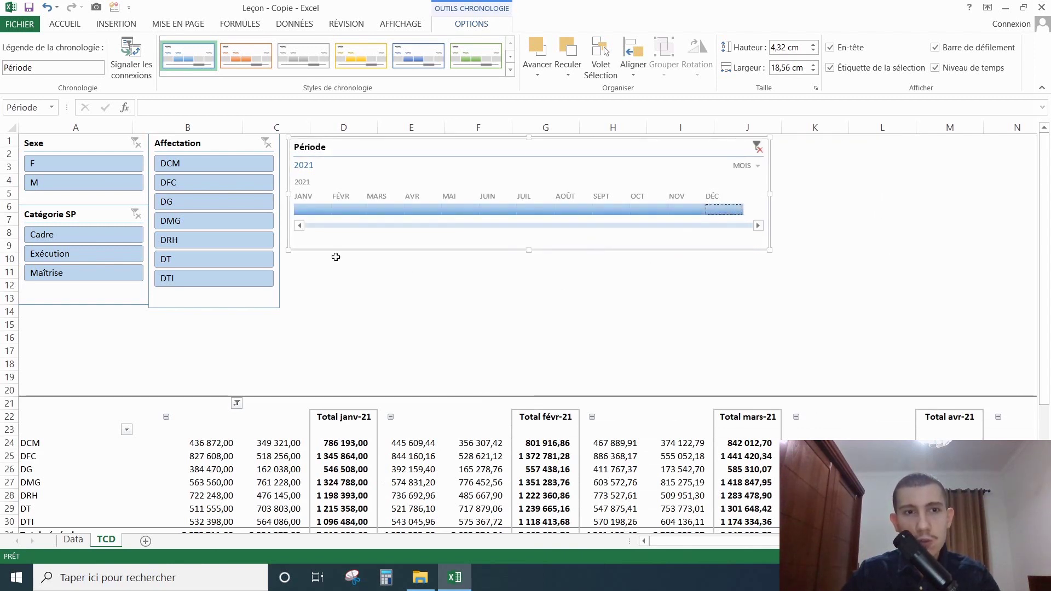
# Try the Période timeline on January, February and January–February 2021, and reselect the full year
pyautogui.click(310, 208)
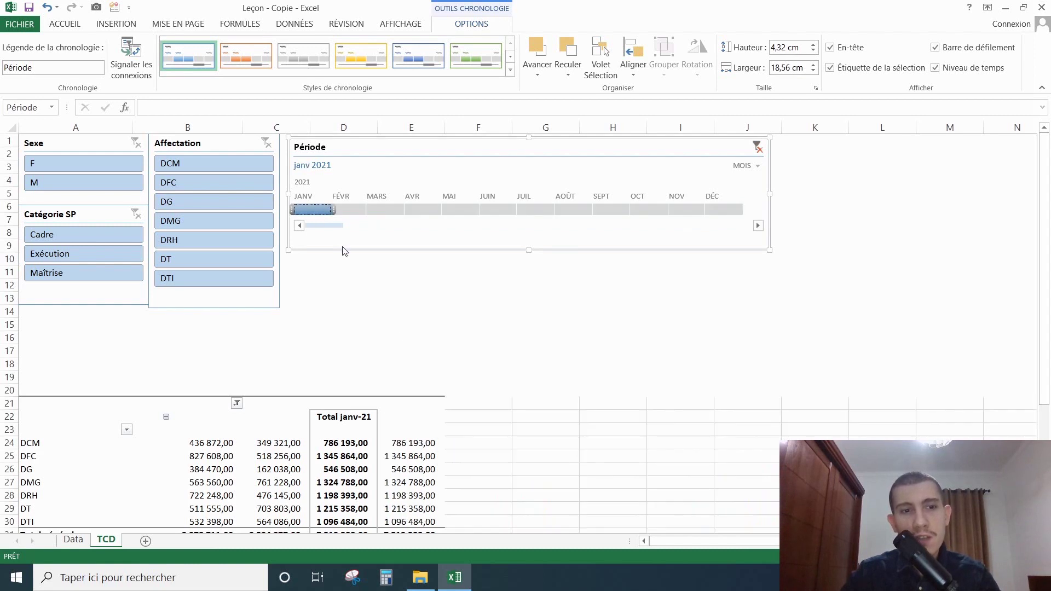
pyautogui.scroll(-2, 361, 397)
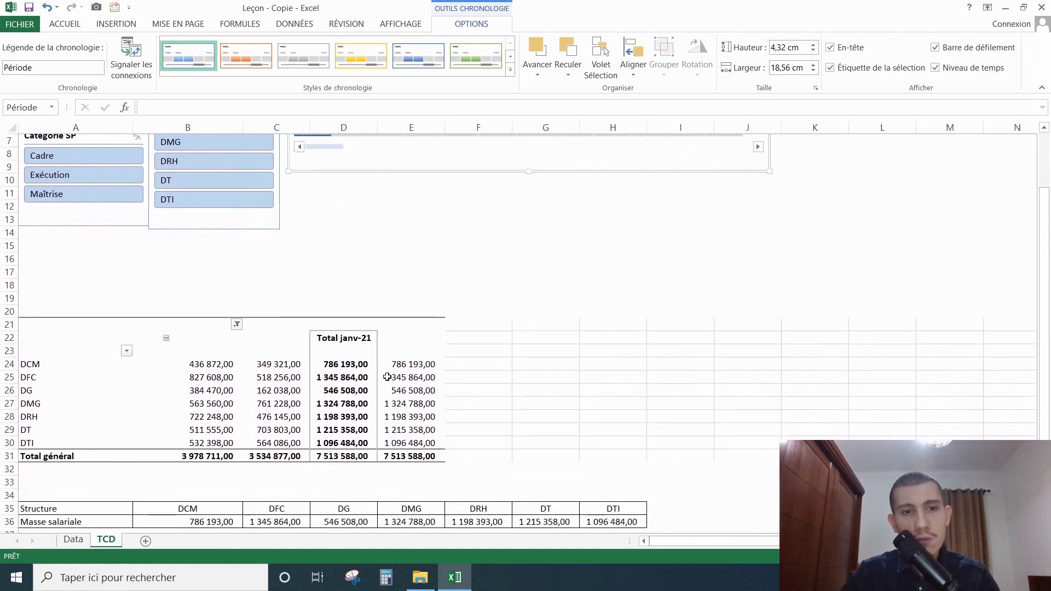
pyautogui.scroll(2, 387, 219)
pyautogui.click(349, 209)
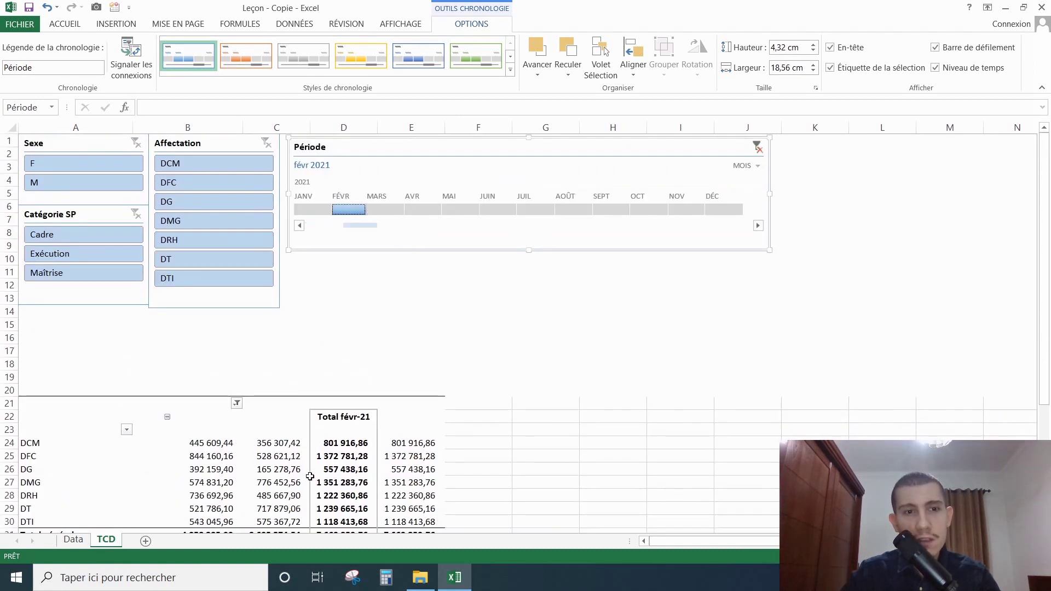
pyautogui.click(314, 211)
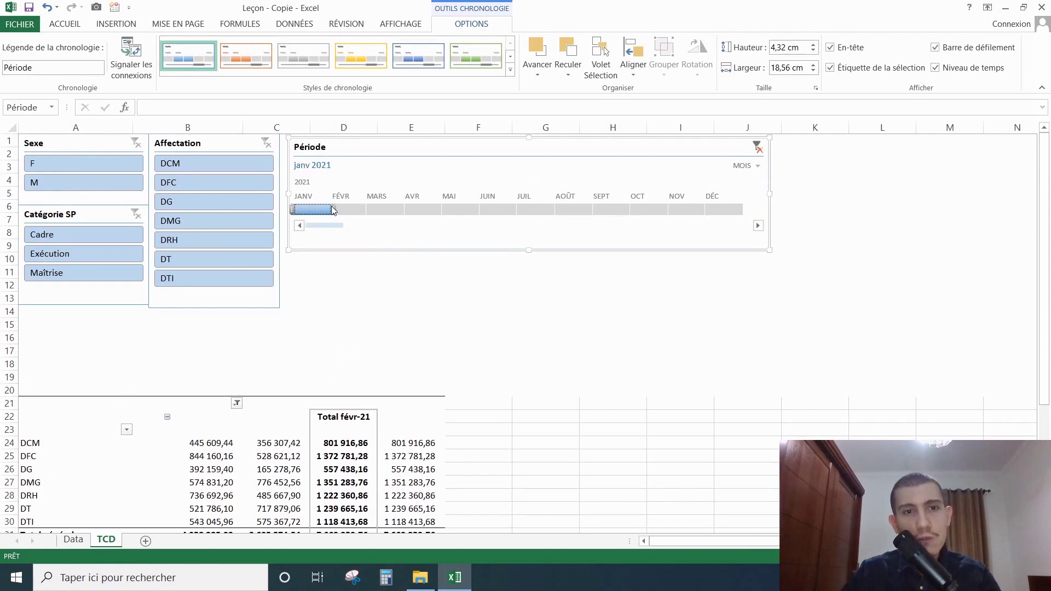
pyautogui.moveTo(333, 210); pyautogui.dragTo(364, 211)
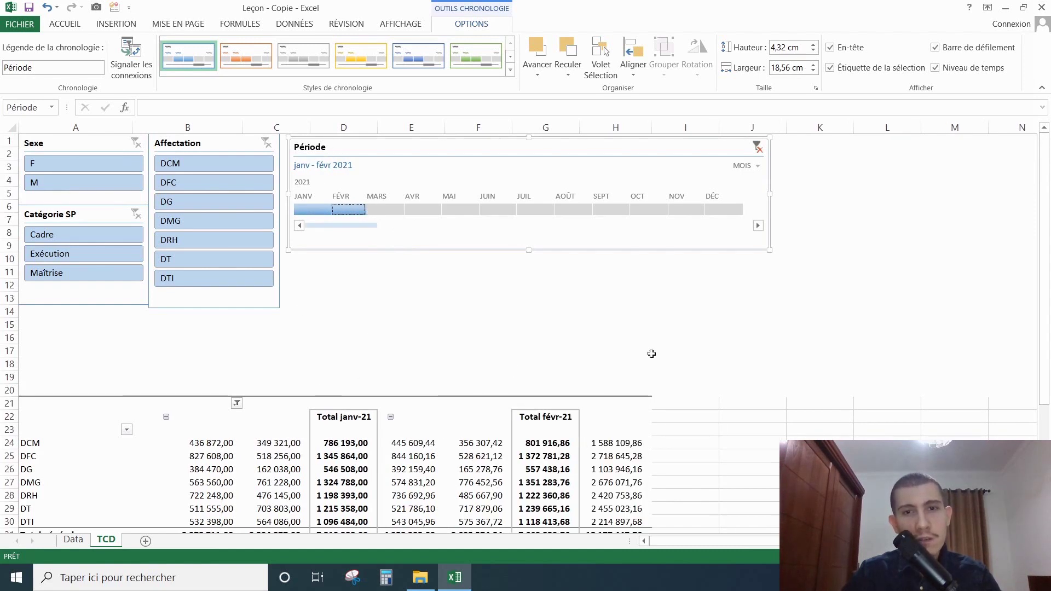
pyautogui.moveTo(317, 212); pyautogui.dragTo(732, 194)
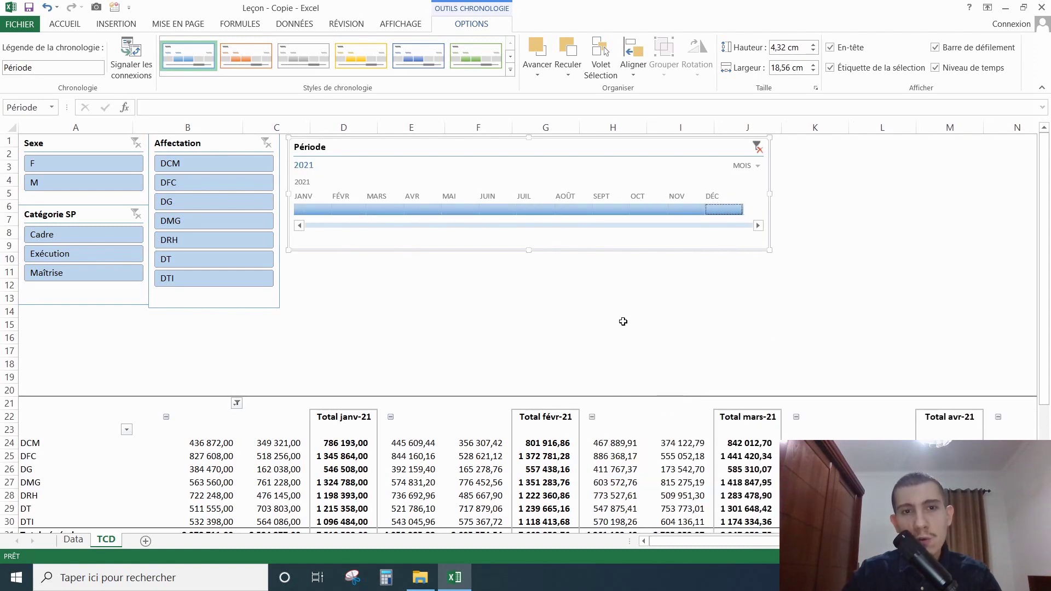
# Reduce the Période timeline's height to 4,15 cm and insert four entire rows at row 16, above the pivot table
pyautogui.moveTo(529, 251)
pyautogui.mouseDown()
pyautogui.moveTo(528, 231)
pyautogui.moveTo(529, 246)
pyautogui.mouseUp()
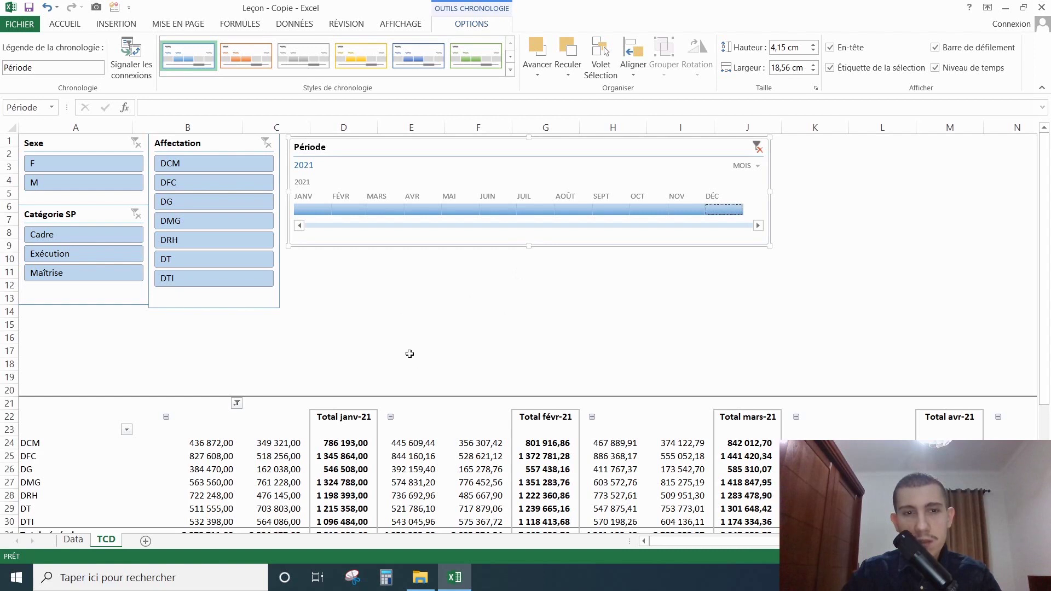
pyautogui.moveTo(125, 374); pyautogui.dragTo(117, 347)
pyautogui.rightClick(117, 347)
pyautogui.click(159, 174)
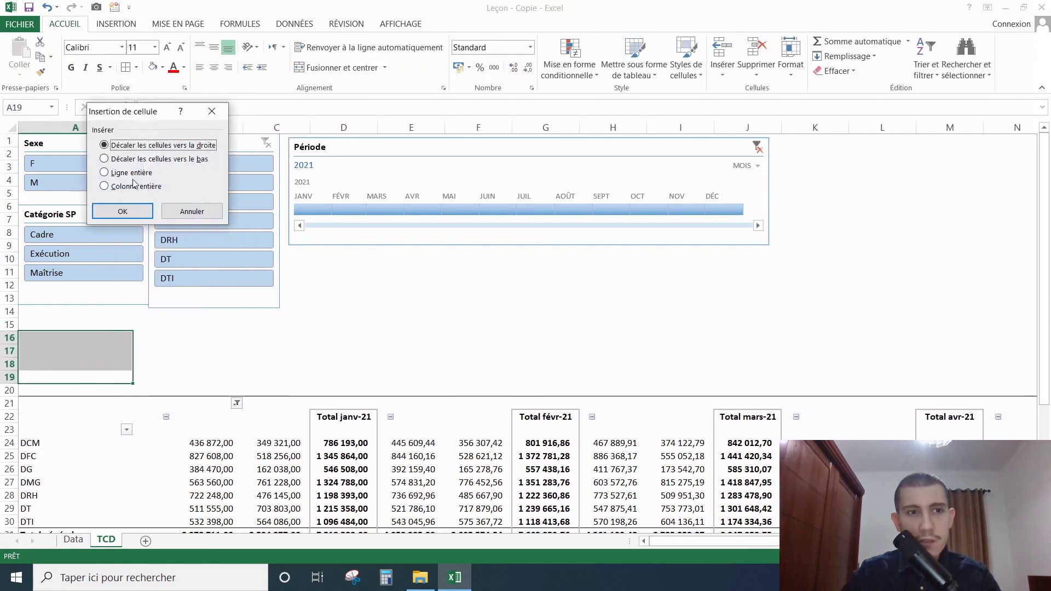
pyautogui.click(130, 174)
pyautogui.click(126, 214)
# Insert seven more entire rows at row 17 to free space for charts above the pivot table
pyautogui.moveTo(117, 432); pyautogui.dragTo(114, 346)
pyautogui.rightClick(124, 383)
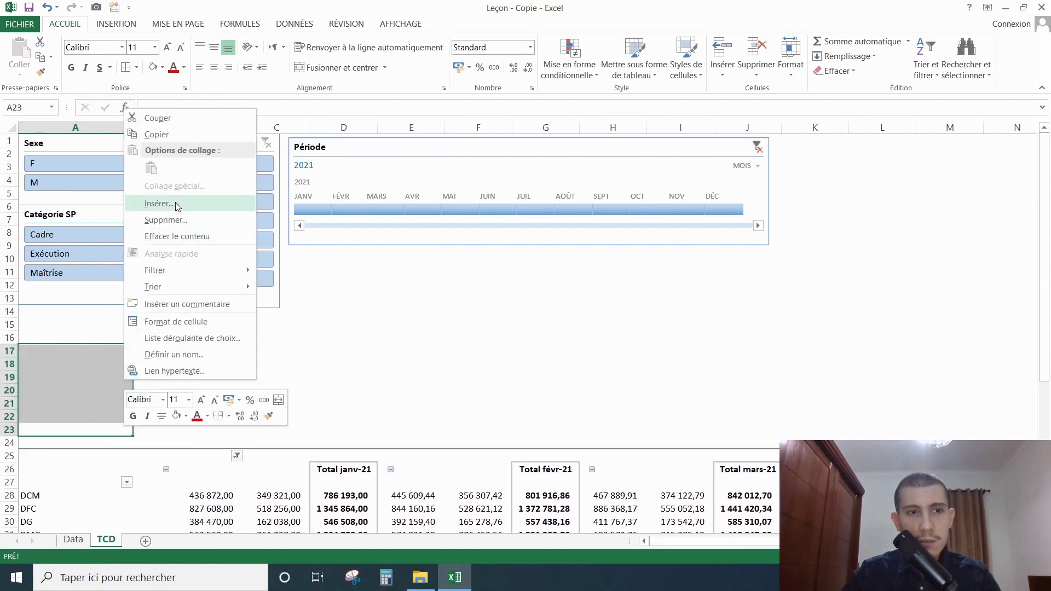
pyautogui.click(151, 204)
pyautogui.click(151, 204)
pyautogui.click(152, 241)
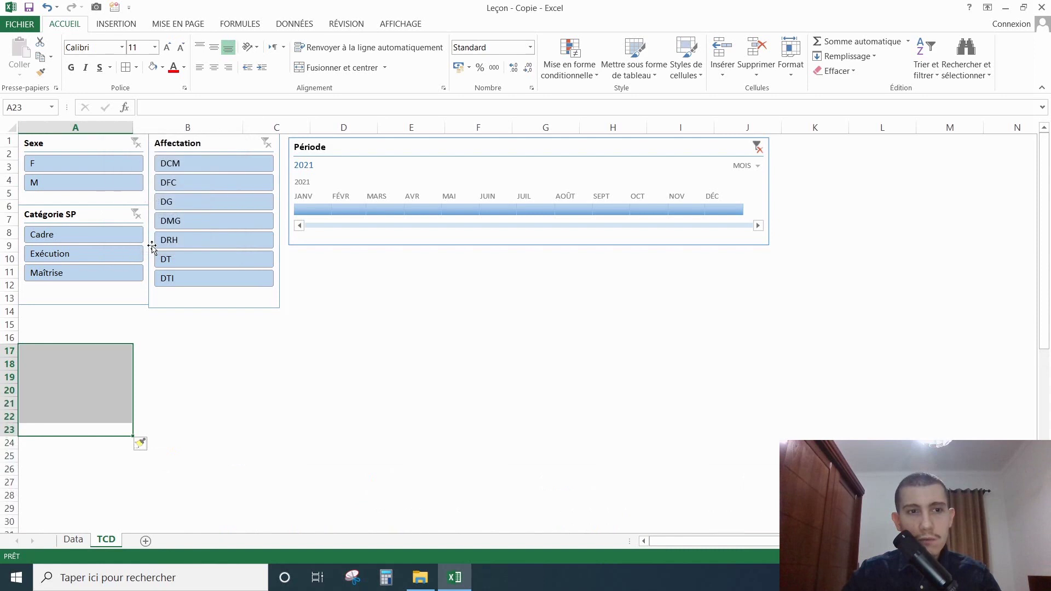
# Insert an empty 2D clustered column chart in the blank area below the timeline
pyautogui.click(301, 399)
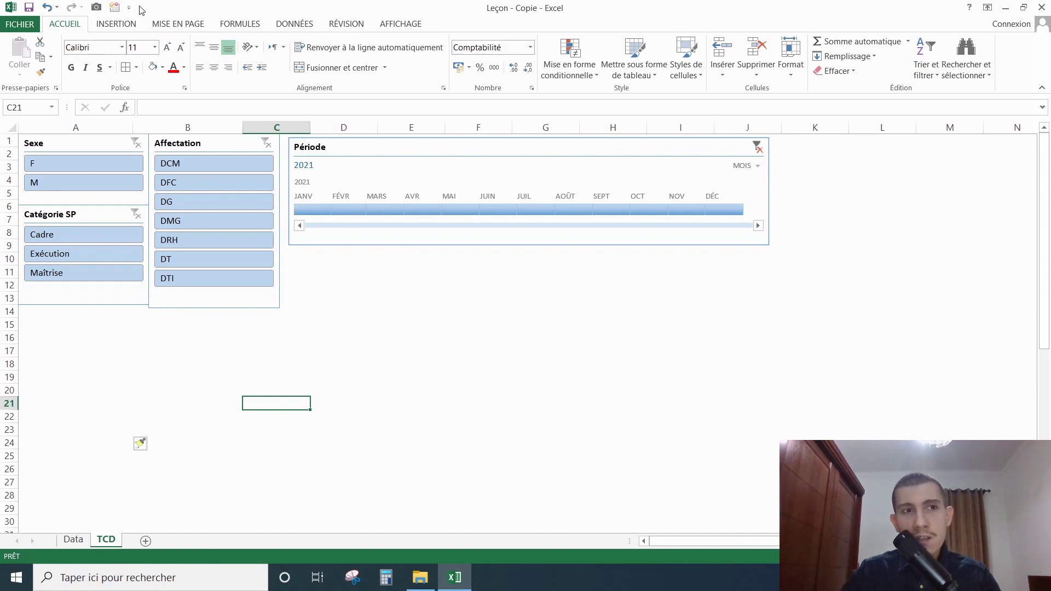
pyautogui.click(116, 25)
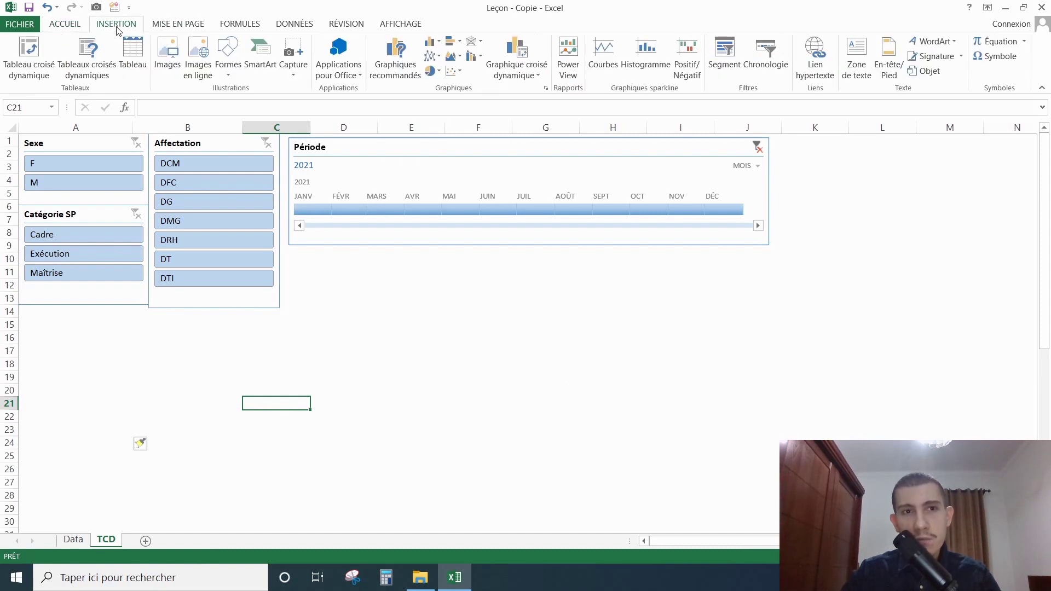
pyautogui.click(440, 42)
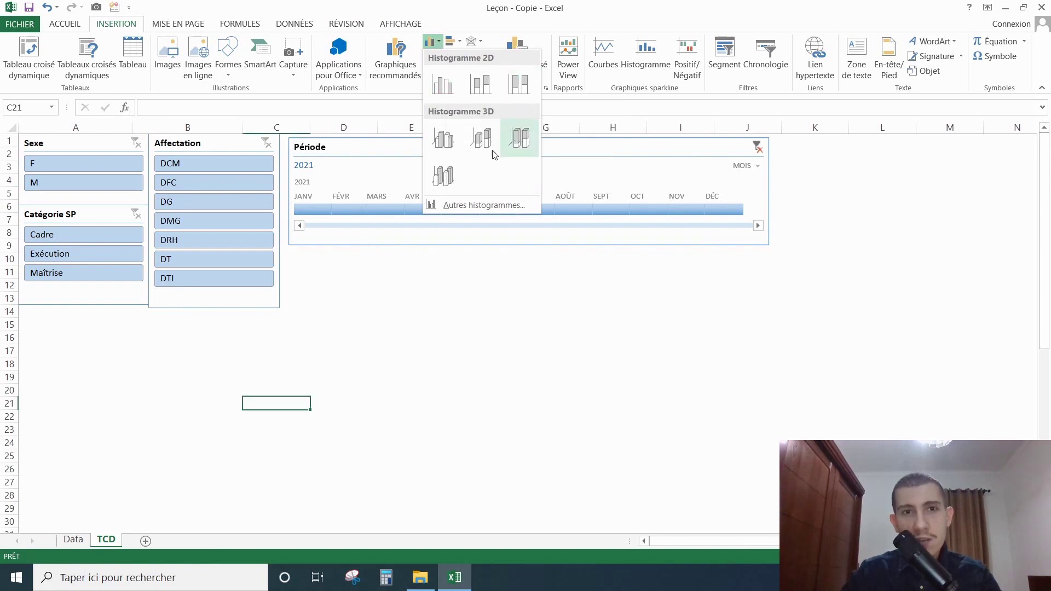
pyautogui.click(446, 93)
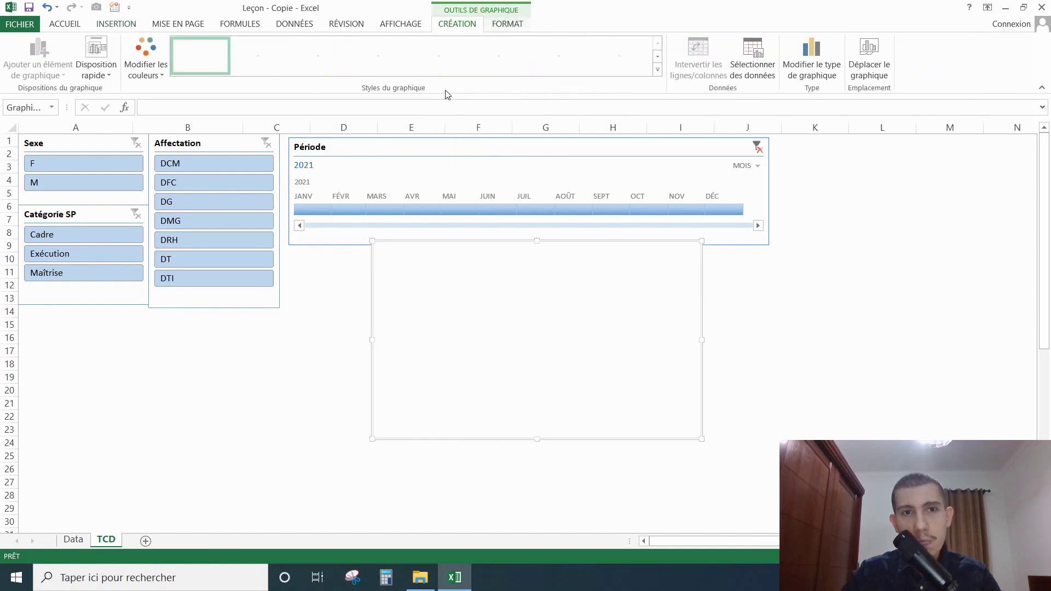
# Add a data series named "Masse salariale" to the empty chart's data source
pyautogui.rightClick(507, 342)
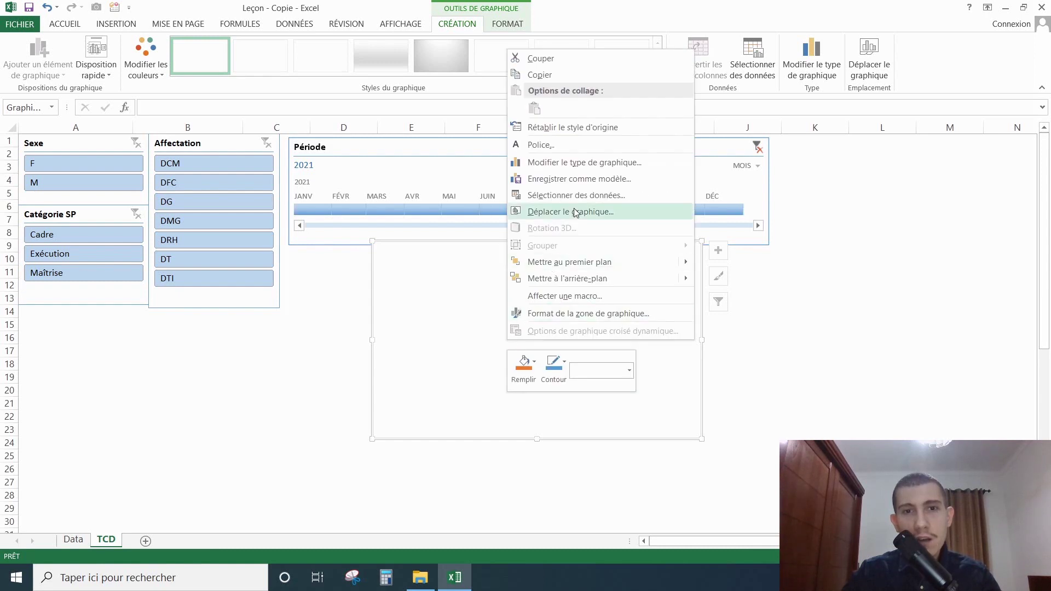
pyautogui.click(644, 203)
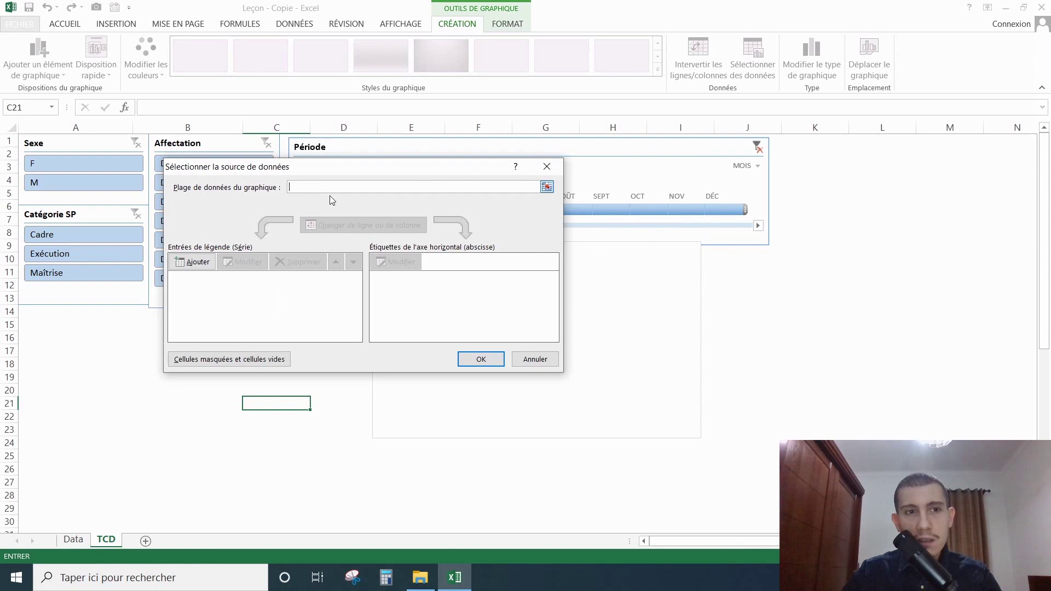
pyautogui.click(208, 263)
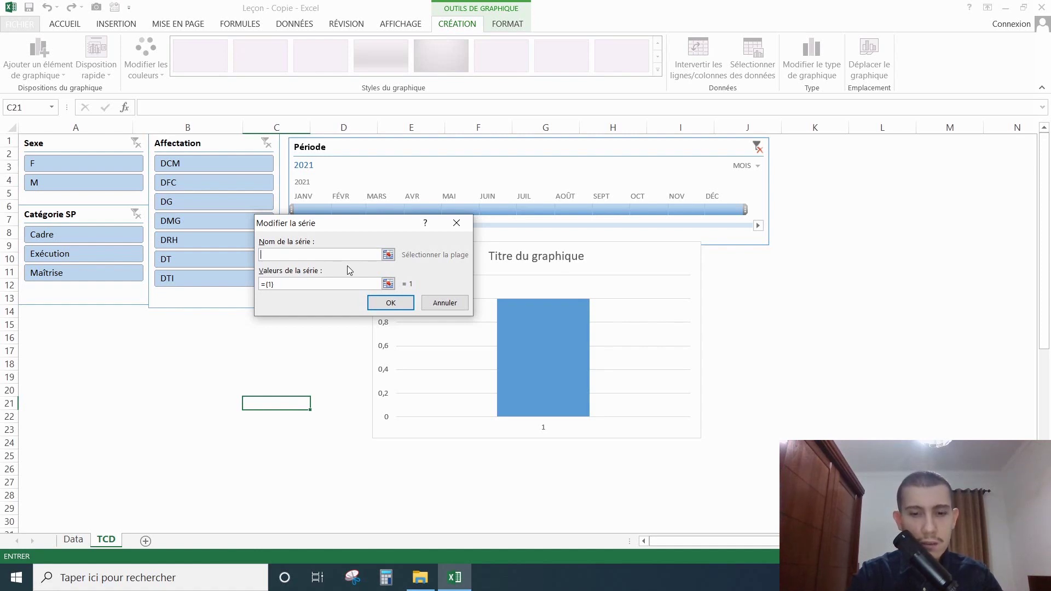
pyautogui.write('M')
pyautogui.press('BackSpace')
pyautogui.write('Ma')
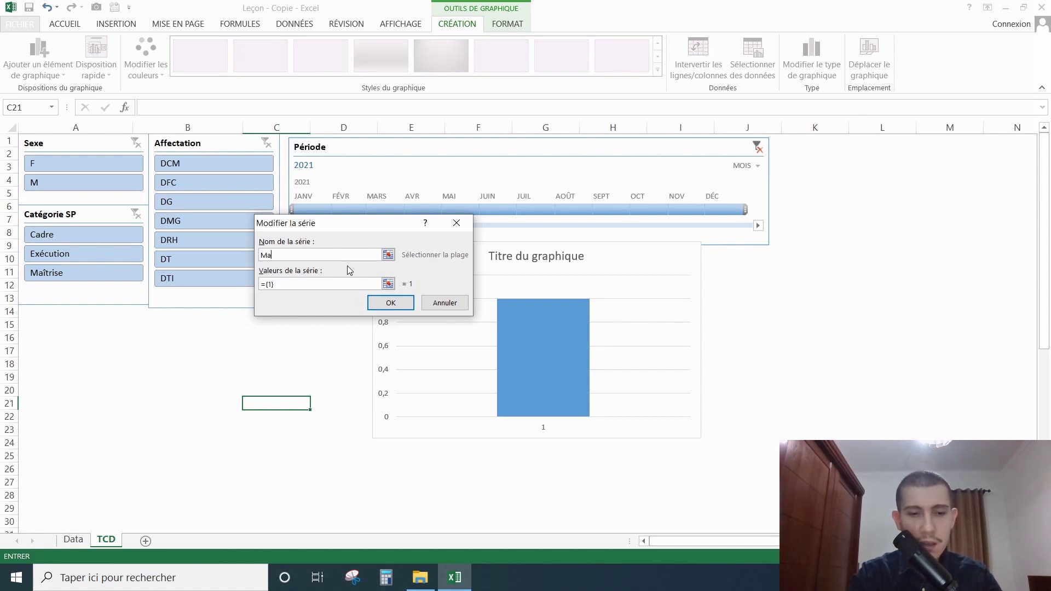
pyautogui.write('sse salariale')
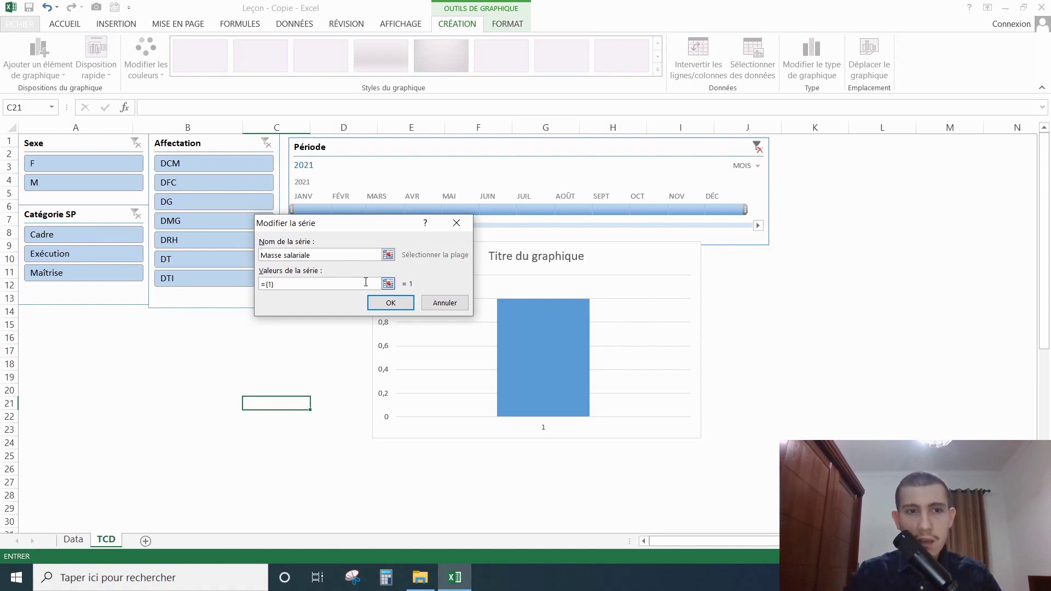
# Set the Masse salariale series values to the monthly payroll range =TCD!$B$53:$M$53
pyautogui.click(387, 284)
pyautogui.scroll(-5, 491, 366)
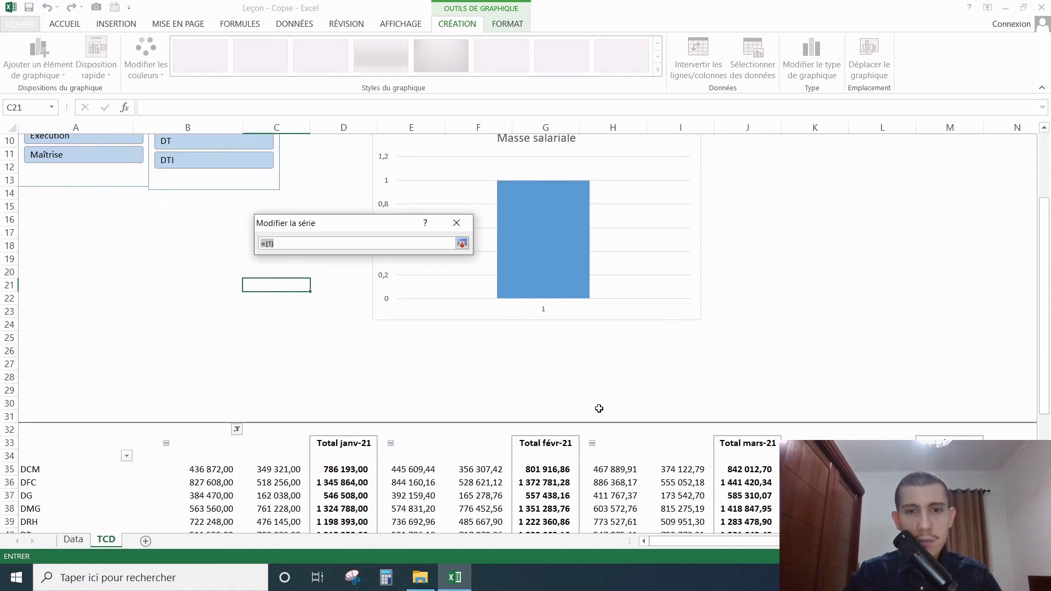
pyautogui.scroll(2, 552, 413)
pyautogui.scroll(-6, 552, 413)
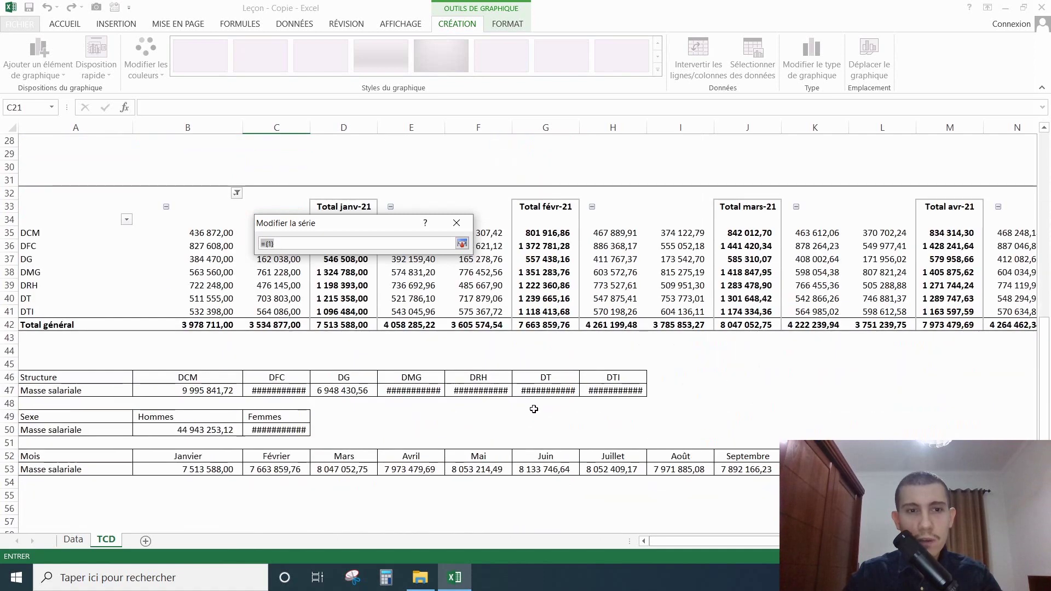
pyautogui.moveTo(194, 473); pyautogui.dragTo(950, 472)
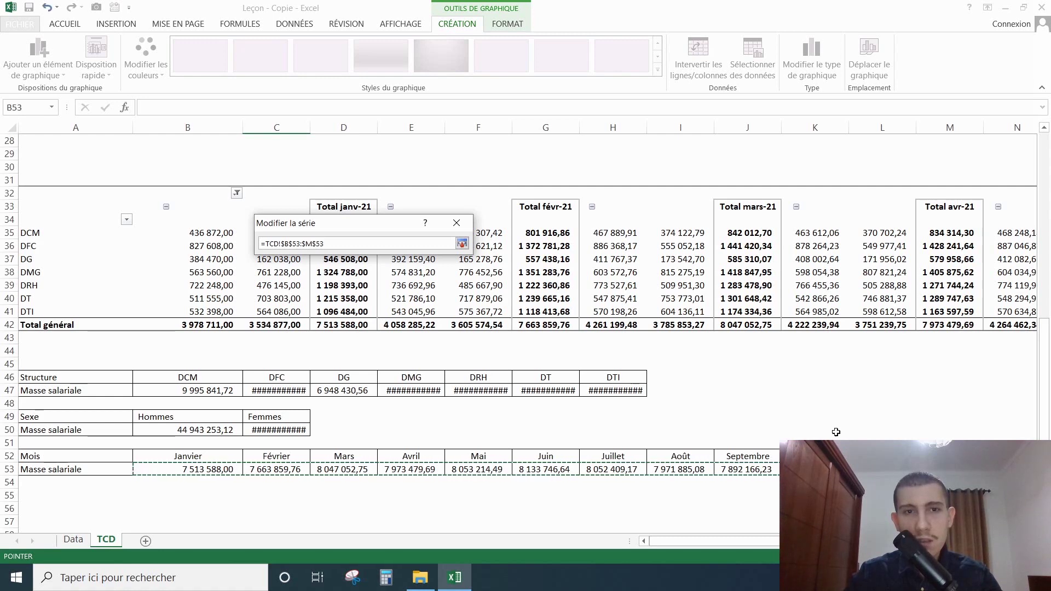
pyautogui.click(463, 243)
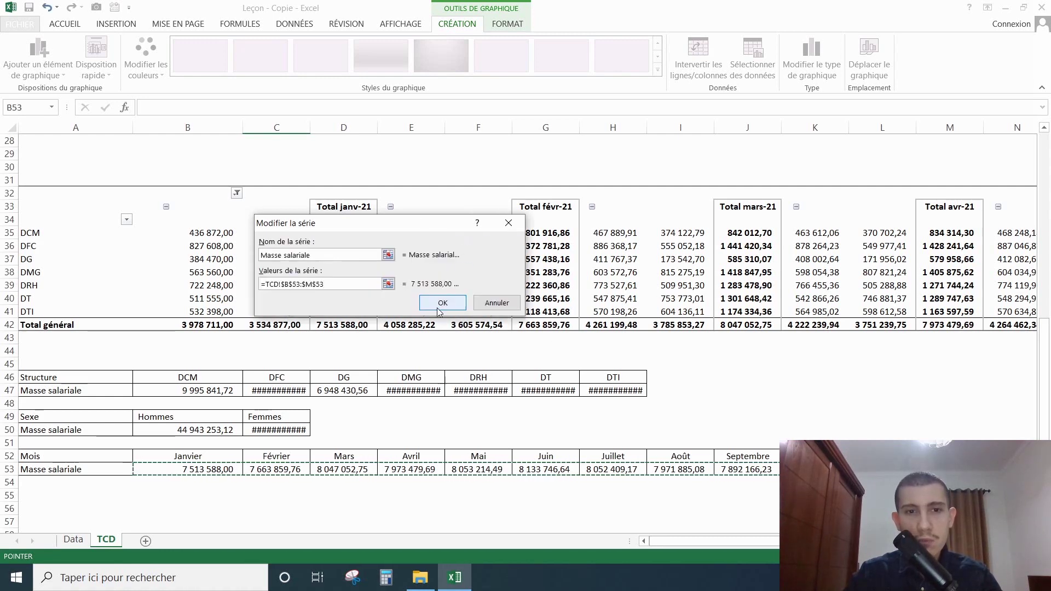
pyautogui.click(443, 303)
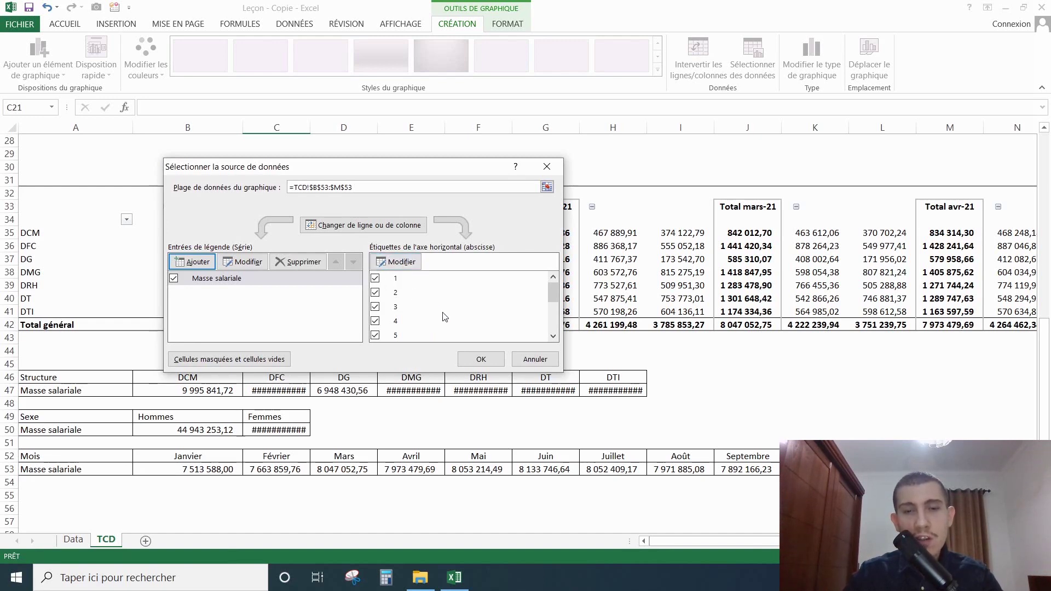
pyautogui.scroll(-3, 414, 323)
pyautogui.scroll(3, 414, 327)
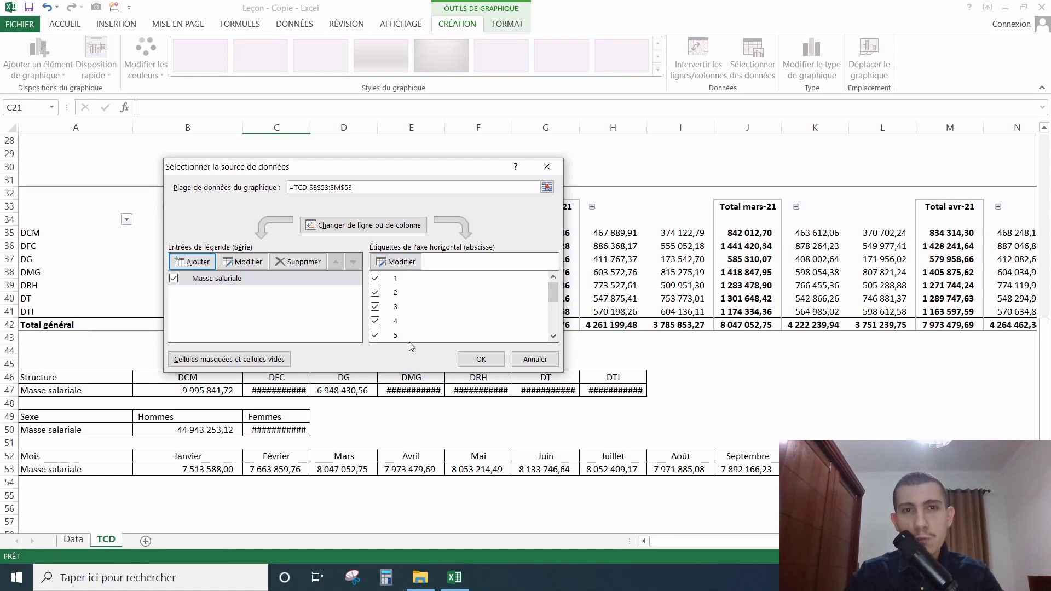
# Set the chart's horizontal axis labels to the month names in =TCD!$B$52:$M$52 and apply the data source
pyautogui.click(408, 264)
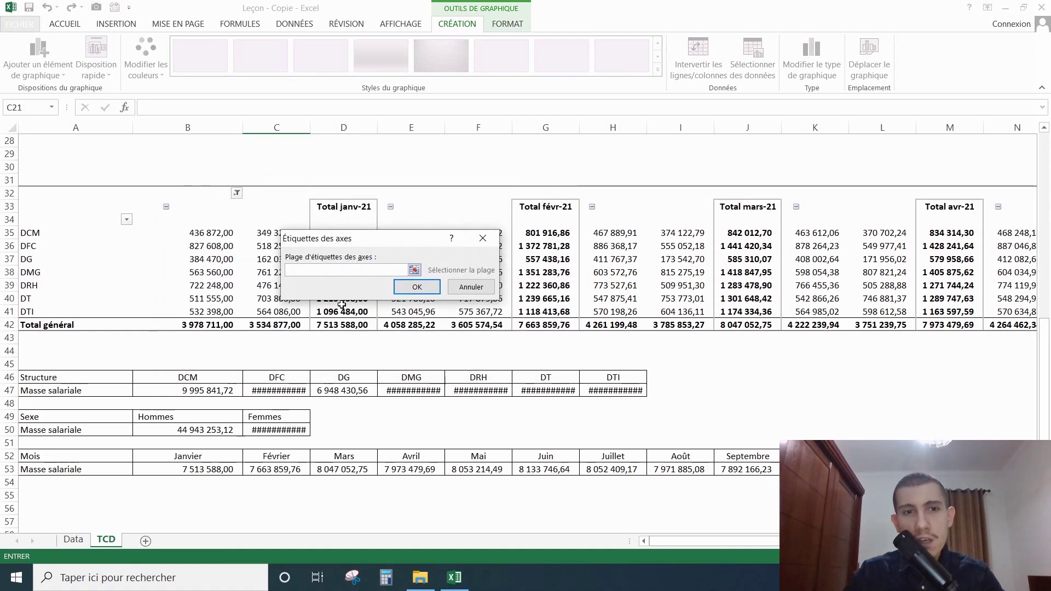
pyautogui.moveTo(173, 456); pyautogui.dragTo(950, 456)
pyautogui.click(479, 288)
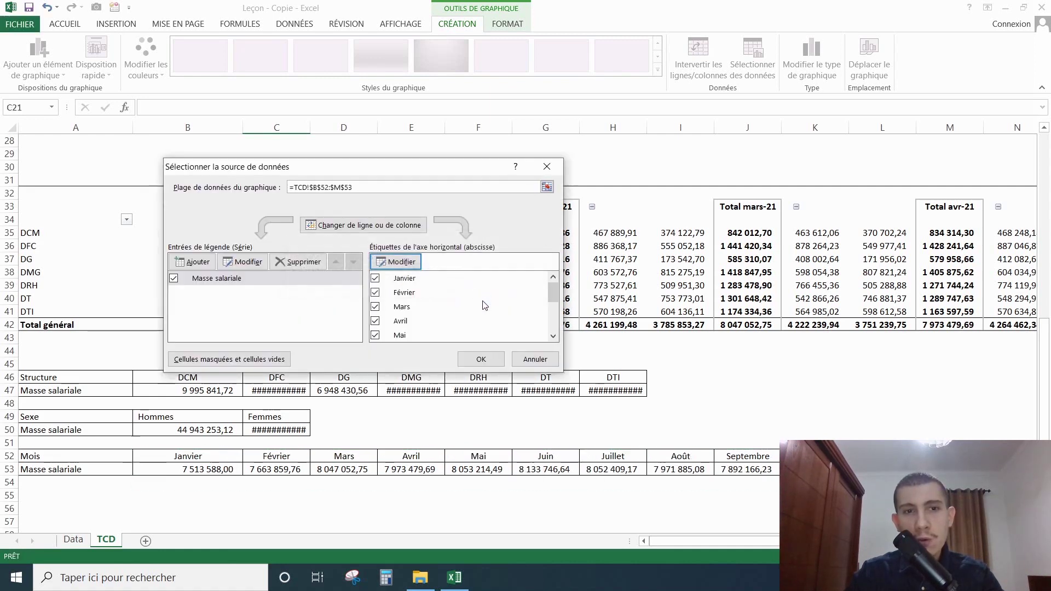
pyautogui.click(481, 359)
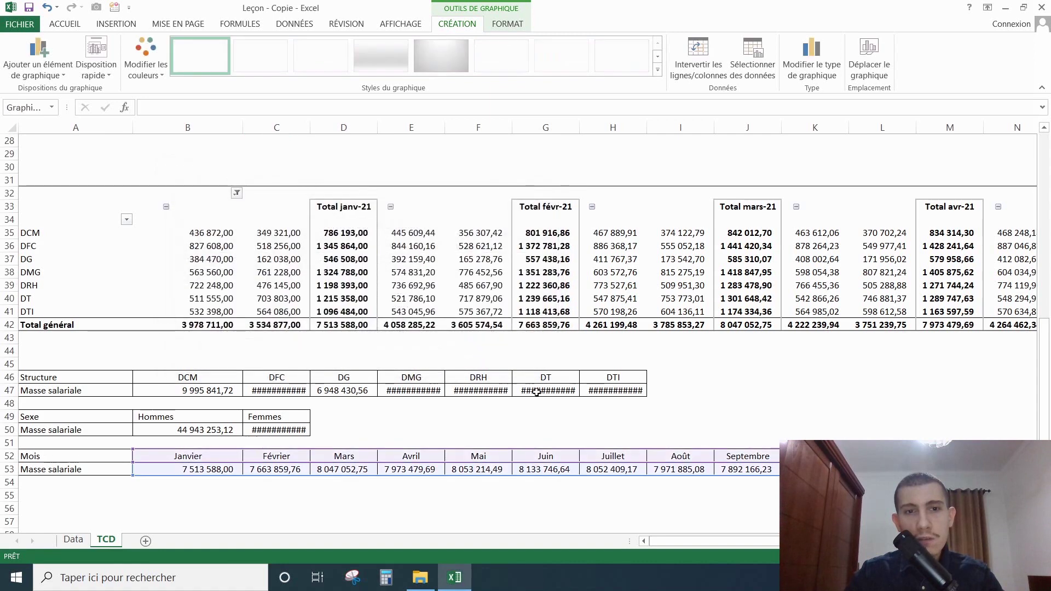
# Move the Masse salariale chart sideways so its right edge lines up with the end of the Période timeline
pyautogui.scroll(7, 539, 394)
pyautogui.scroll(2, 540, 394)
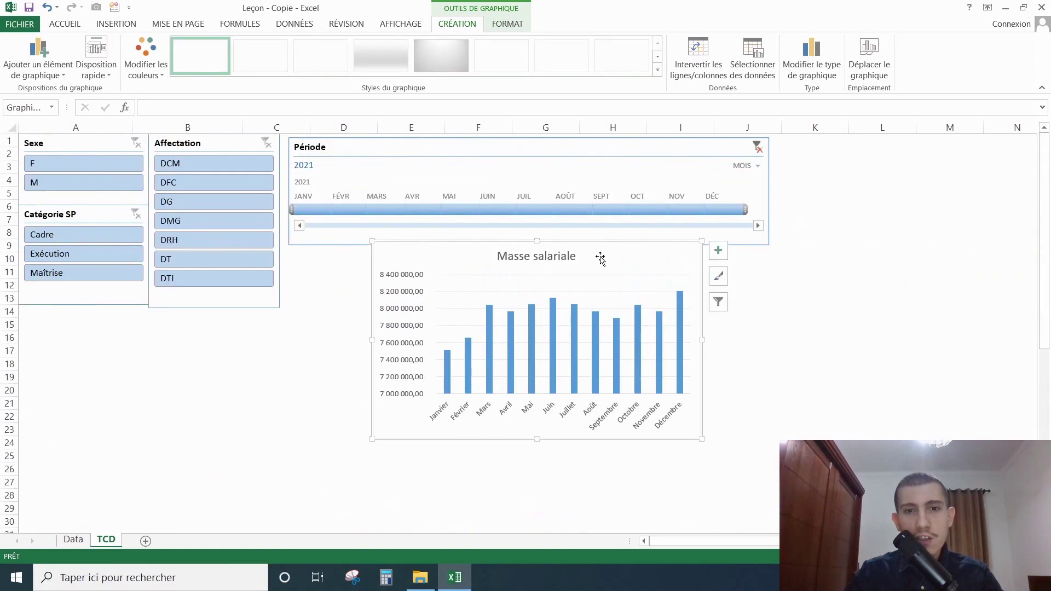
pyautogui.moveTo(605, 260)
pyautogui.mouseDown()
pyautogui.moveTo(650, 277)
pyautogui.moveTo(684, 265)
pyautogui.moveTo(671, 258)
pyautogui.mouseUp()
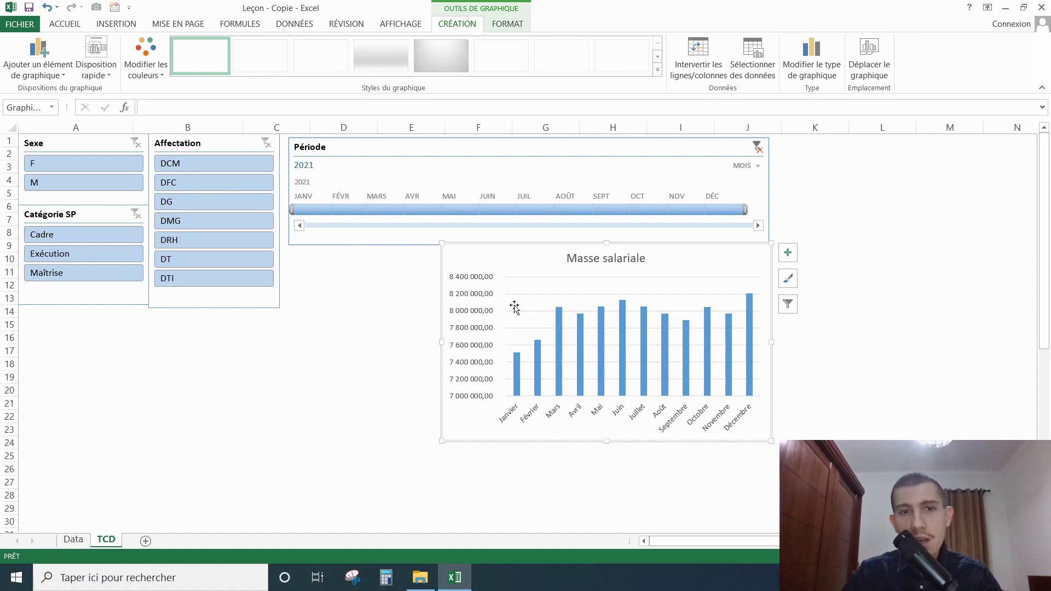
pyautogui.click(474, 317)
pyautogui.rightClick(475, 316)
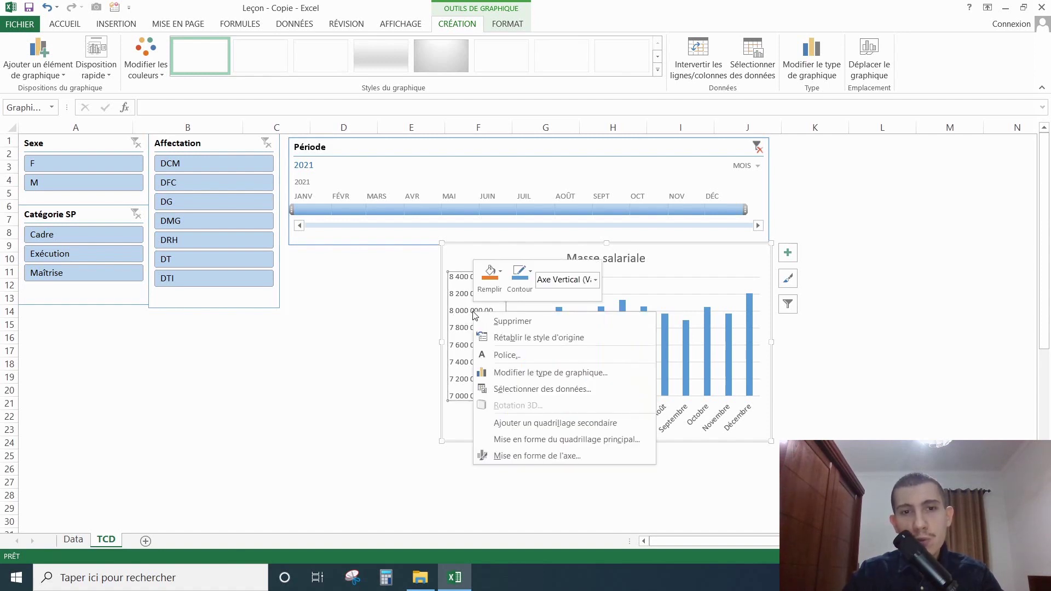
pyautogui.click(458, 363)
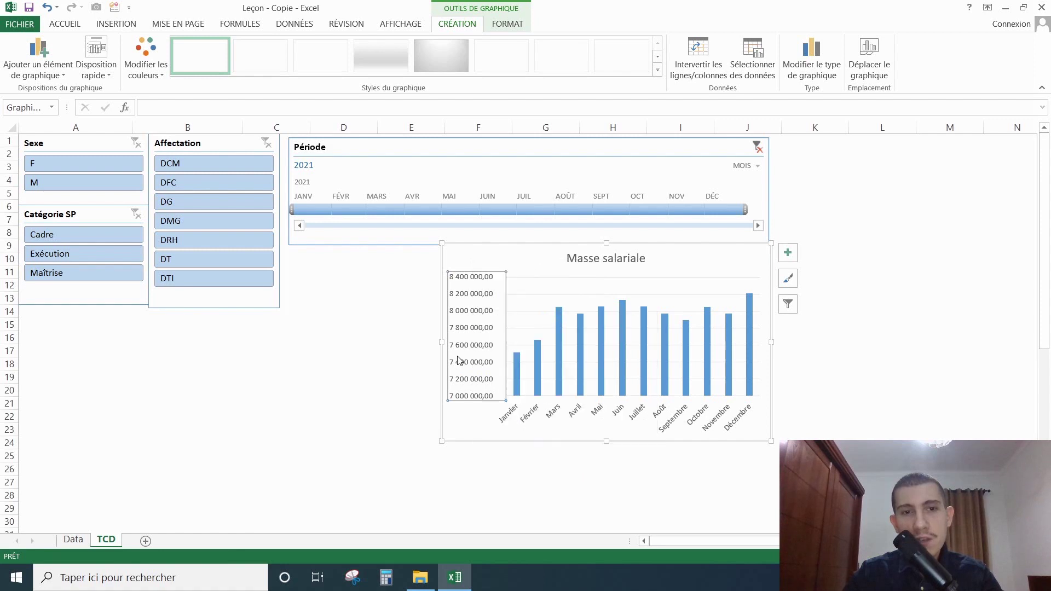
pyautogui.rightClick(478, 323)
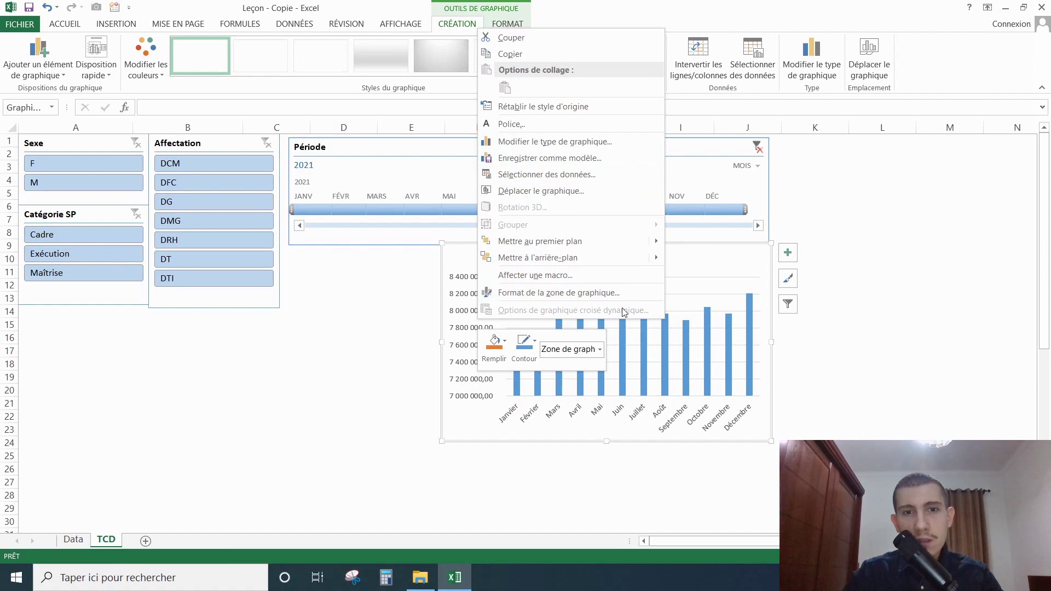
pyautogui.click(797, 259)
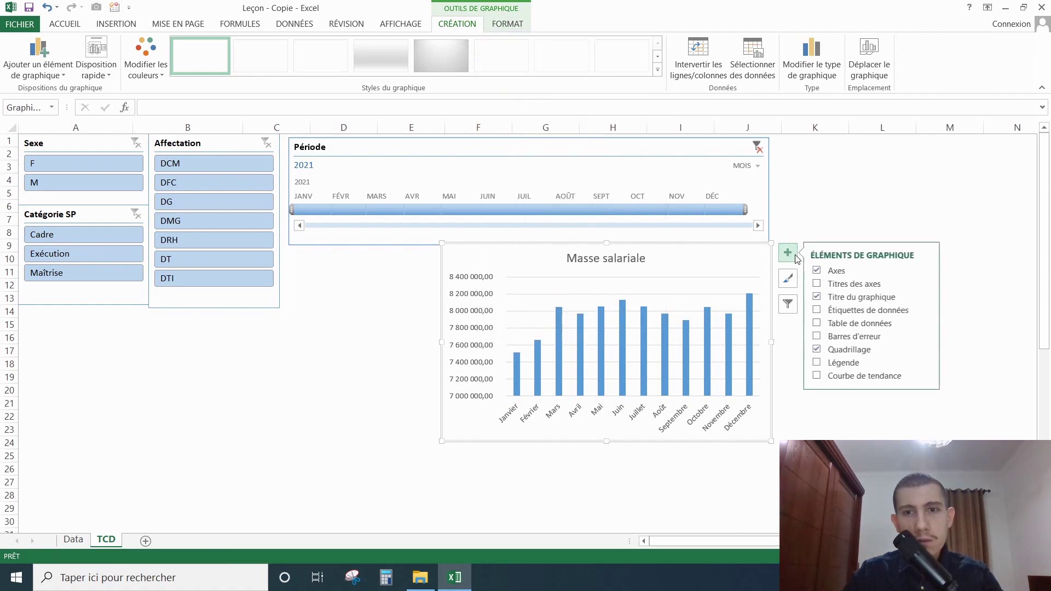
# Set the chart's vertical axis display units to Millions and place the unit label midway along the axis
pyautogui.rightClick(474, 302)
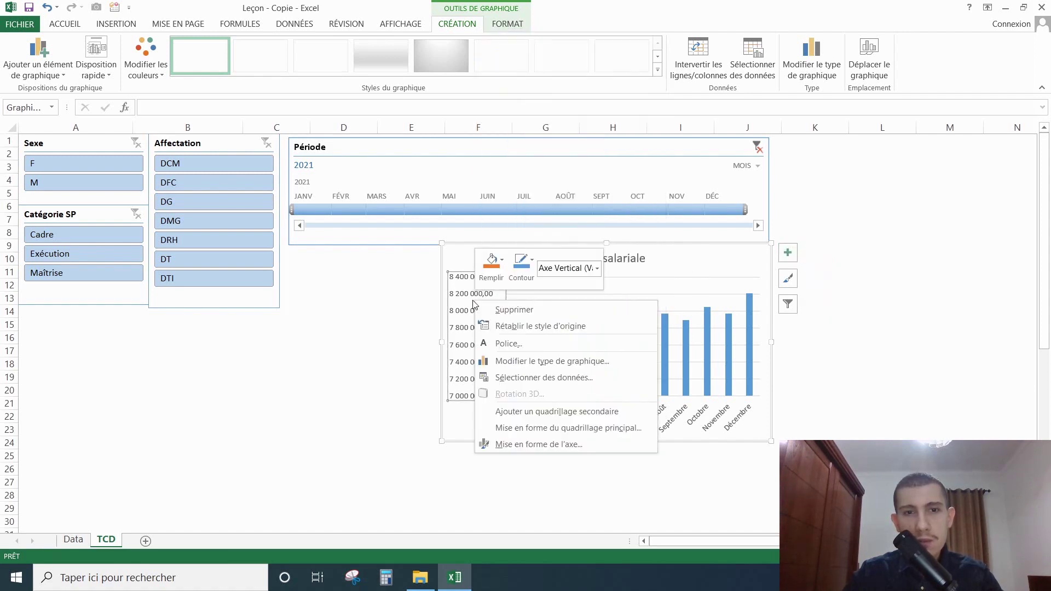
pyautogui.click(569, 446)
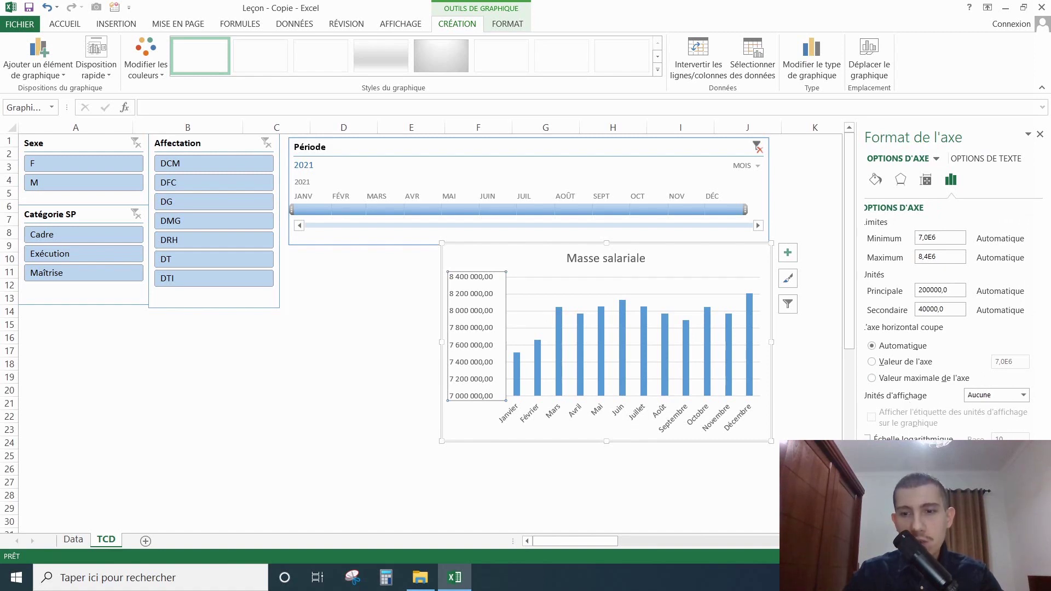
pyautogui.hscroll(-1, 948, 323)
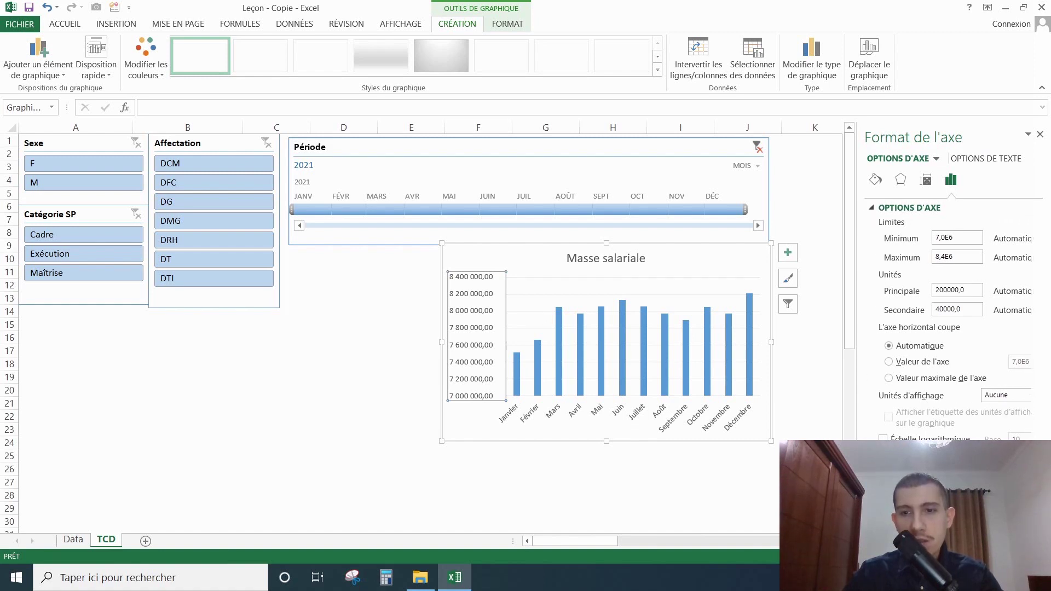
pyautogui.hscroll(1, 948, 323)
pyautogui.click(1019, 398)
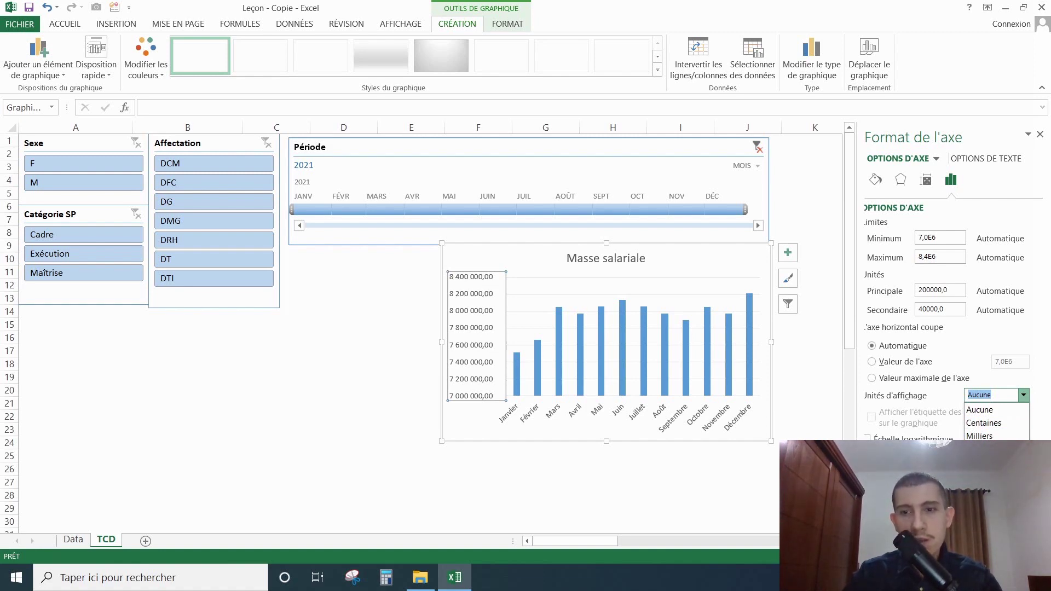
pyautogui.click(984, 476)
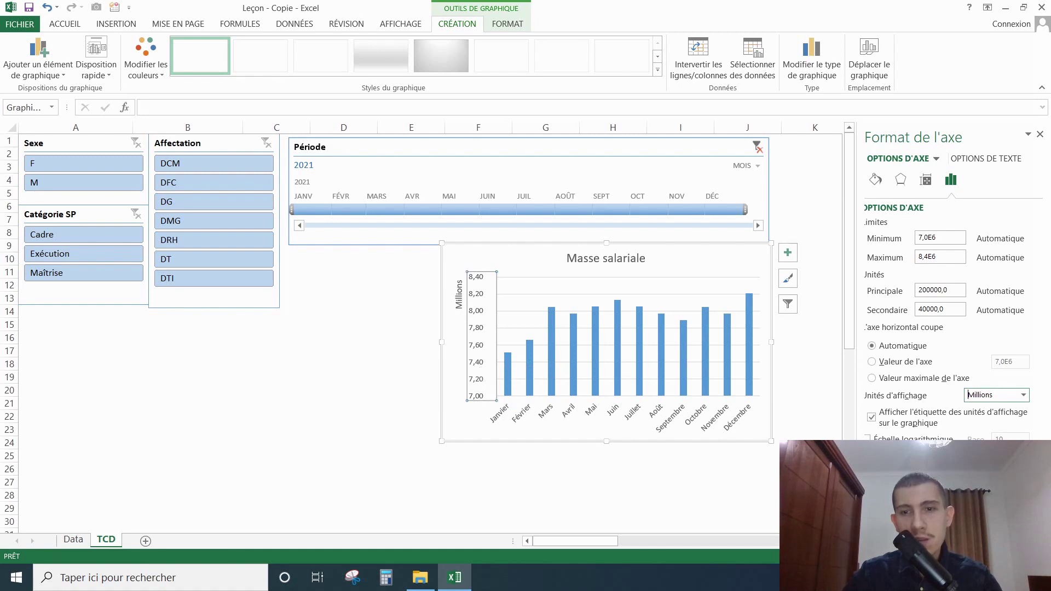
pyautogui.click(751, 492)
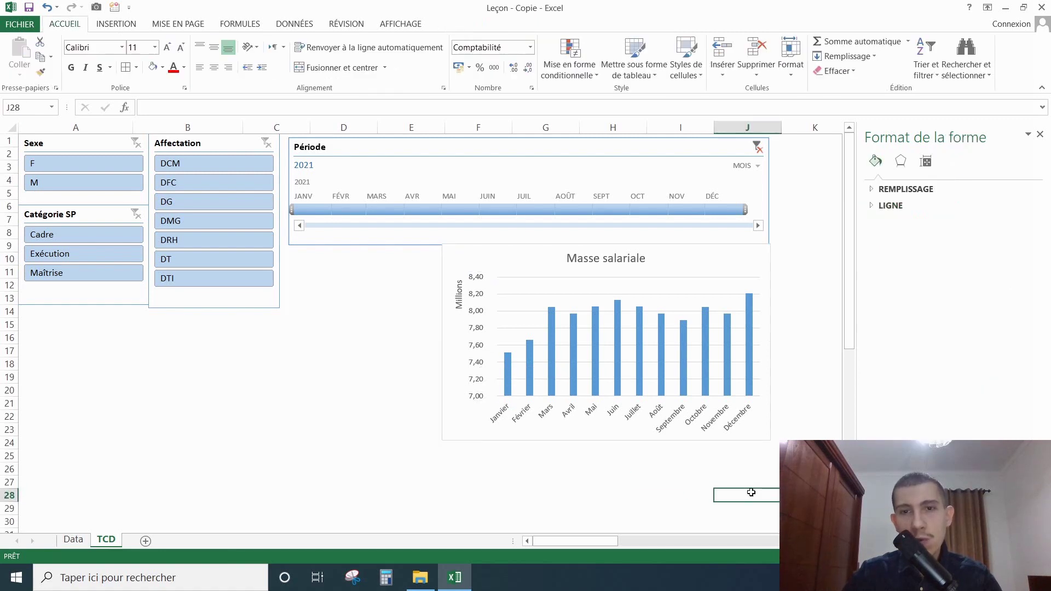
pyautogui.click(458, 298)
pyautogui.moveTo(456, 278); pyautogui.dragTo(465, 318)
# Change the chart title to "Masse salariale par mois"
pyautogui.click(638, 259)
pyautogui.click(645, 259)
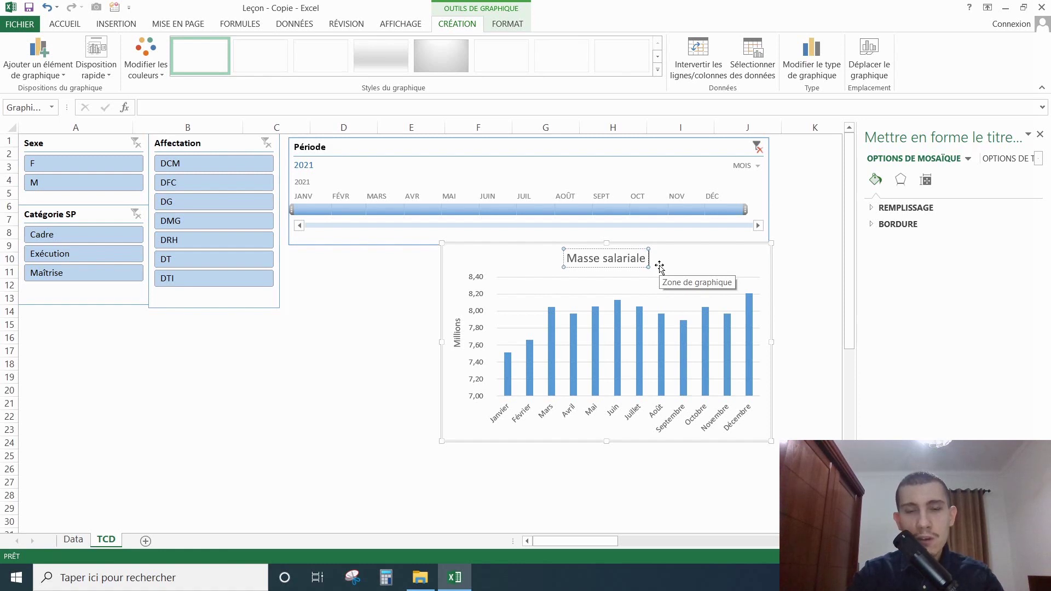
pyautogui.write('p')
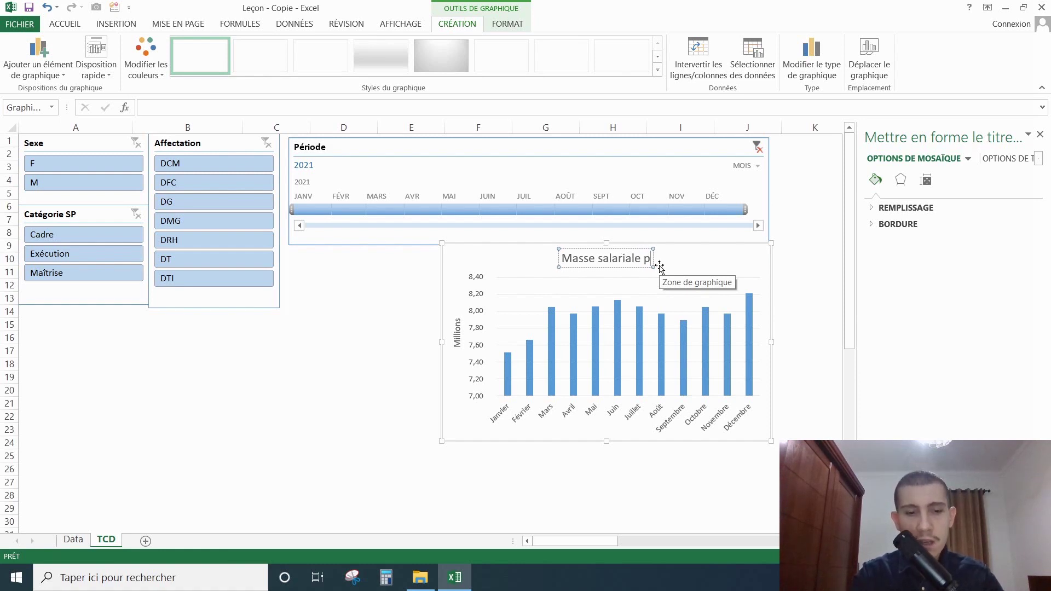
pyautogui.write('ar mois')
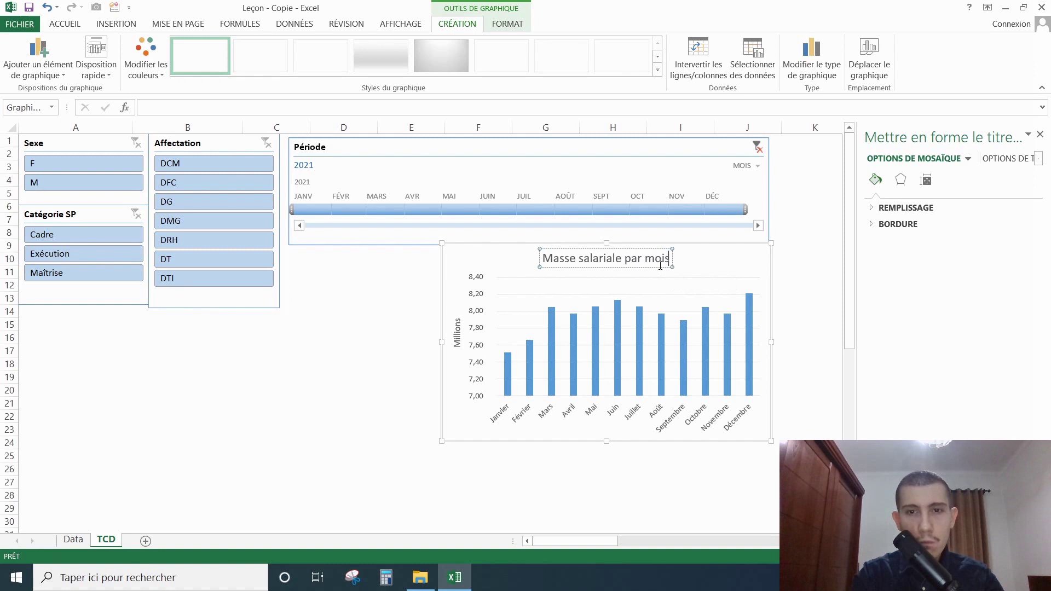
pyautogui.click(341, 414)
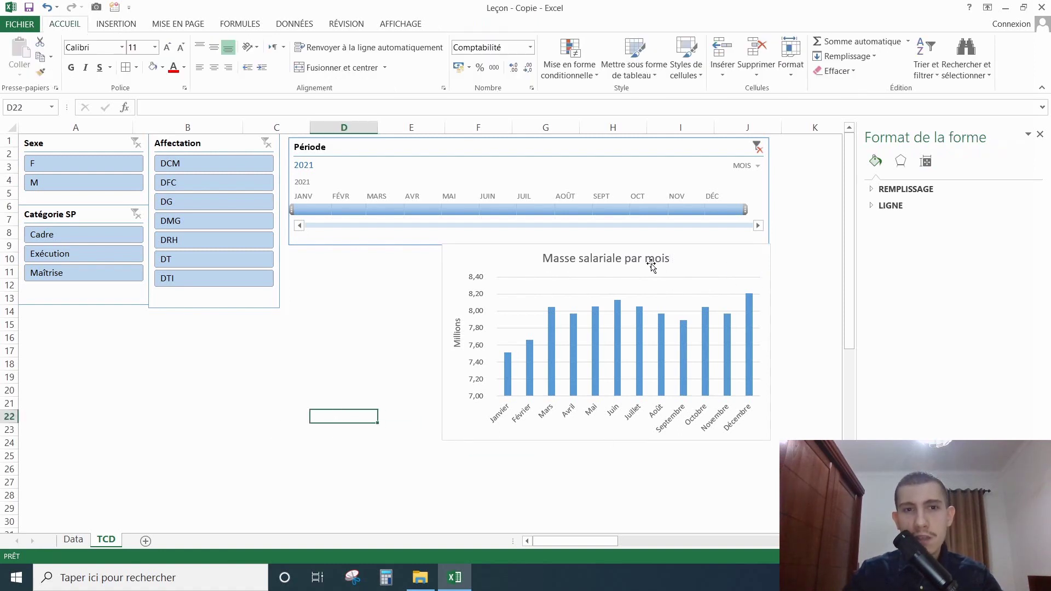
pyautogui.click(314, 352)
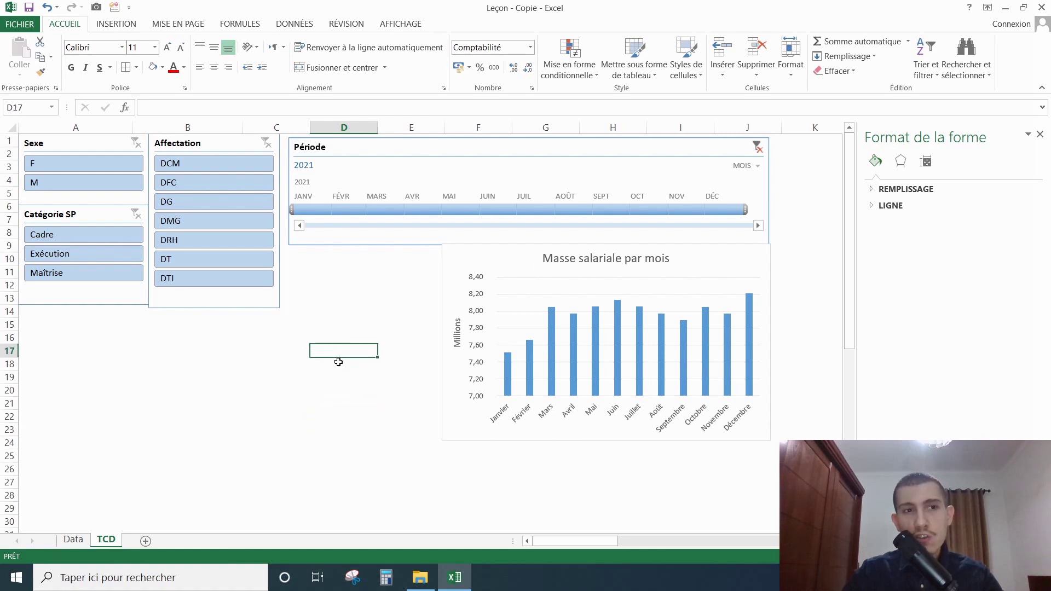
# Test the chart with the Période timeline by filtering January, February, January to March, and April to June 2021
pyautogui.click(307, 211)
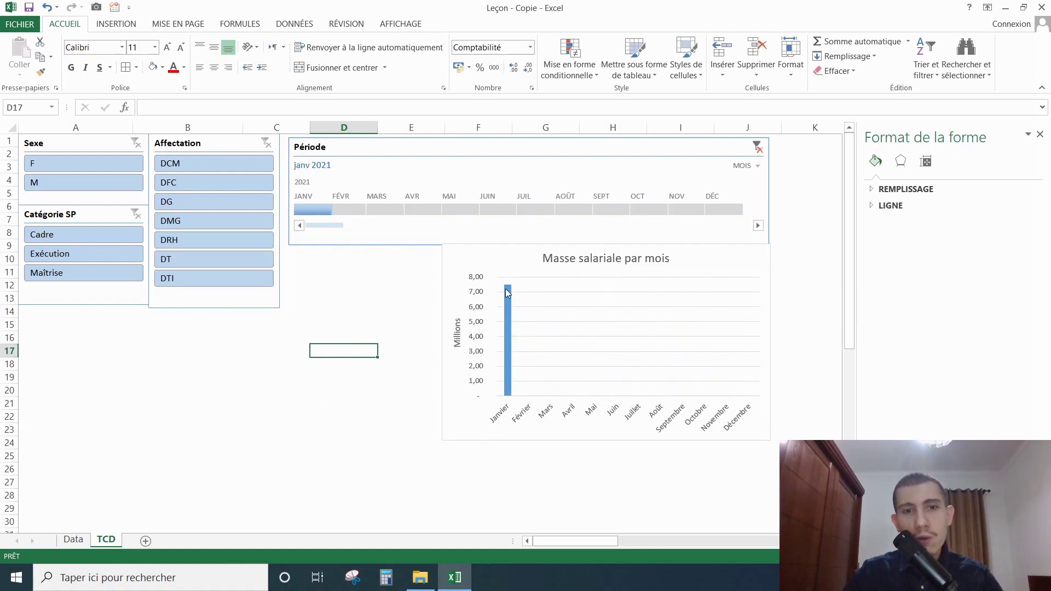
pyautogui.click(349, 210)
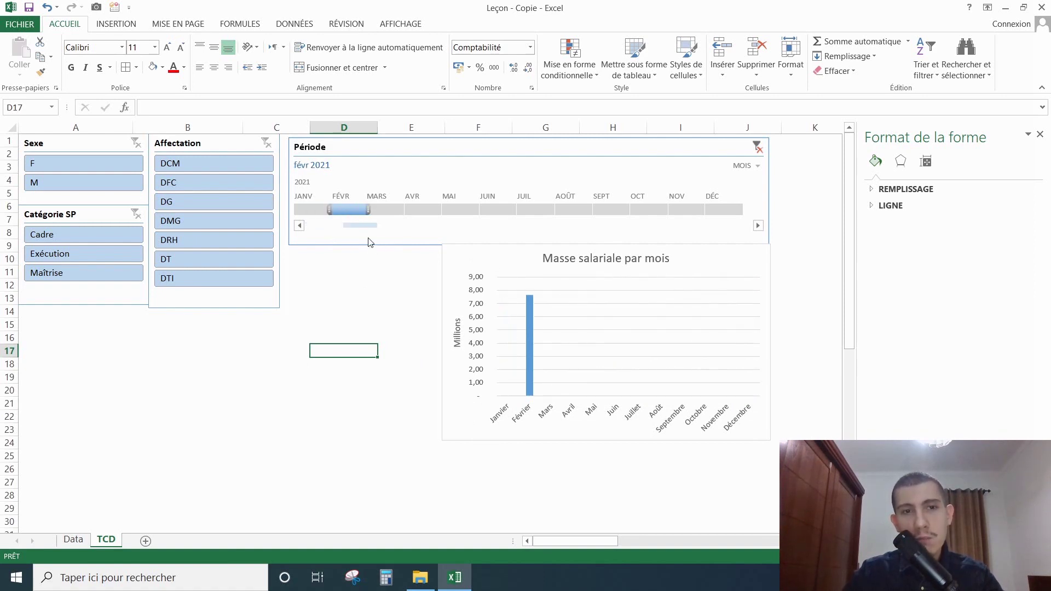
pyautogui.moveTo(311, 210); pyautogui.dragTo(383, 206)
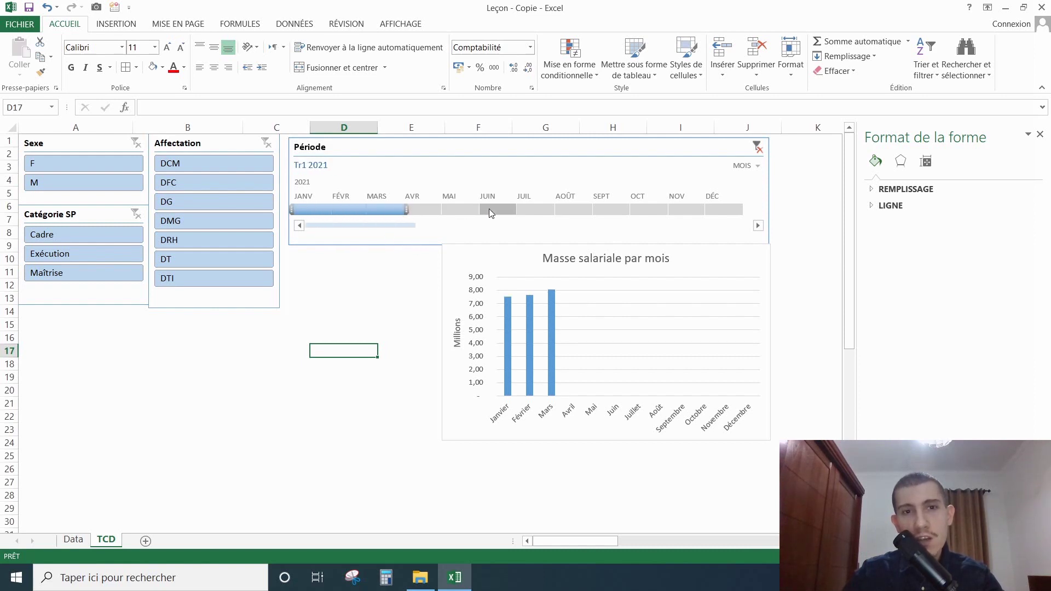
pyautogui.moveTo(418, 207); pyautogui.dragTo(497, 209)
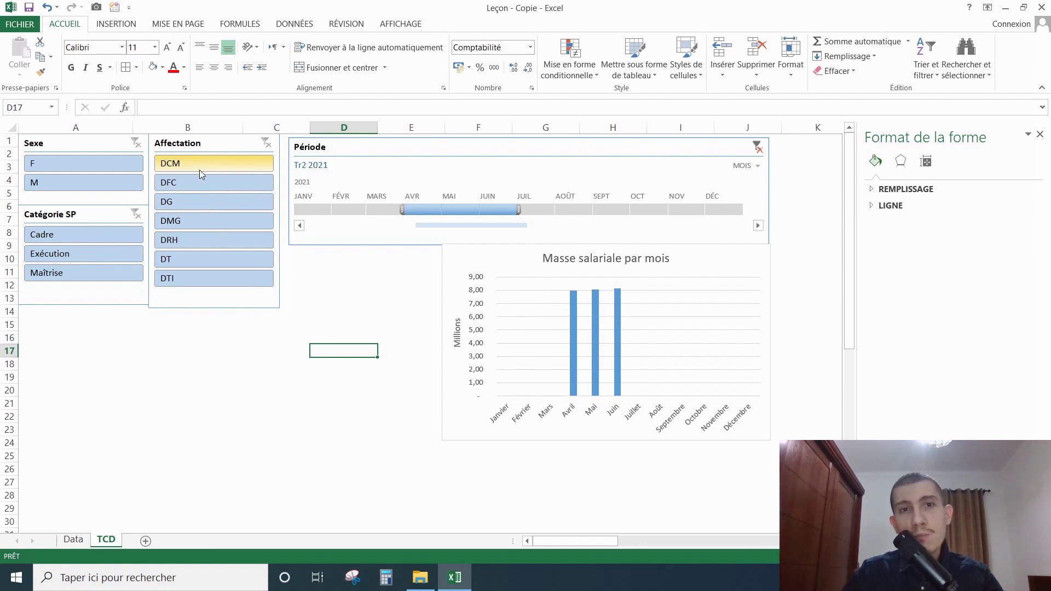
# Test the chart with the slicers by filtering Affectation on DCM, DG and DTI, and Catégorie SP on Cadre and Maîtrise
pyautogui.click(215, 169)
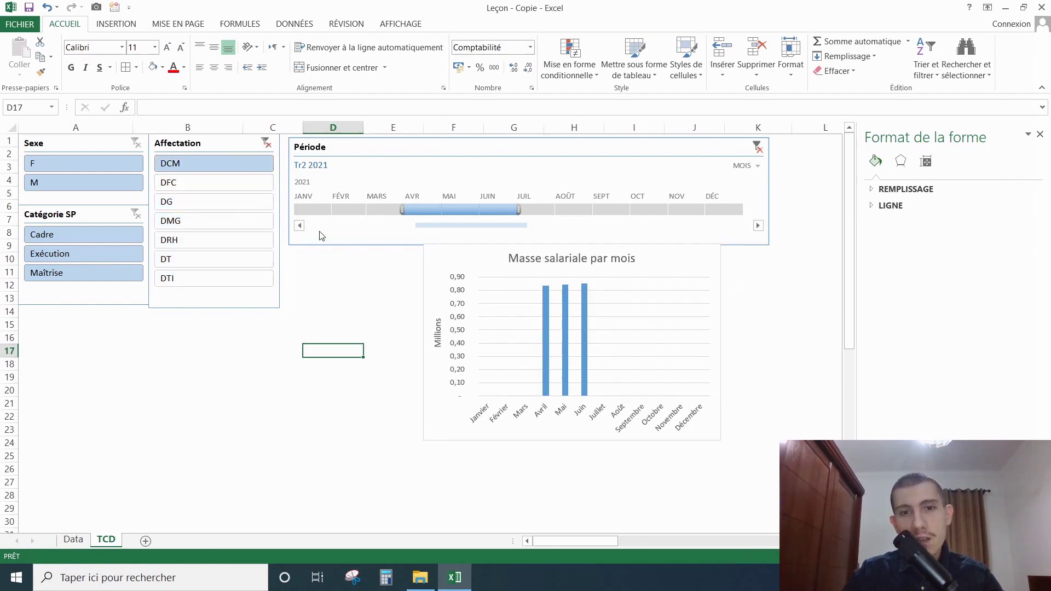
pyautogui.click(234, 210)
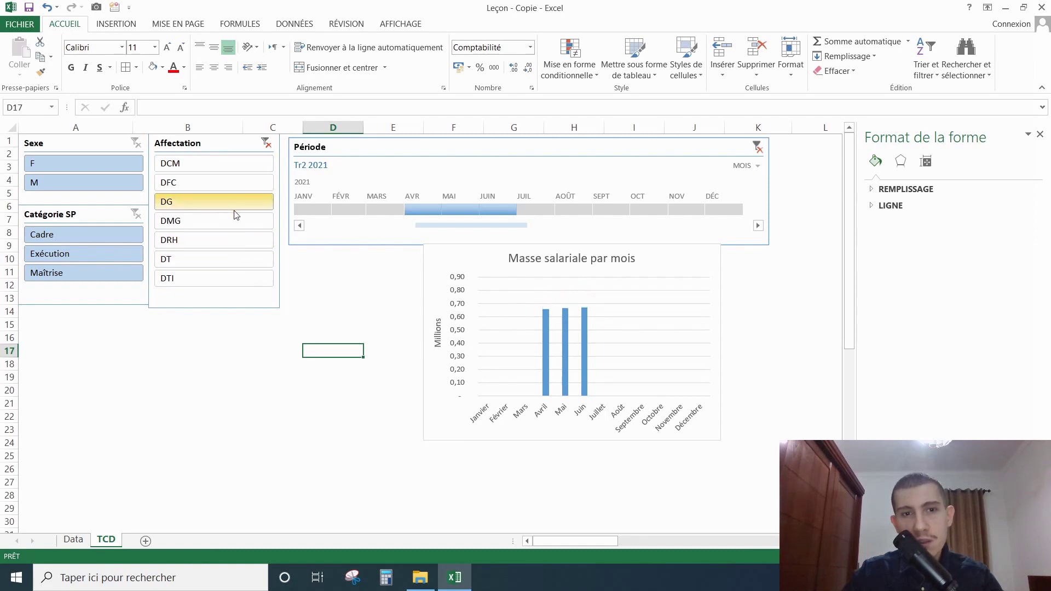
pyautogui.click(228, 281)
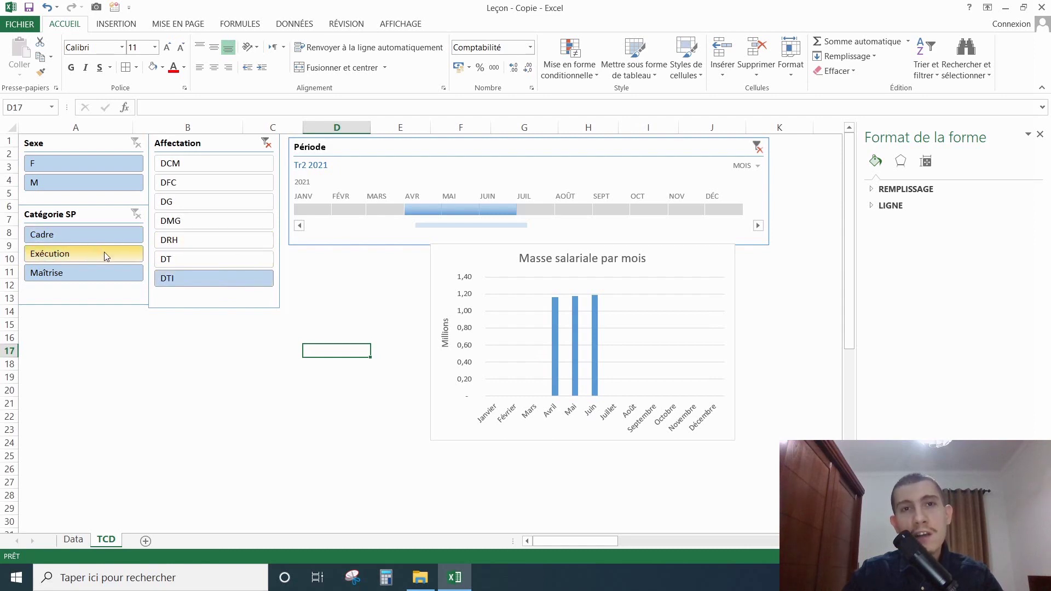
pyautogui.click(80, 235)
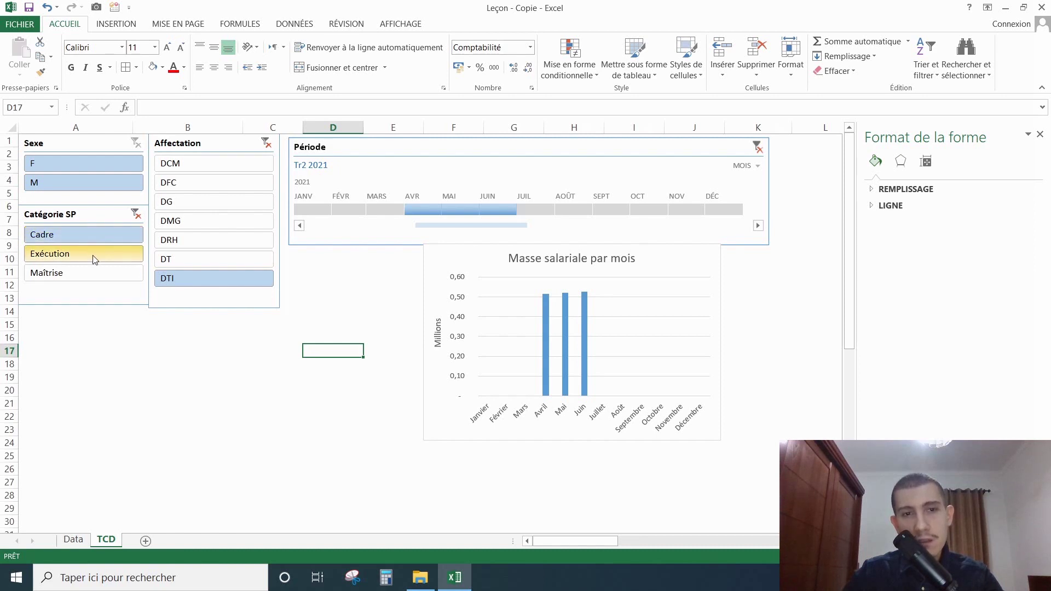
pyautogui.click(90, 272)
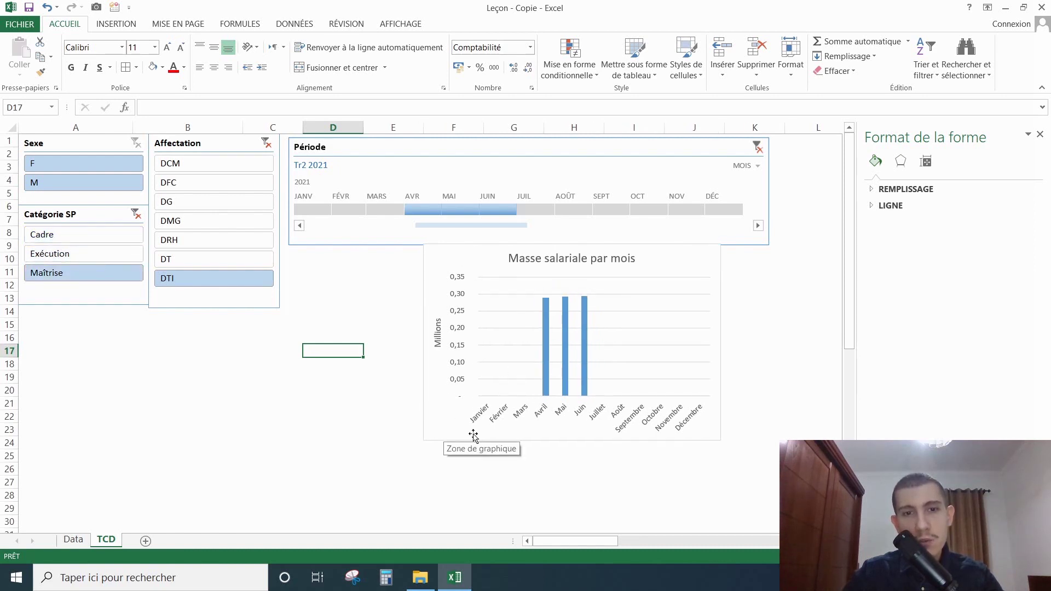
# Reselect every Affectation and Catégorie SP value and extend the Période timeline to all of 2021
pyautogui.moveTo(218, 163); pyautogui.dragTo(221, 275)
pyautogui.moveTo(99, 234); pyautogui.dragTo(104, 273)
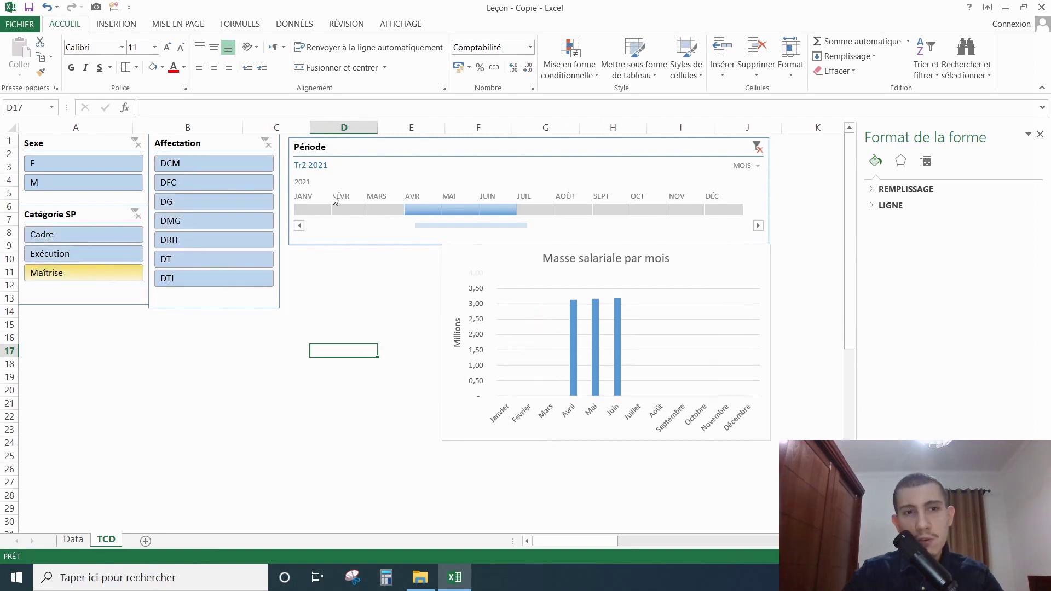
pyautogui.moveTo(308, 210); pyautogui.dragTo(706, 214)
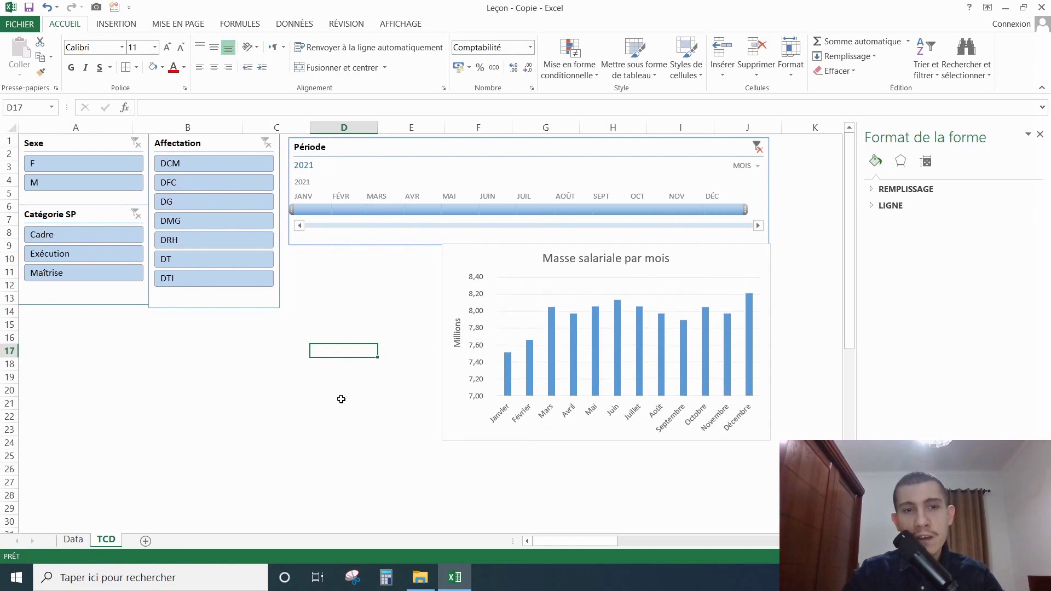
# Insert an empty 2D pie chart on the TCD sheet, starting from a blank cell
pyautogui.click(468, 485)
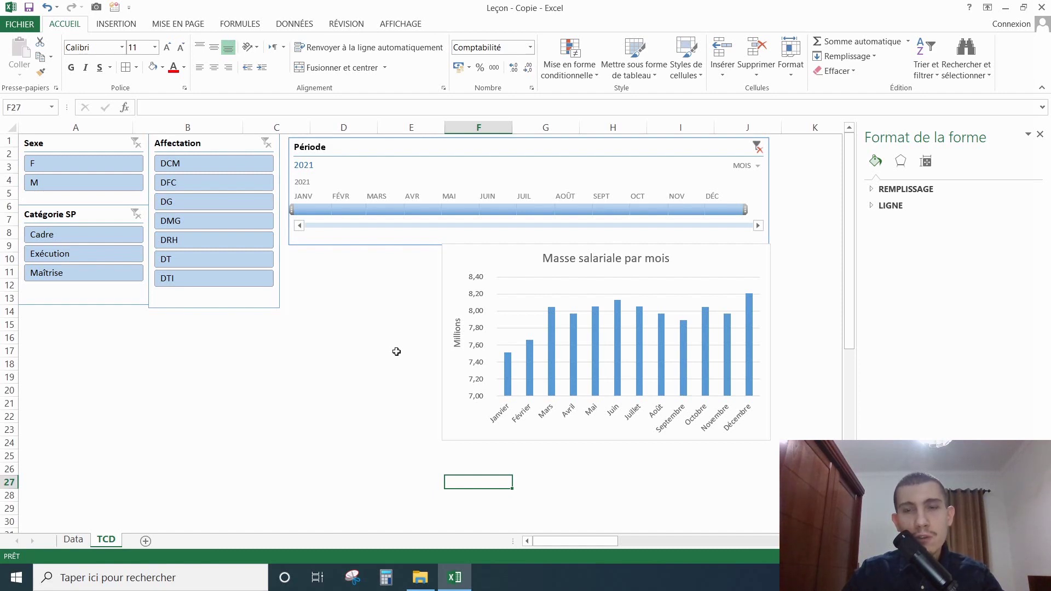
pyautogui.click(136, 30)
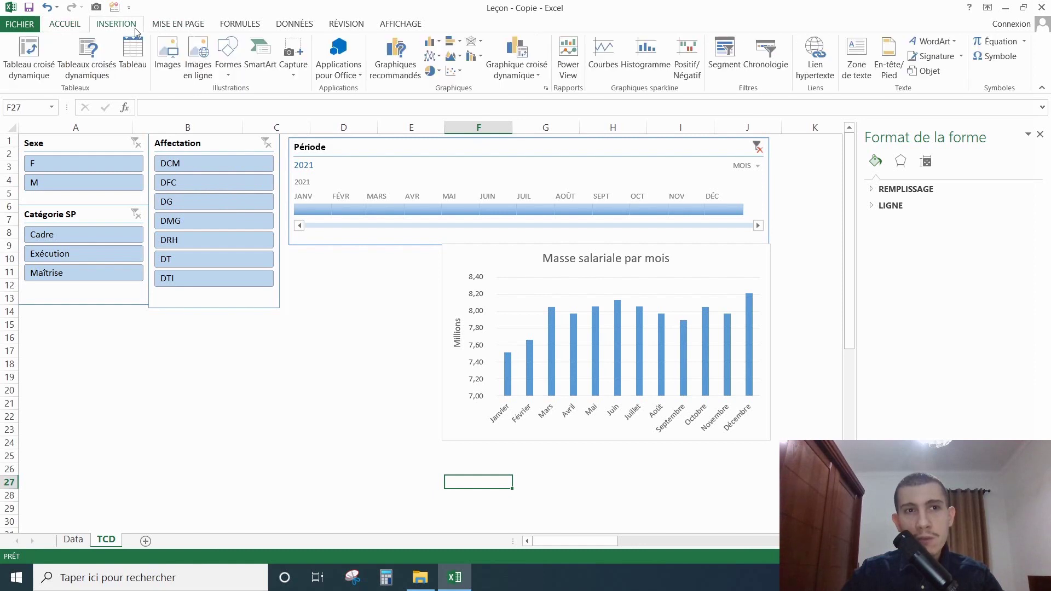
pyautogui.click(438, 74)
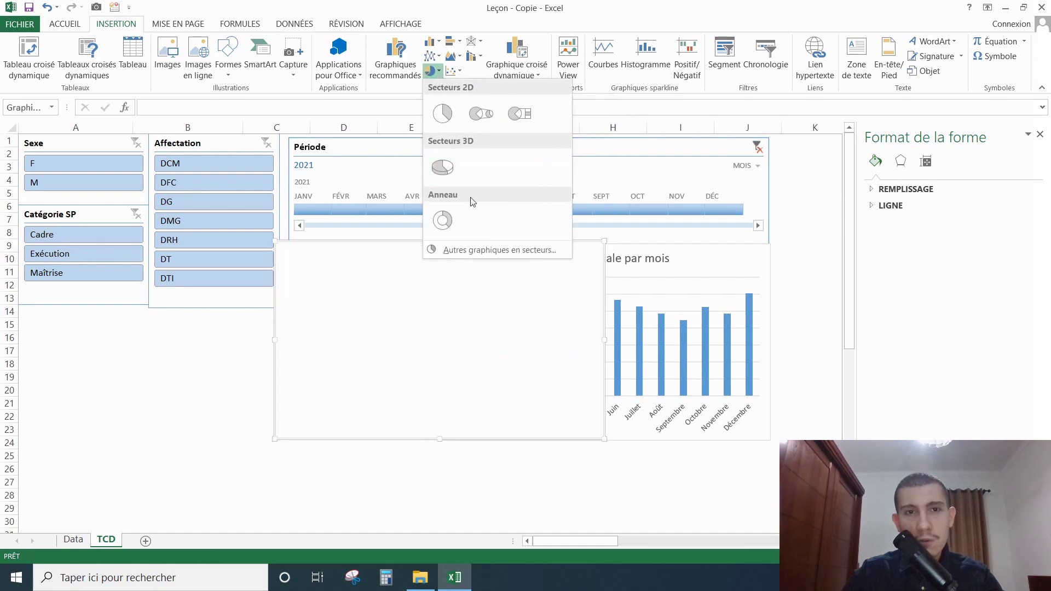
pyautogui.click(445, 120)
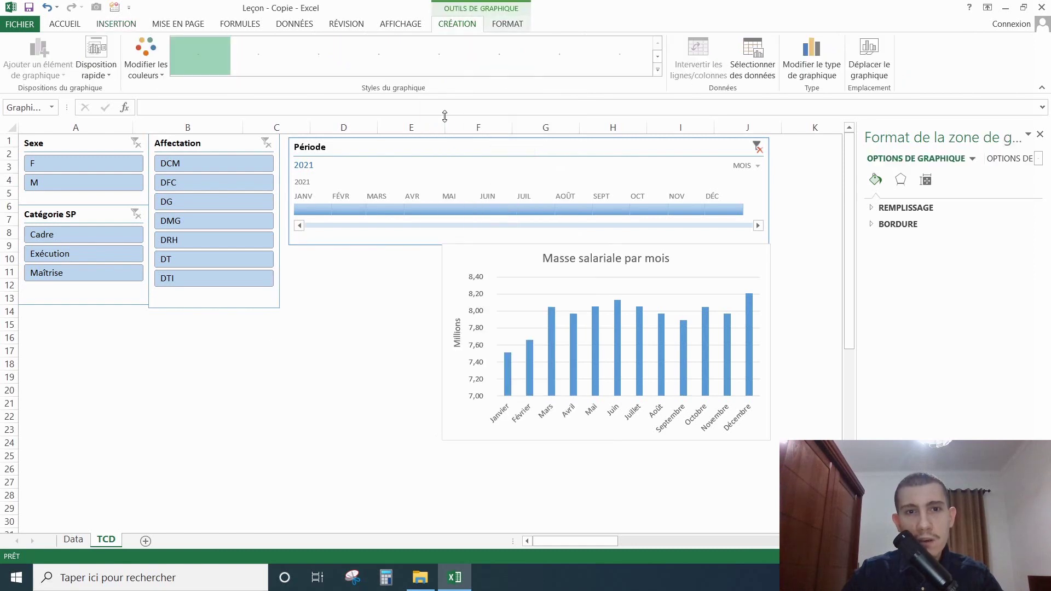
# Add a series named "Masse salariale par structure" to the empty pie chart, using TCD!$B$47:$H$47 as its values
pyautogui.moveTo(471, 319)
pyautogui.mouseDown()
pyautogui.moveTo(389, 359)
pyautogui.moveTo(387, 304)
pyautogui.mouseUp()
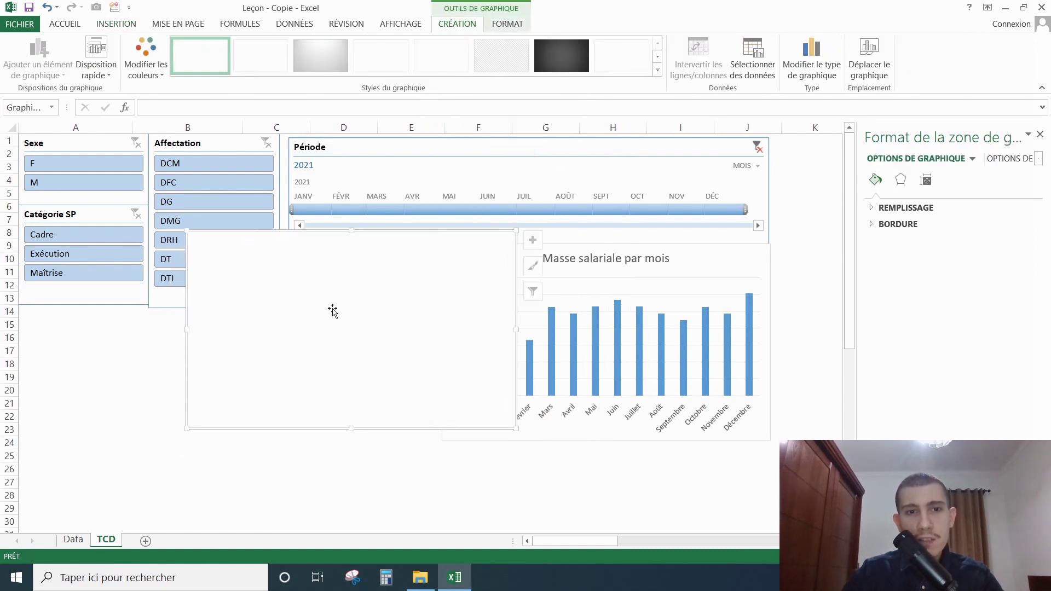
pyautogui.rightClick(332, 308)
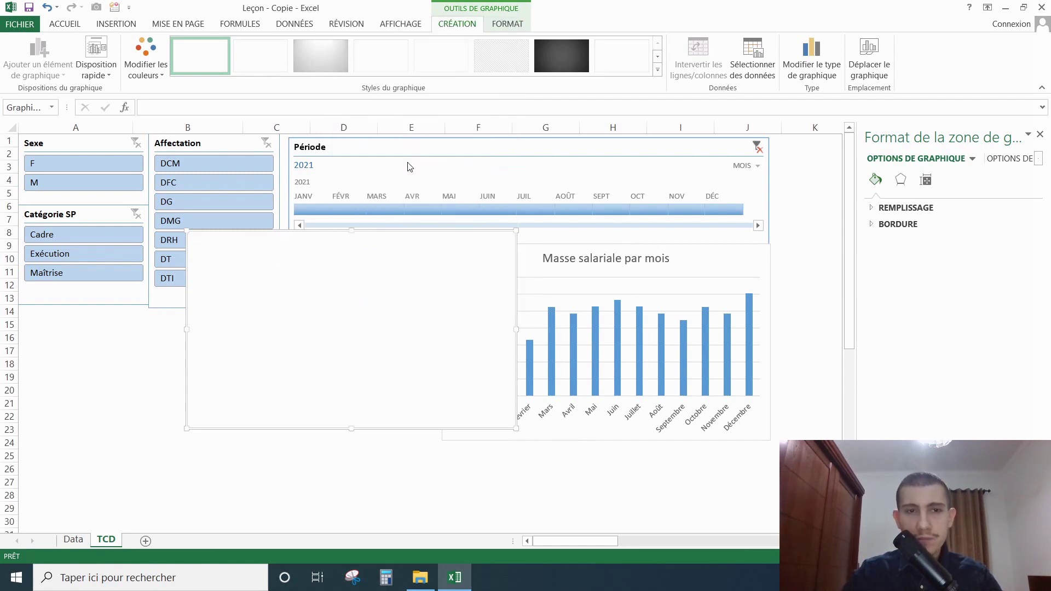
pyautogui.click(407, 164)
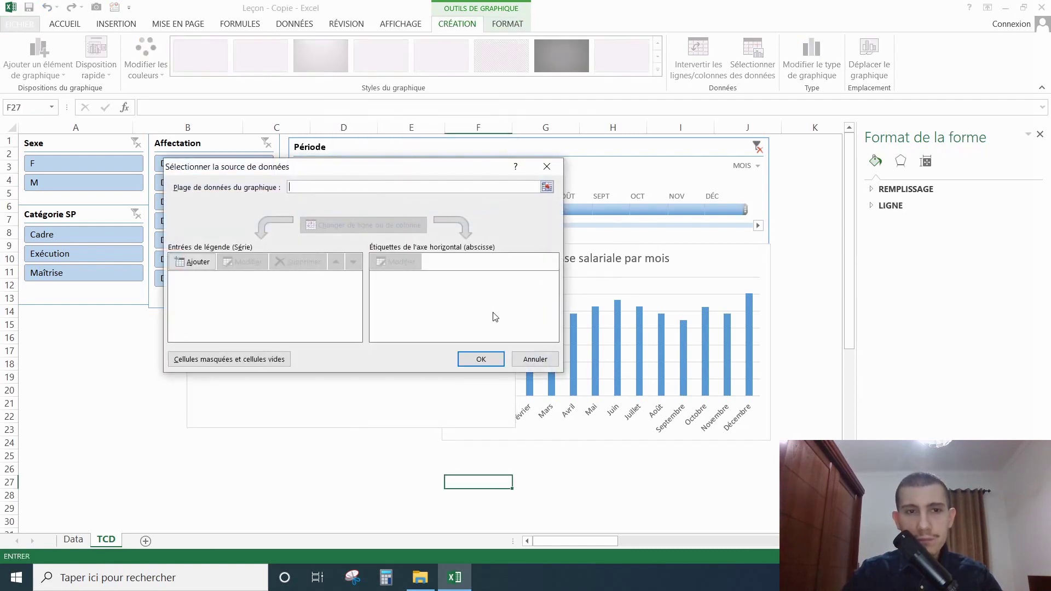
pyautogui.click(197, 262)
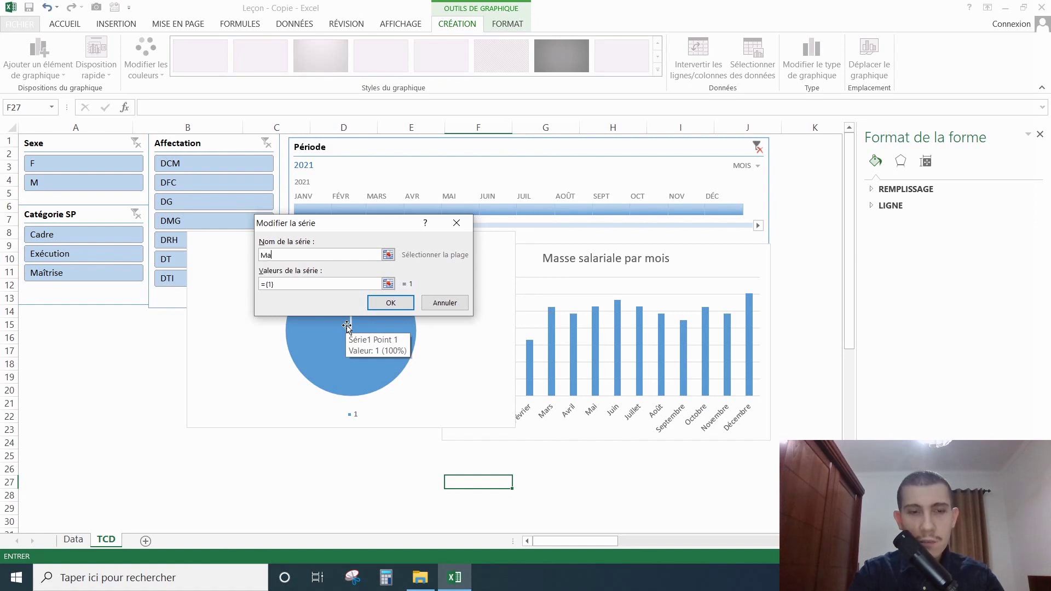
pyautogui.write('Masse salariale par structure')
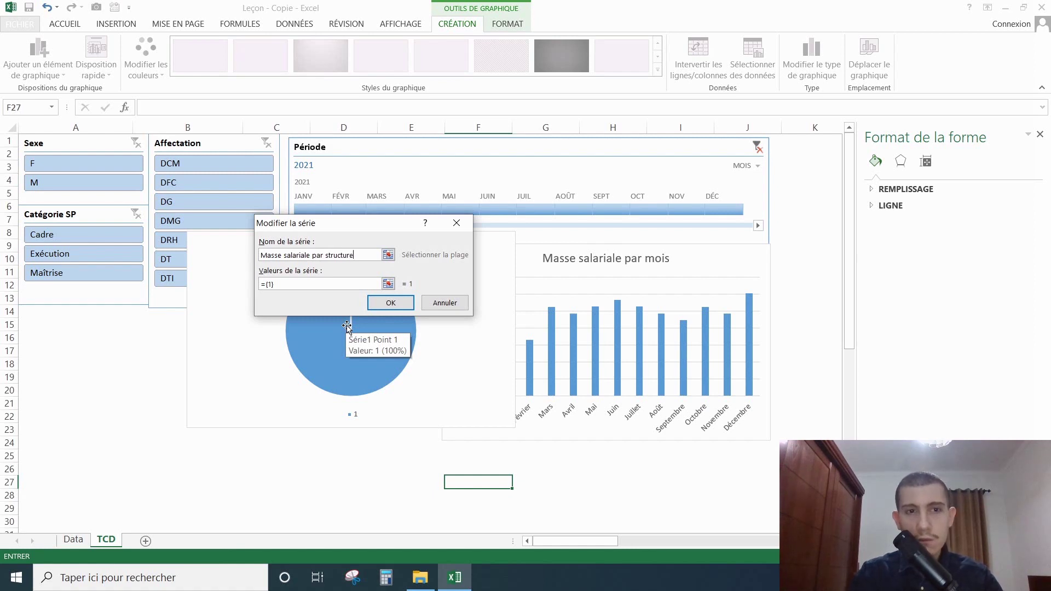
pyautogui.press('Tab')
pyautogui.click(388, 286)
pyautogui.scroll(-11, 416, 362)
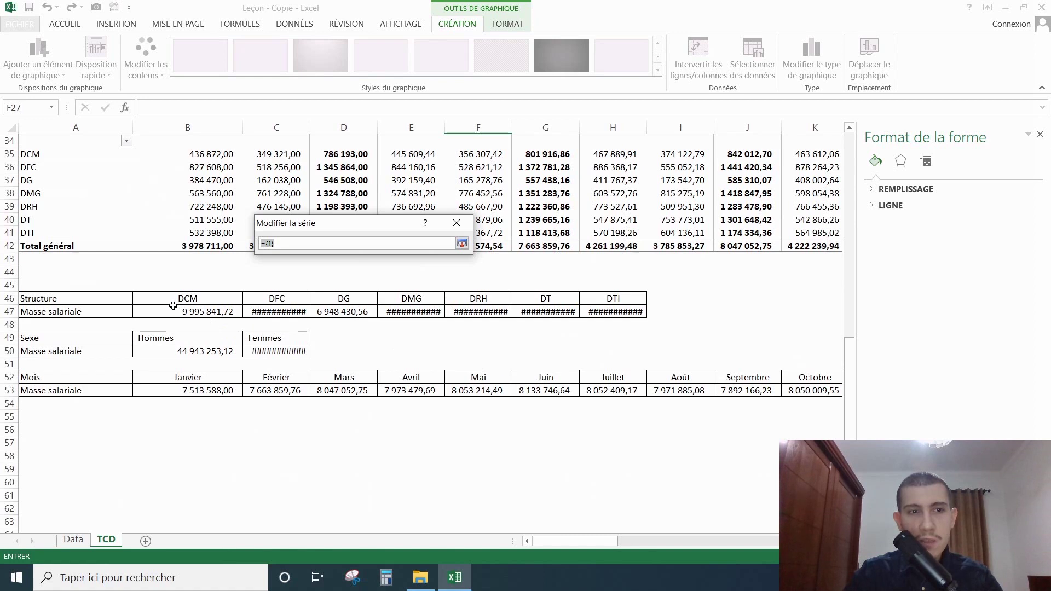
pyautogui.moveTo(168, 311); pyautogui.dragTo(588, 314)
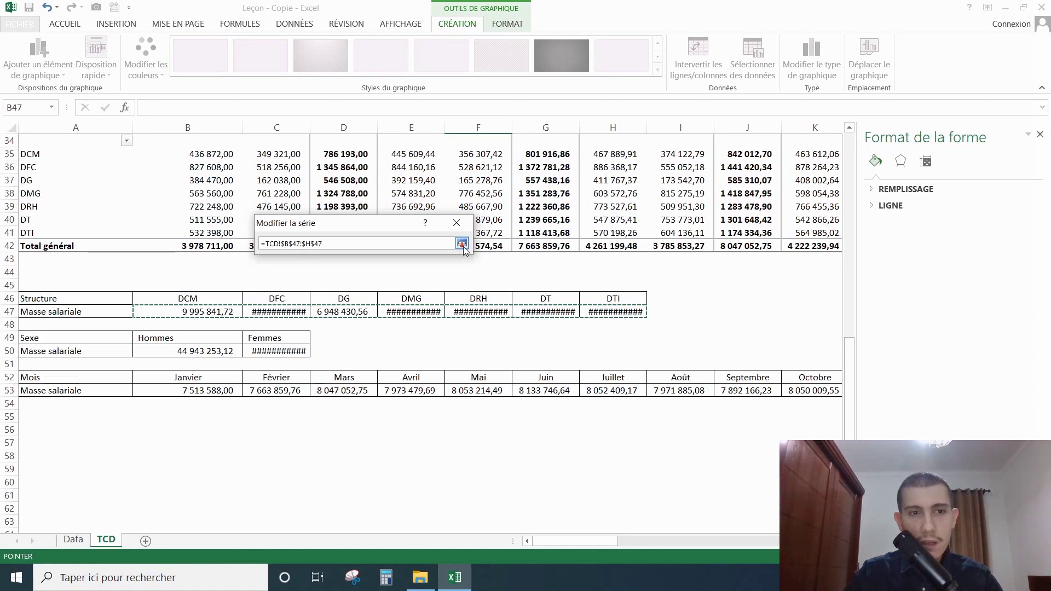
pyautogui.click(461, 244)
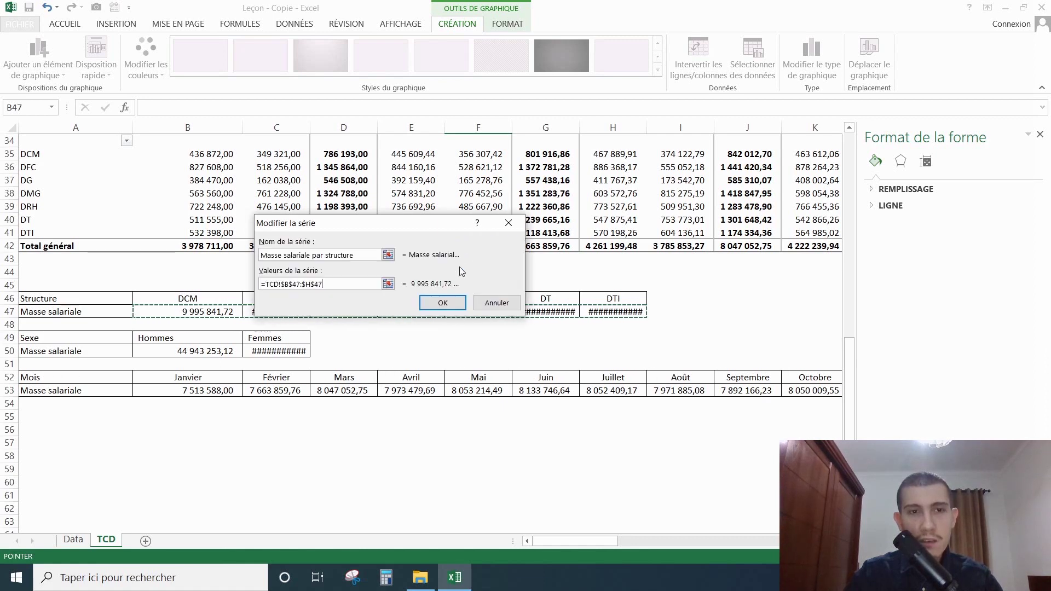
pyautogui.click(444, 304)
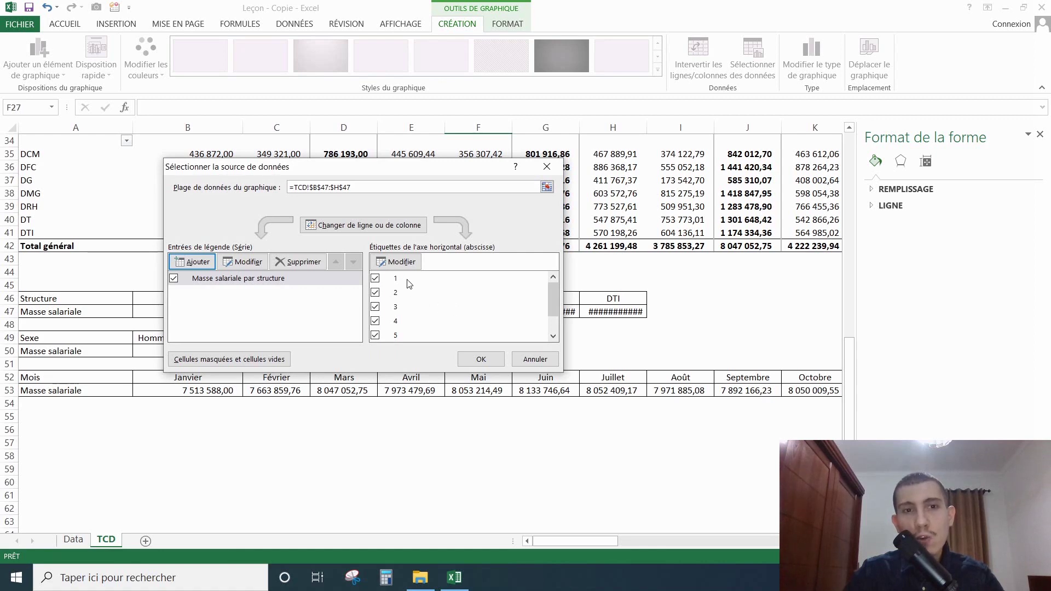
# Set the pie chart's category labels to the structure names in TCD!$B$46:$H$46 and apply the data source
pyautogui.scroll(-1, 420, 295)
pyautogui.scroll(1, 431, 297)
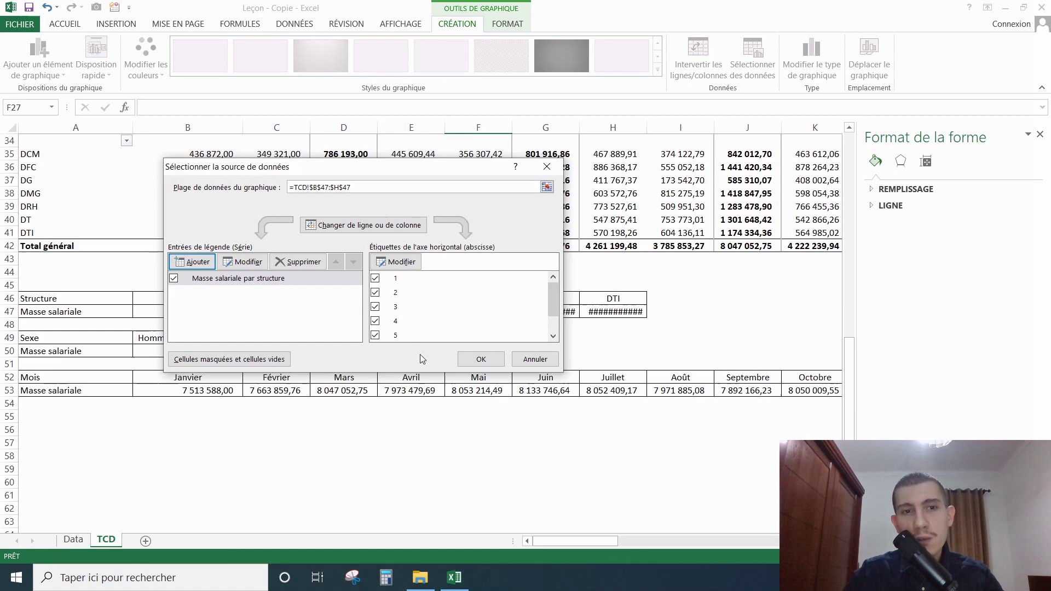
pyautogui.scroll(-1, 427, 313)
pyautogui.scroll(1, 417, 287)
pyautogui.scroll(-1, 416, 296)
pyautogui.scroll(1, 417, 312)
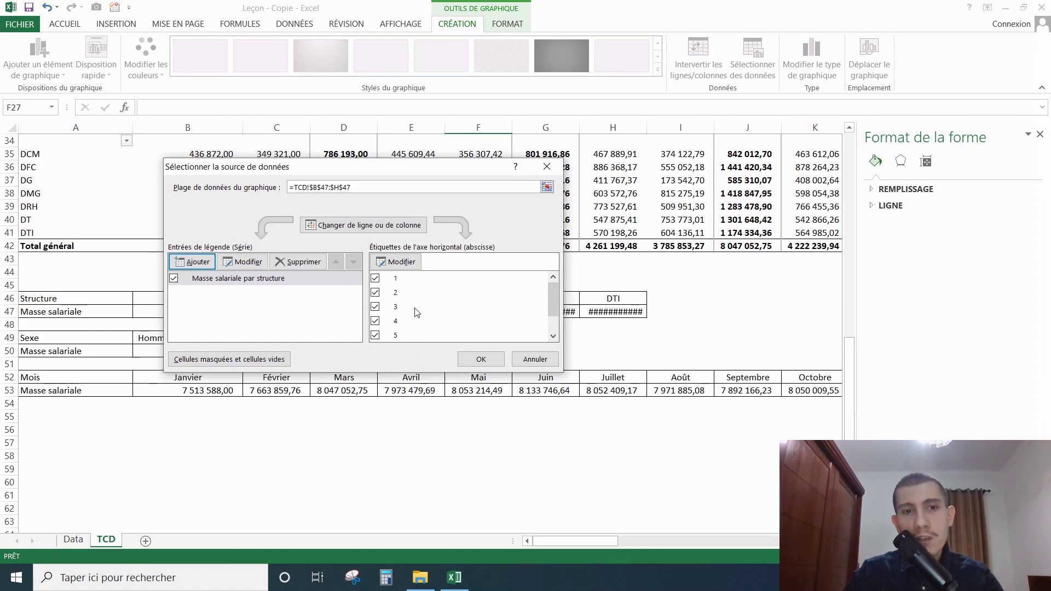
pyautogui.click(403, 263)
pyautogui.moveTo(181, 298); pyautogui.dragTo(610, 298)
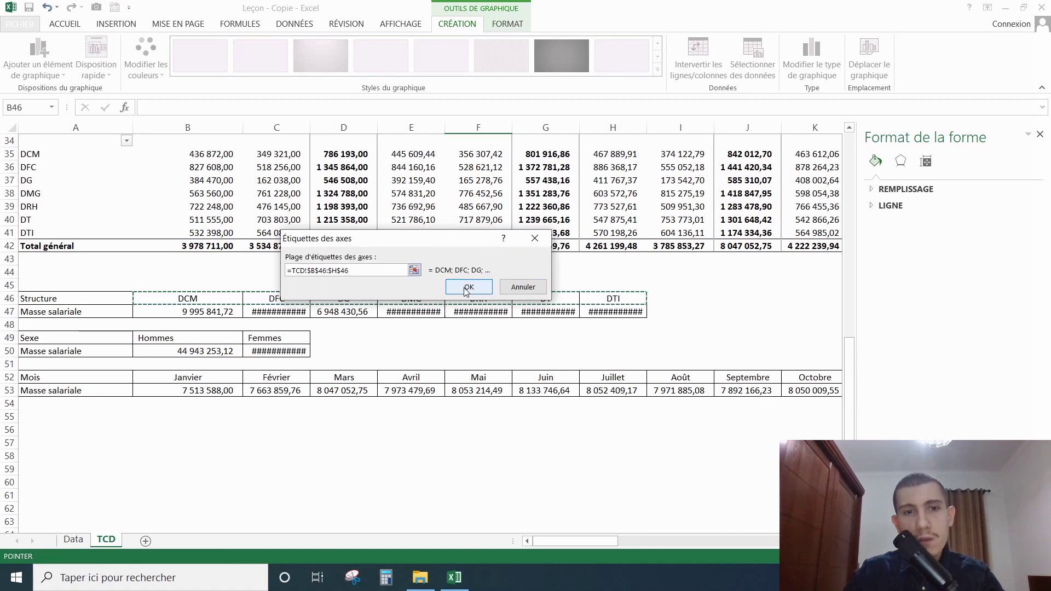
pyautogui.click(468, 288)
pyautogui.click(482, 359)
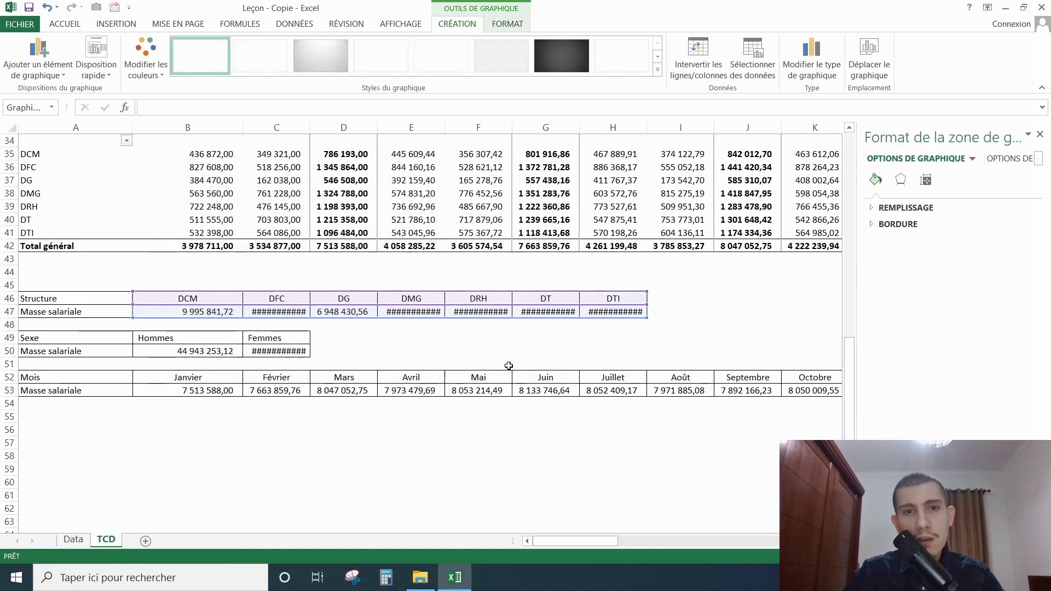
# Move the structure pie chart below the Catégorie SP and Affectation slicers, against the sheet's first column
pyautogui.scroll(11, 493, 357)
pyautogui.moveTo(462, 312); pyautogui.dragTo(288, 386)
pyautogui.scroll(-2, 417, 403)
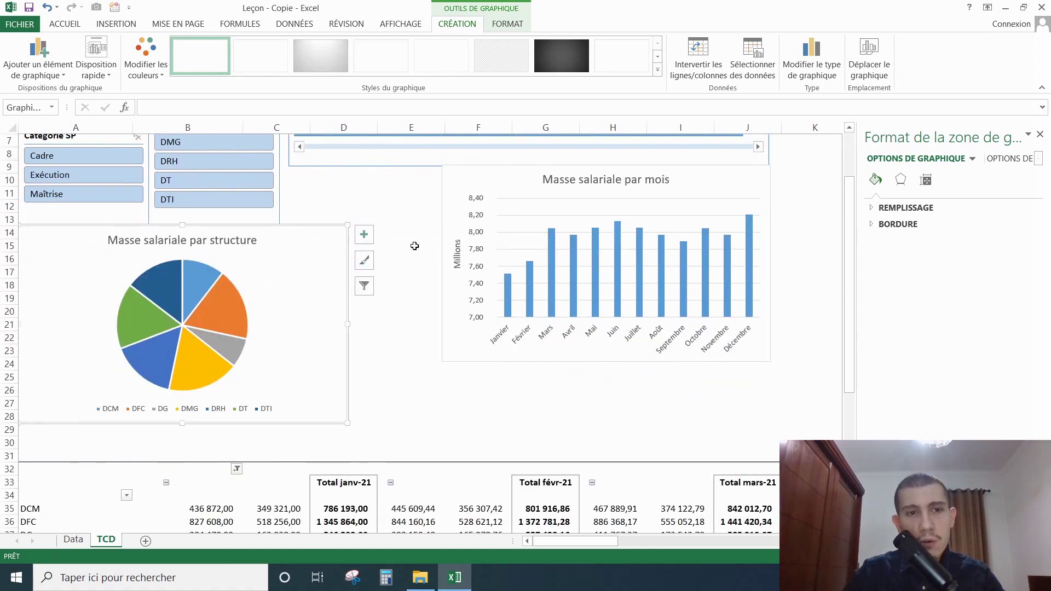
pyautogui.click(367, 243)
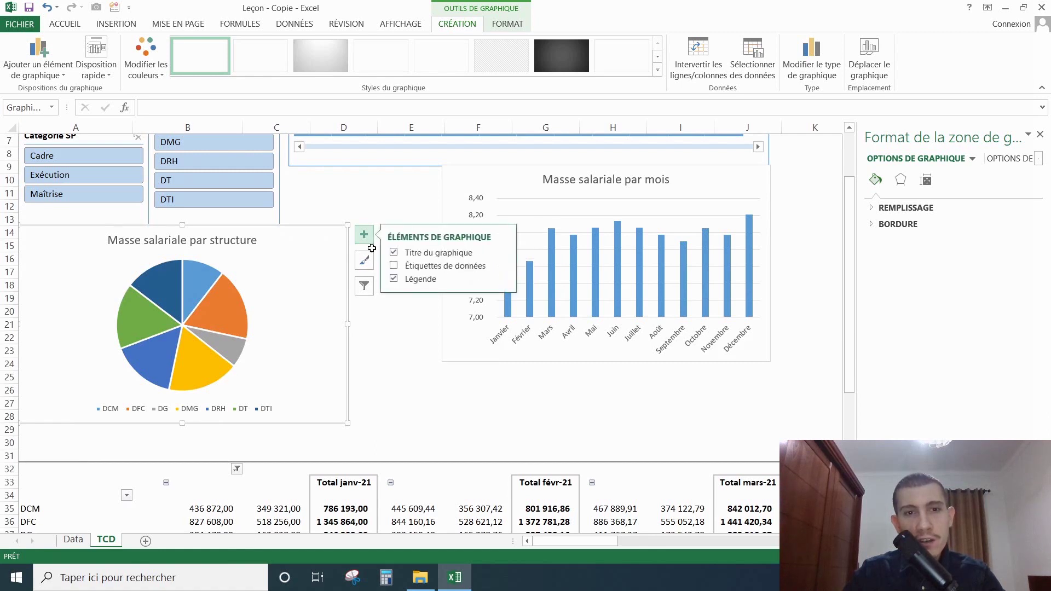
pyautogui.click(393, 266)
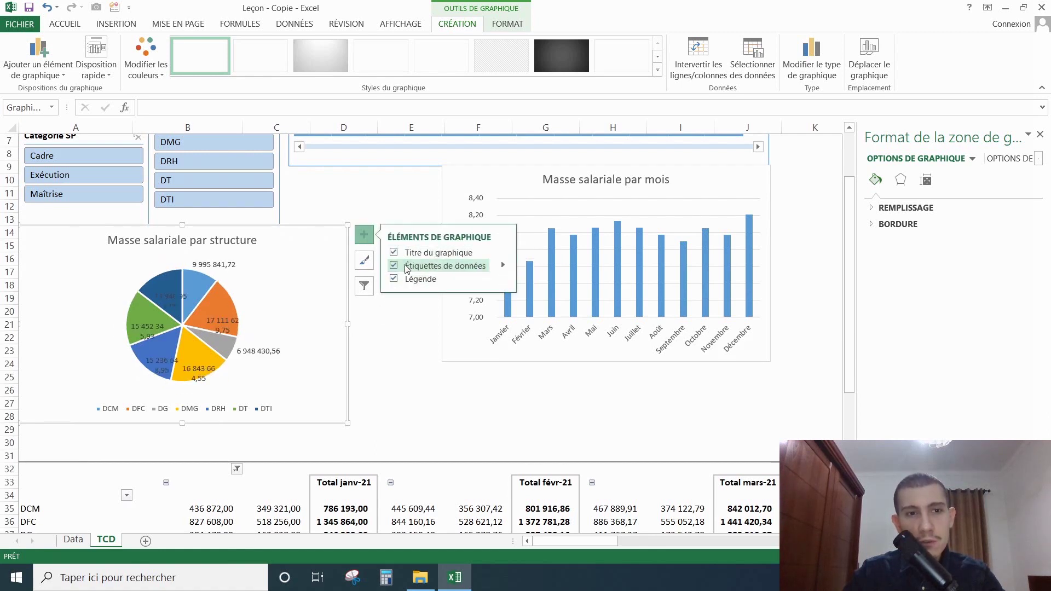
pyautogui.click(407, 267)
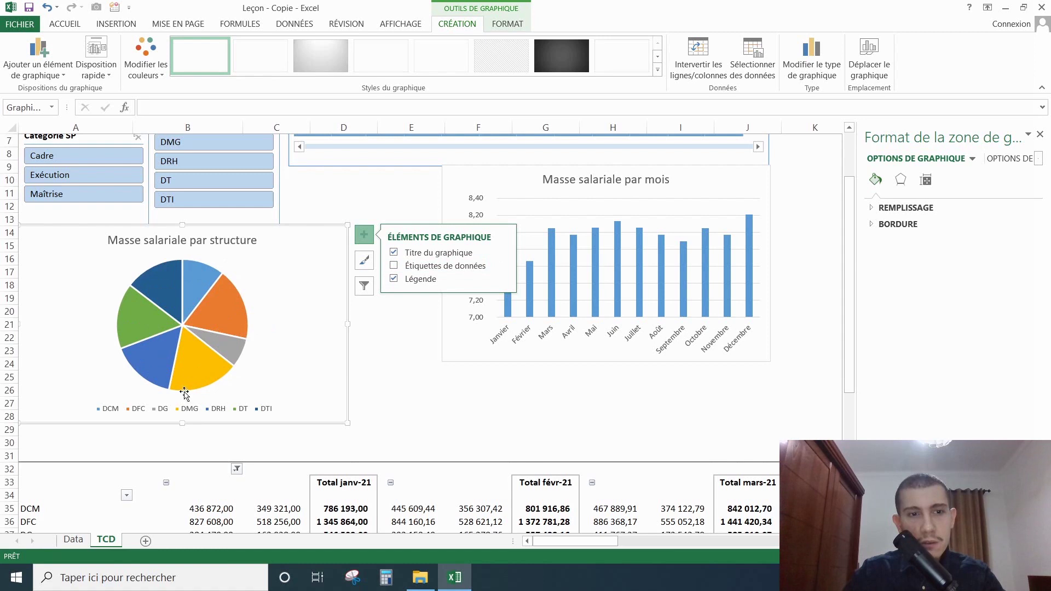
pyautogui.click(193, 379)
pyautogui.rightClick(197, 376)
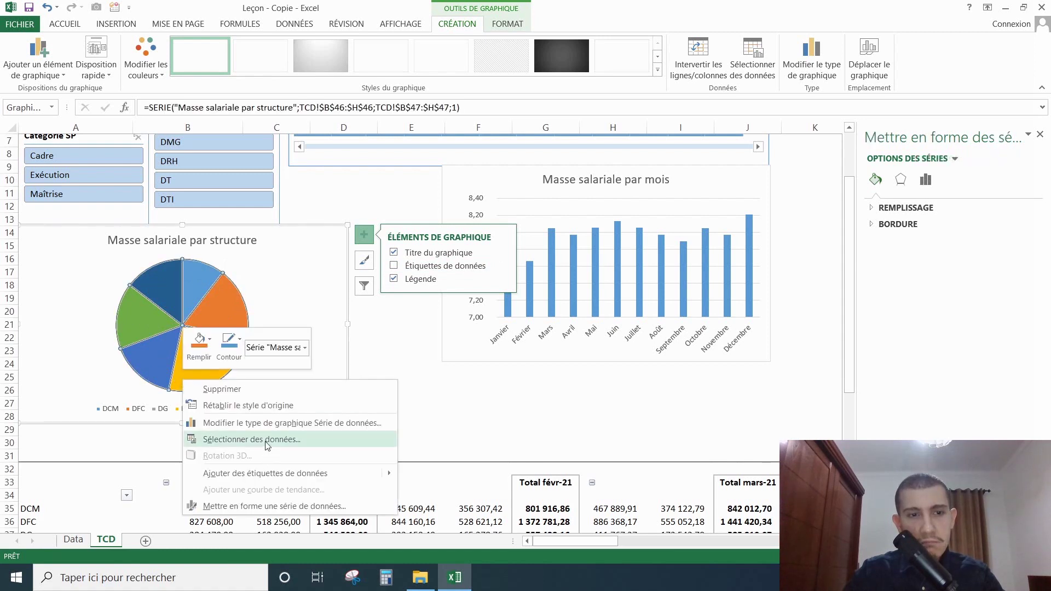
pyautogui.moveTo(284, 480)
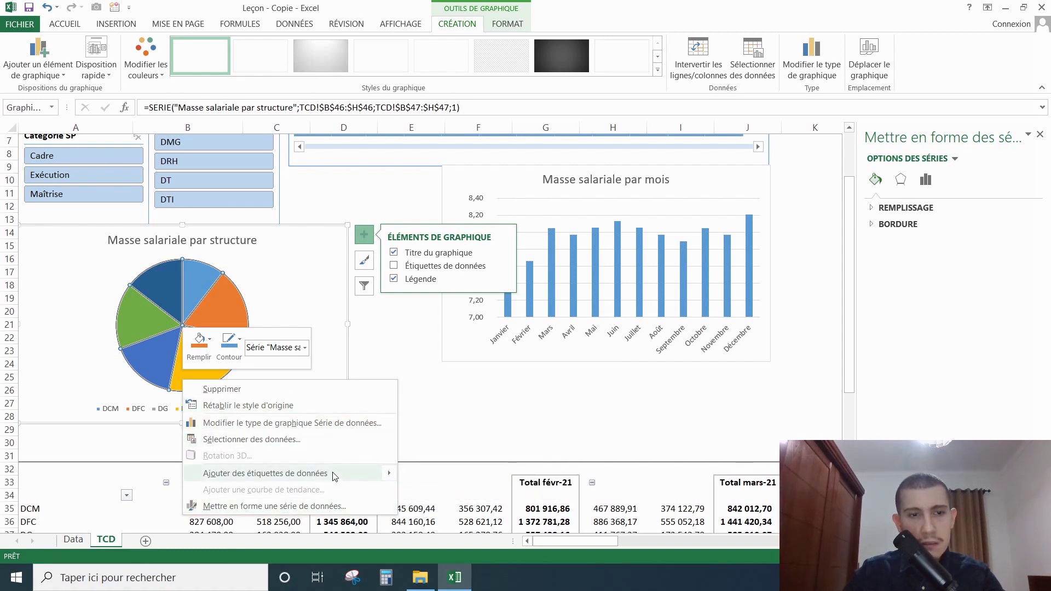
pyautogui.moveTo(357, 474)
pyautogui.click(139, 390)
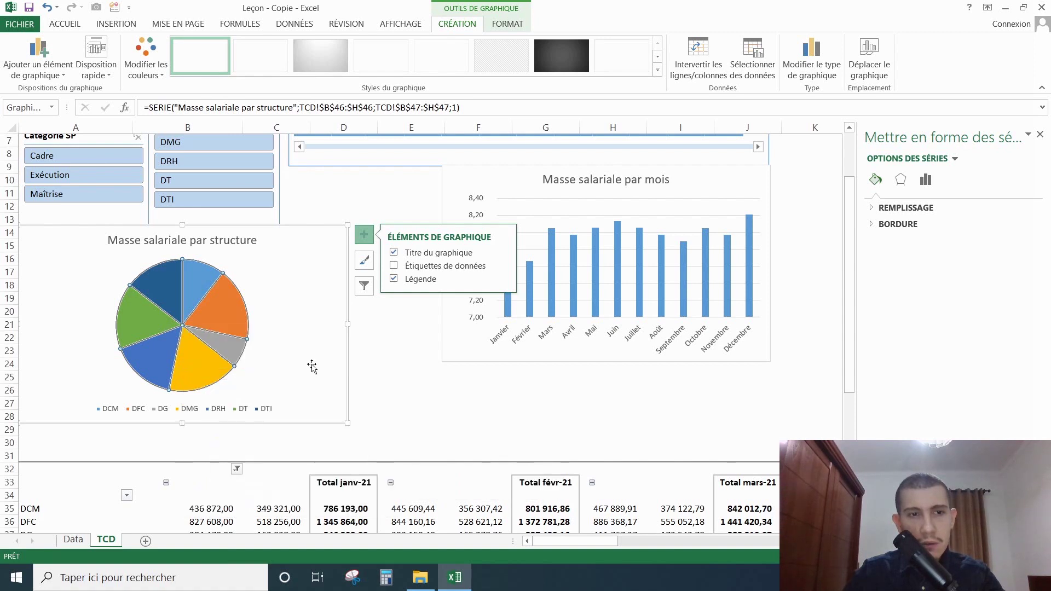
pyautogui.click(397, 365)
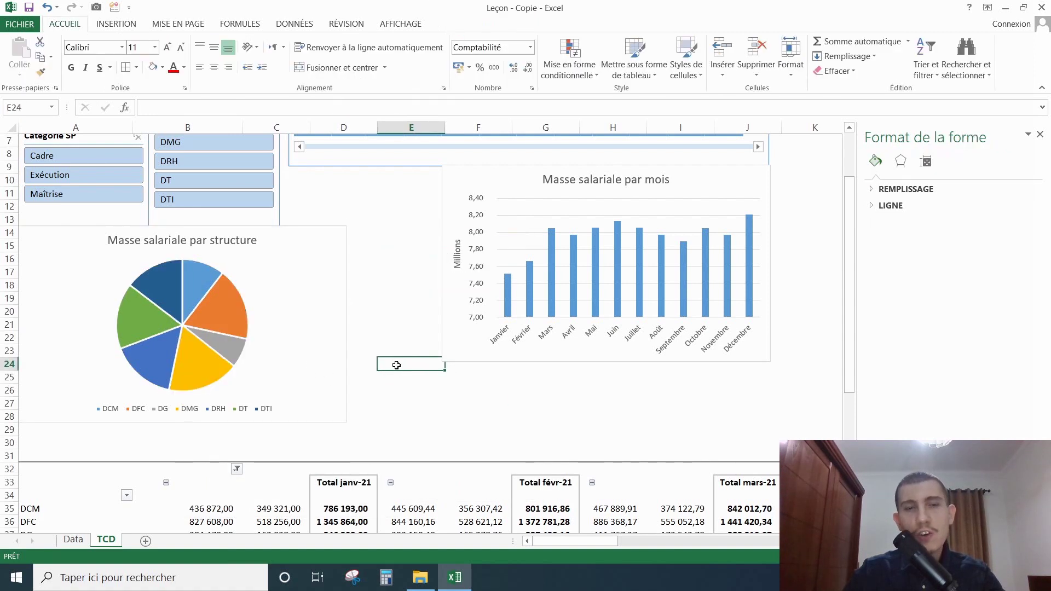
# Nudge the structure pie chart slightly upward and add data labels to it
pyautogui.moveTo(288, 255); pyautogui.dragTo(261, 246)
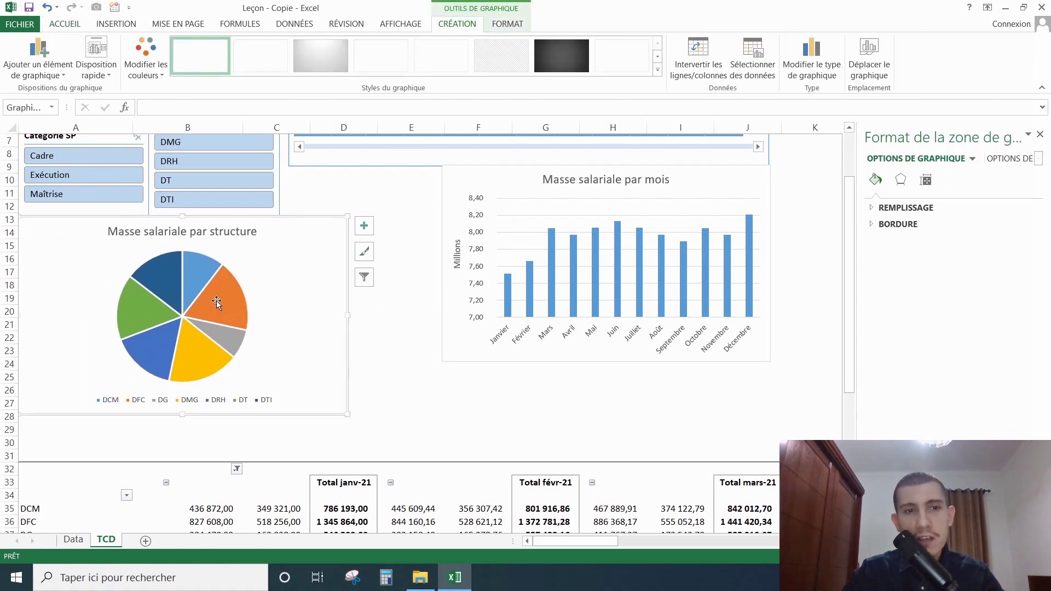
pyautogui.click(365, 225)
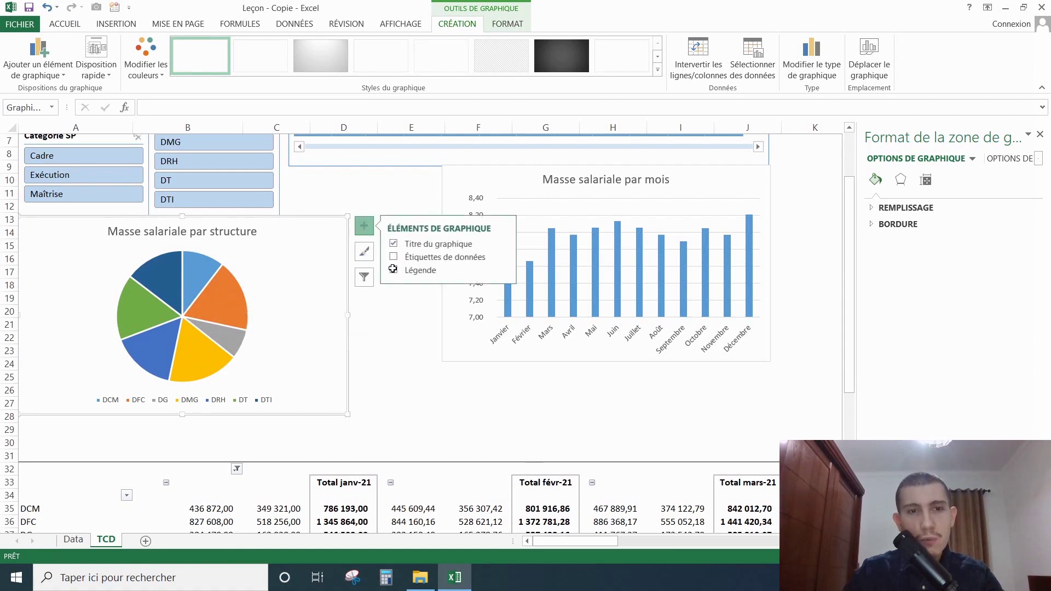
pyautogui.click(393, 256)
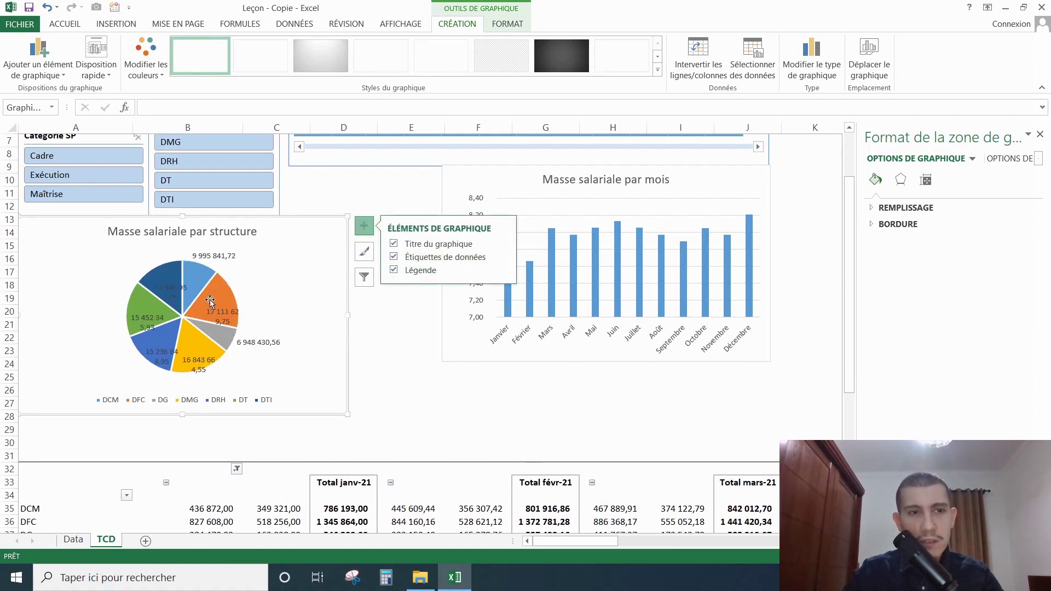
# Include the series name, category name and percentage in the pie's data labels alongside the value, keeping the leader lines shown
pyautogui.rightClick(193, 337)
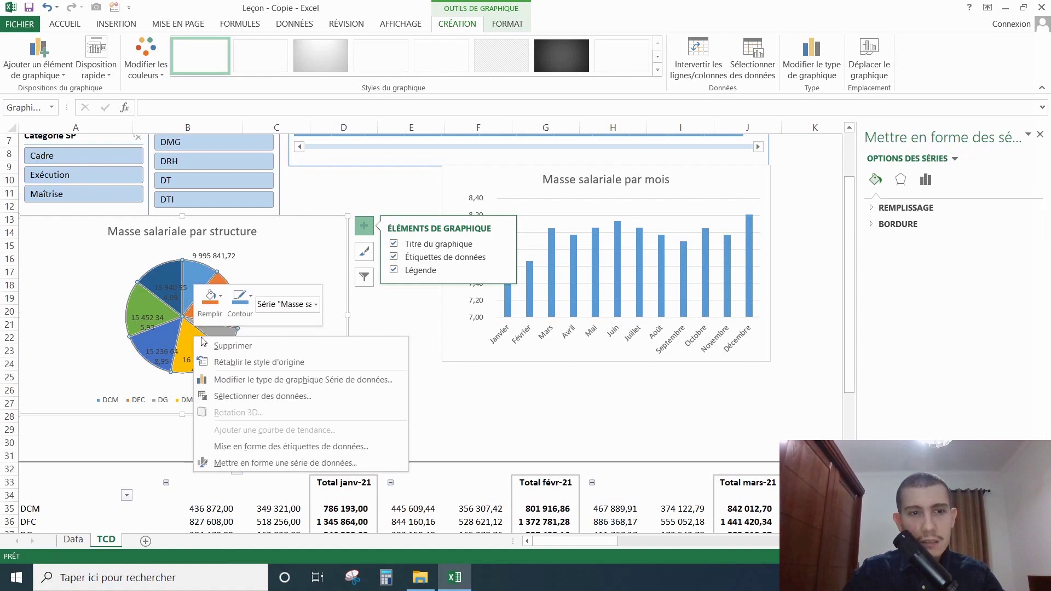
pyautogui.click(283, 447)
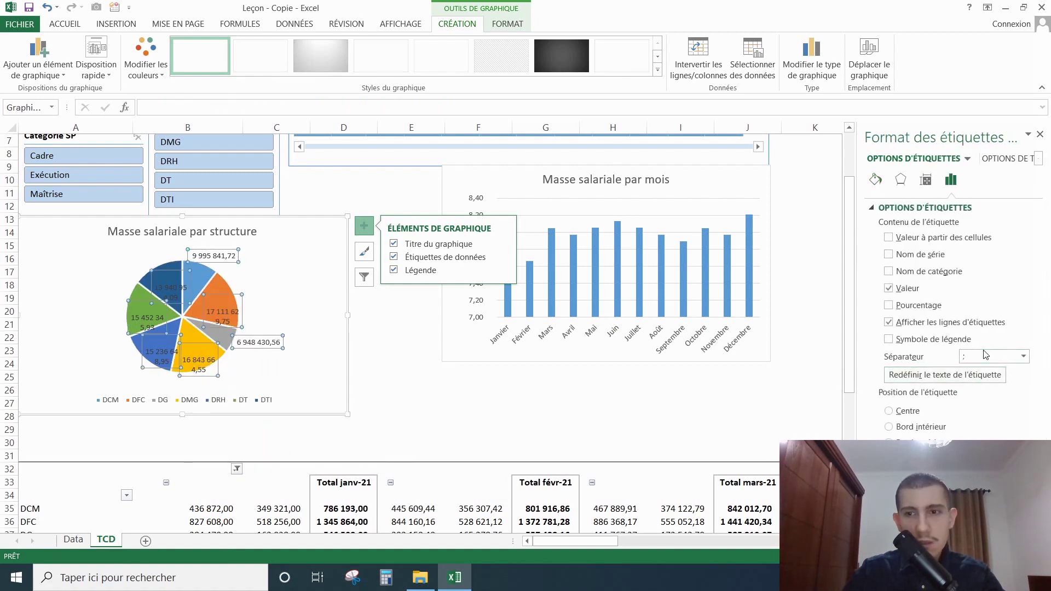
pyautogui.click(888, 305)
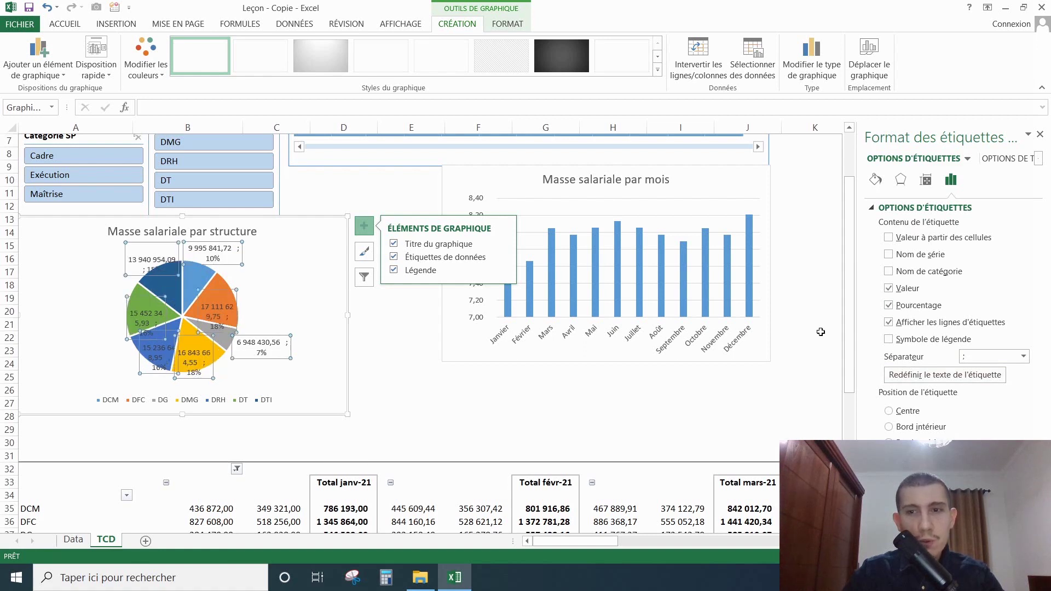
pyautogui.click(889, 322)
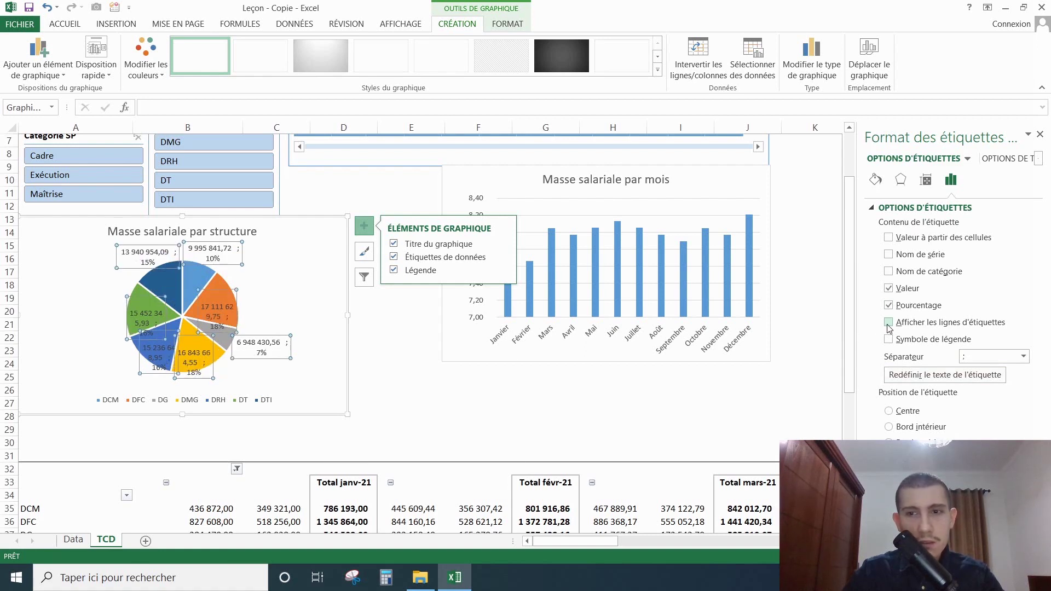
pyautogui.click(889, 323)
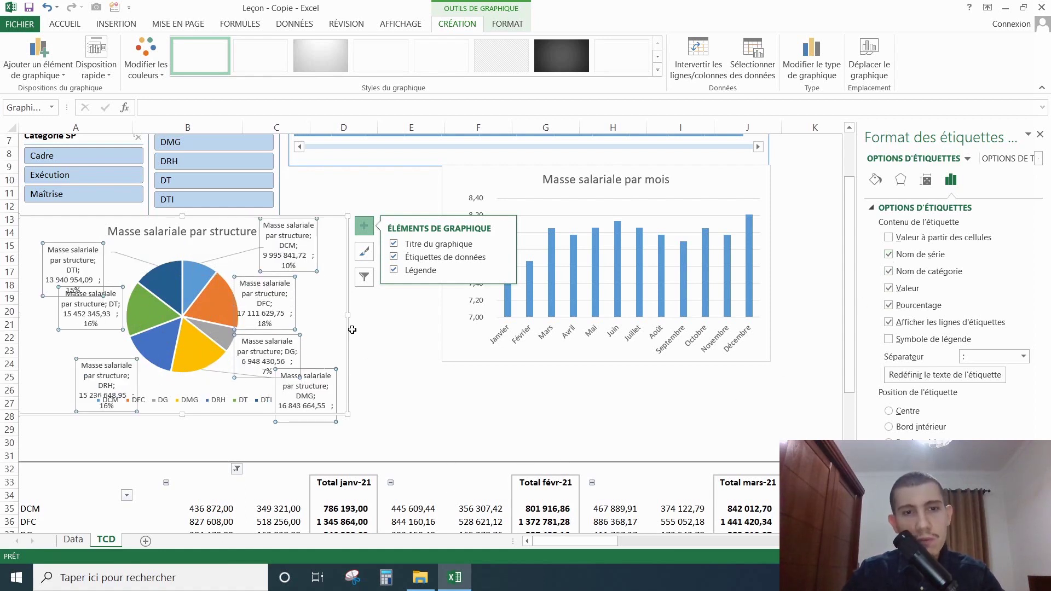
pyautogui.click(405, 366)
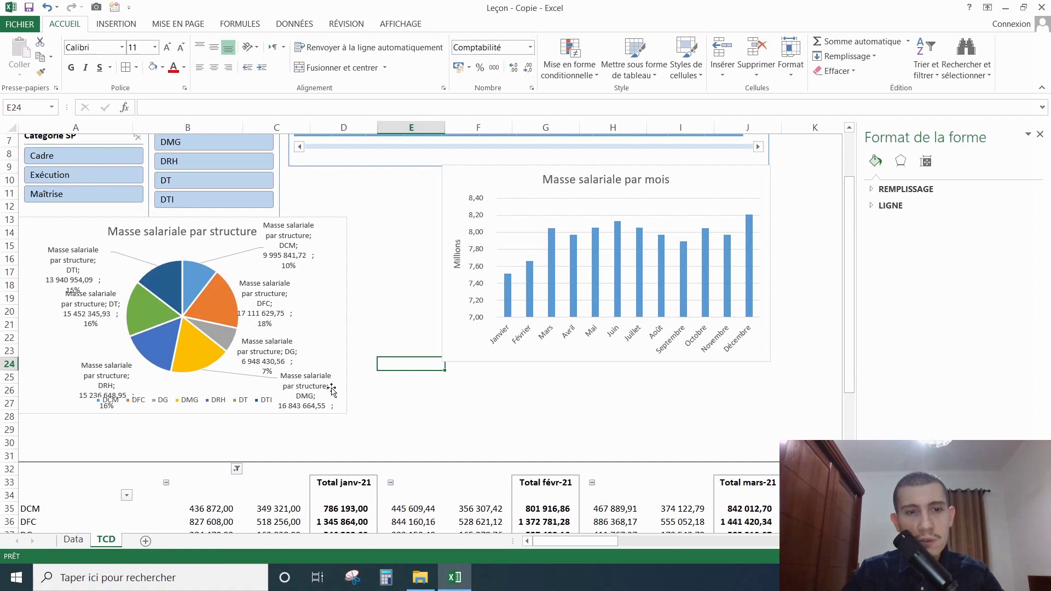
# Enlarge and reposition the structure pie chart to span about rows 12 to 30 and columns A to E
pyautogui.click(203, 412)
pyautogui.moveTo(183, 414); pyautogui.dragTo(191, 444)
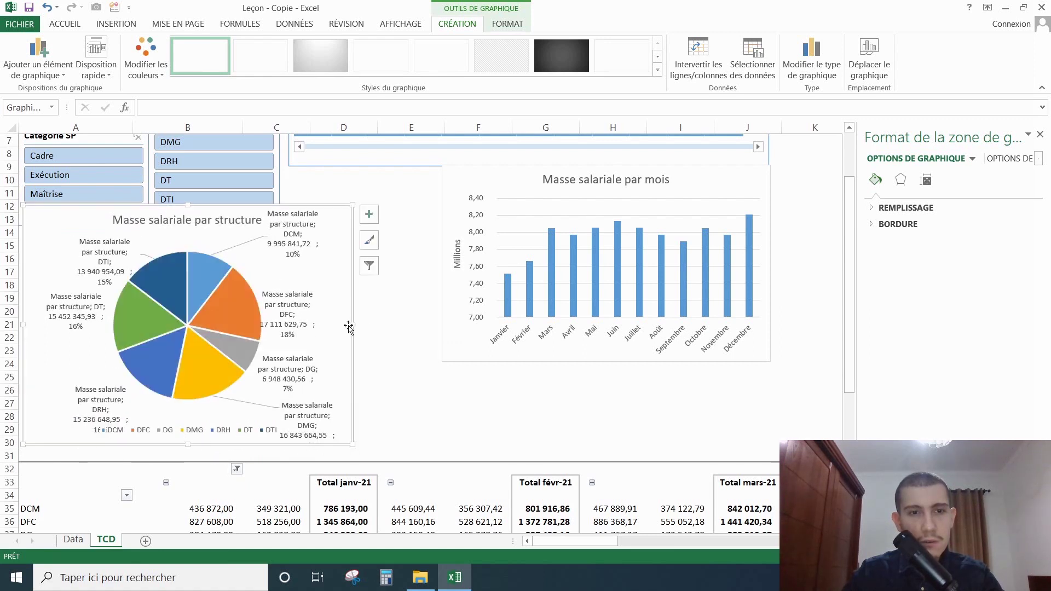
pyautogui.moveTo(352, 324); pyautogui.dragTo(397, 325)
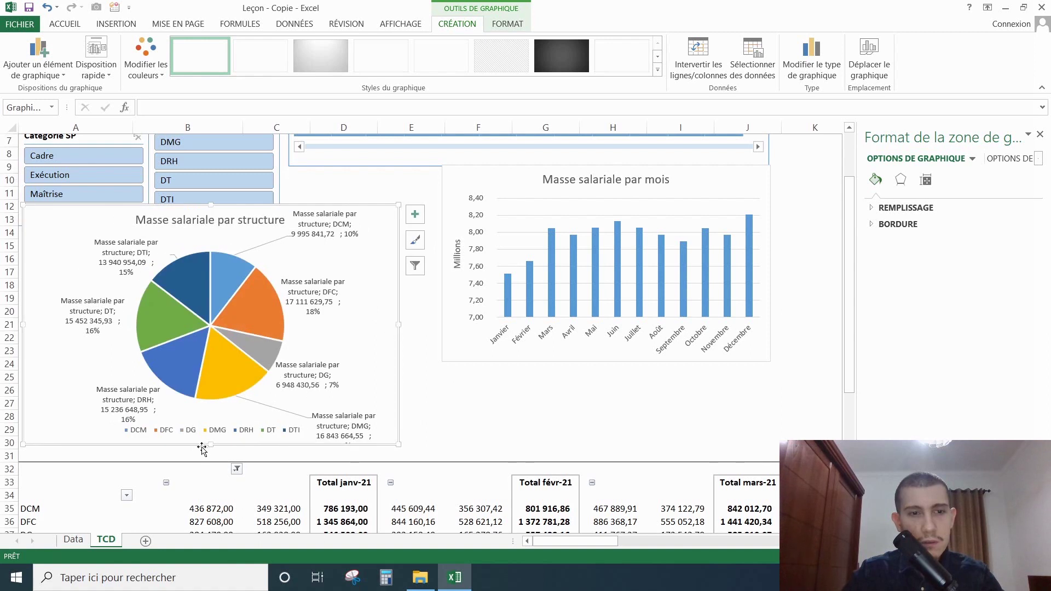
pyautogui.moveTo(211, 447); pyautogui.dragTo(217, 481)
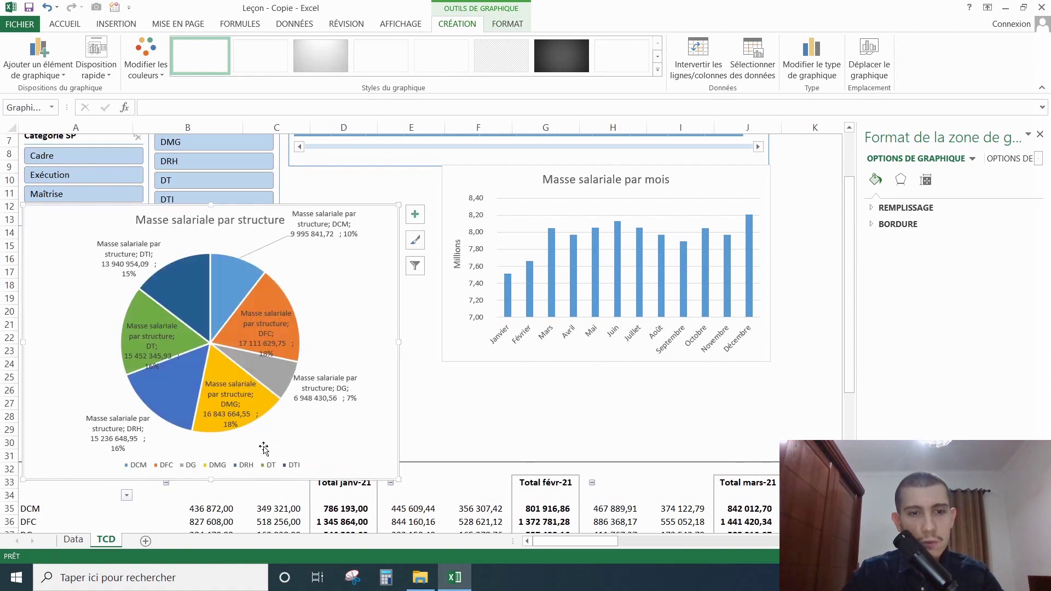
pyautogui.moveTo(324, 331)
pyautogui.mouseDown()
pyautogui.moveTo(329, 300)
pyautogui.moveTo(347, 307)
pyautogui.moveTo(322, 327)
pyautogui.mouseUp()
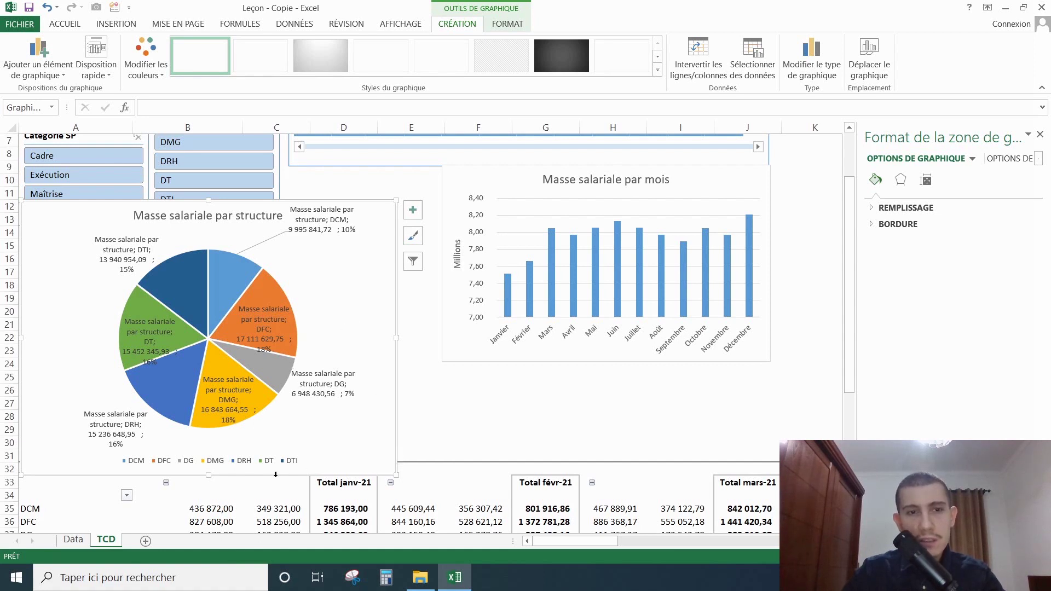
pyautogui.moveTo(211, 473); pyautogui.dragTo(212, 447)
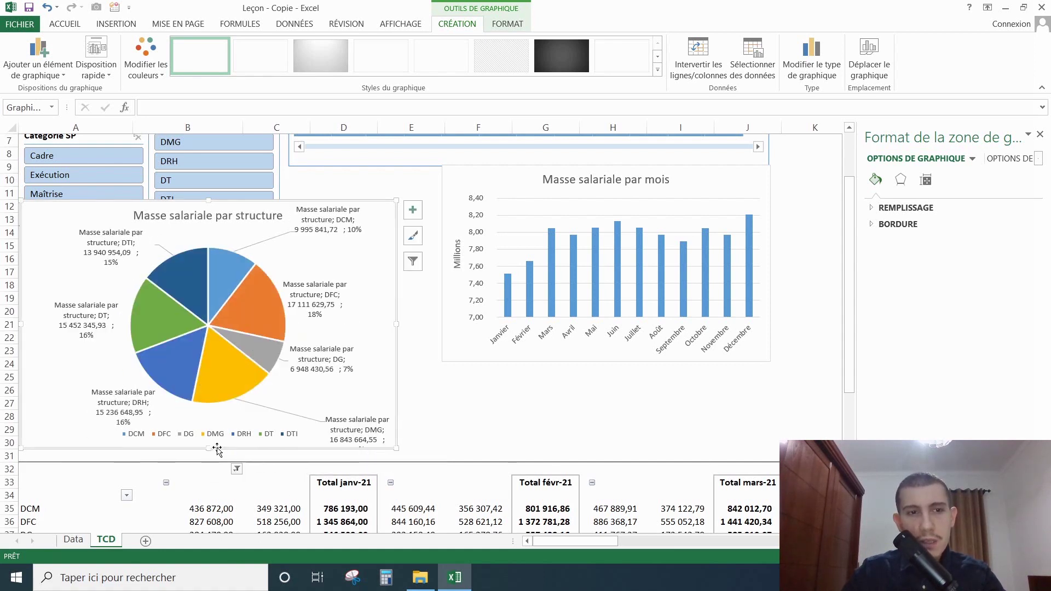
# Insert an empty 2D clustered bar chart on the dashboard, starting from a blank cell
pyautogui.click(463, 399)
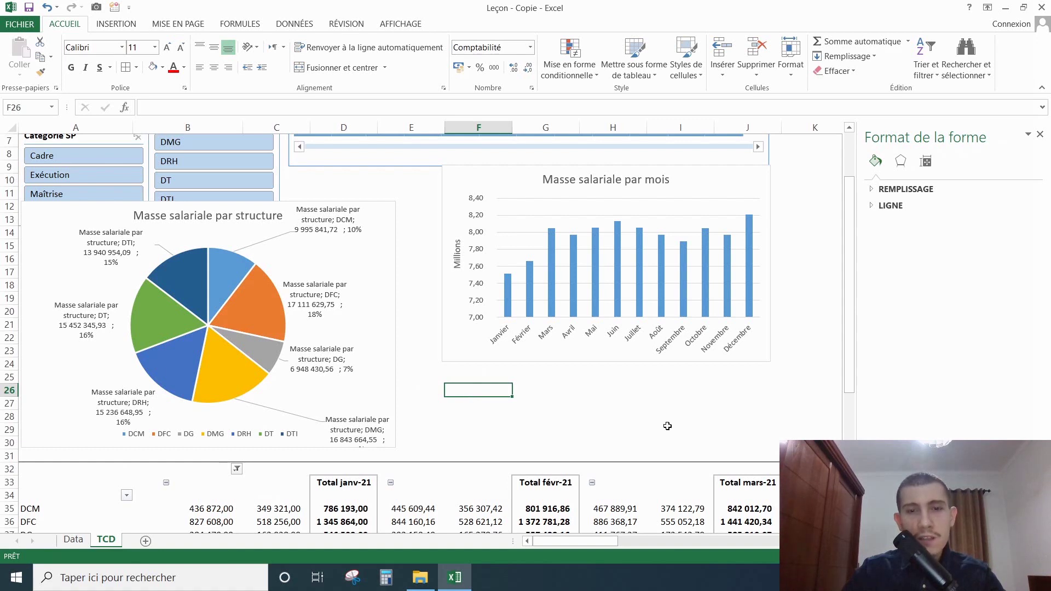
pyautogui.click(705, 415)
pyautogui.scroll(2, 671, 432)
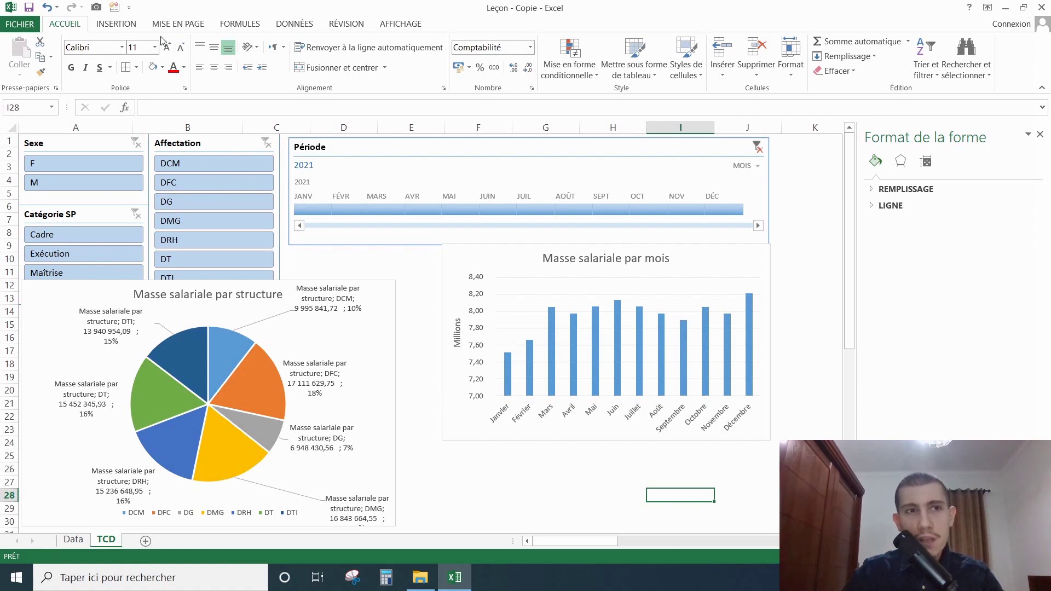
pyautogui.click(118, 24)
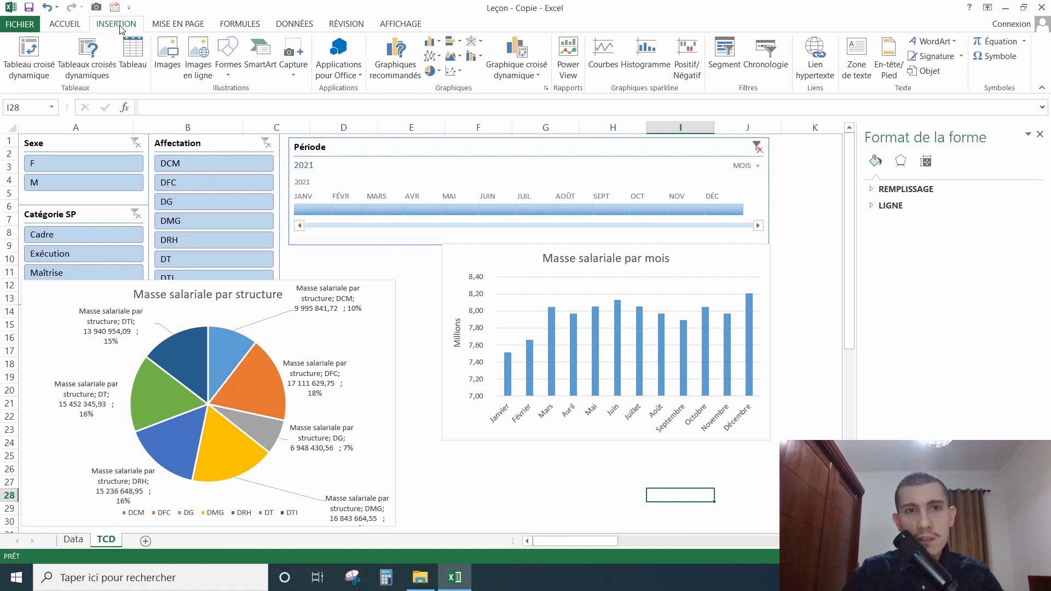
pyautogui.click(461, 43)
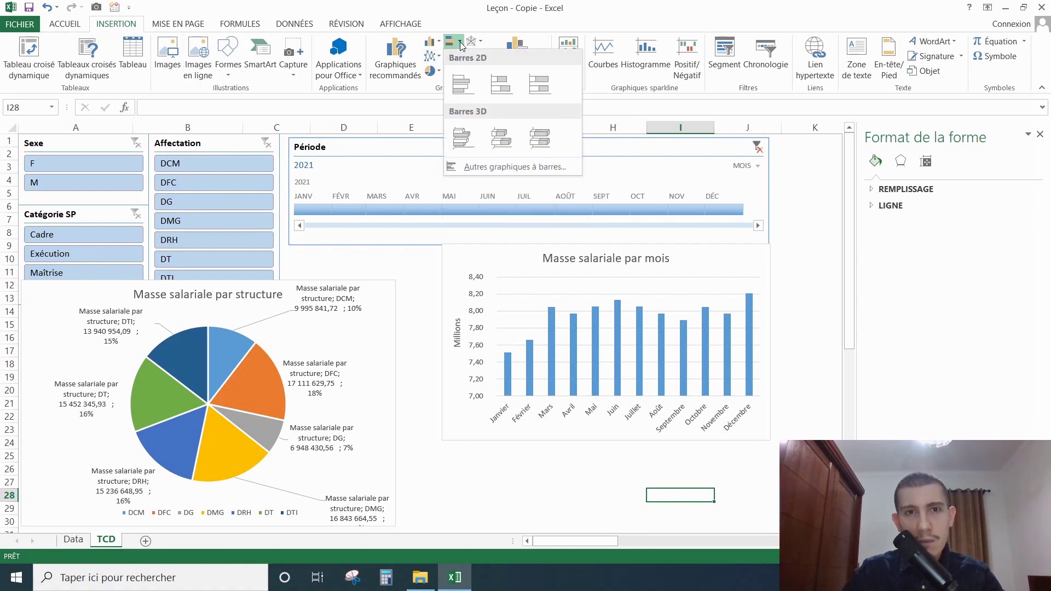
pyautogui.click(461, 85)
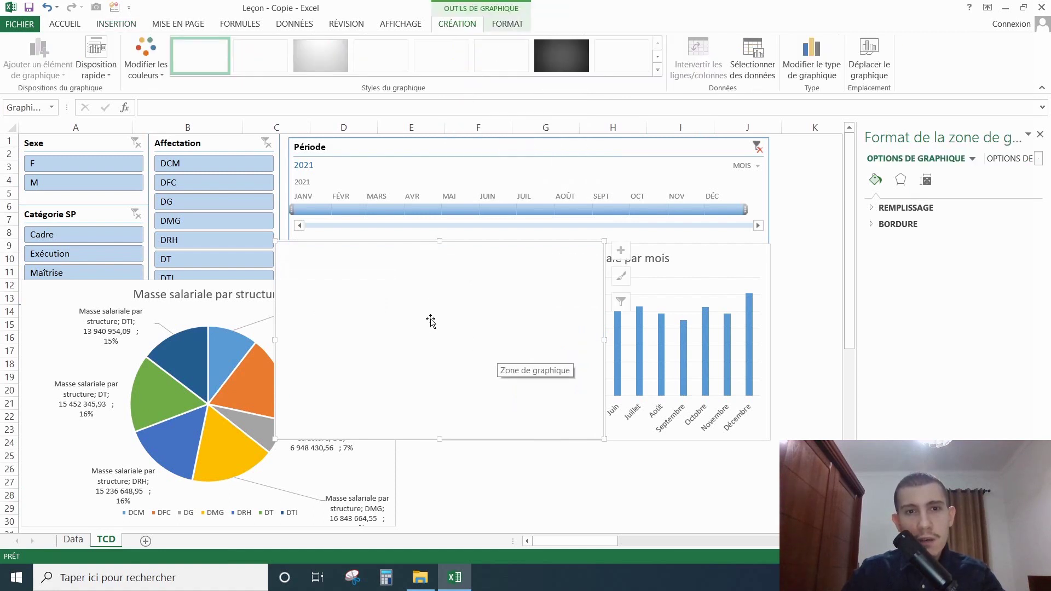
# Add a series named "Masse salariale par sexe" to the empty bar chart, with values from TCD!$B$50:$C$50
pyautogui.rightClick(422, 314)
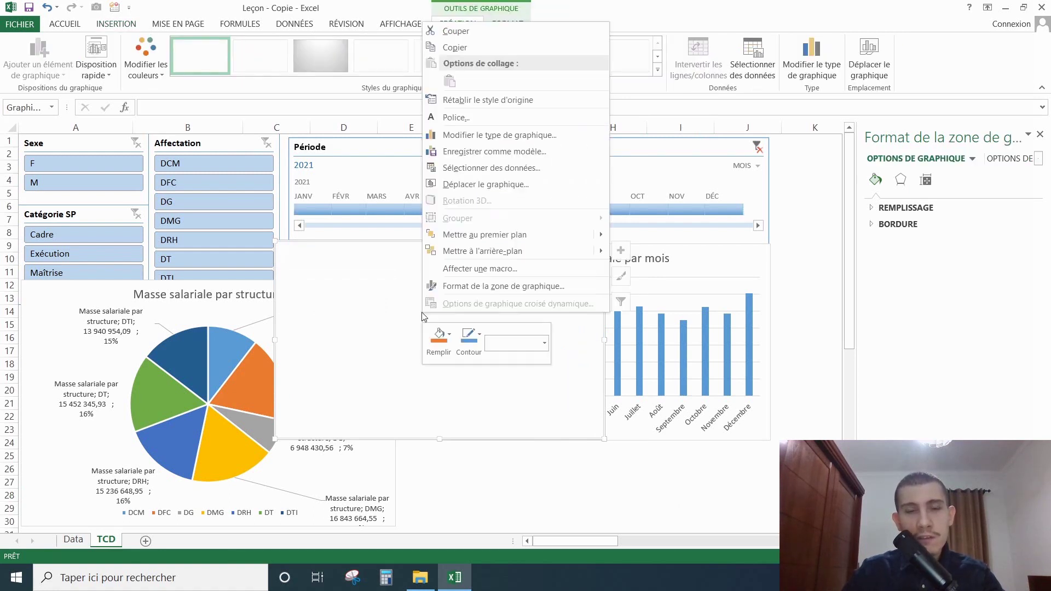
pyautogui.click(485, 168)
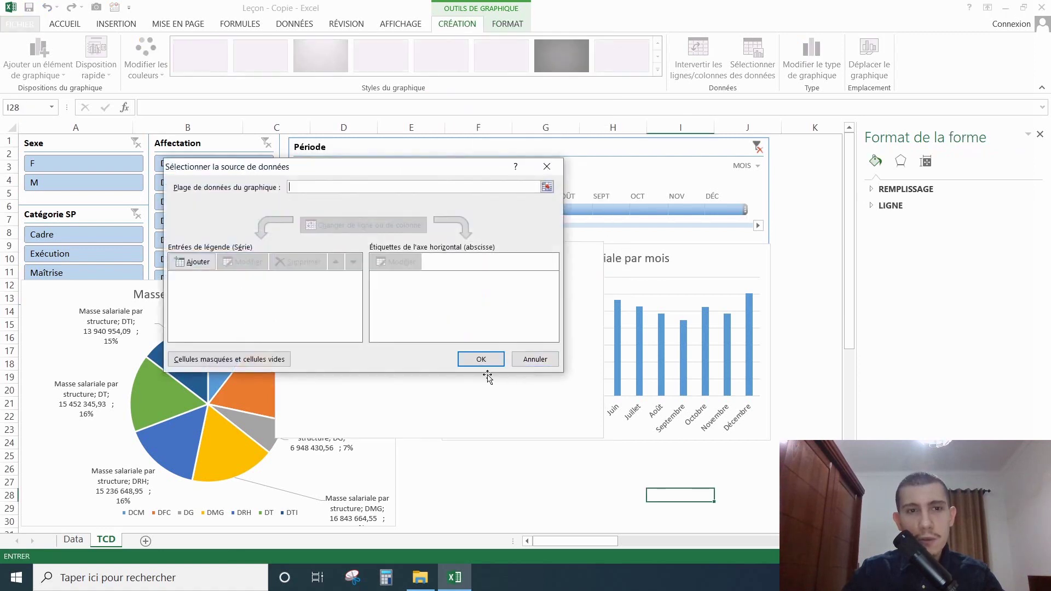
pyautogui.click(197, 262)
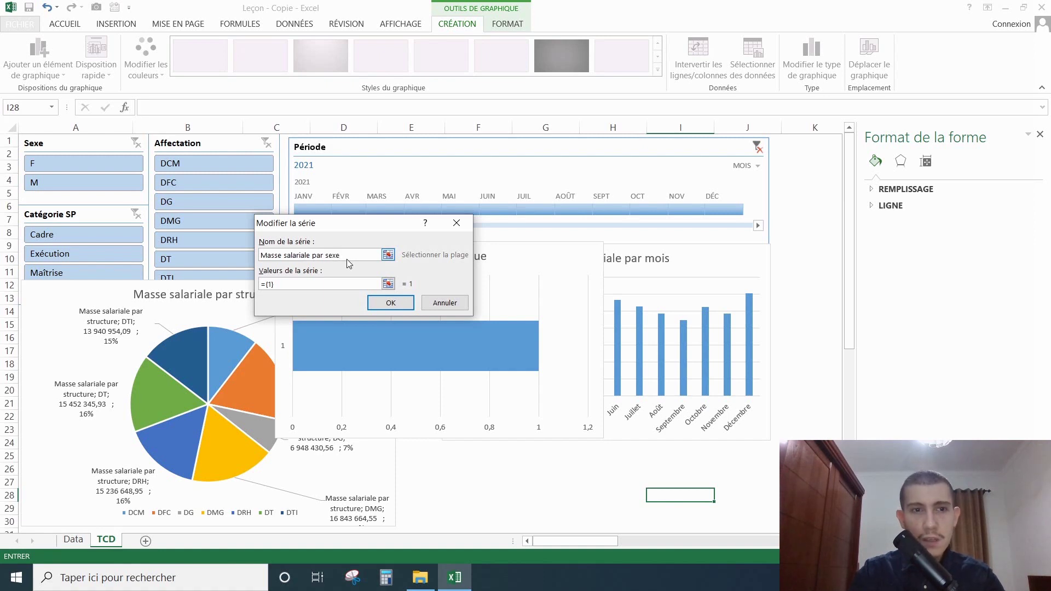
pyautogui.click(388, 284)
pyautogui.scroll(-11, 470, 387)
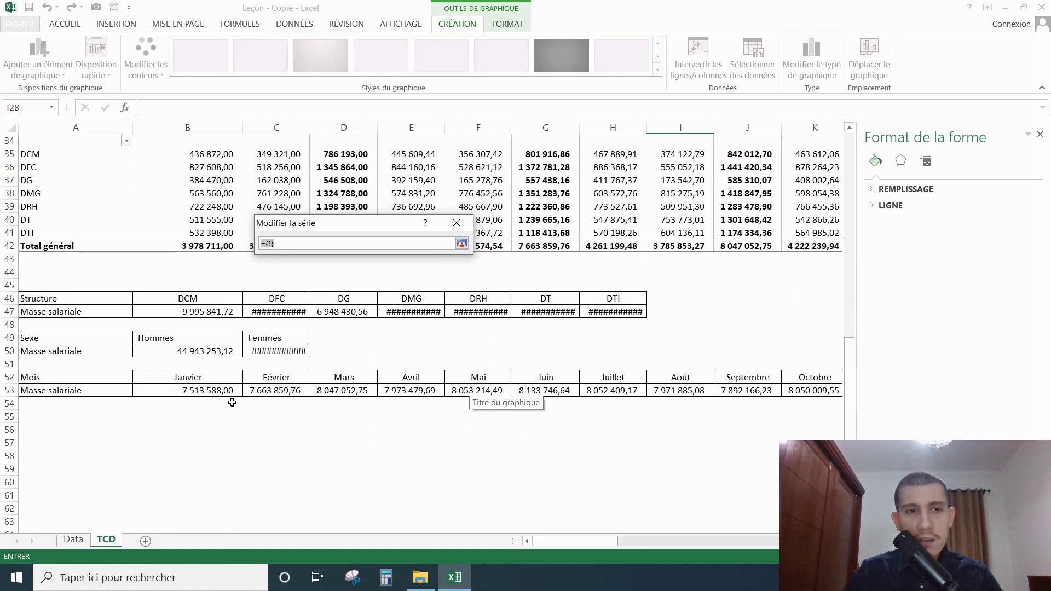
pyautogui.moveTo(180, 351); pyautogui.dragTo(278, 351)
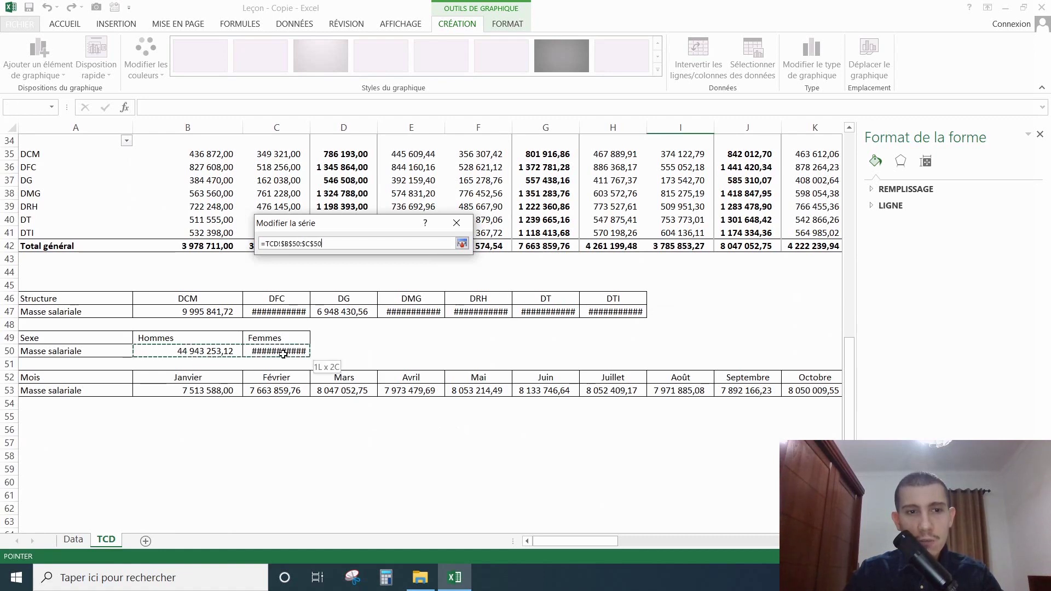
pyautogui.click(462, 243)
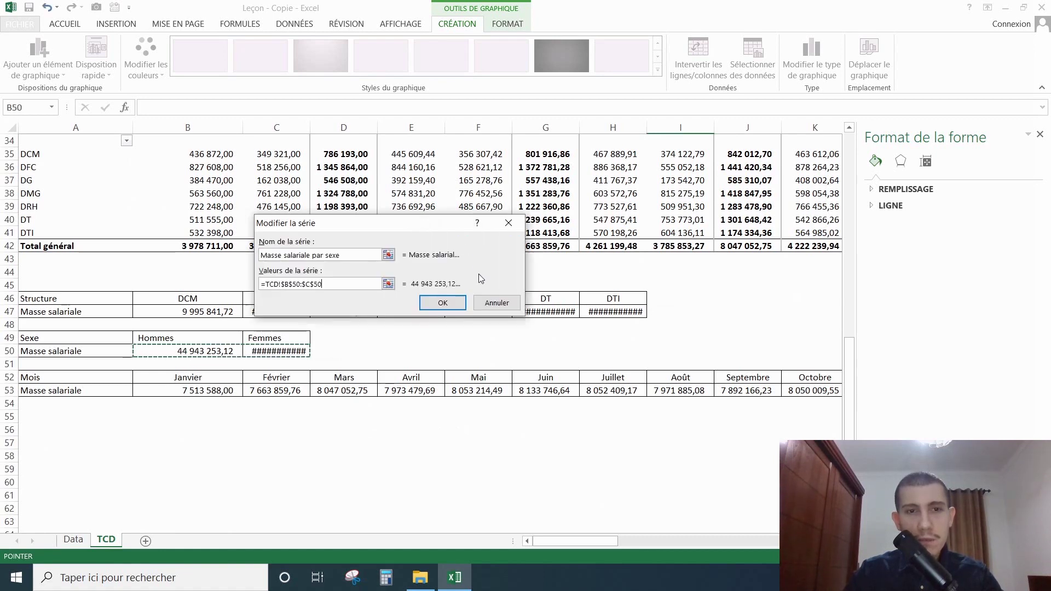
pyautogui.click(438, 301)
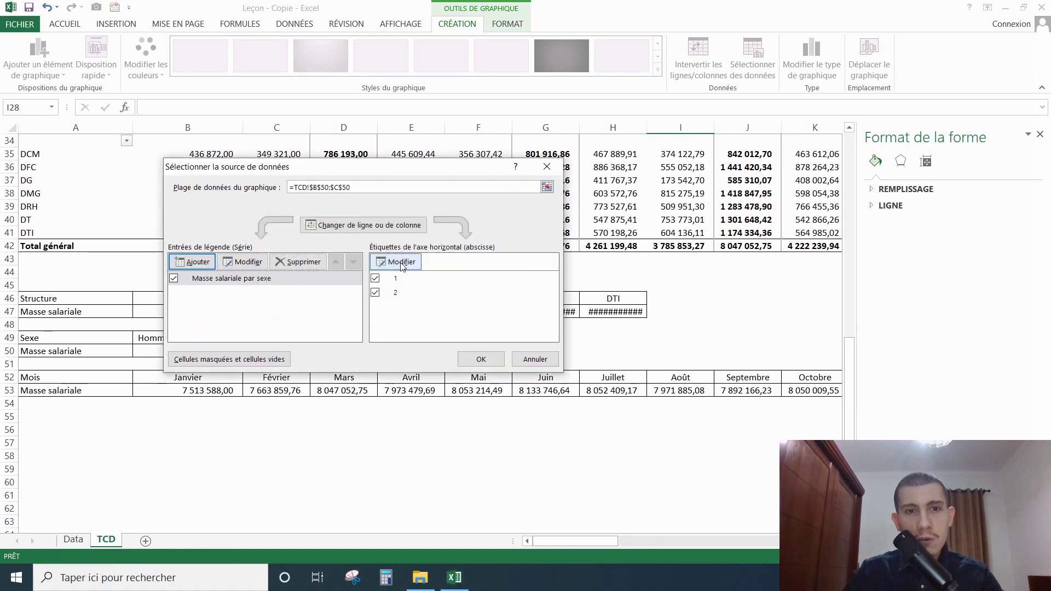
# Use the Hommes and Femmes headings in TCD!$B$49:$C$49 as the bar chart's axis labels and confirm the data source
pyautogui.click(401, 262)
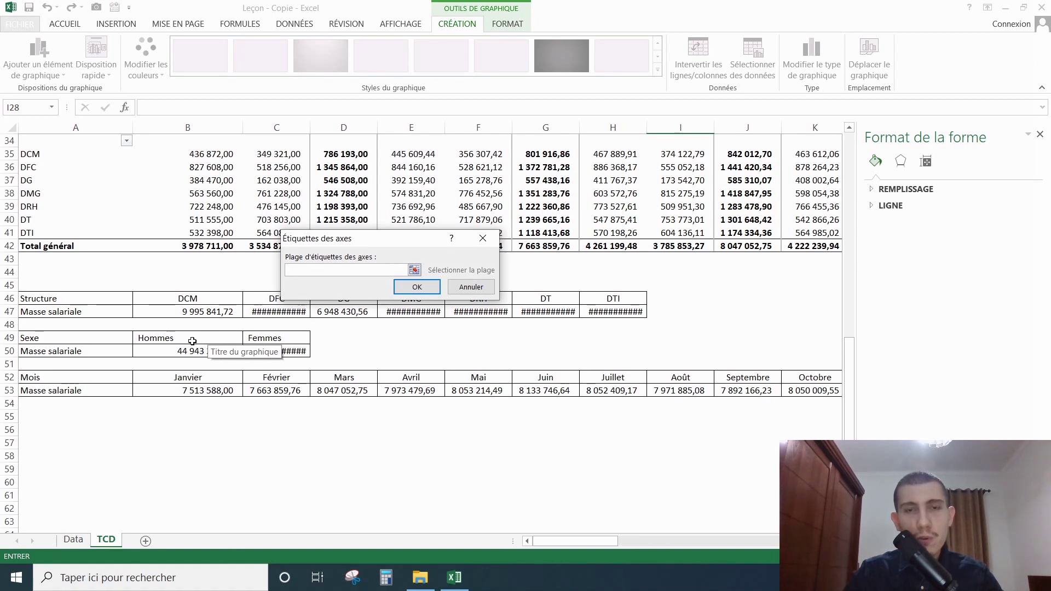
pyautogui.moveTo(192, 341); pyautogui.dragTo(278, 335)
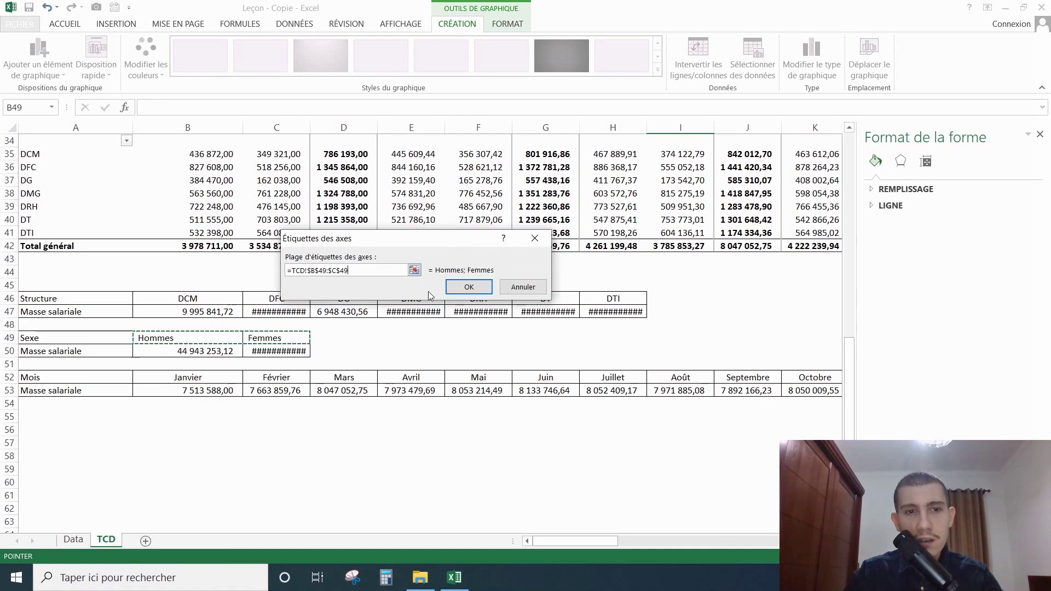
pyautogui.click(459, 290)
pyautogui.click(477, 356)
pyautogui.scroll(6, 608, 372)
pyautogui.scroll(5, 608, 372)
pyautogui.moveTo(519, 254); pyautogui.dragTo(618, 367)
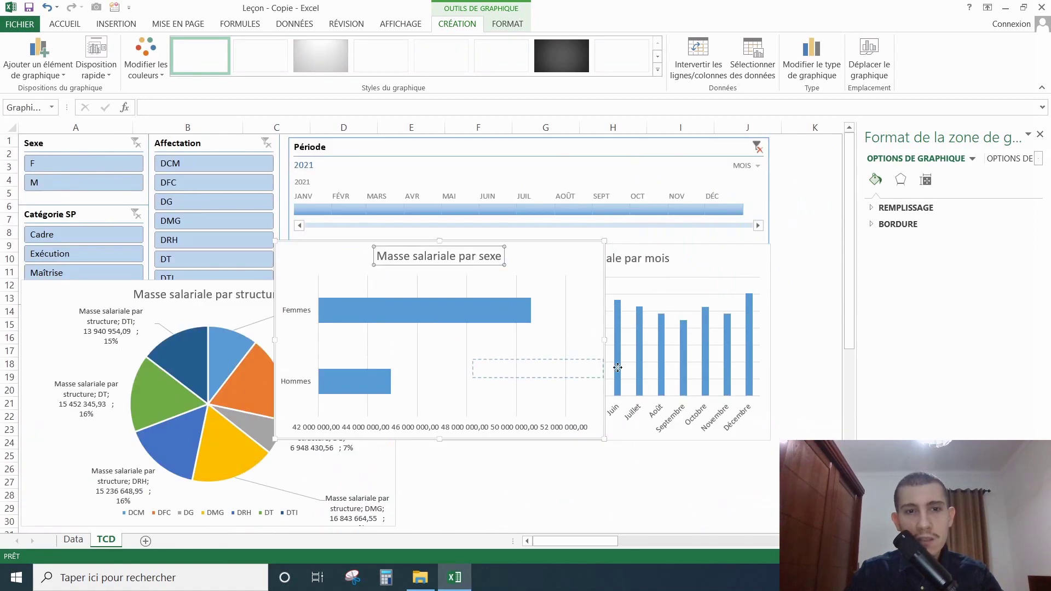
pyautogui.click(480, 257)
pyautogui.click(495, 429)
pyautogui.rightClick(495, 428)
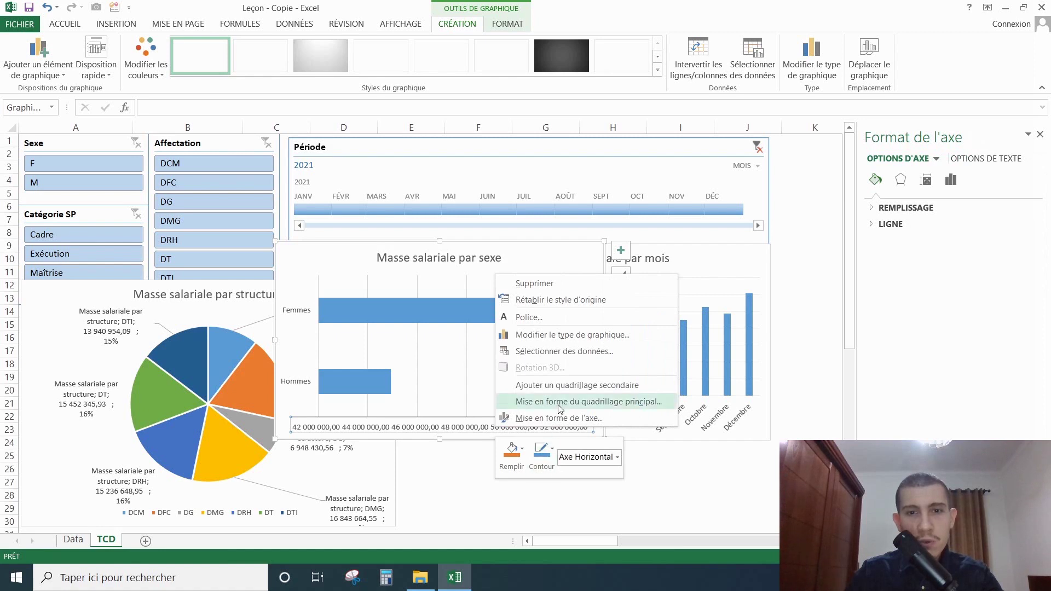
pyautogui.click(575, 356)
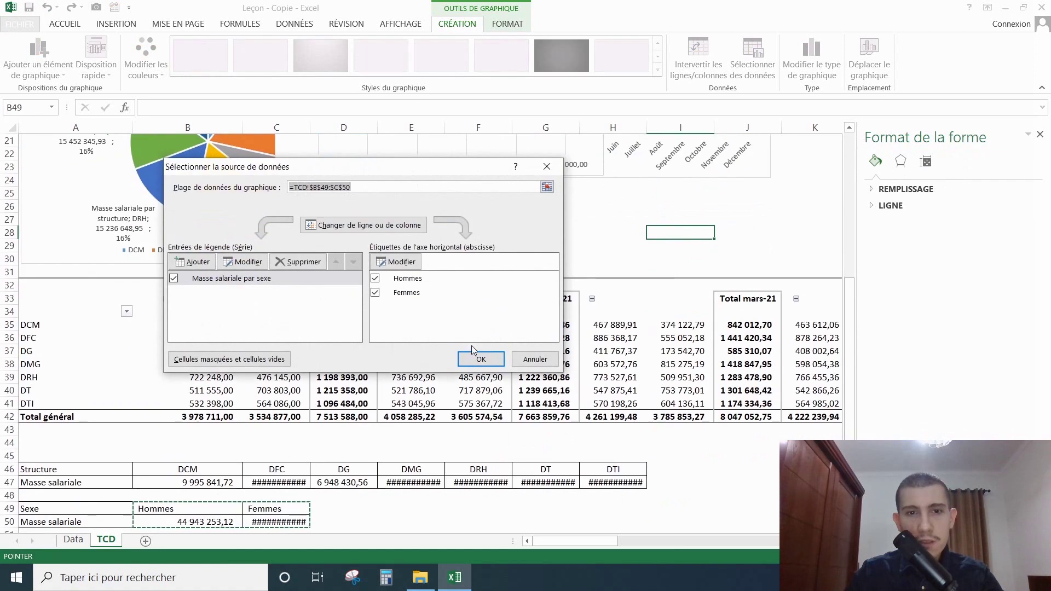
pyautogui.click(531, 356)
# Set the display units of the sex bar chart's horizontal axis to Millions
pyautogui.rightClick(515, 345)
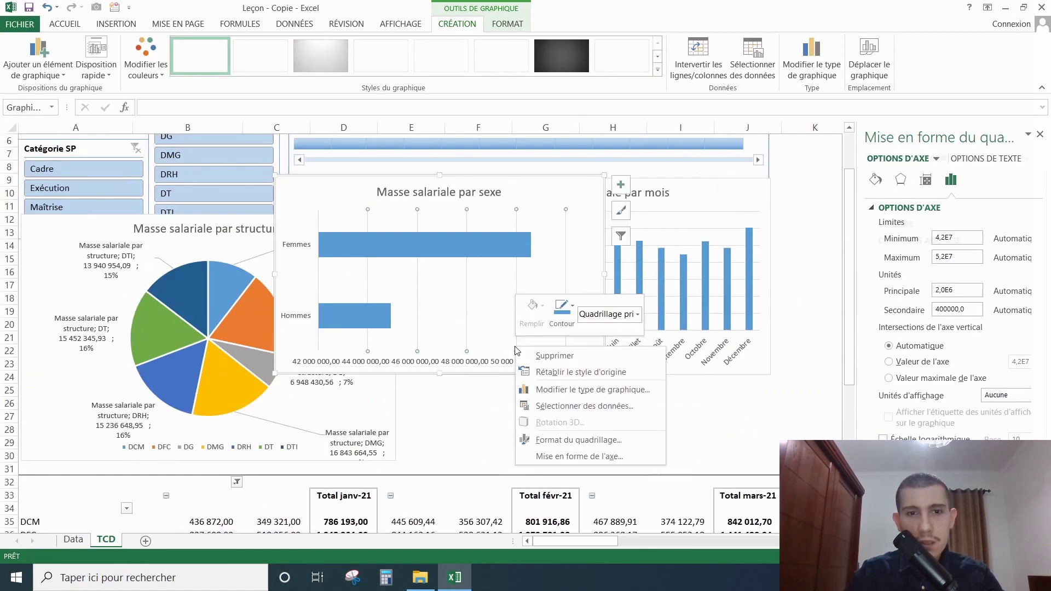
pyautogui.click(596, 455)
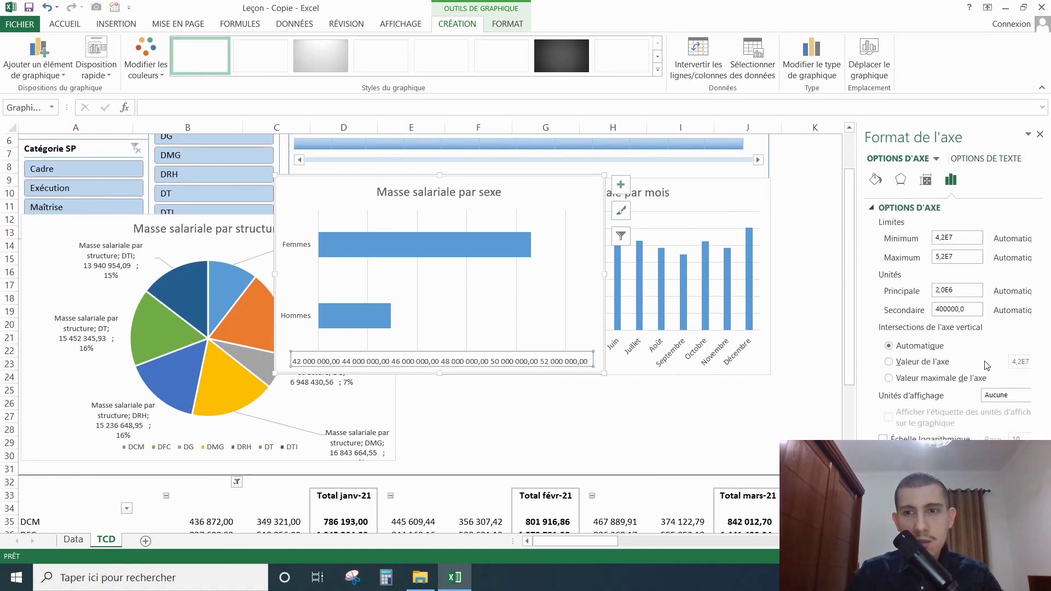
pyautogui.moveTo(939, 542); pyautogui.dragTo(957, 542)
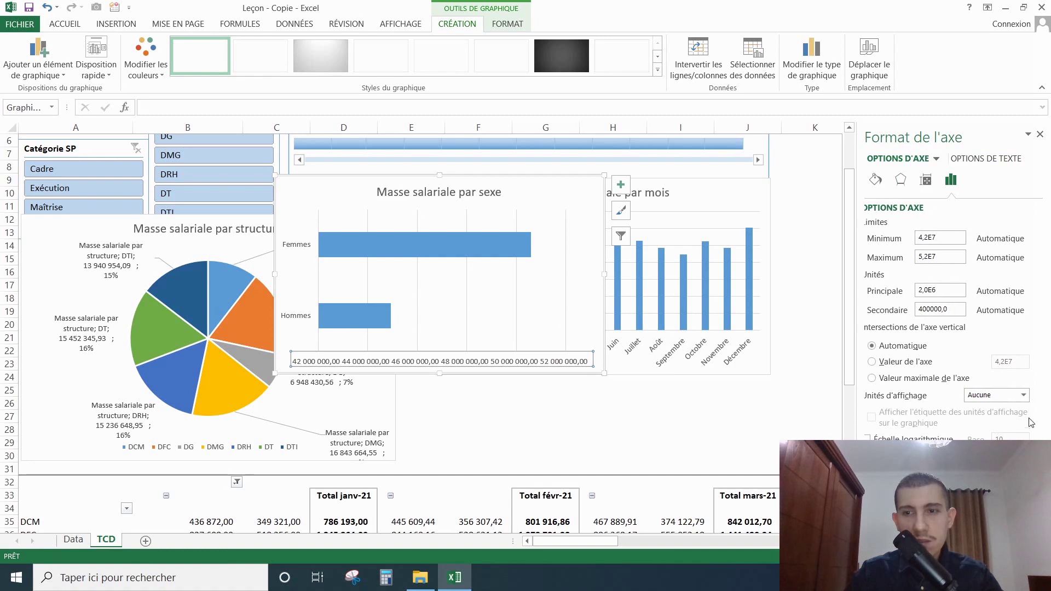
pyautogui.click(1023, 394)
pyautogui.click(985, 476)
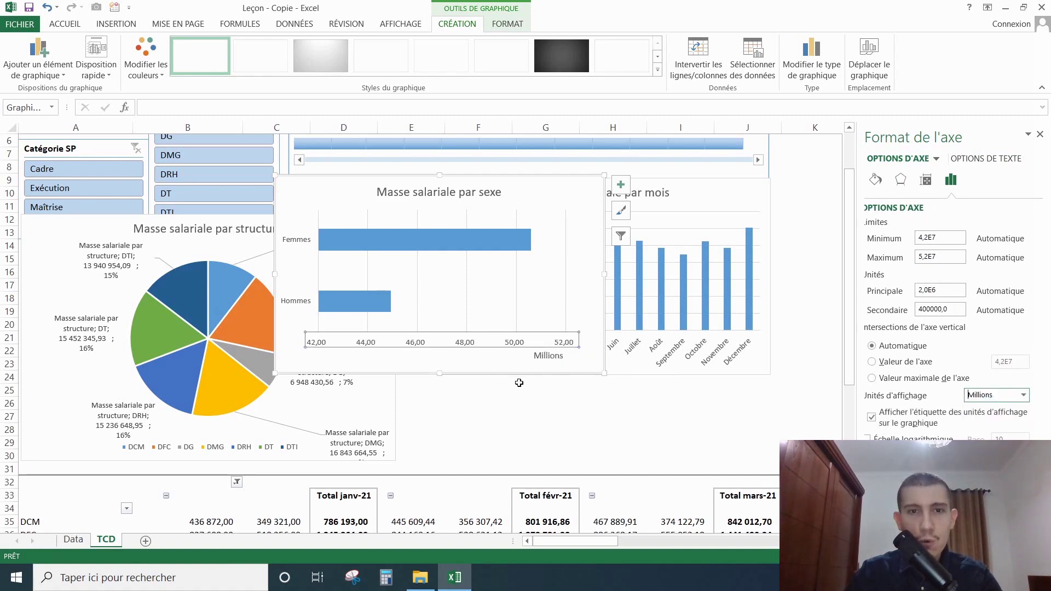
# Reduce the sex bar chart's height and place it directly below the monthly column chart
pyautogui.click(438, 207)
pyautogui.moveTo(438, 207); pyautogui.dragTo(438, 225)
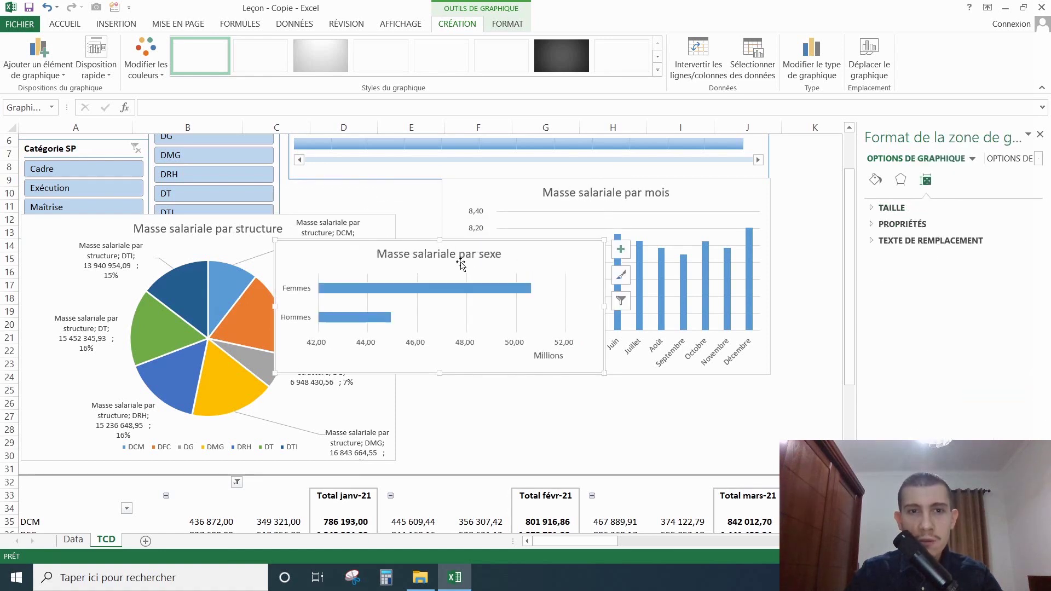
pyautogui.moveTo(423, 236); pyautogui.dragTo(593, 371)
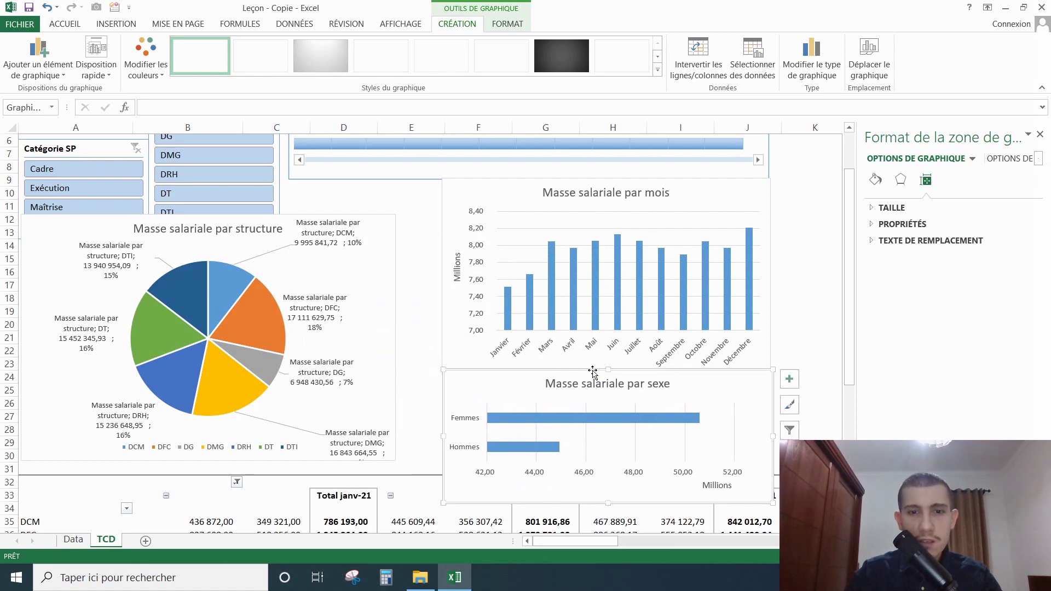
pyautogui.click(324, 421)
pyautogui.rightClick(324, 420)
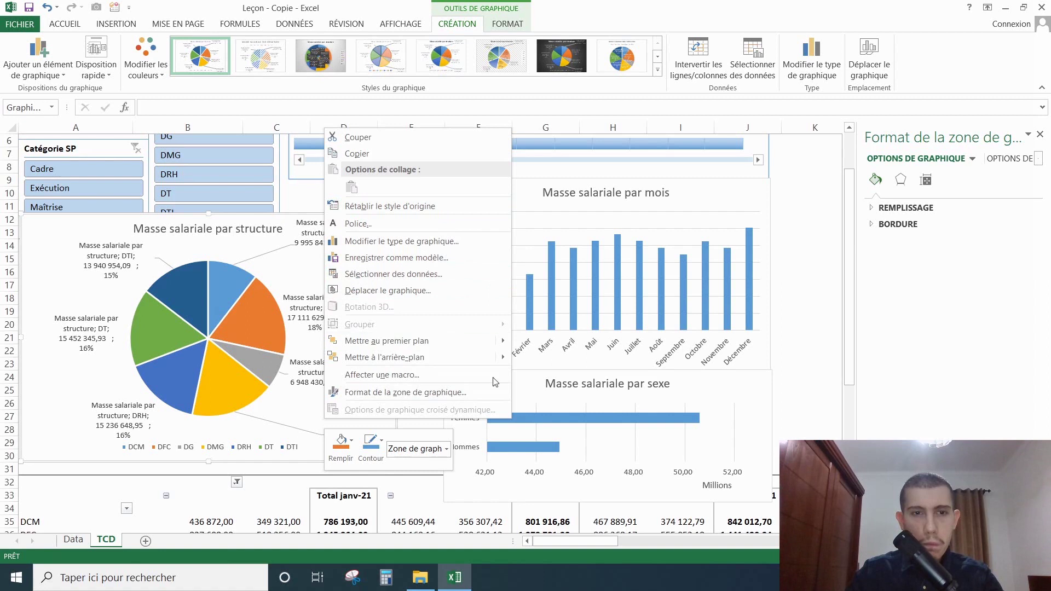
pyautogui.click(273, 420)
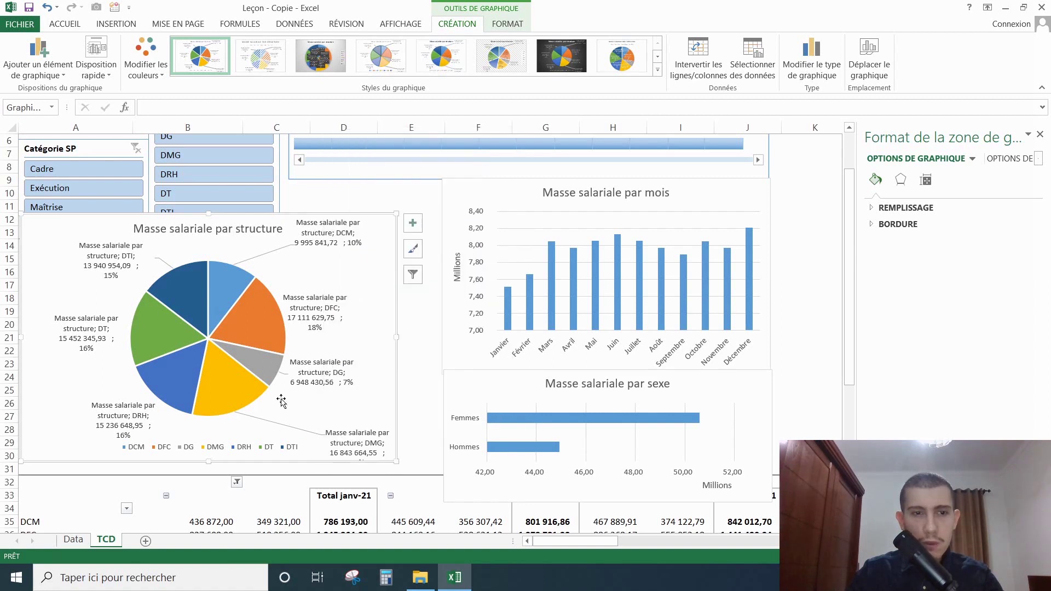
pyautogui.click(269, 407)
pyautogui.rightClick(249, 378)
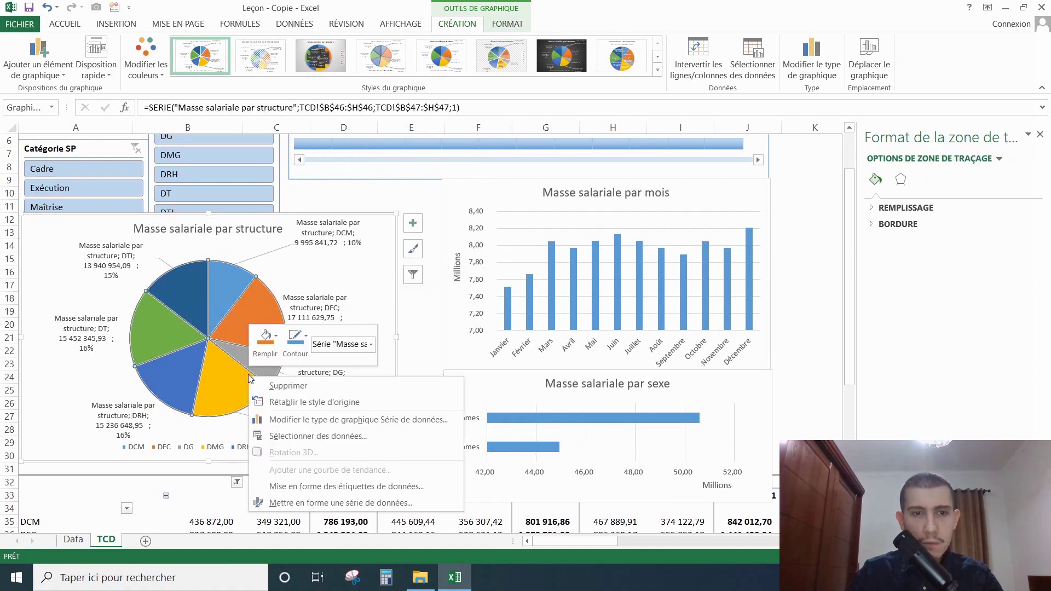
pyautogui.click(335, 503)
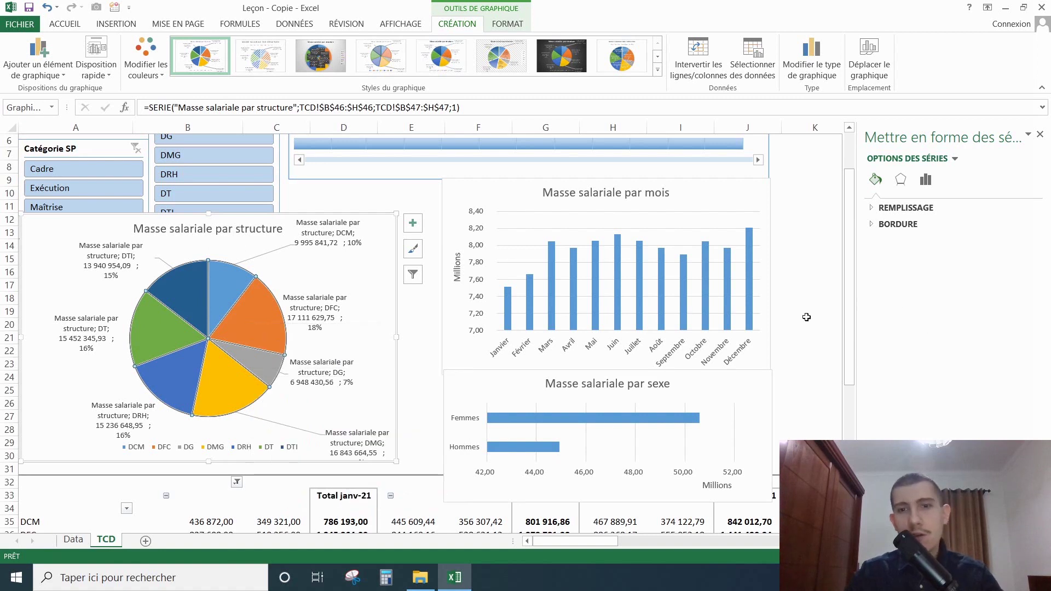
# Nudge the sex bar chart to line up with the monthly column chart's lower edge and deselect it
pyautogui.moveTo(740, 401); pyautogui.dragTo(744, 393)
pyautogui.click(796, 286)
# Filter the dashboard to the DCM structure with the Affectation slicer and review the charts
pyautogui.scroll(2, 783, 305)
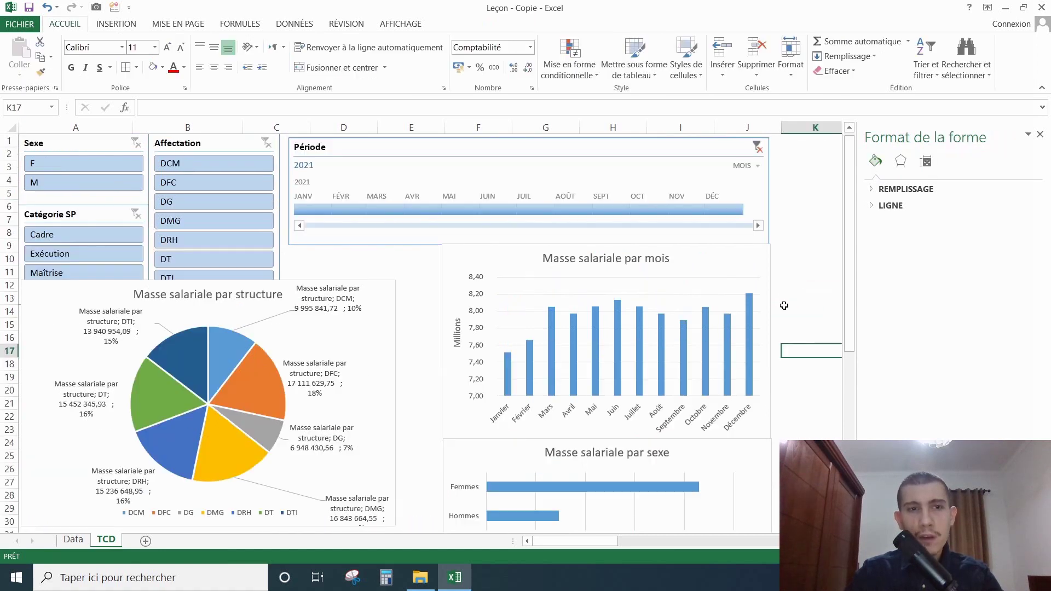
pyautogui.click(185, 164)
pyautogui.scroll(-2, 311, 293)
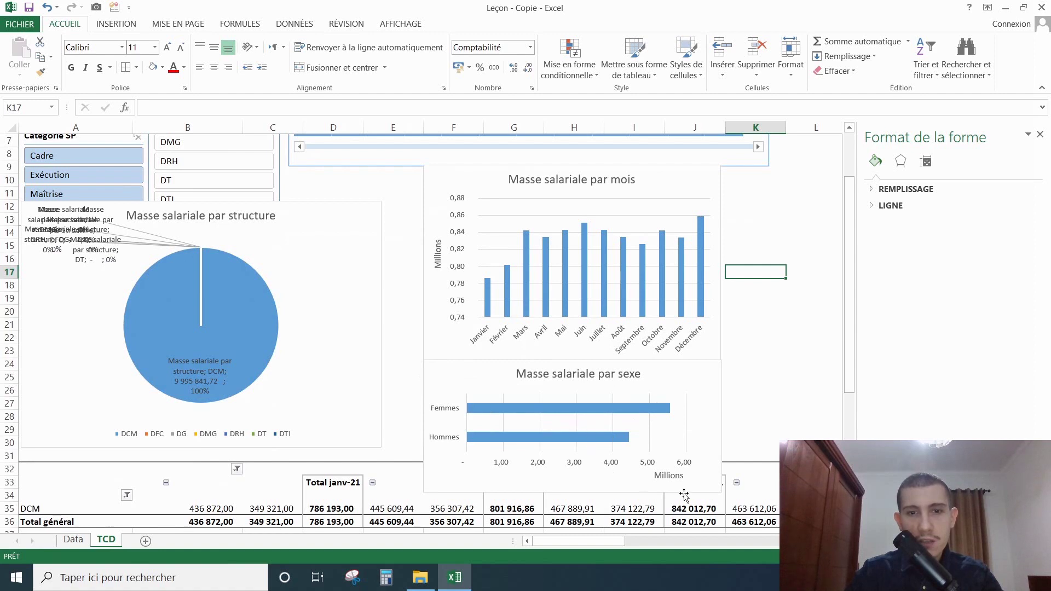
pyautogui.scroll(2, 236, 280)
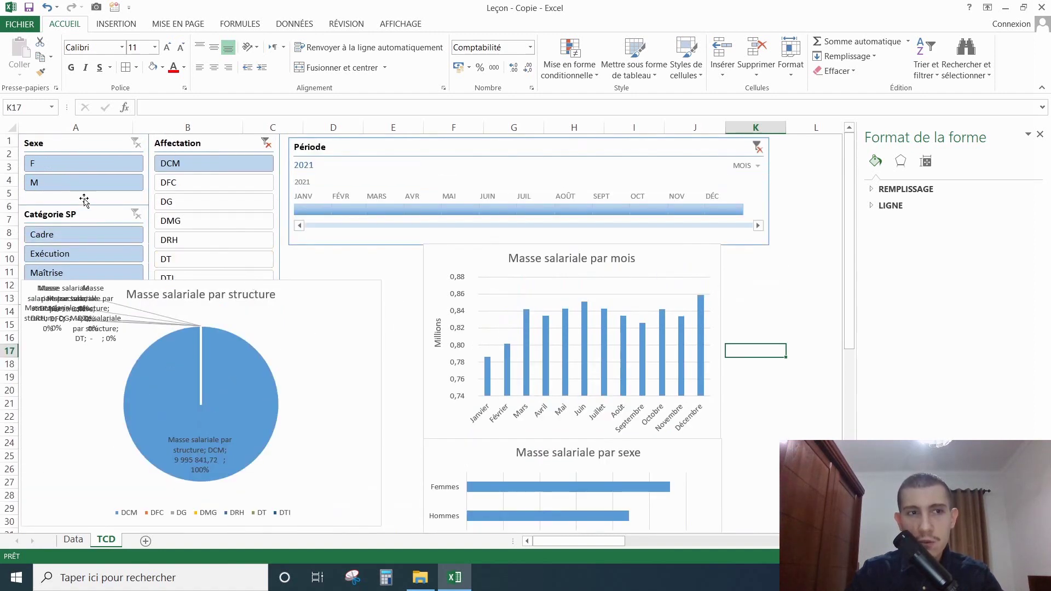
# Filter the dashboard to the Cadre category with the Catégorie SP slicer and review the three charts
pyautogui.click(77, 236)
pyautogui.scroll(-2, 329, 329)
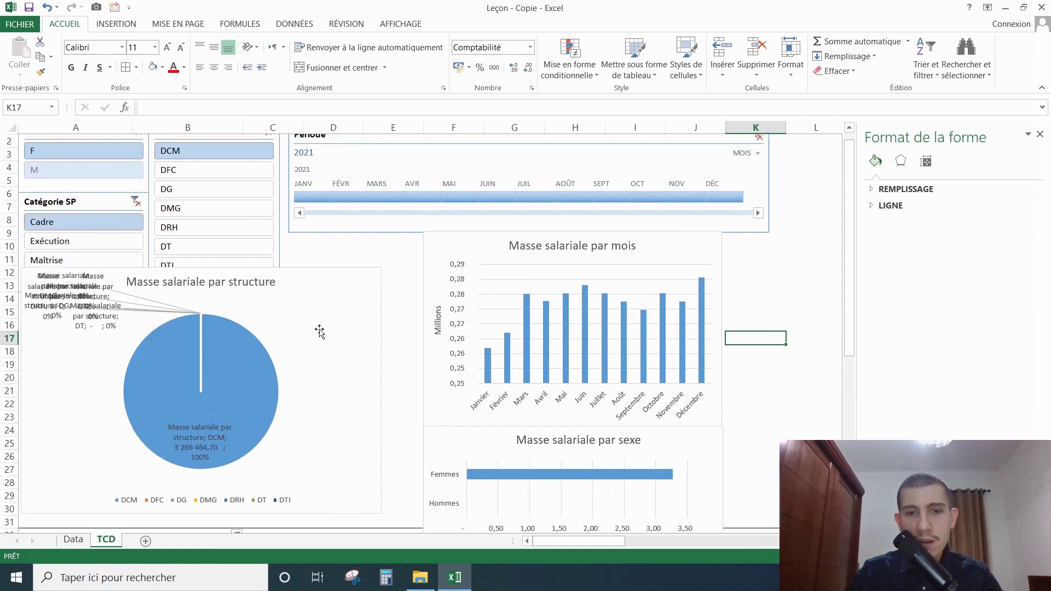
pyautogui.scroll(2, 404, 359)
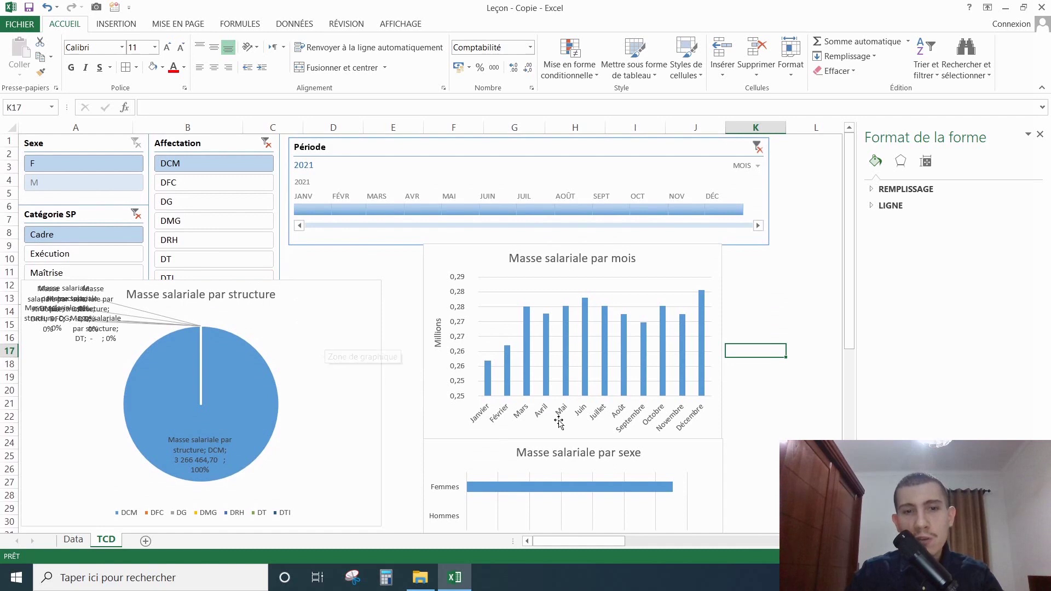
pyautogui.scroll(-3, 412, 392)
pyautogui.scroll(3, 509, 408)
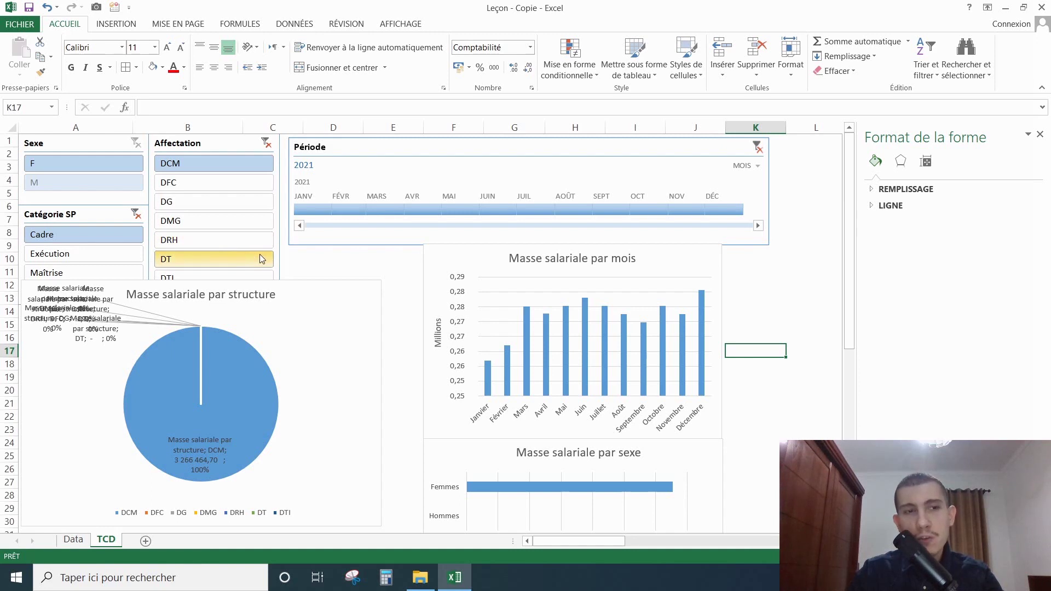
# Switch the Catégorie SP slicer to Exécution and review the charts
pyautogui.click(100, 256)
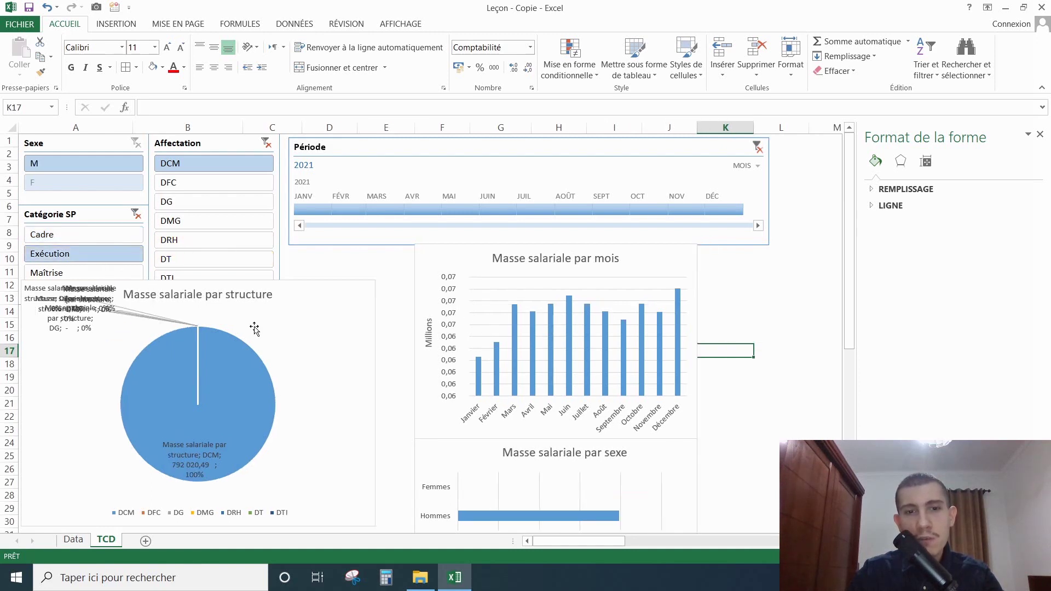
pyautogui.scroll(-1, 344, 365)
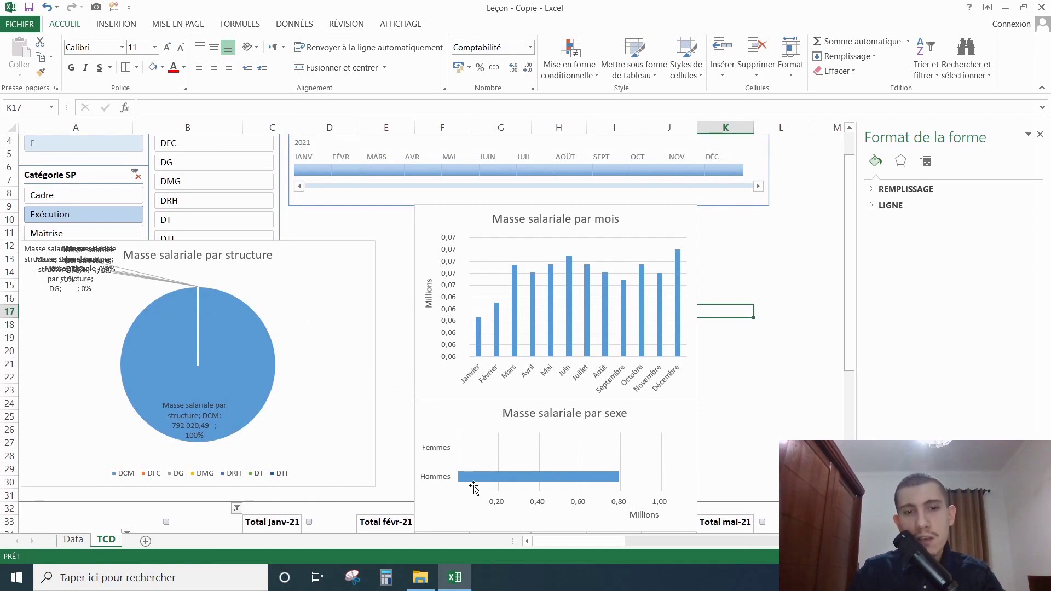
# Switch the Catégorie SP filter to Maîtrise and add the DFC structure to DCM in the Affectation slicer
pyautogui.moveTo(510, 486)
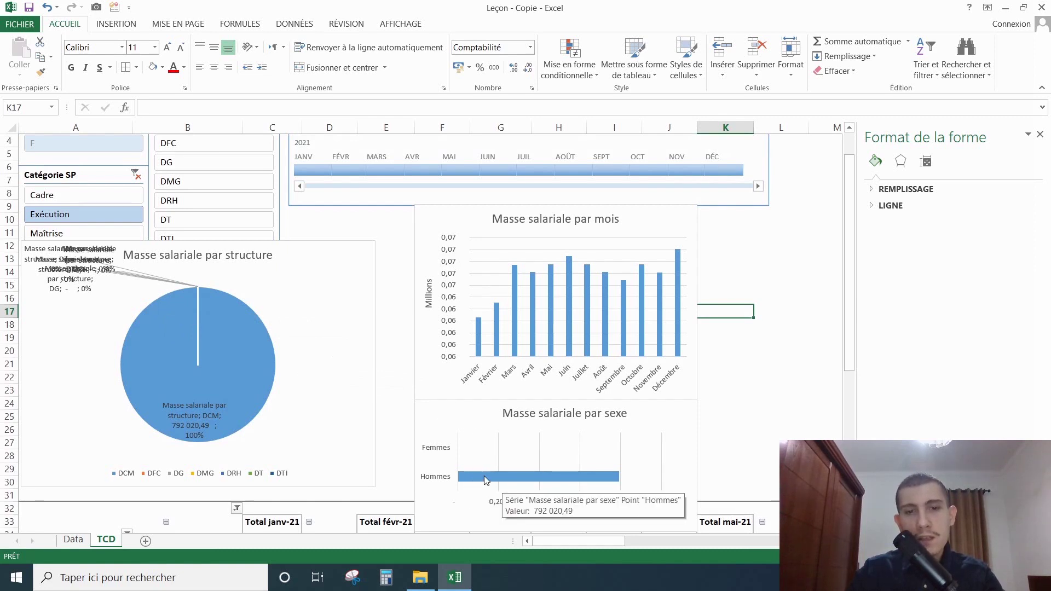
pyautogui.click(66, 239)
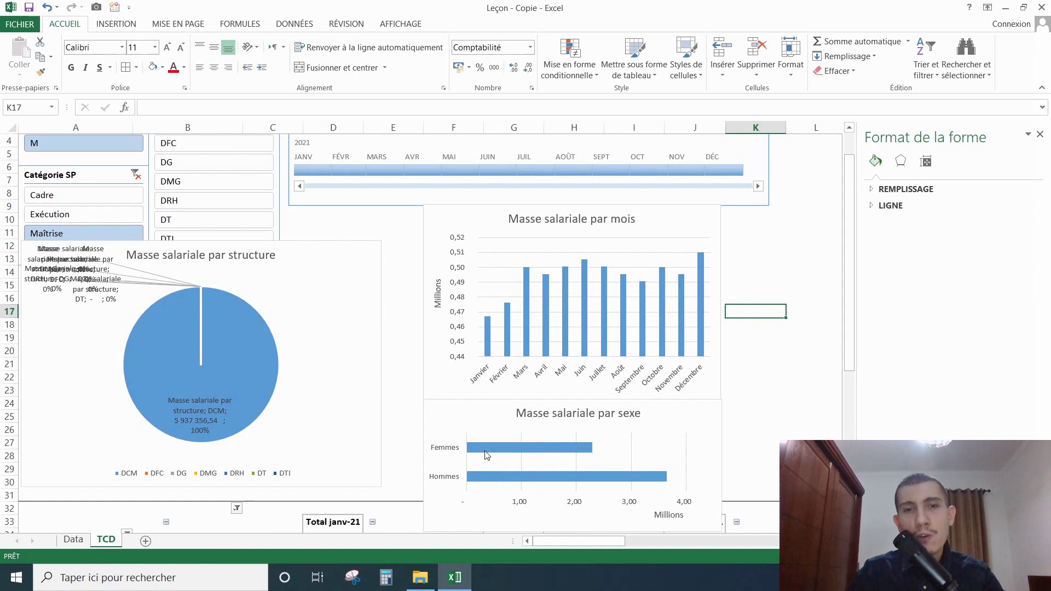
pyautogui.scroll(1, 273, 367)
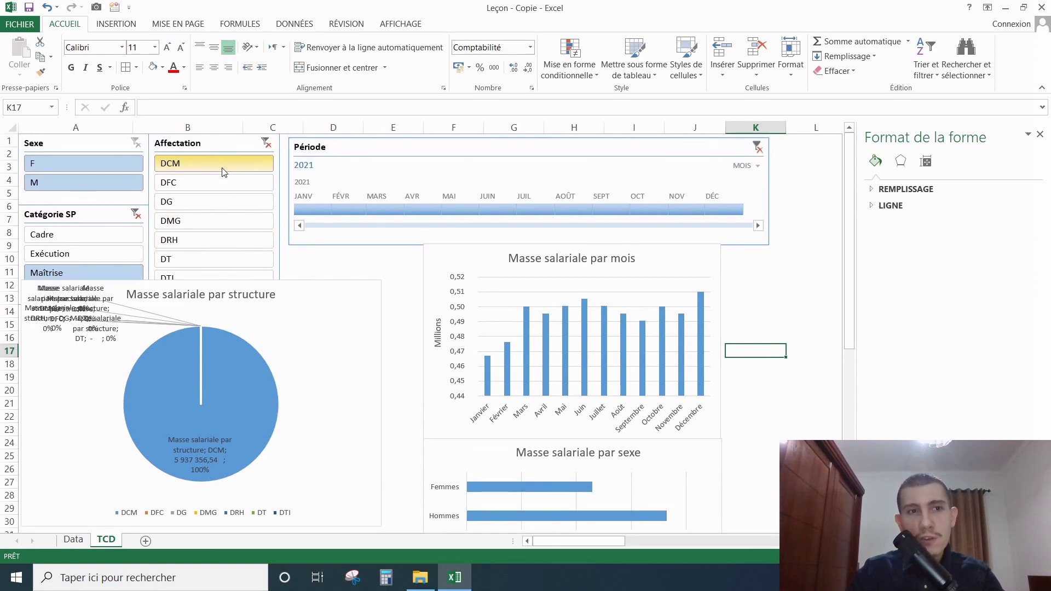
pyautogui.keyDown('ctrl'); pyautogui.click(224, 182); pyautogui.keyUp('ctrl')
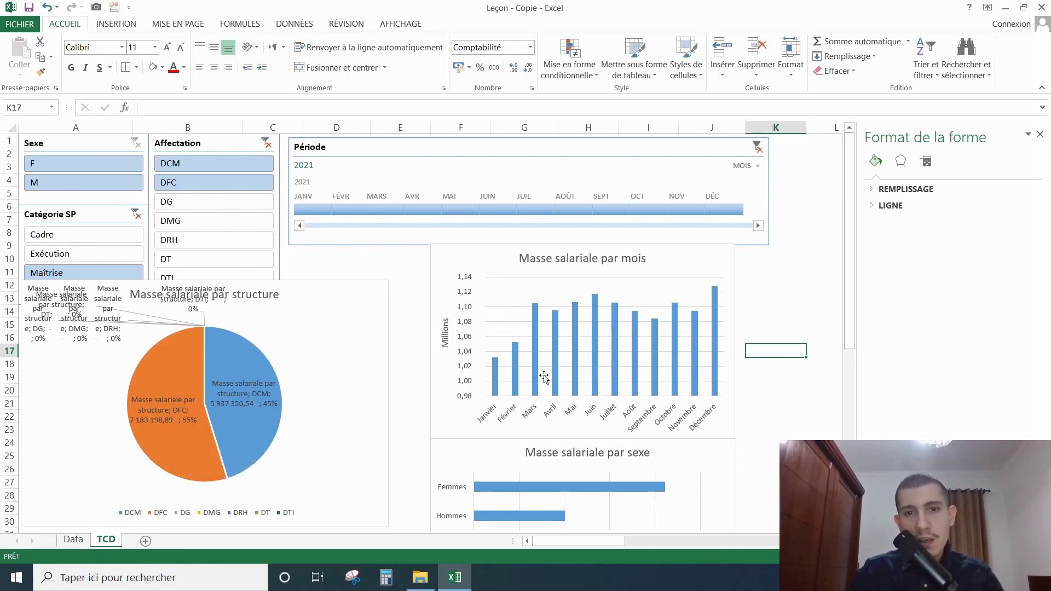
# Filter the Période timeline to January 2021, switch it to February, and extend it back to the whole year
pyautogui.click(313, 211)
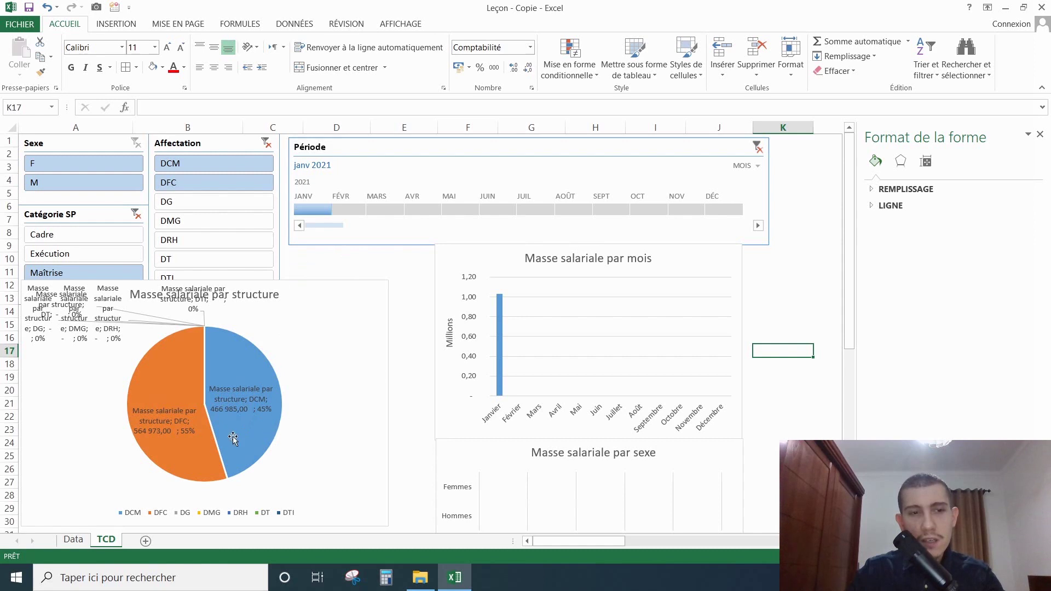
pyautogui.click(351, 209)
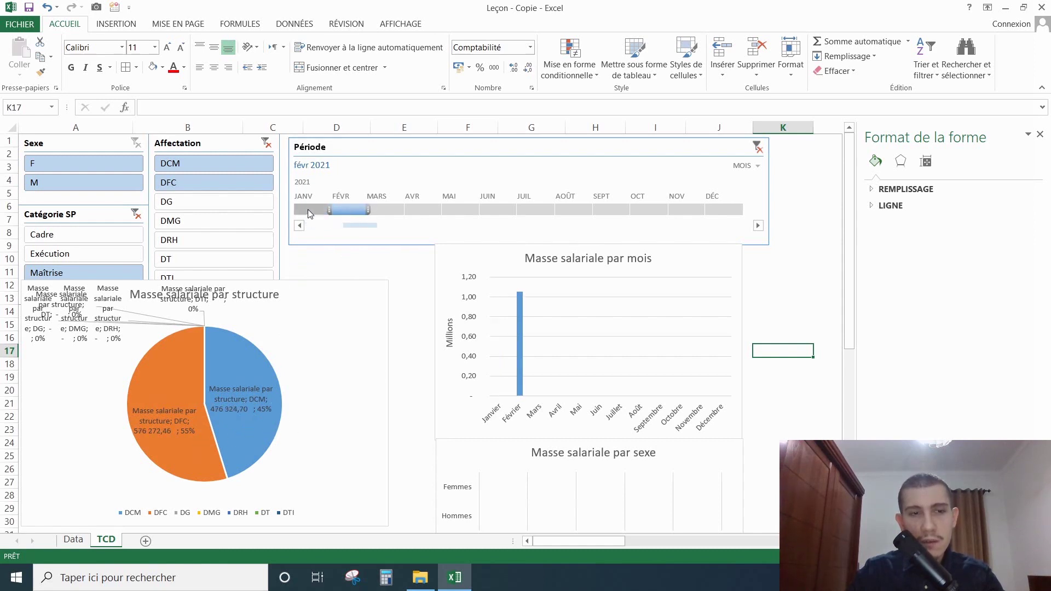
pyautogui.moveTo(308, 209); pyautogui.dragTo(739, 209)
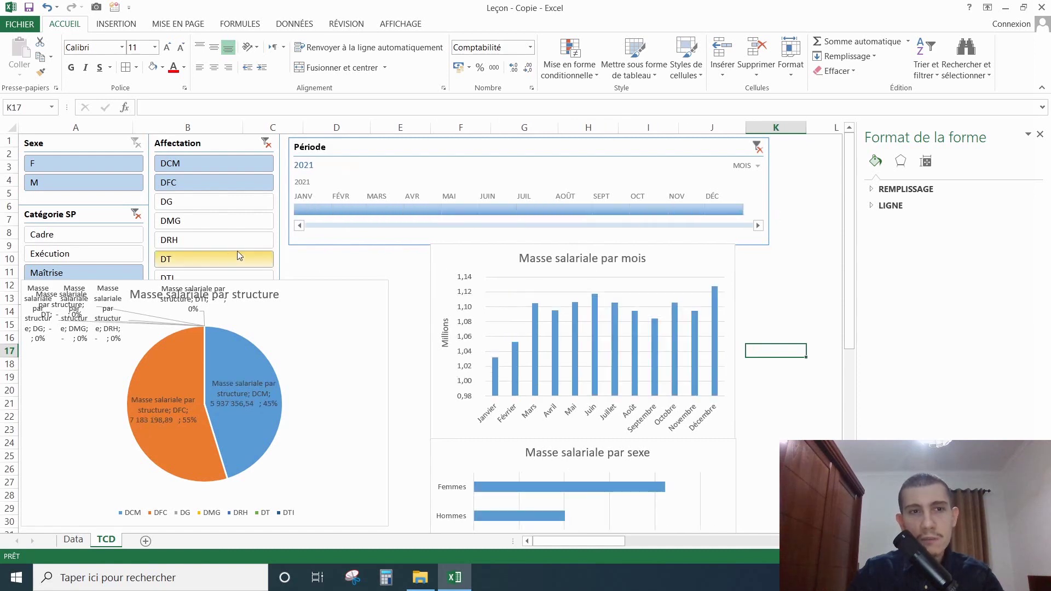
# Reselect all categories in the Catégorie SP slicer and all structures in the Affectation slicer
pyautogui.moveTo(123, 235); pyautogui.dragTo(131, 271)
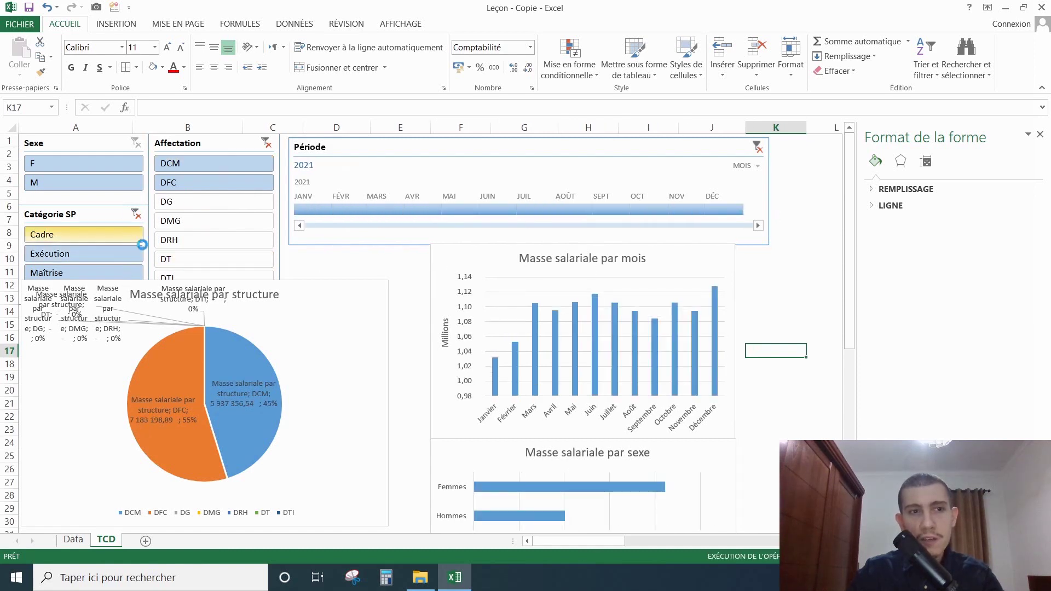
pyautogui.moveTo(218, 164); pyautogui.dragTo(220, 320)
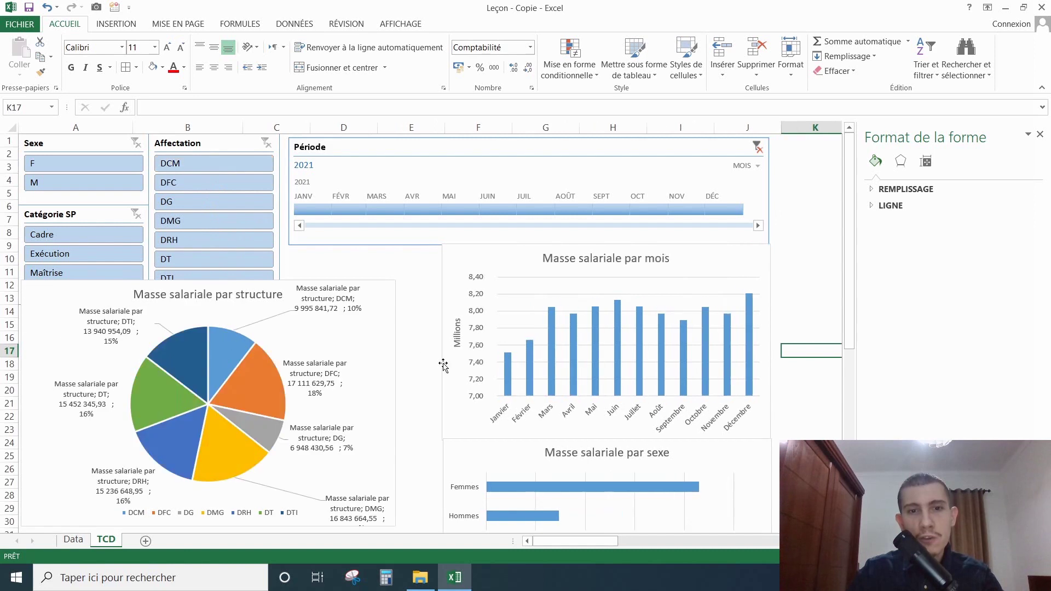
# Review the unfiltered dashboard charts, the source records on the Data sheet, and the pivot table beneath the TCD charts
pyautogui.scroll(-5, 559, 372)
pyautogui.scroll(5, 761, 361)
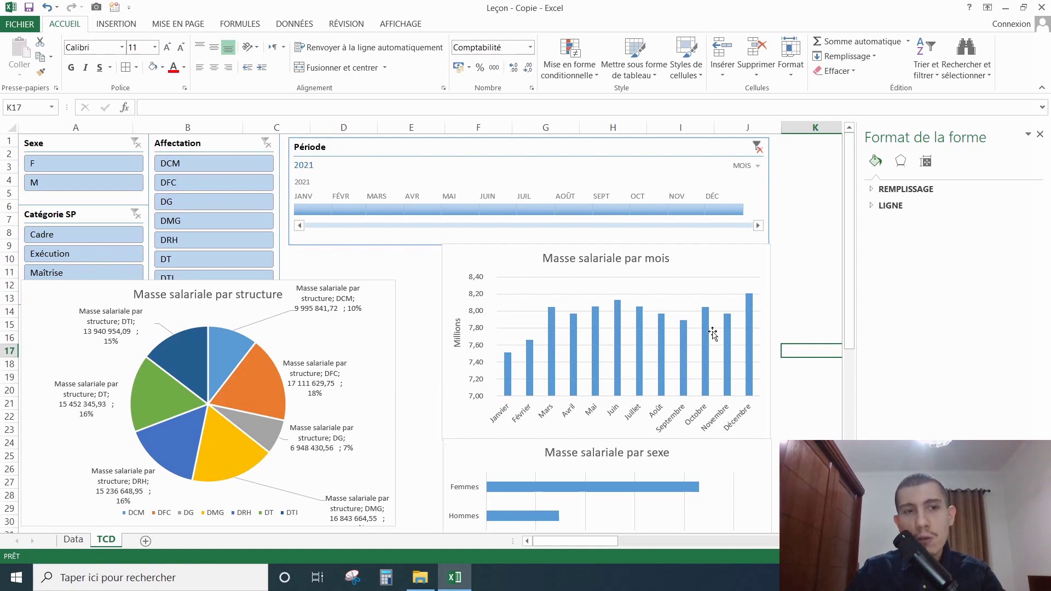
pyautogui.moveTo(641, 344)
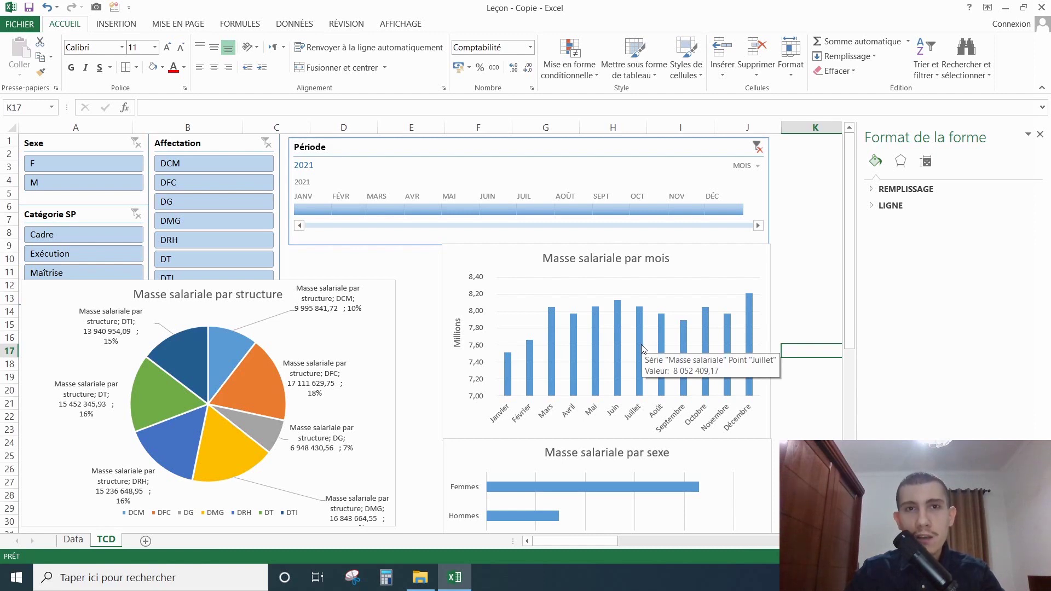
pyautogui.click(72, 540)
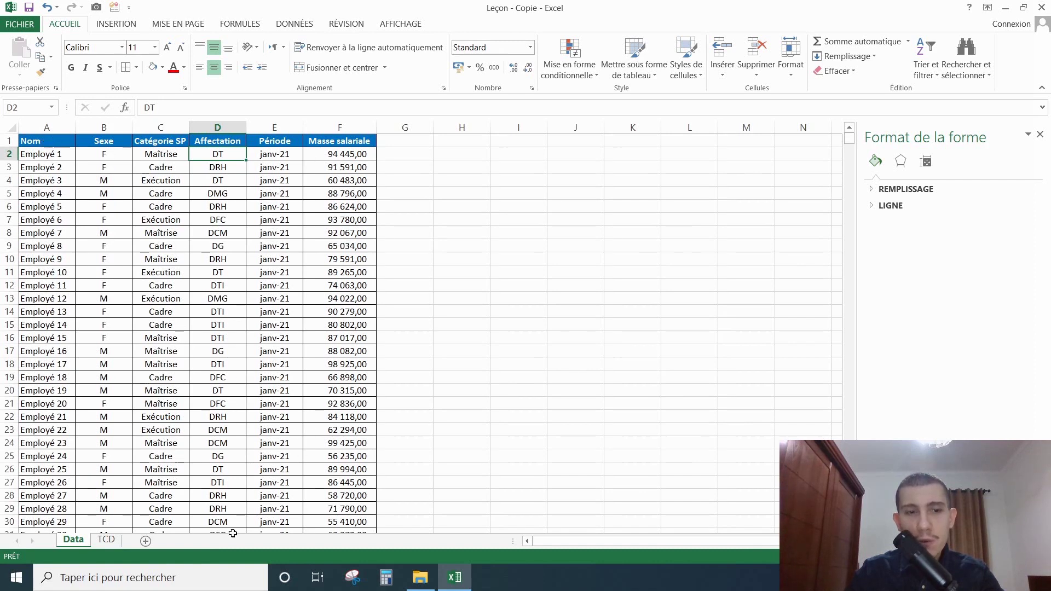
pyautogui.click(106, 540)
pyautogui.scroll(-5, 355, 379)
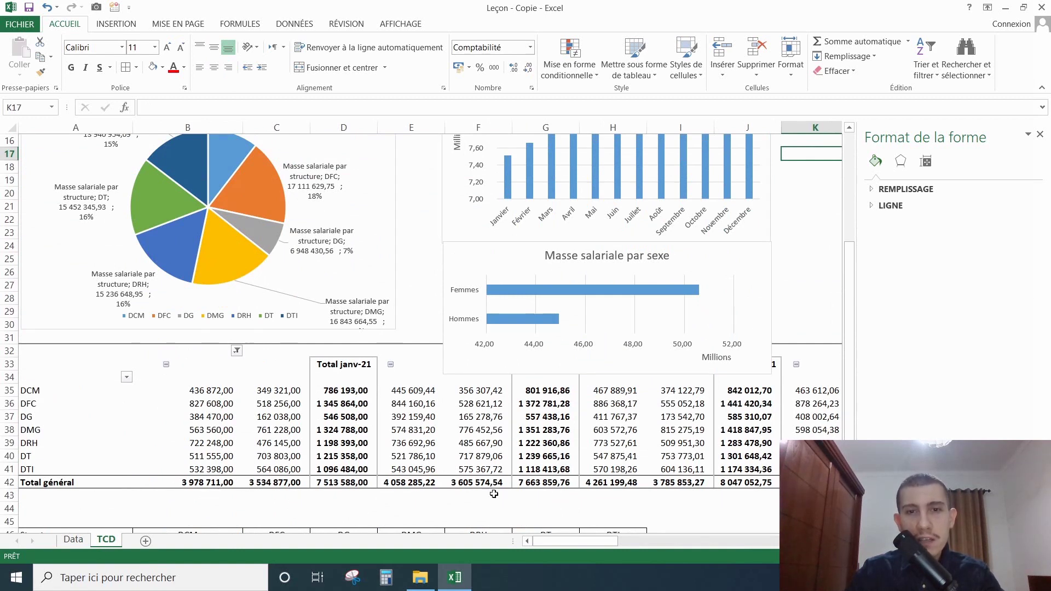
pyautogui.scroll(5, 494, 494)
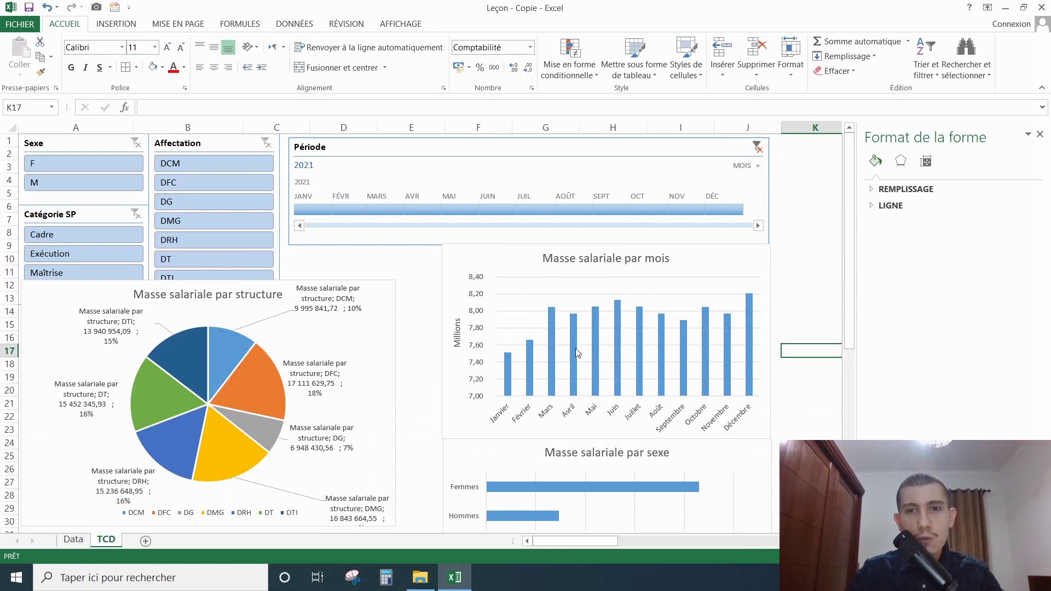